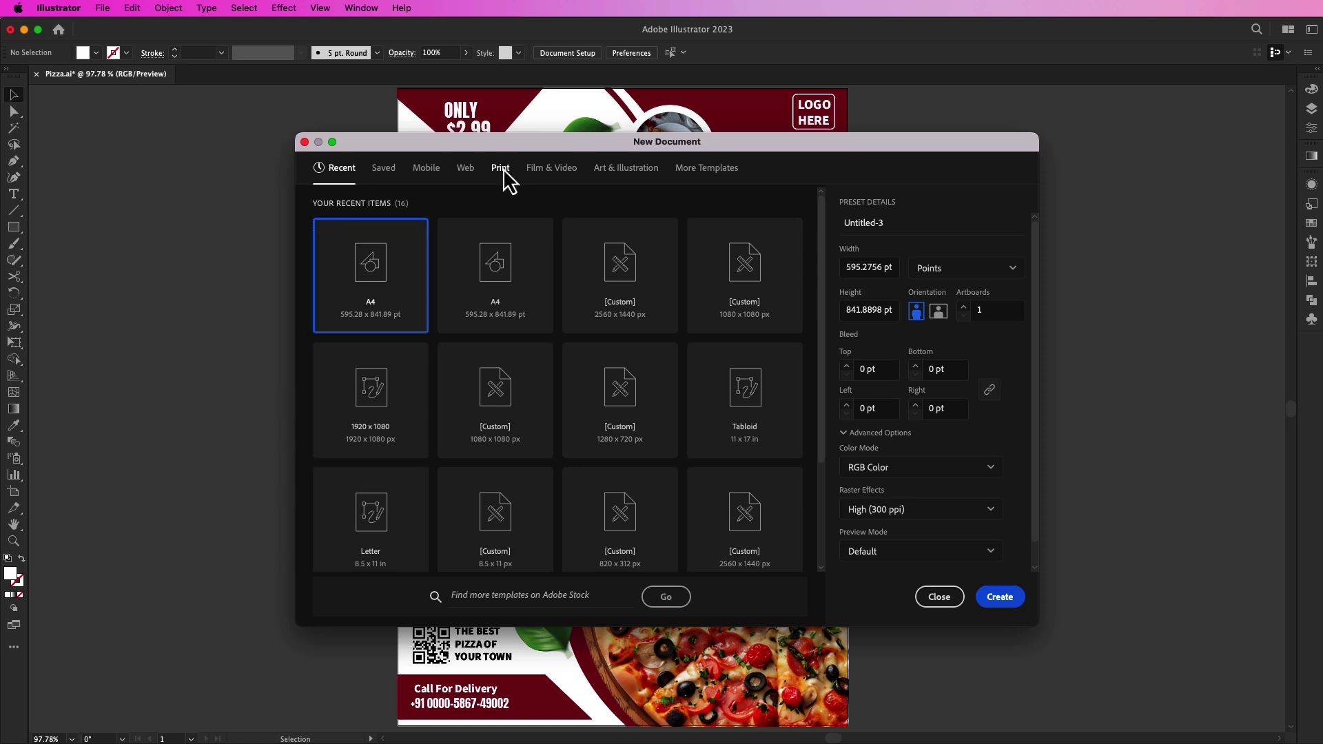
Step: Create a new A4 CMYK print document from the A4 preset
click(491, 289)
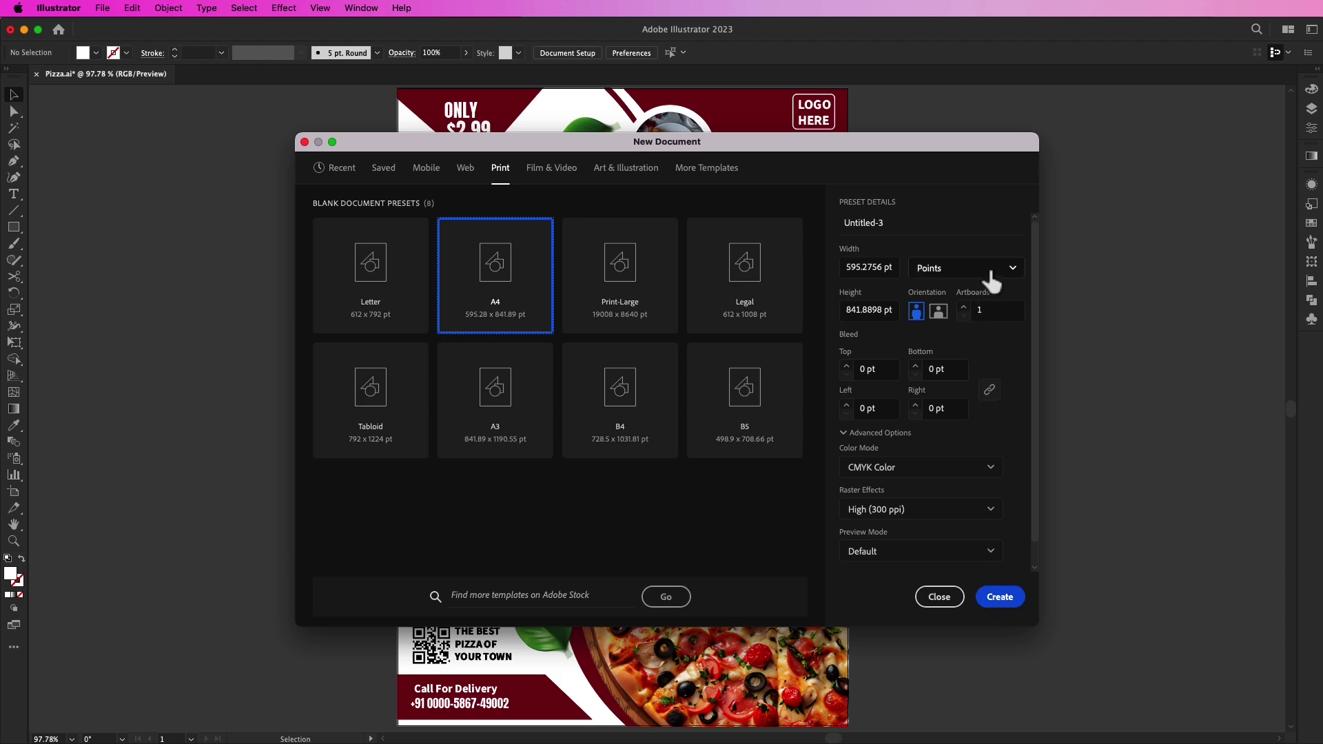
click(1001, 598)
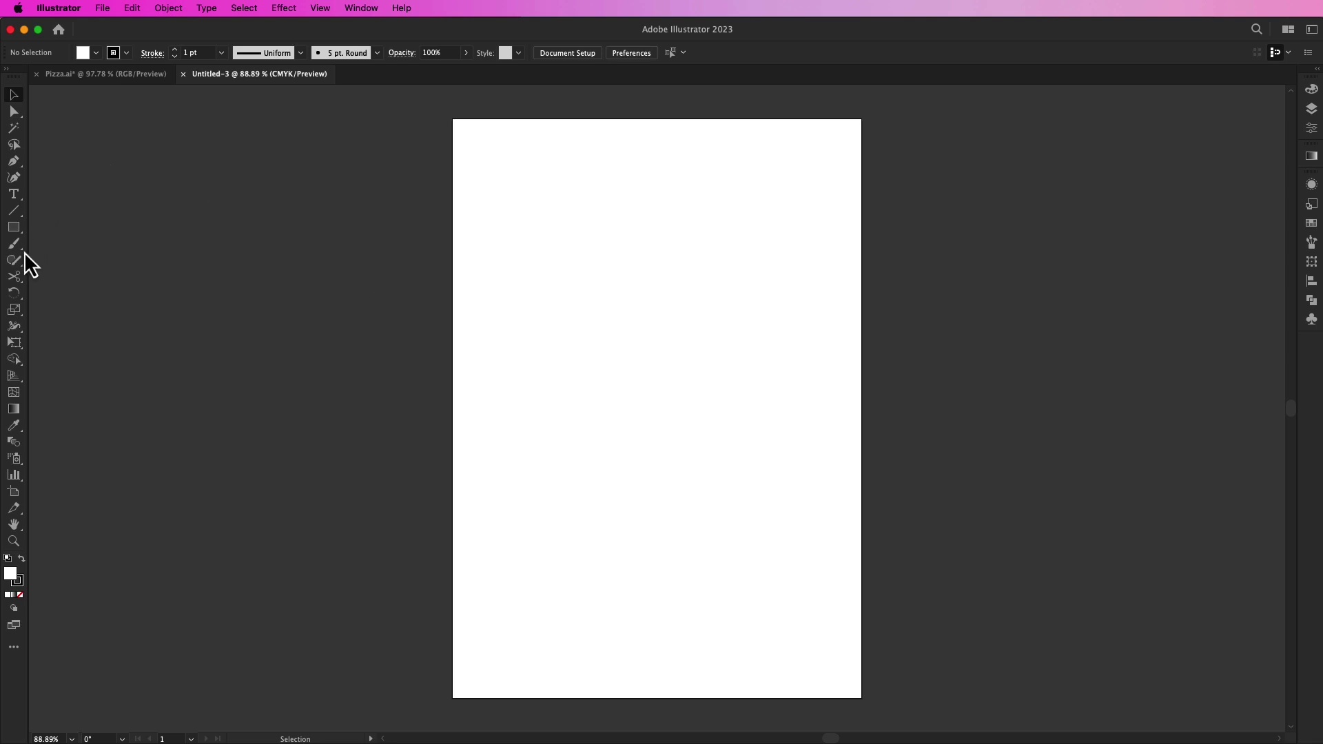
Step: Pen-draw an S-curve from the page top to below its bottom, closed along the right edge
click(657, 119)
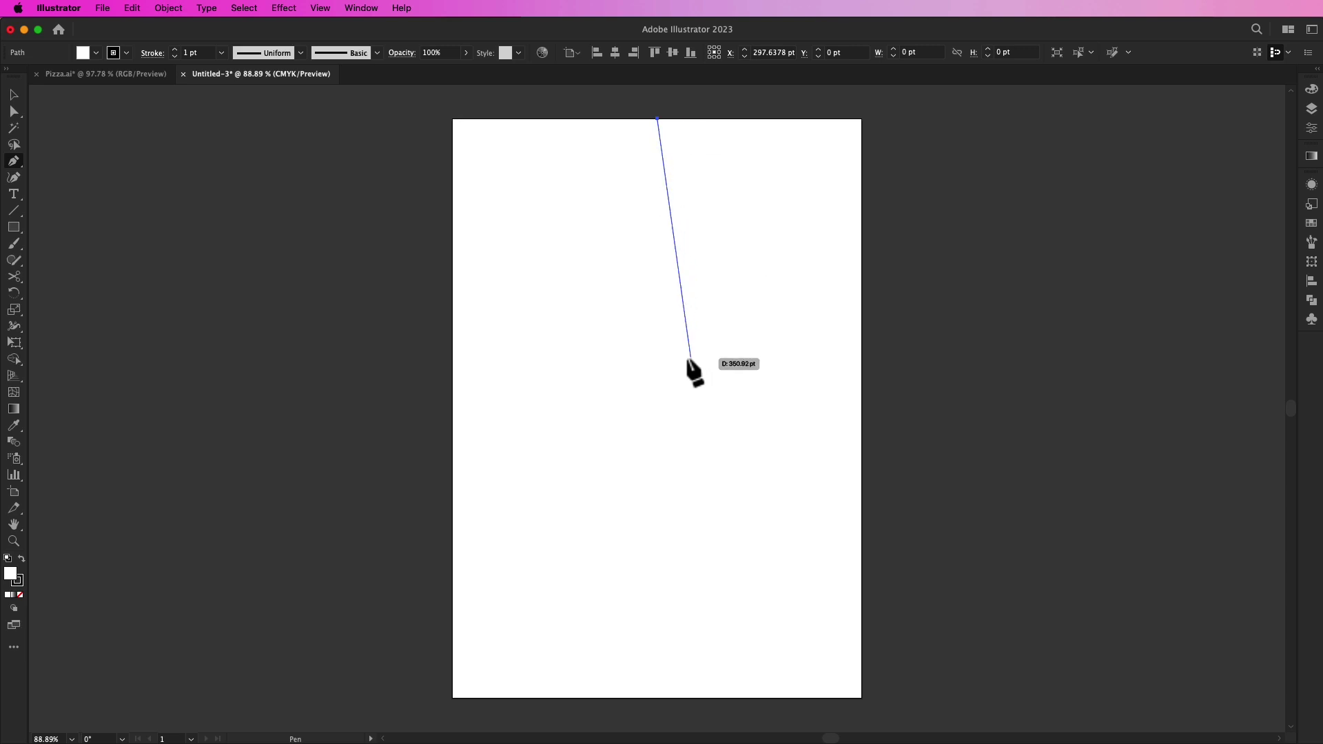
drag(675, 359, 583, 504)
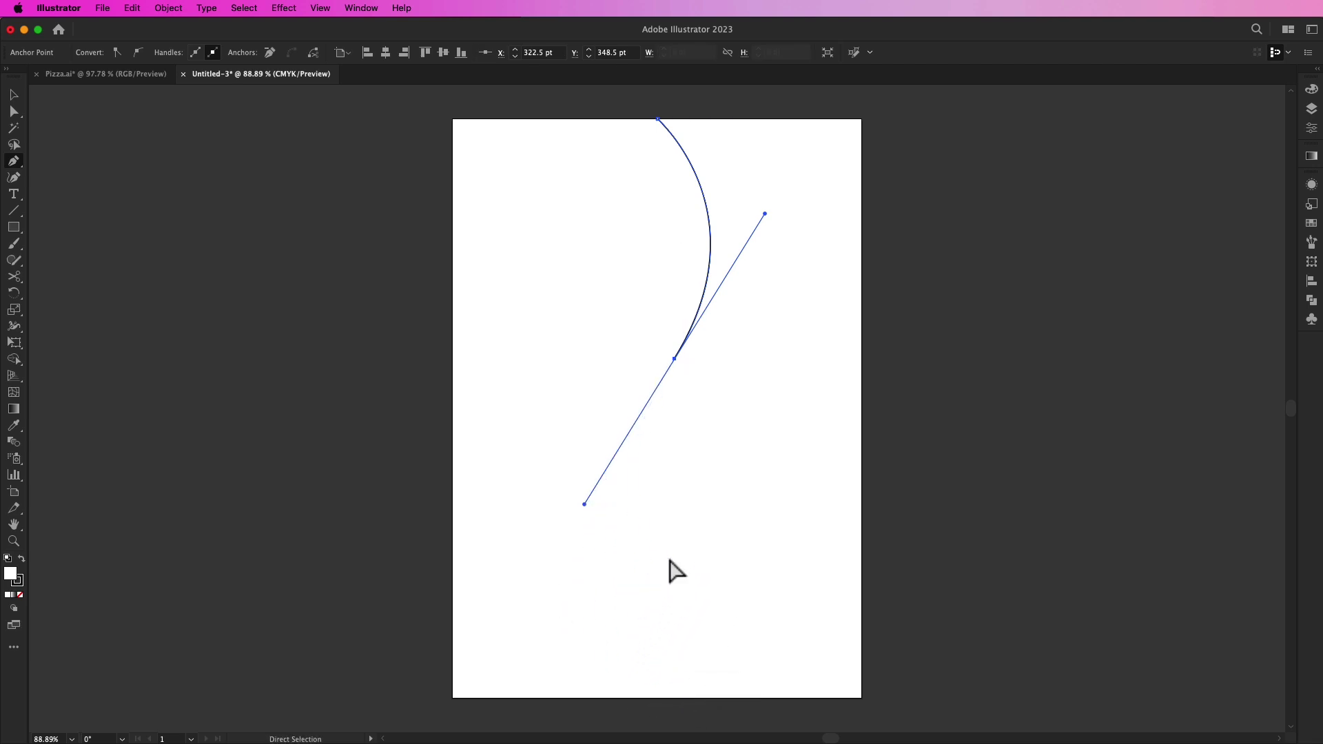
key(super+z)
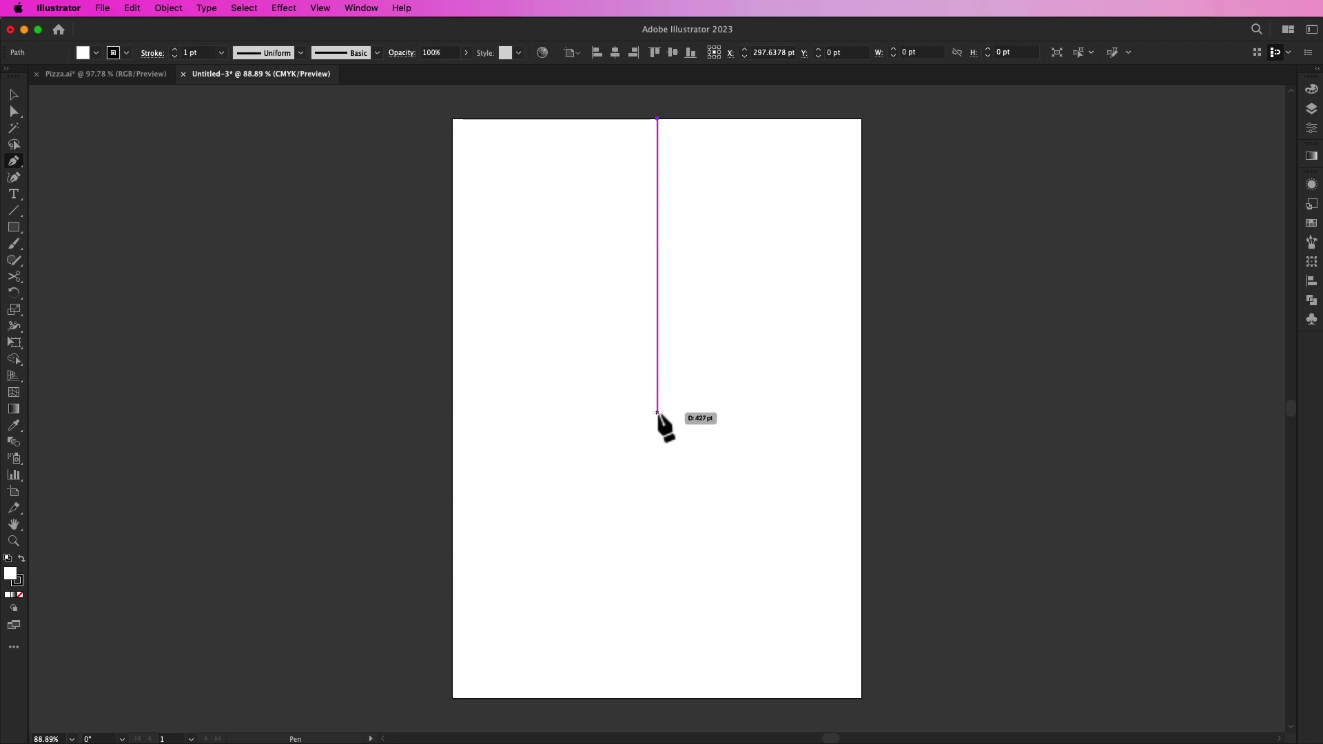
drag(657, 408, 492, 630)
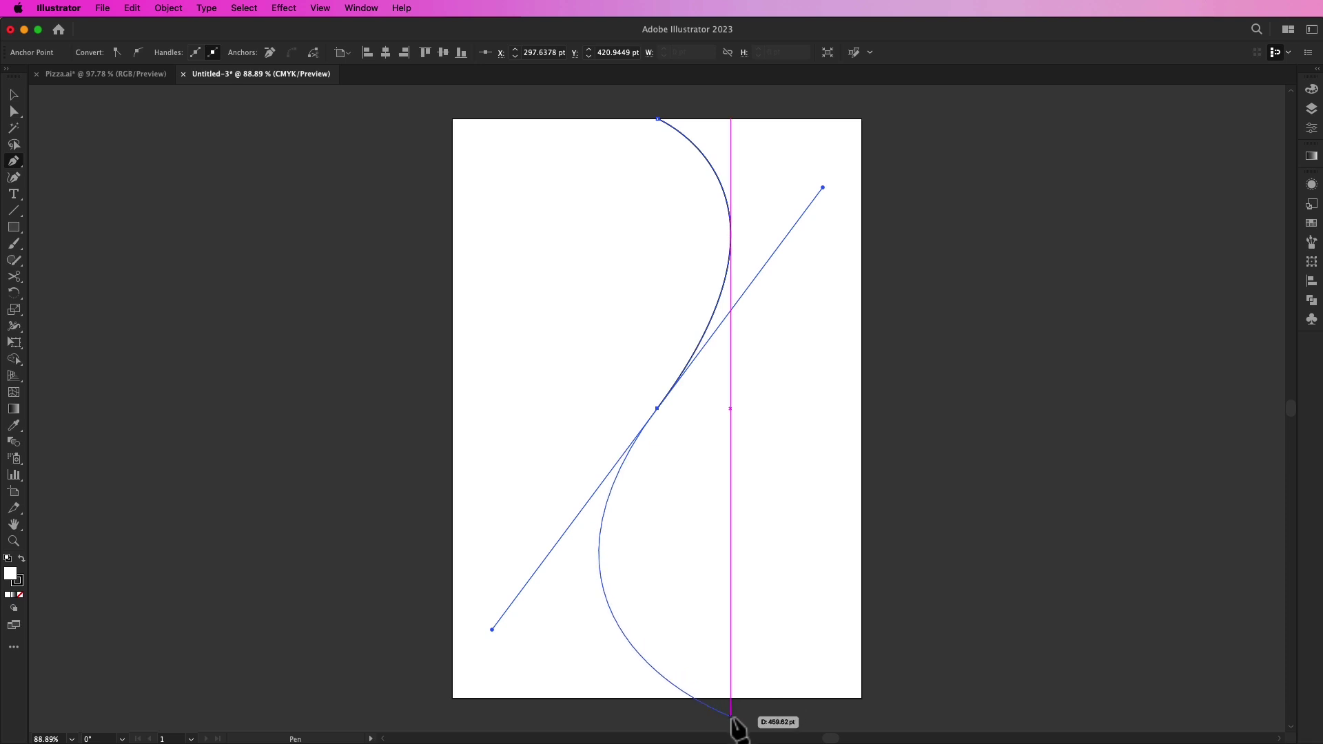
drag(731, 719, 863, 719)
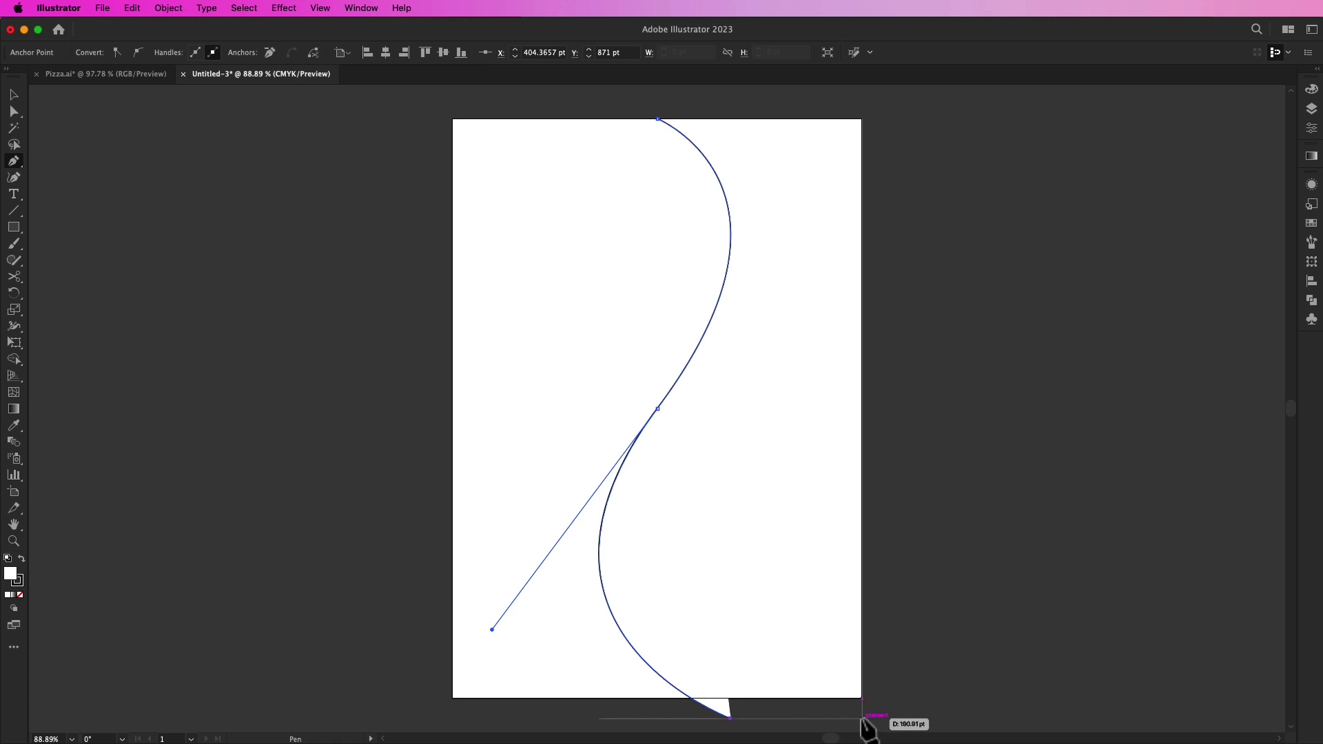
click(862, 719)
click(862, 119)
click(657, 119)
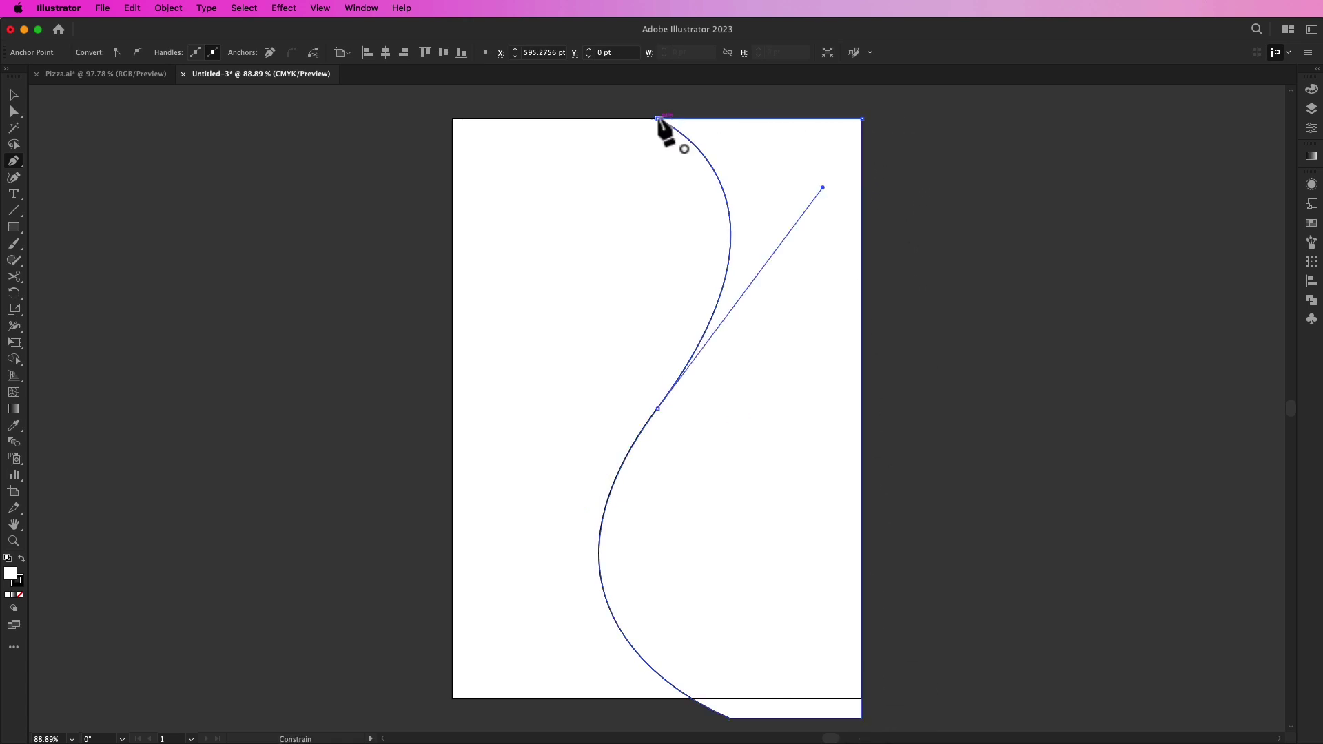
key(v)
click(163, 160)
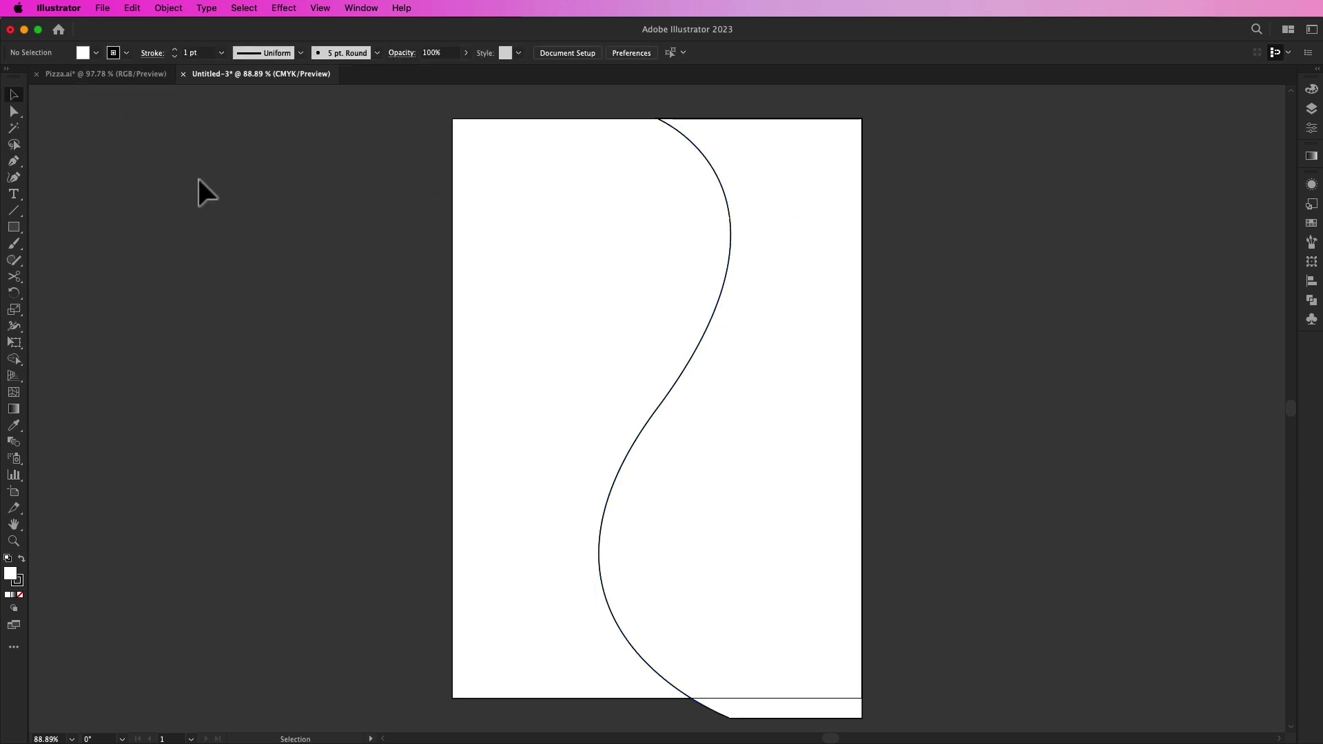
Step: Give the wave shape no stroke and a dark red fill
drag(799, 307, 798, 308)
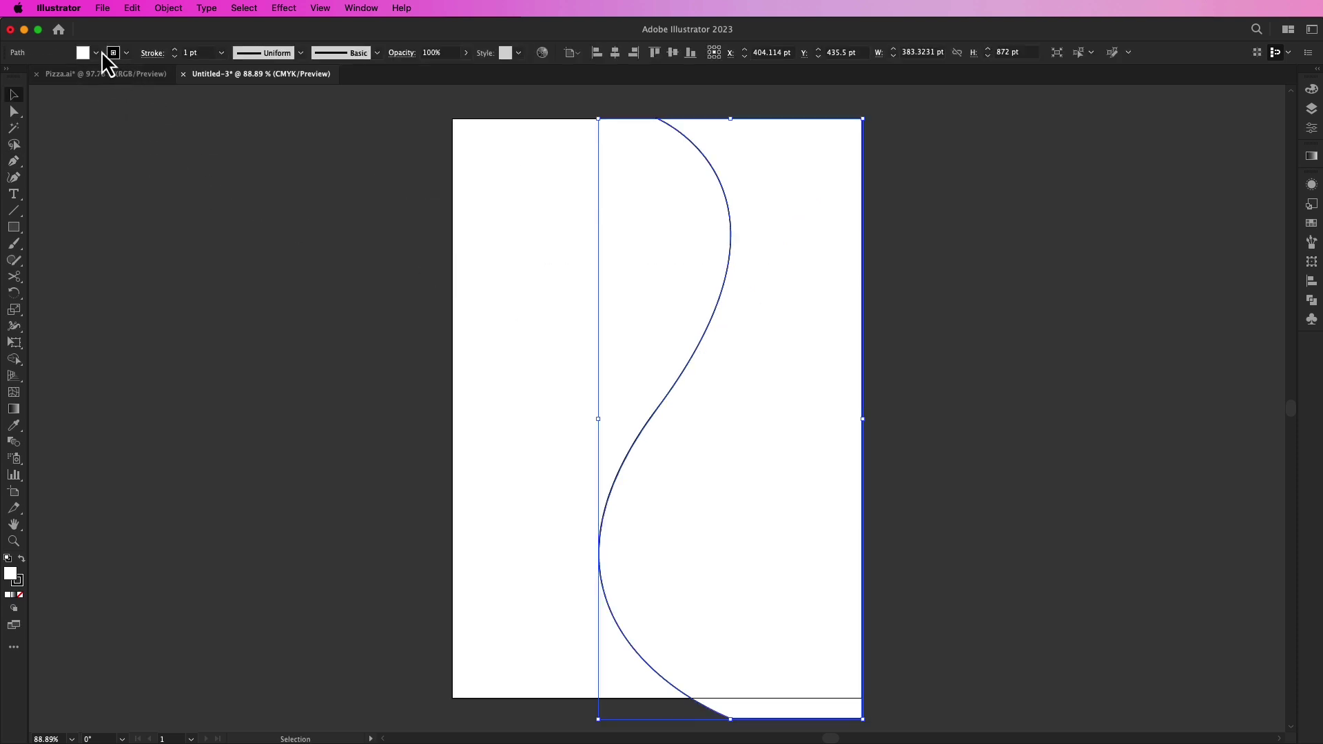
click(127, 55)
click(9, 77)
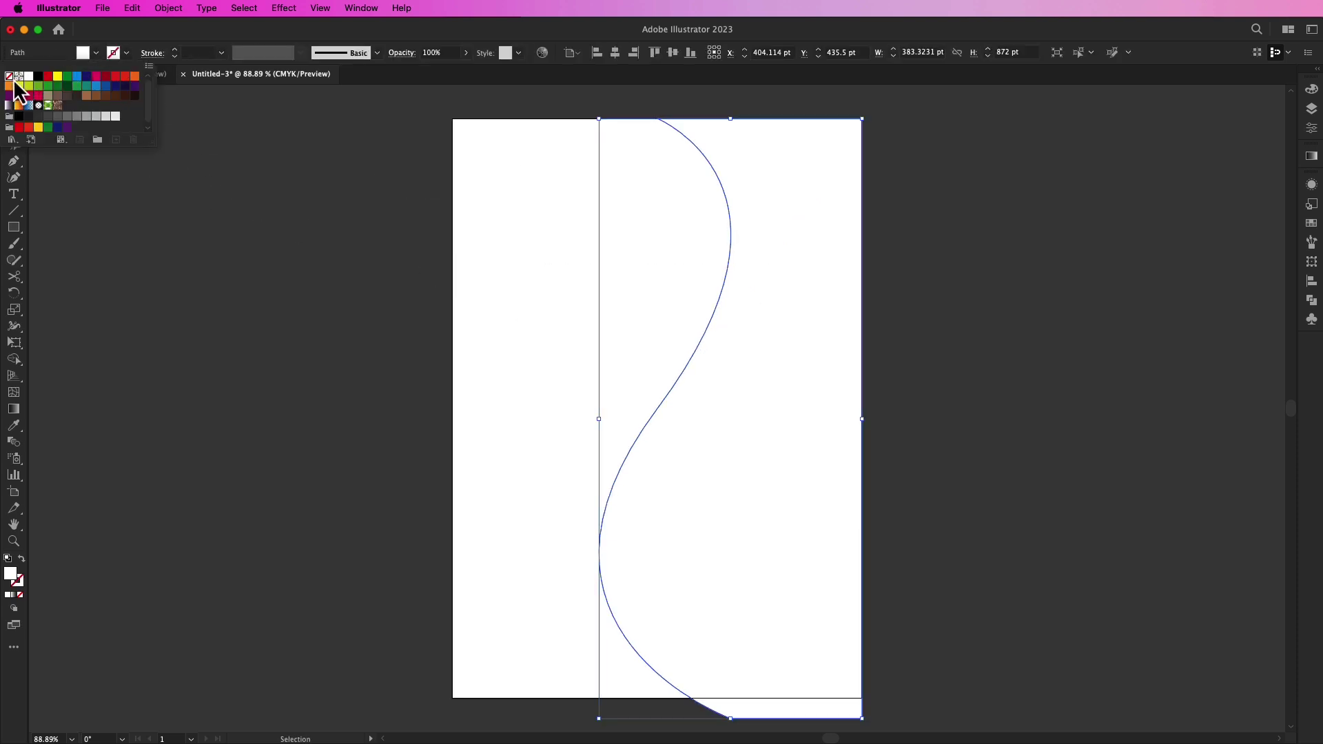
click(96, 54)
click(97, 78)
click(106, 77)
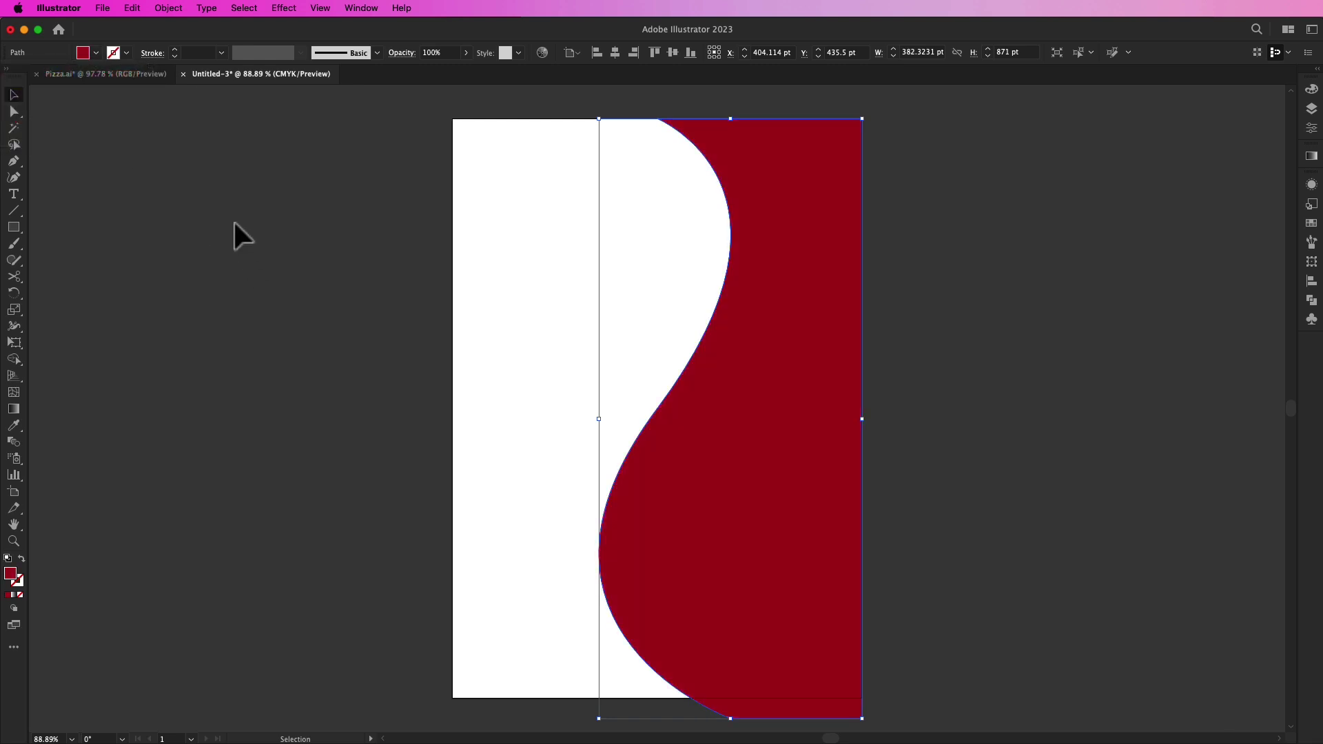
click(300, 309)
scroll(319, 333, left, 2)
scroll(298, 324, right, 1)
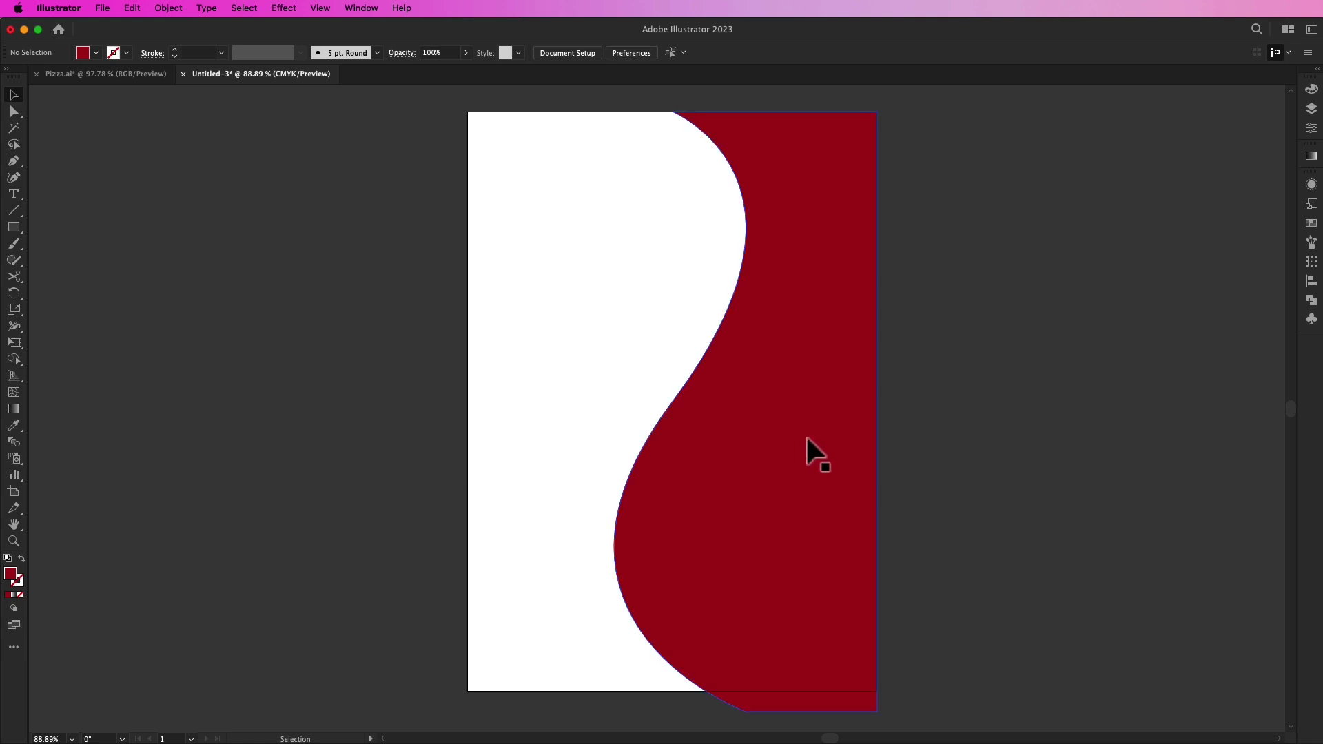
Step: Draw a page-sized rectangle centred on the artboard and fill it white
click(14, 227)
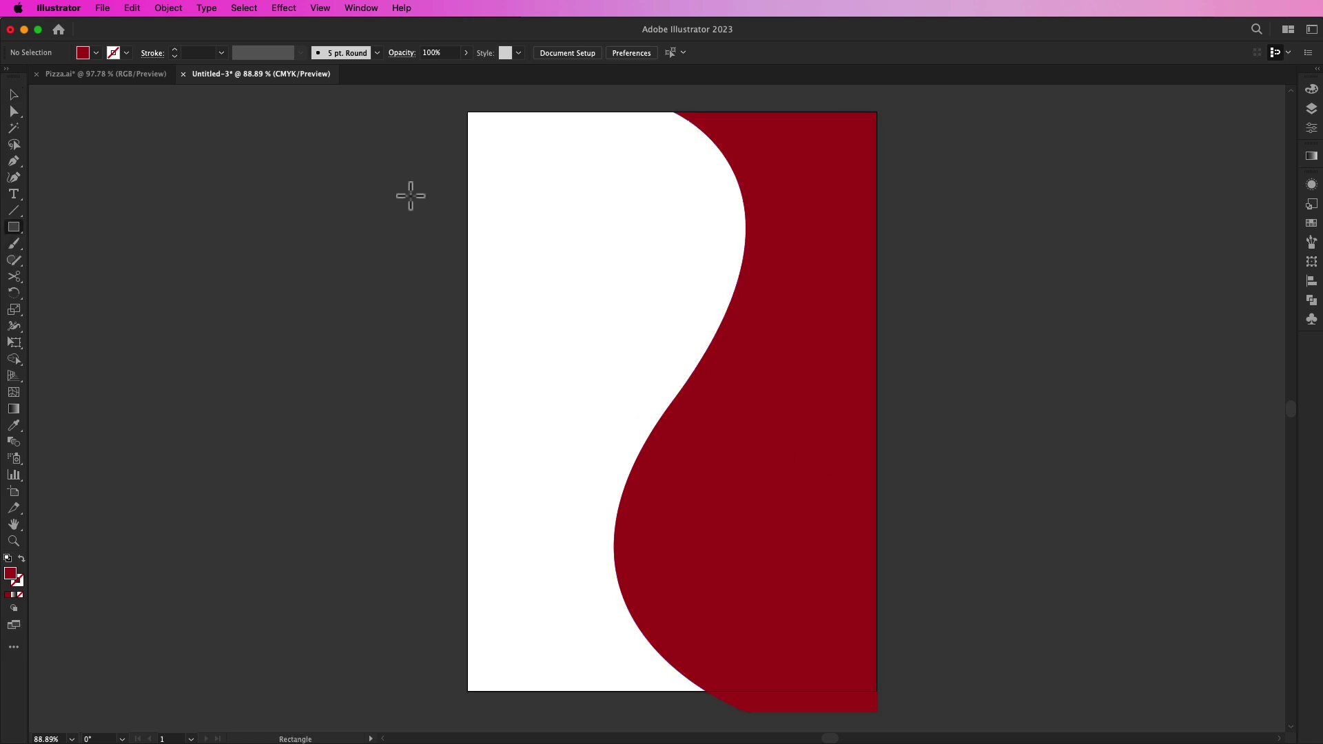
drag(468, 114, 877, 691)
key(v)
click(346, 348)
click(519, 360)
click(616, 58)
click(674, 53)
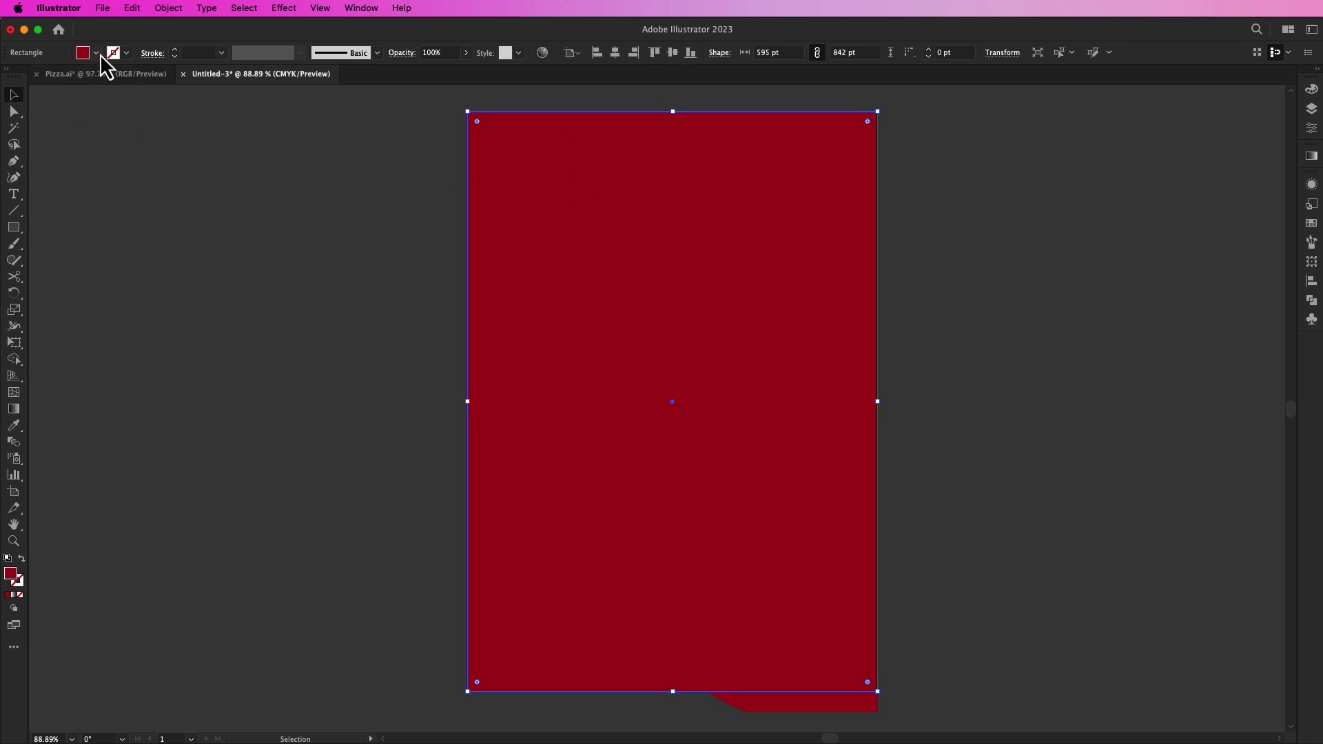
click(96, 53)
click(29, 76)
click(558, 237)
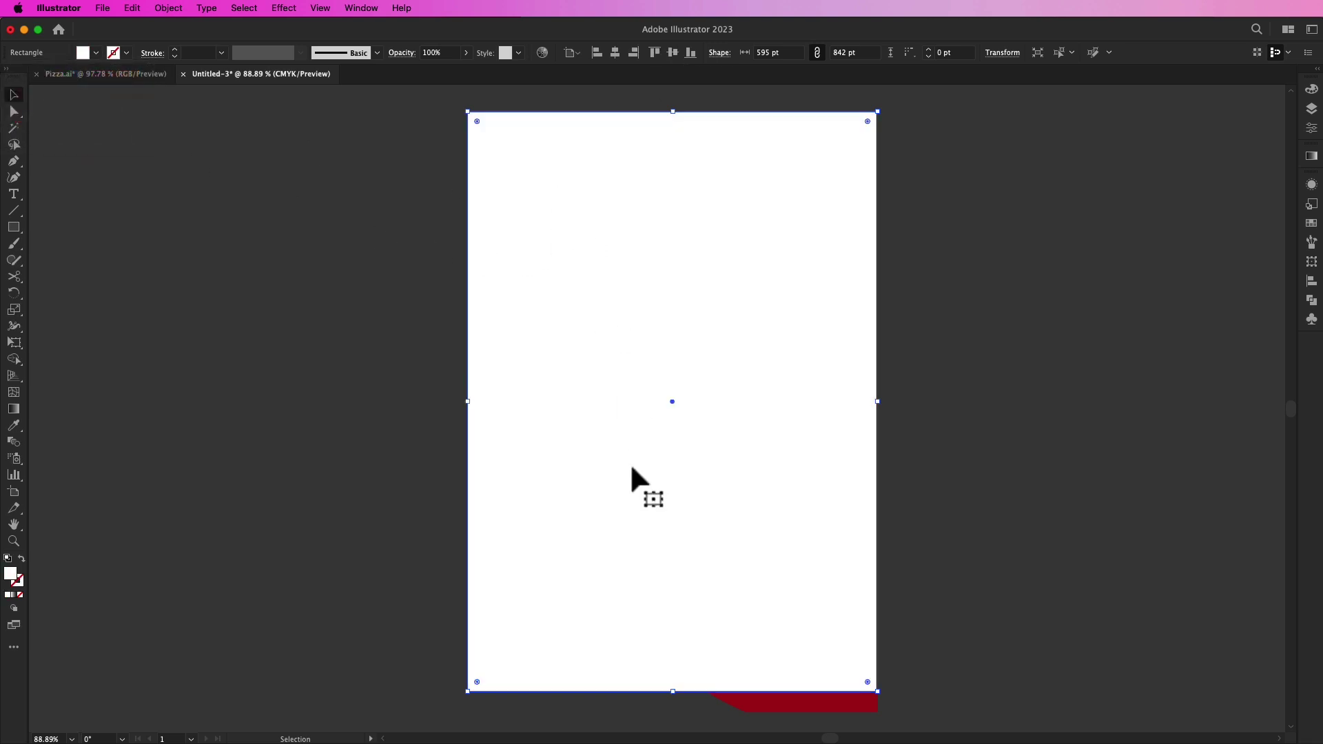
Step: Send the white rectangle to the back, behind the red wave
right_click(549, 312)
mouse_move(602, 643)
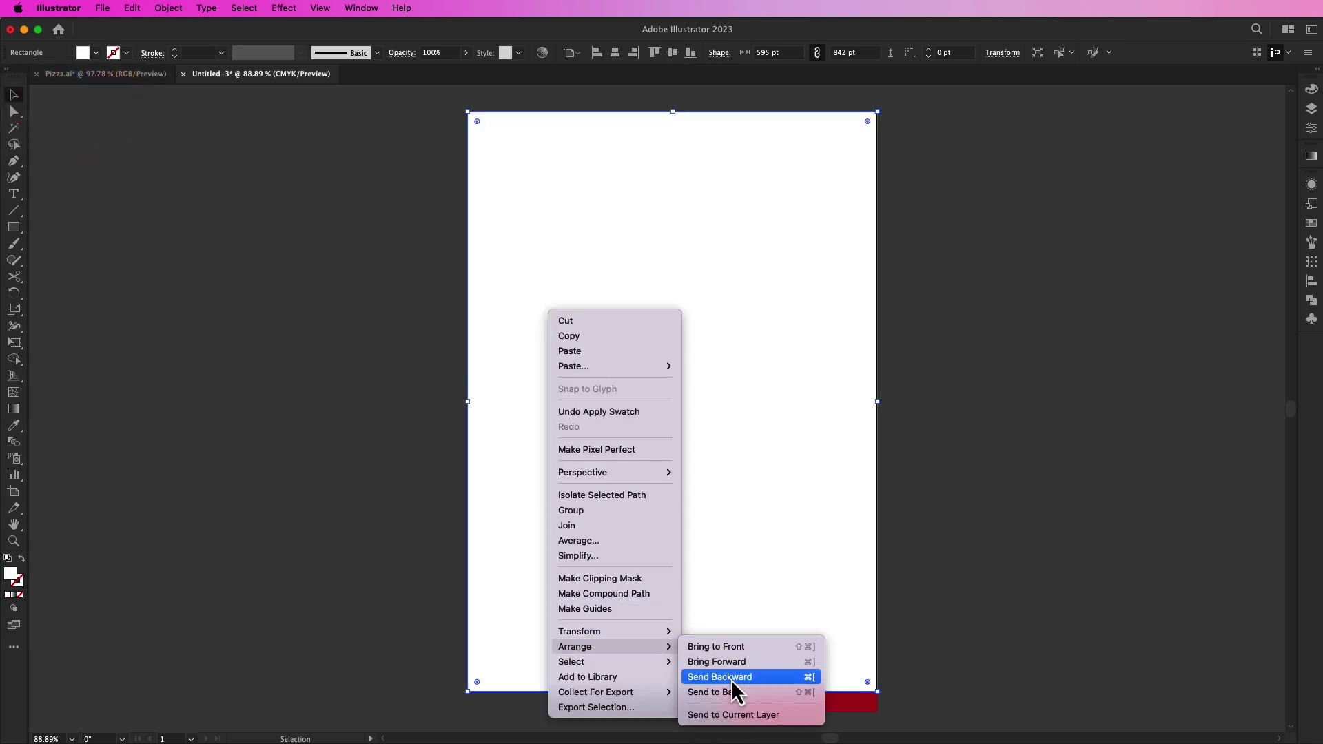
click(736, 698)
click(965, 404)
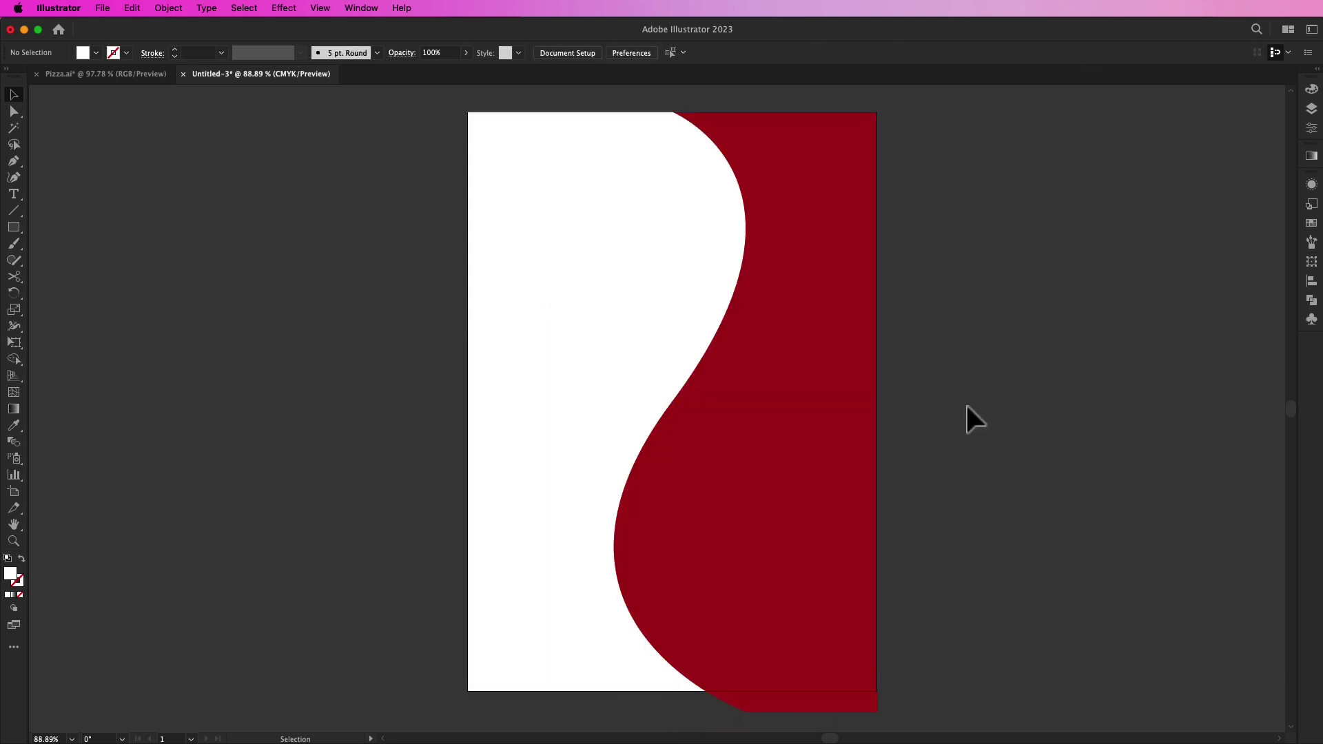
Step: Use Shape Builder to delete the red strip hanging below the page
drag(433, 252, 908, 452)
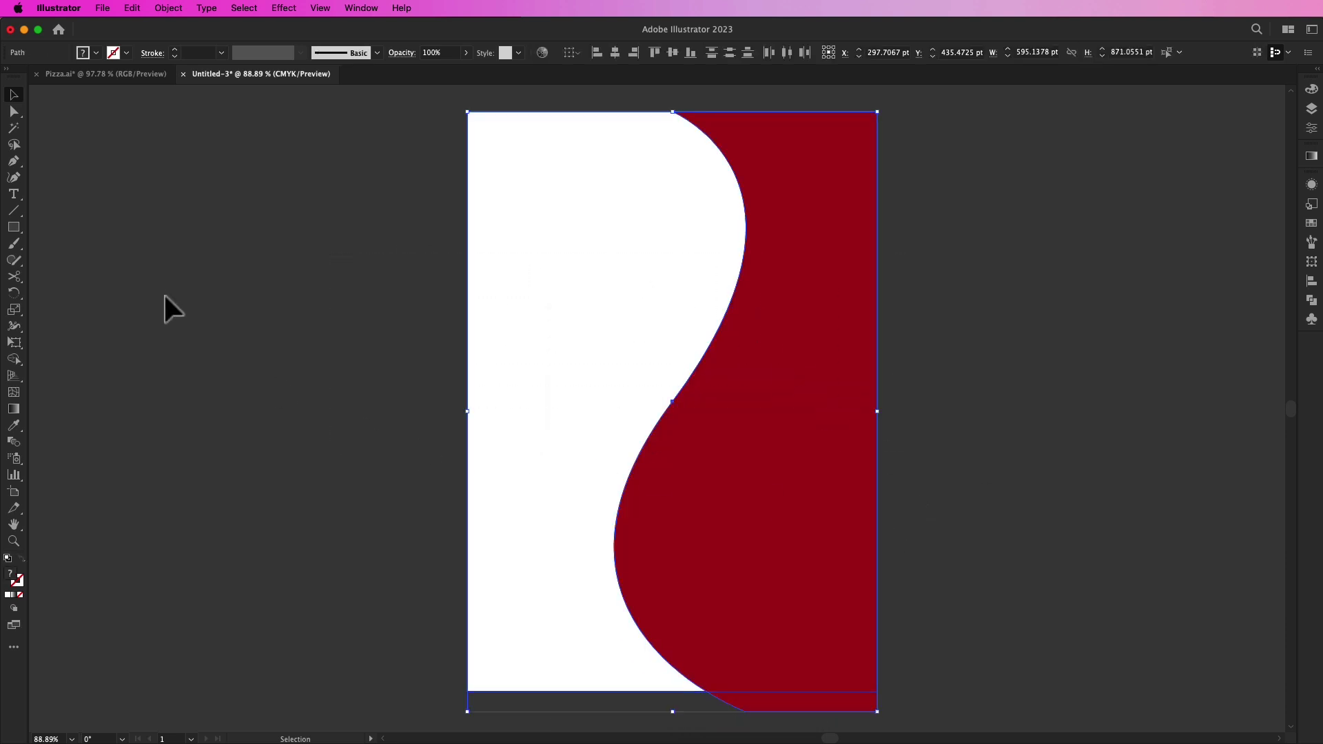
click(14, 359)
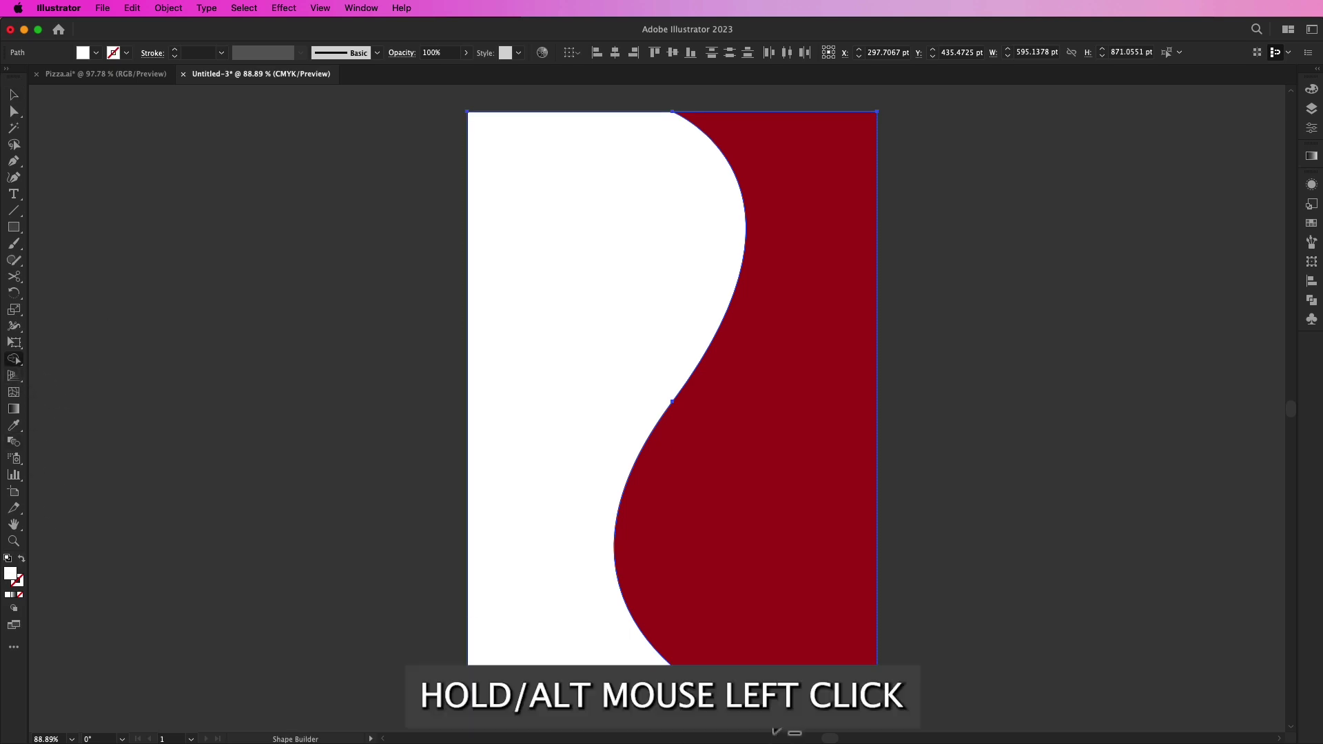
alt+click(772, 708)
key(v)
click(992, 580)
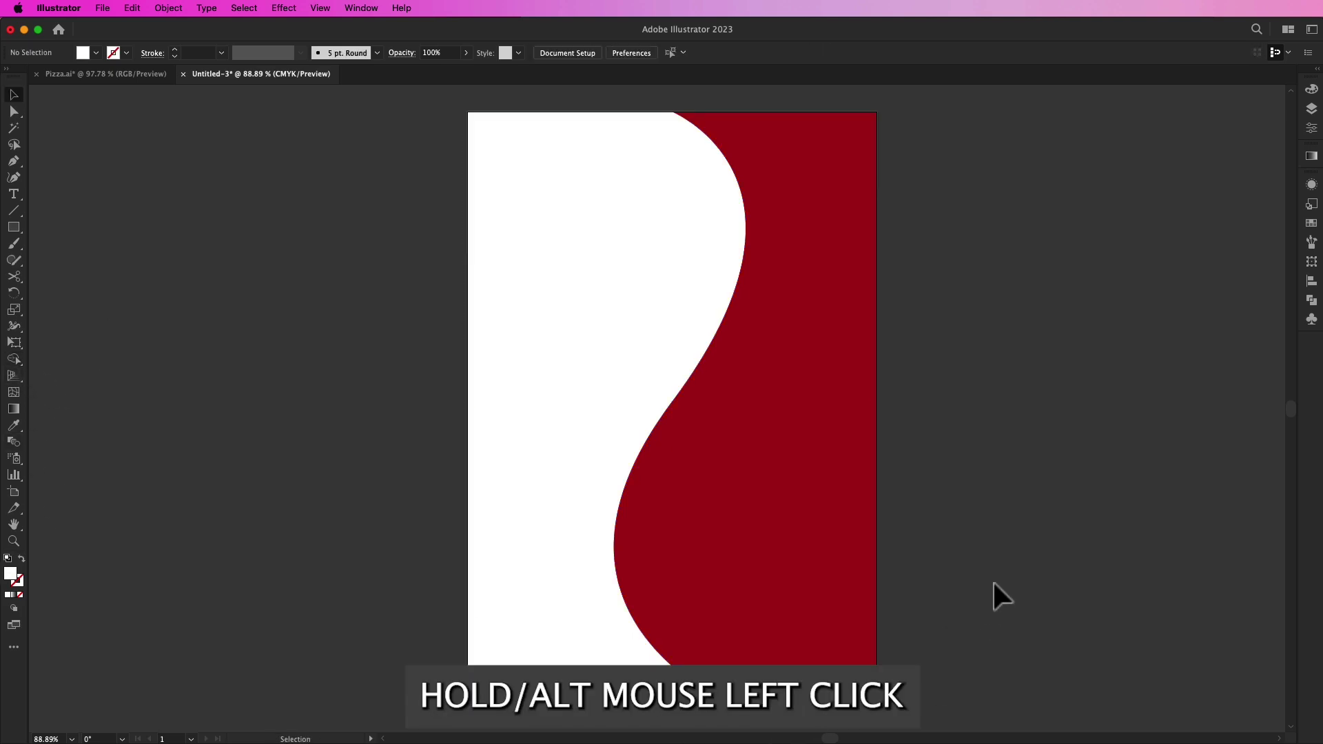
Step: Place the round pizza PNG at the lower right of the artboard
click(102, 8)
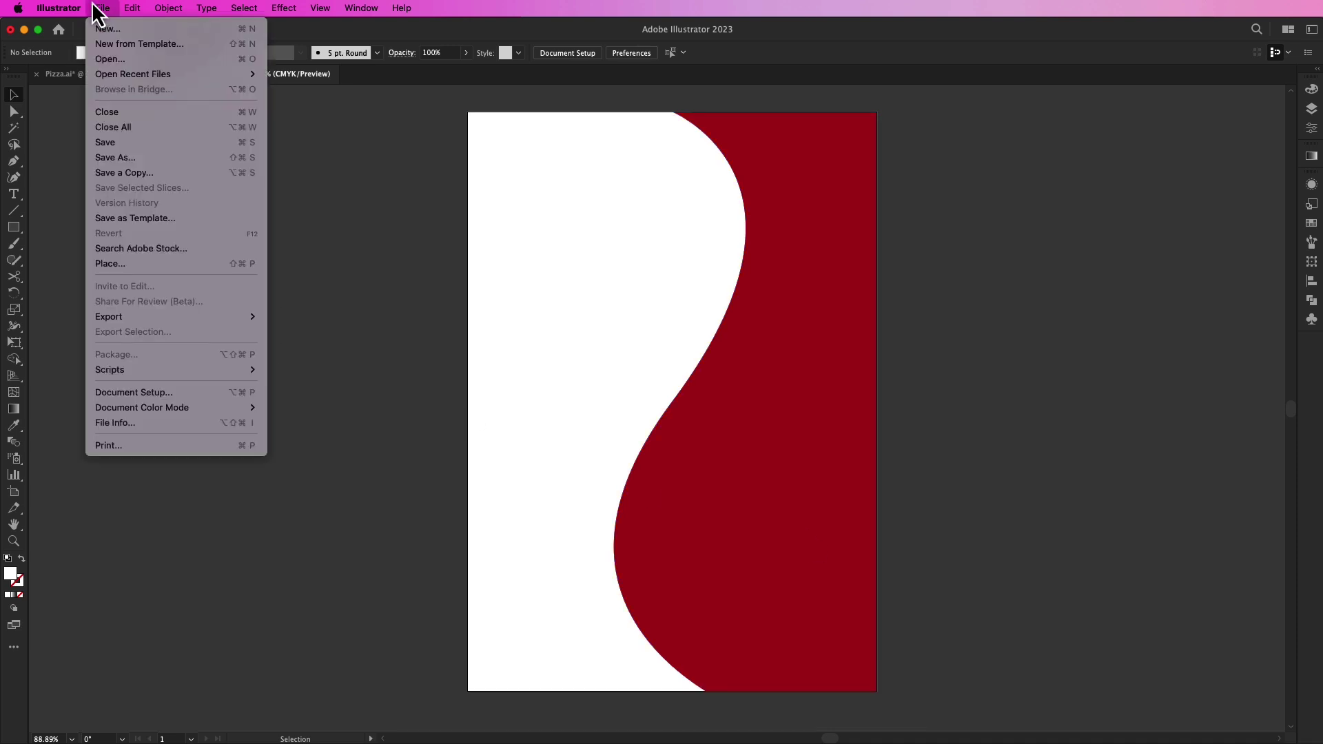
click(261, 264)
click(688, 231)
click(1224, 694)
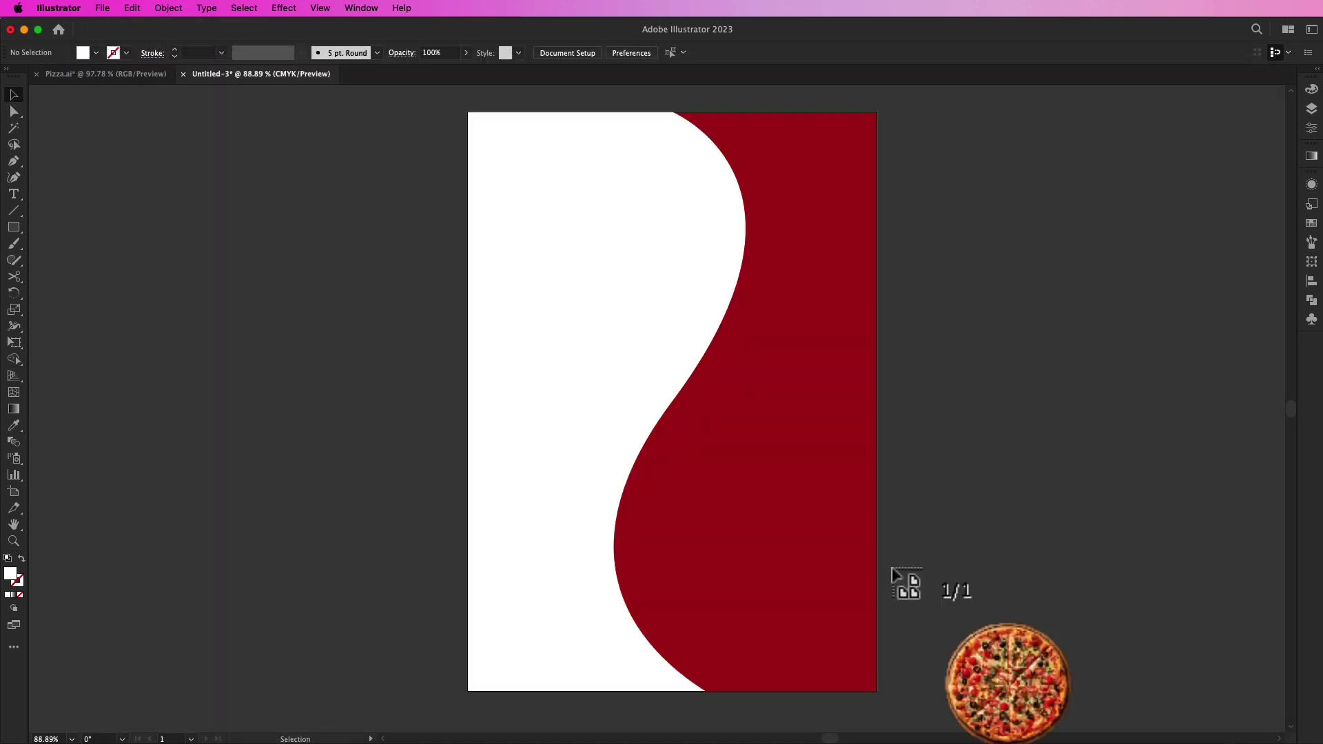
drag(641, 362, 1060, 693)
Step: Resize the pizza photo to about 547 pt and nudge it over the wave's bulge
drag(867, 548, 877, 571)
drag(967, 551, 993, 551)
mouse_move(876, 577)
mouse_down()
mouse_move(865, 558)
mouse_move(884, 570)
mouse_move(877, 562)
mouse_up()
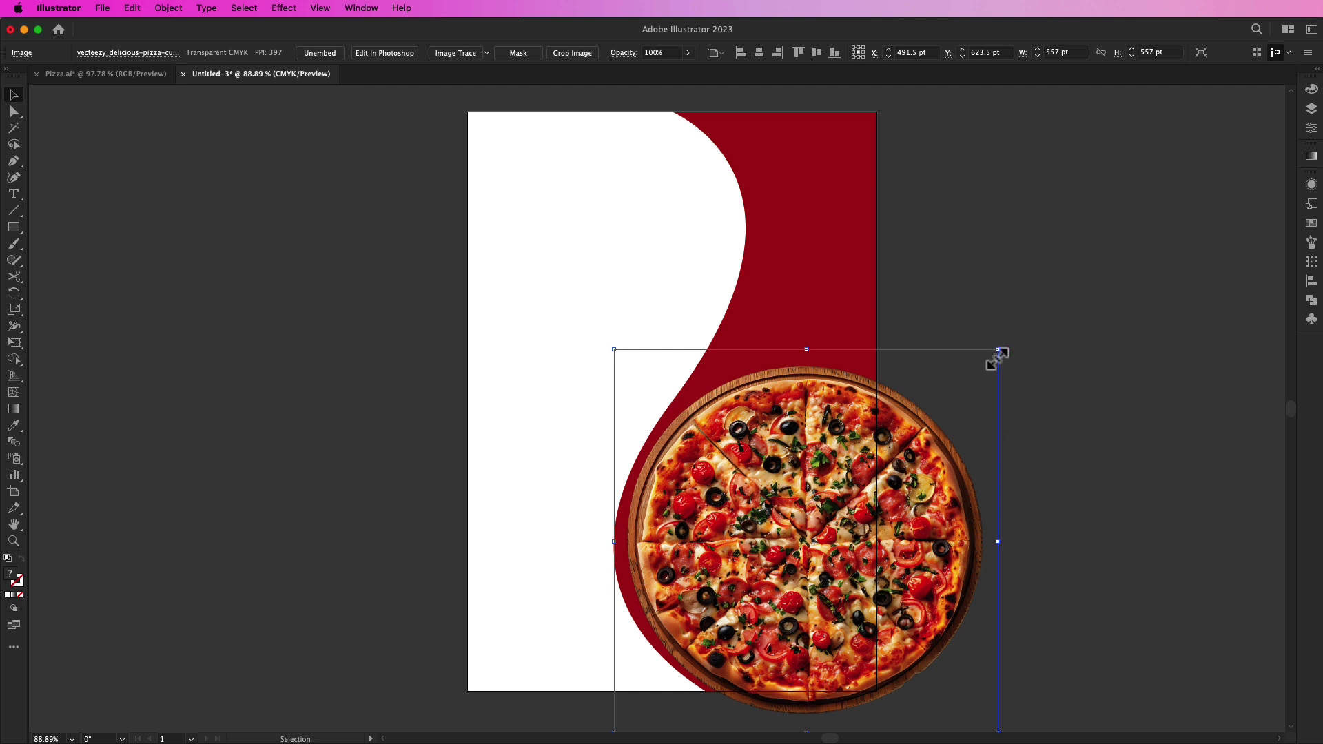
drag(998, 351, 995, 353)
key(Down)
key(Left)
key(Left)
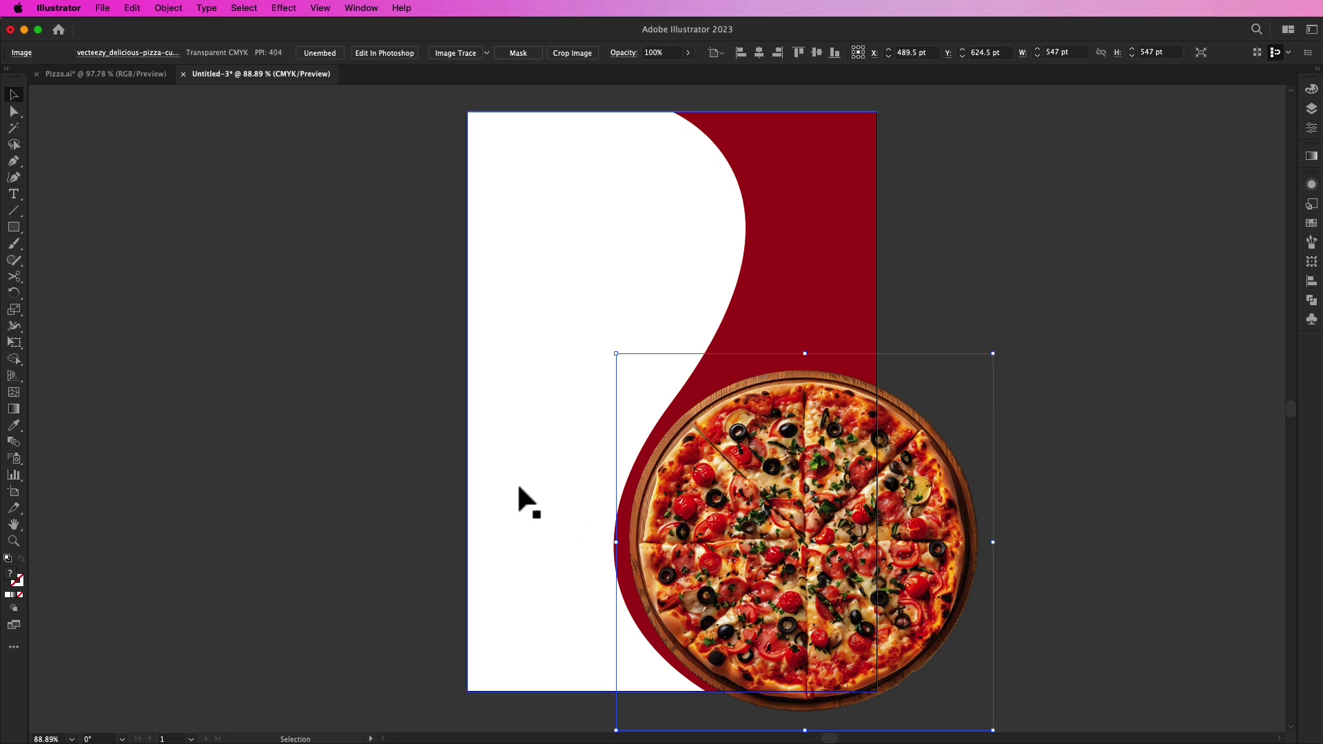
click(342, 429)
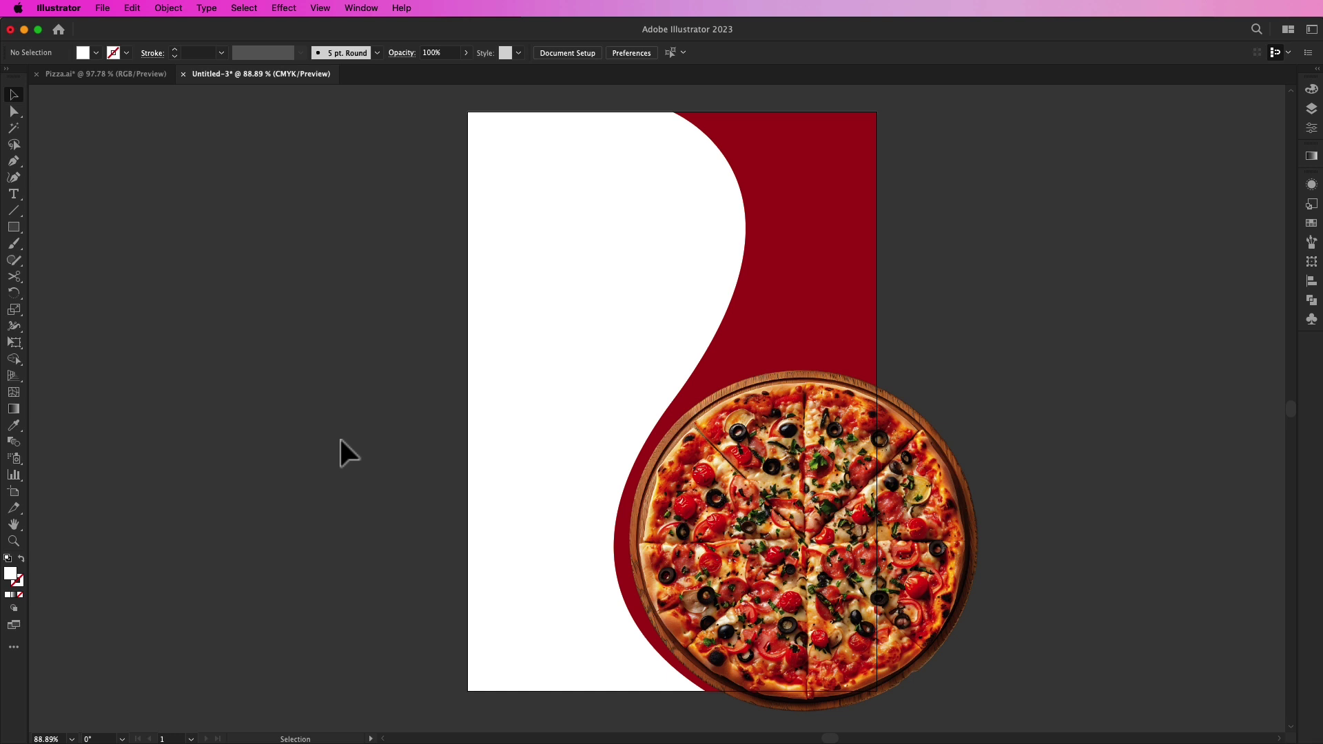
Step: Copy and paste the red wave shape, aligning the copy to the page
click(758, 529)
click(1024, 387)
click(799, 197)
right_click(765, 161)
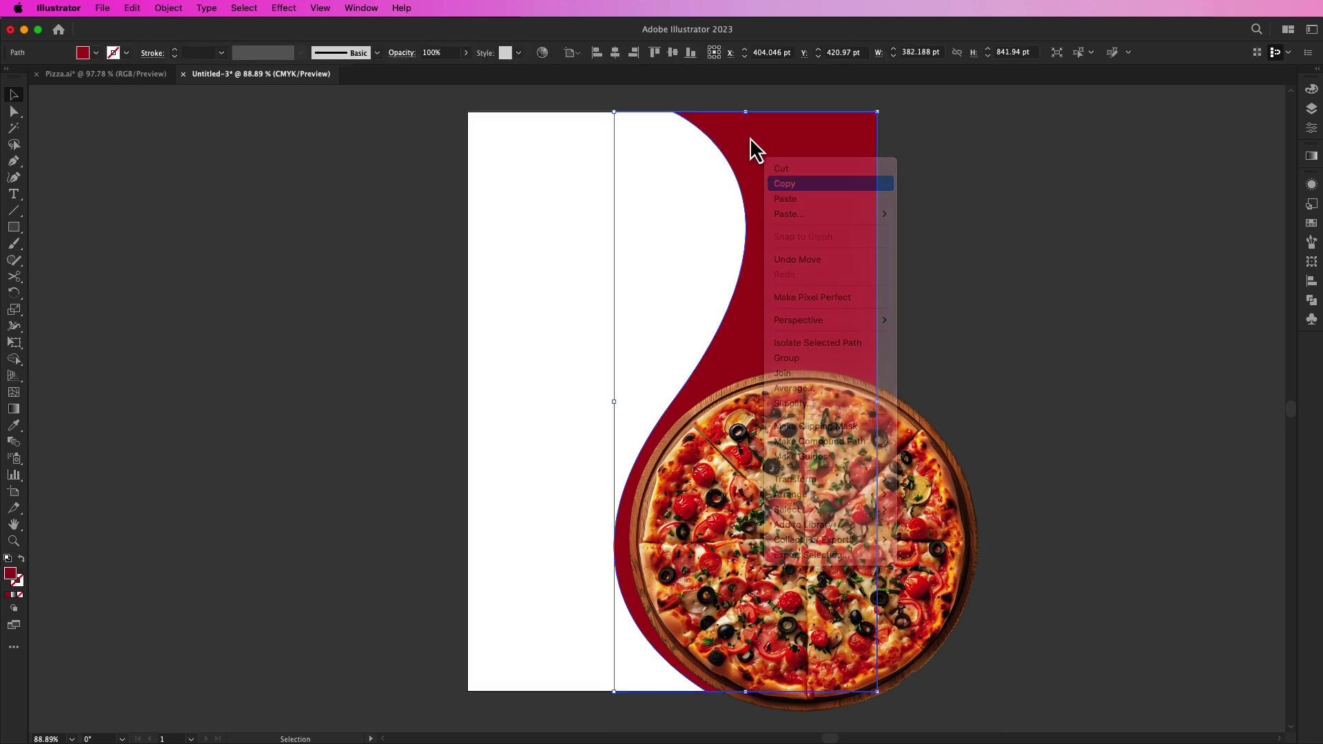
right_click(751, 139)
click(776, 184)
drag(784, 201, 839, 192)
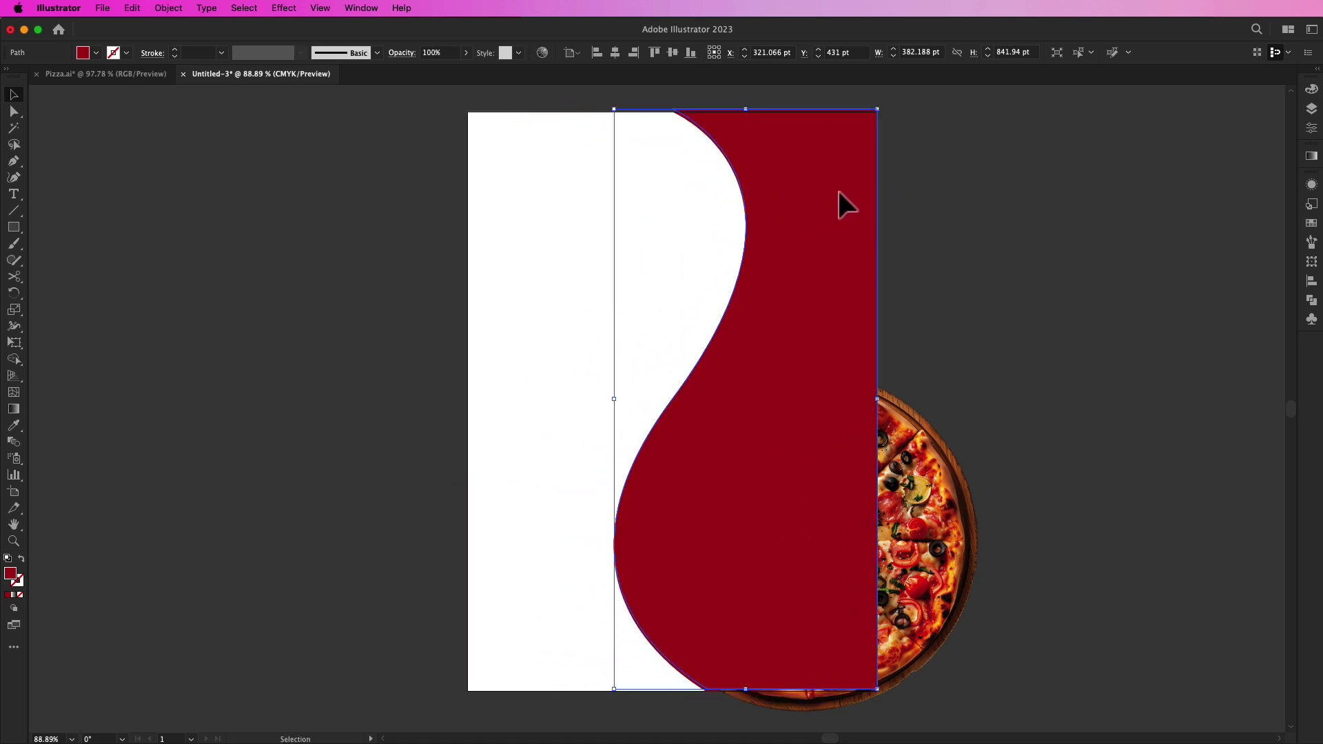
click(615, 53)
click(633, 53)
click(672, 54)
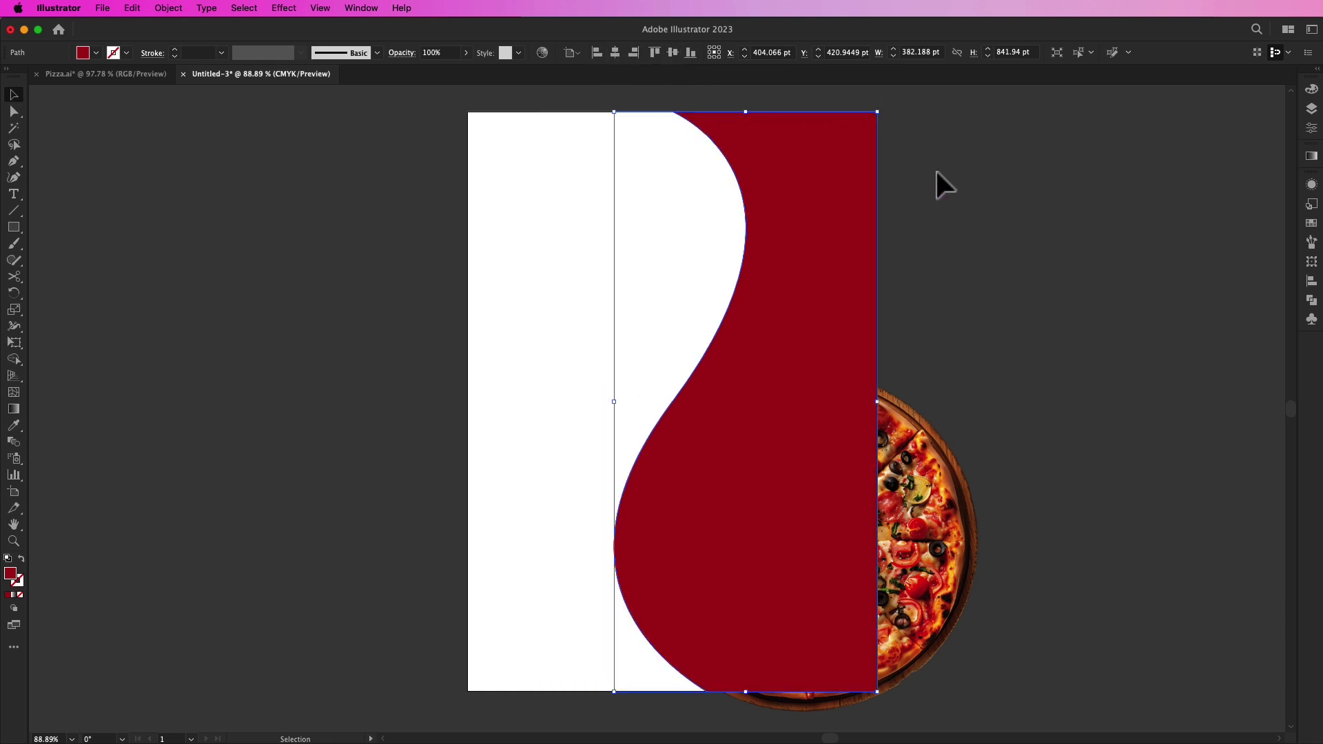
Step: Make a clipping mask of the wave copy and pizza photo
shift+click(932, 545)
right_click(927, 534)
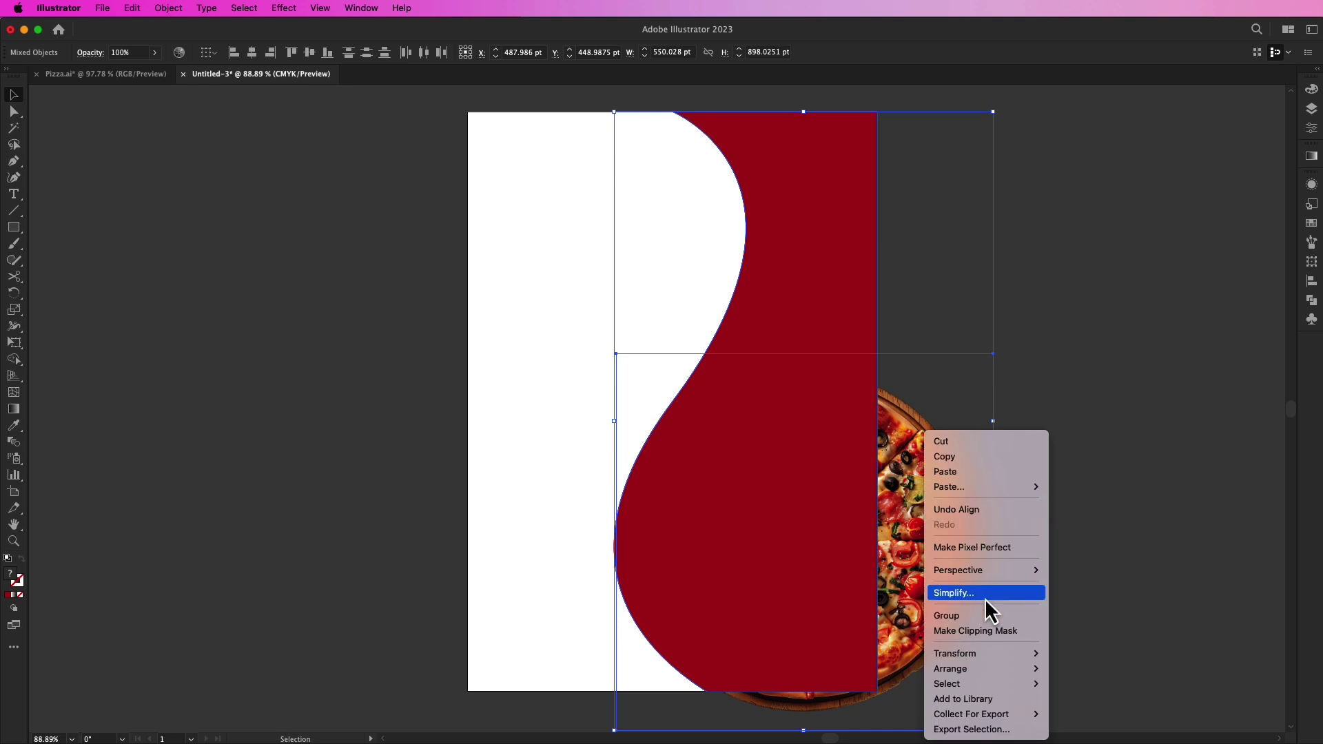
click(983, 632)
click(1060, 512)
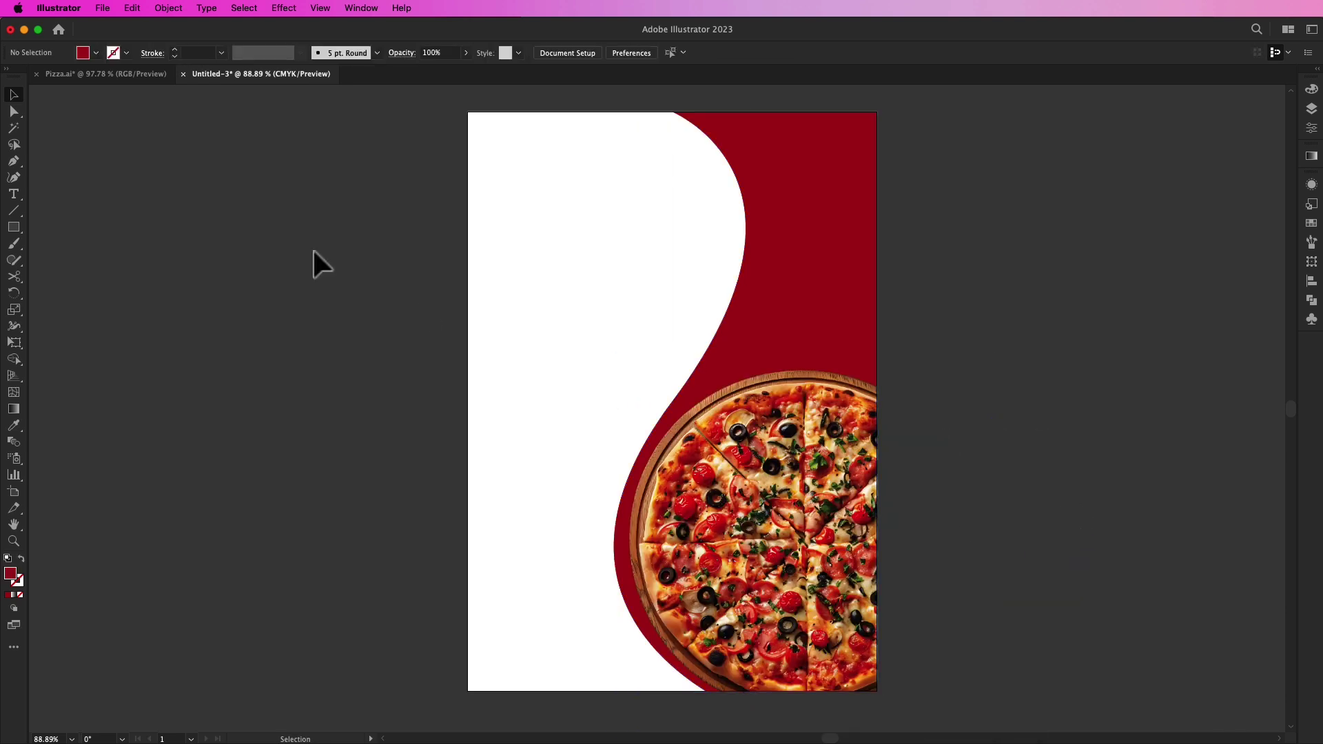
Step: Draw a dark red circle near the wave's neck and shrink it to 118 pt
drag(22, 230, 69, 259)
drag(700, 269, 794, 361)
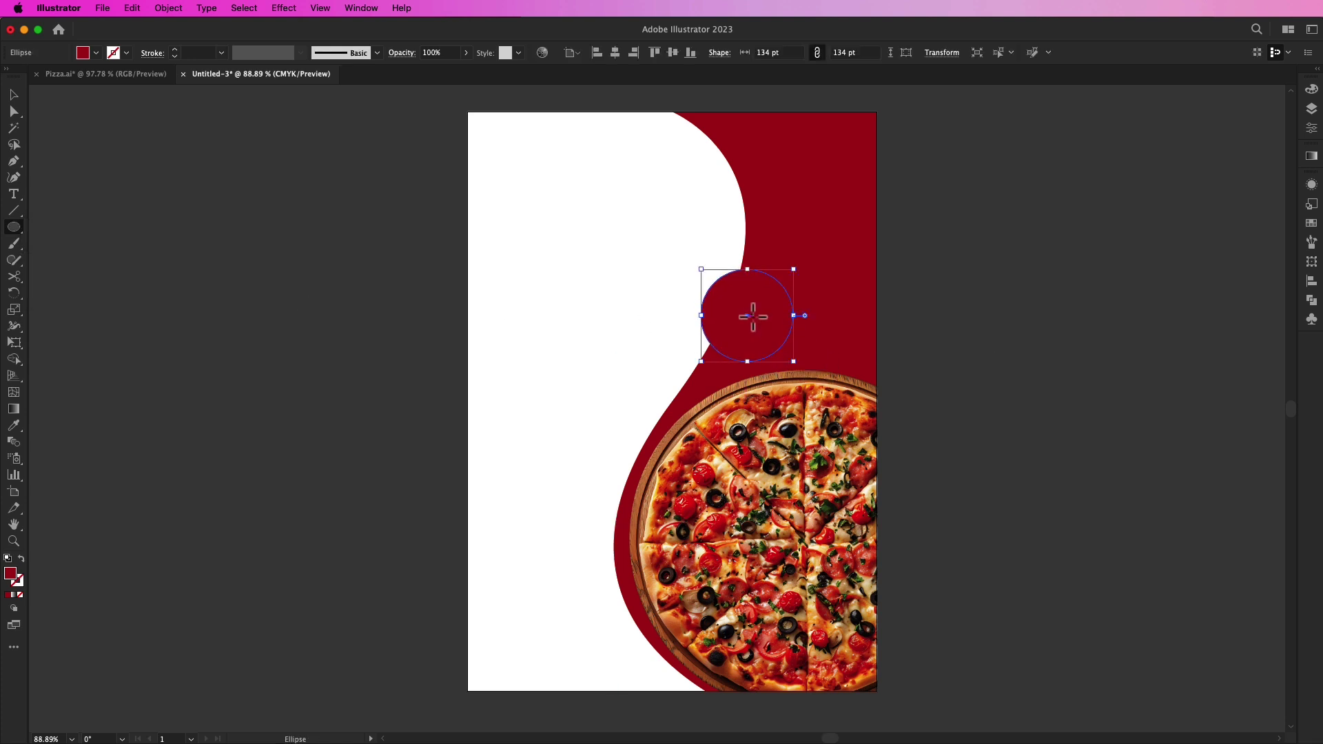
key(v)
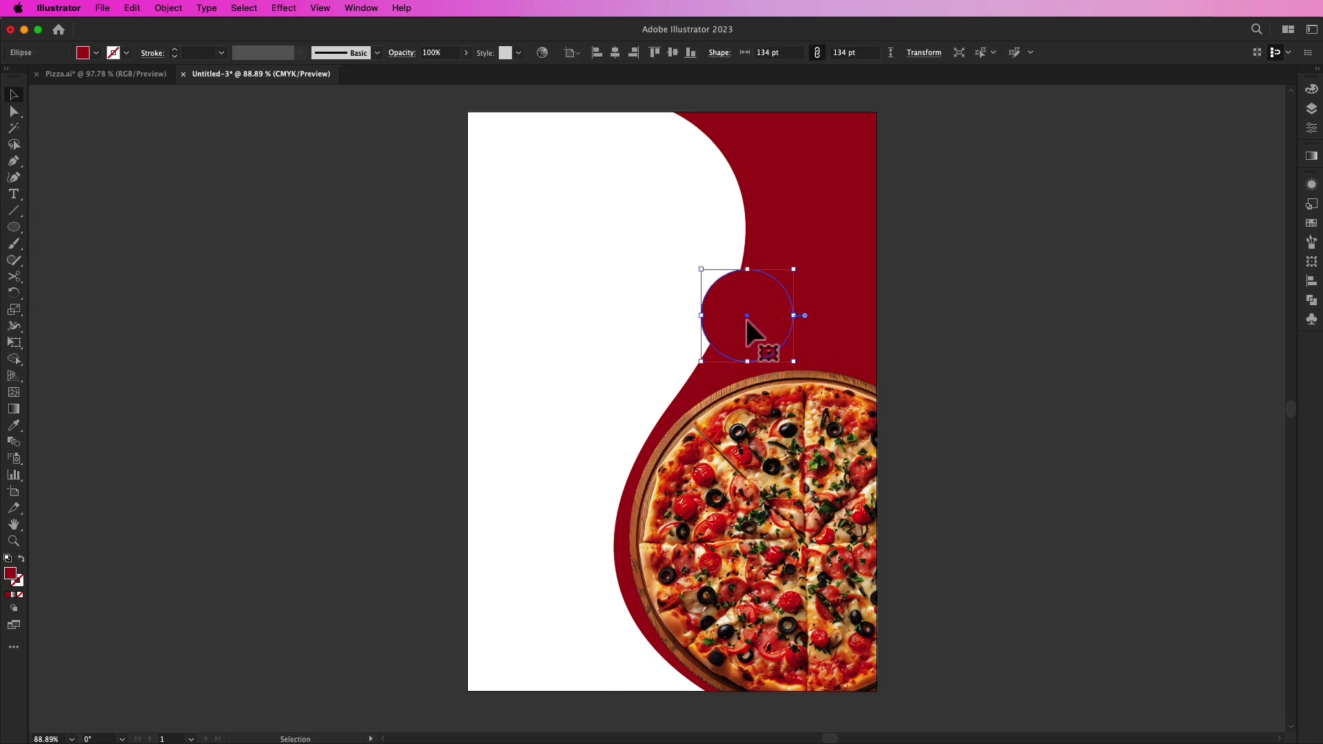
drag(747, 315, 750, 229)
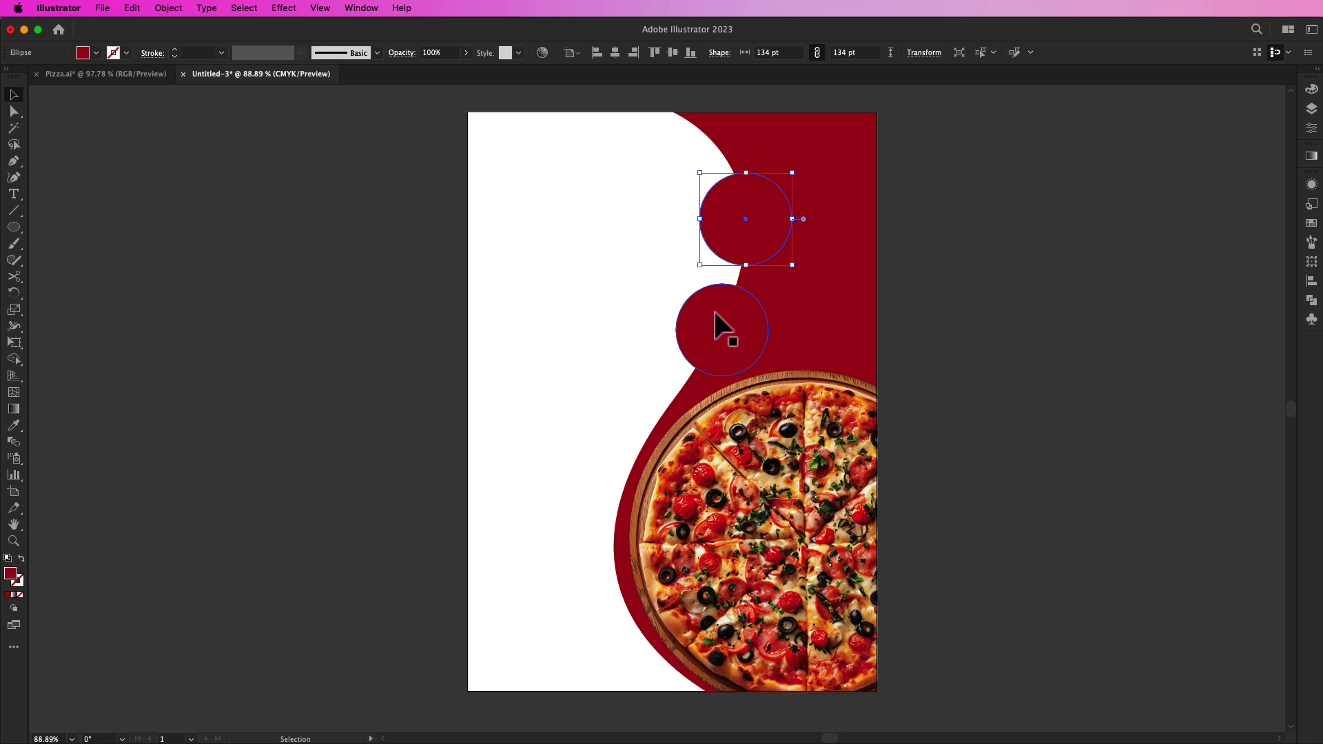
key(super+z)
shift+click(765, 295)
drag(772, 290, 722, 144)
Step: Arrange the three red circles along the wave's curved edge
drag(755, 212, 756, 225)
drag(732, 147, 738, 154)
shift+click(724, 334)
shift+click(745, 247)
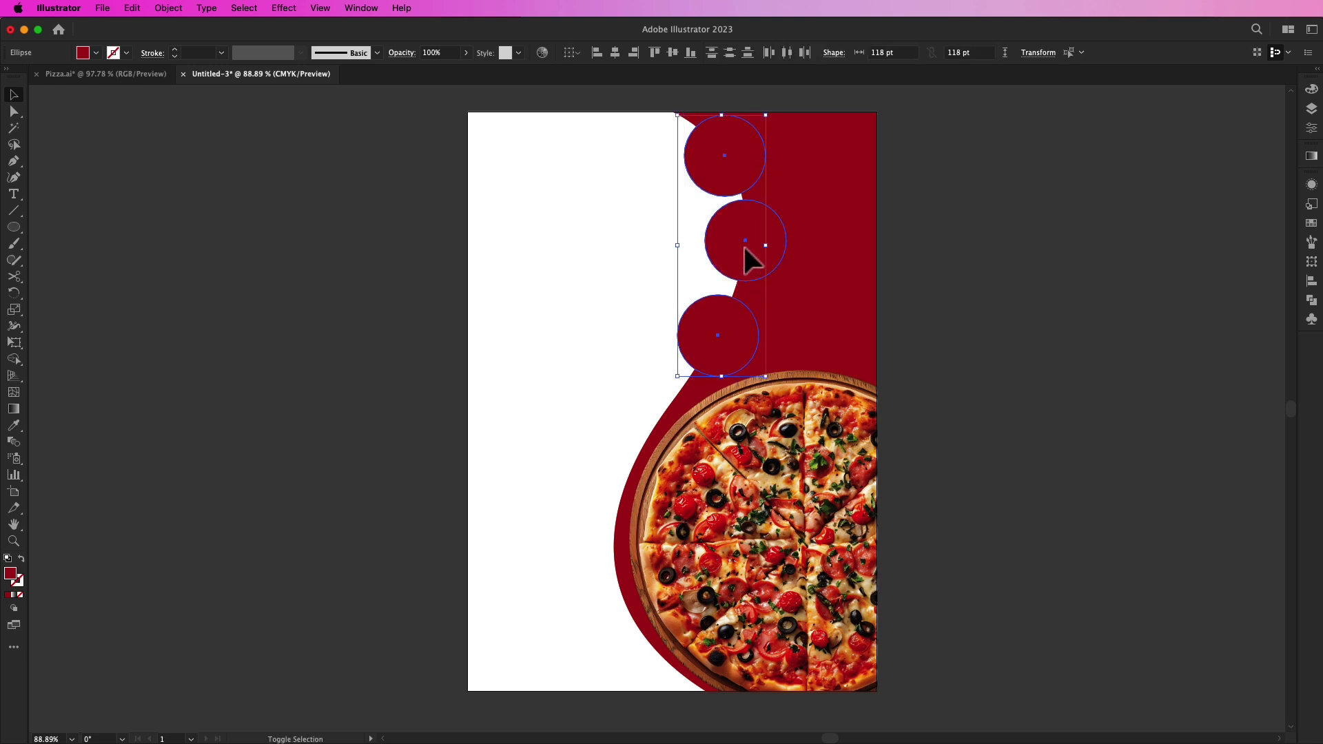
drag(744, 247, 739, 274)
click(435, 356)
Step: Fine-tune the top and bottom circles so they scallop the edge evenly
drag(726, 333, 728, 331)
drag(725, 177, 736, 169)
click(757, 230)
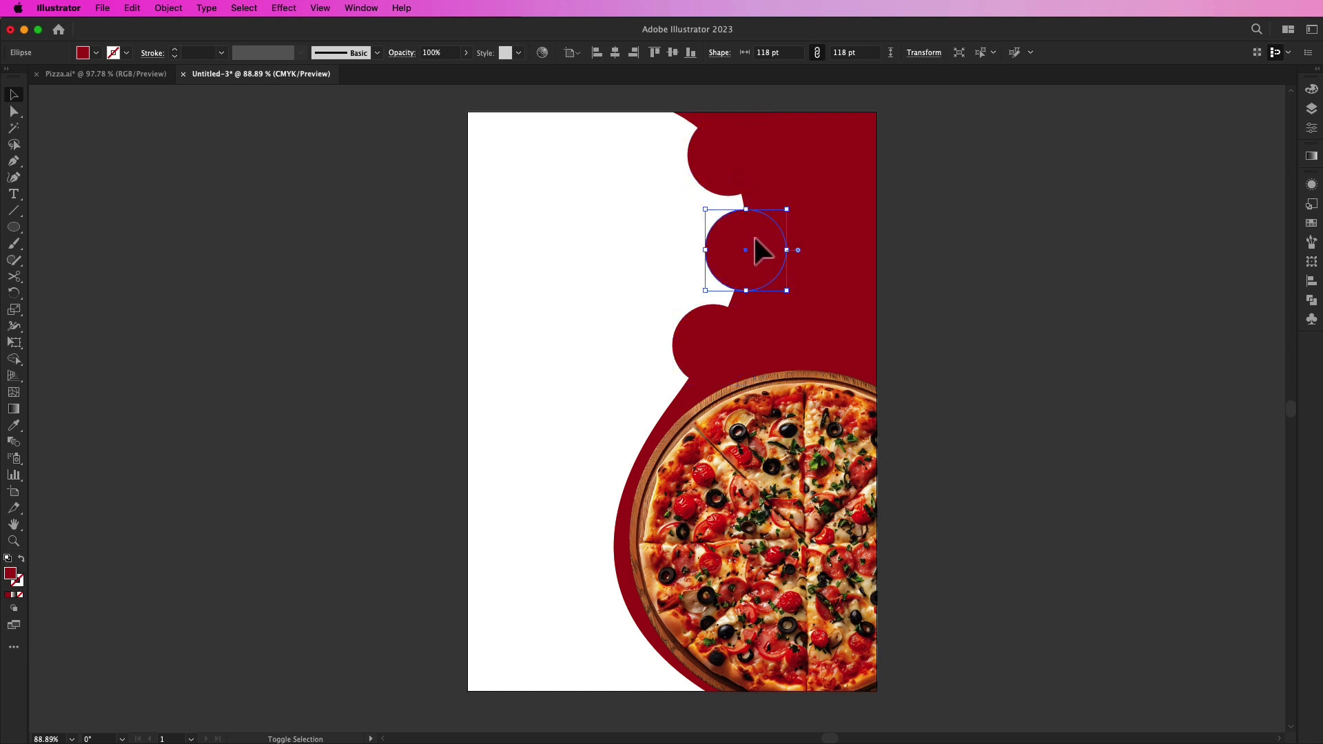
shift+click(728, 330)
shift+click(737, 181)
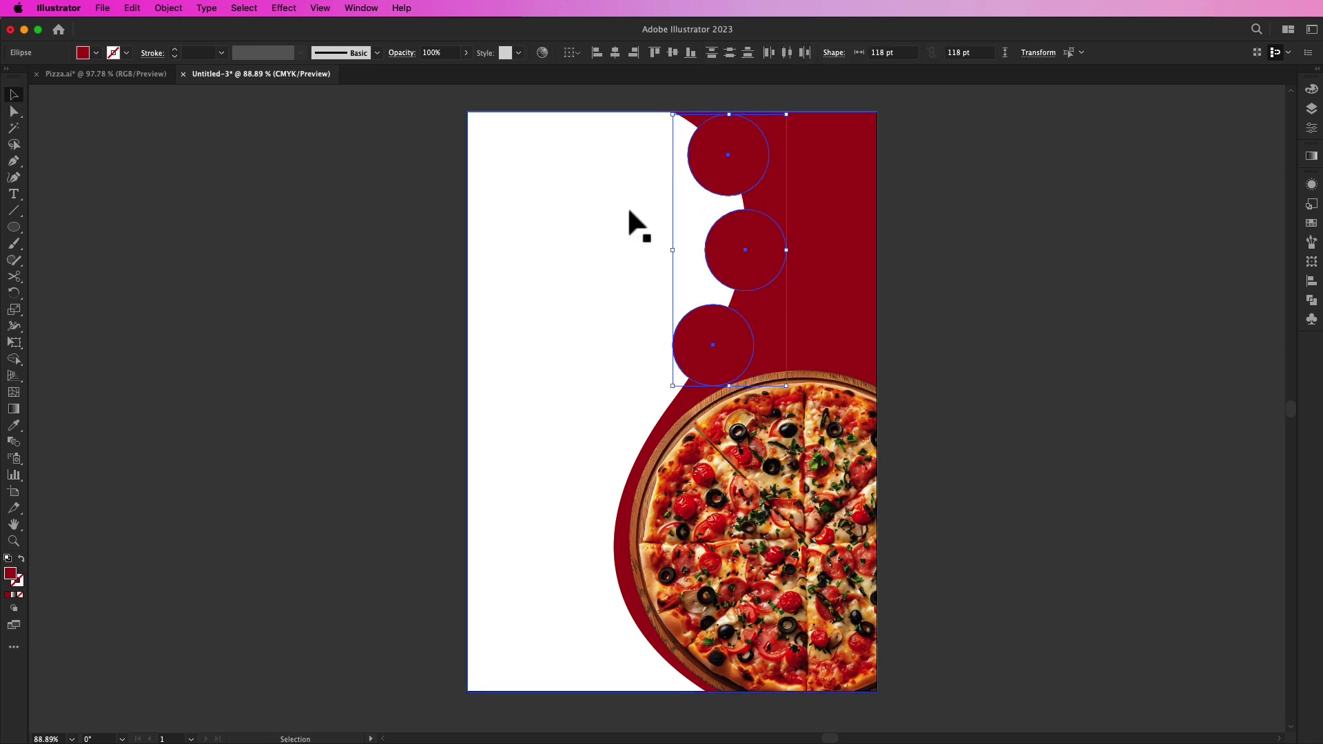
click(392, 255)
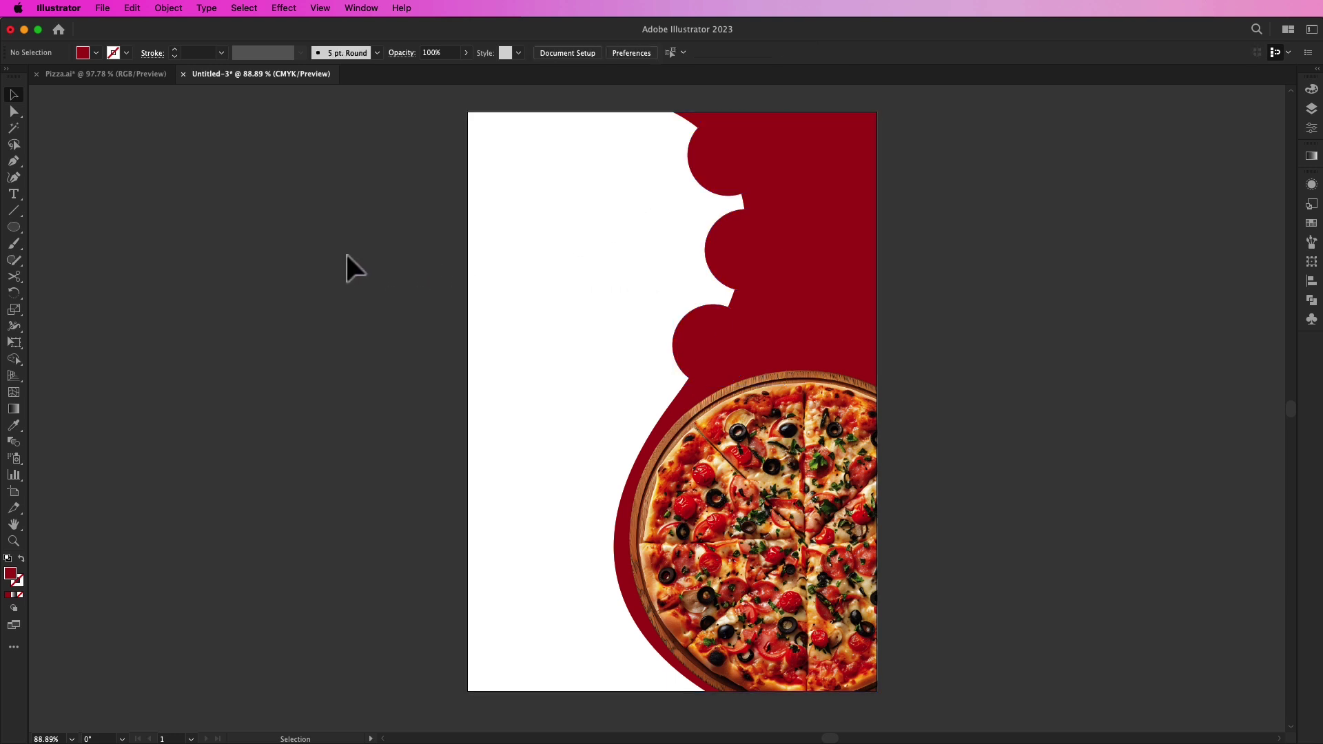
click(103, 8)
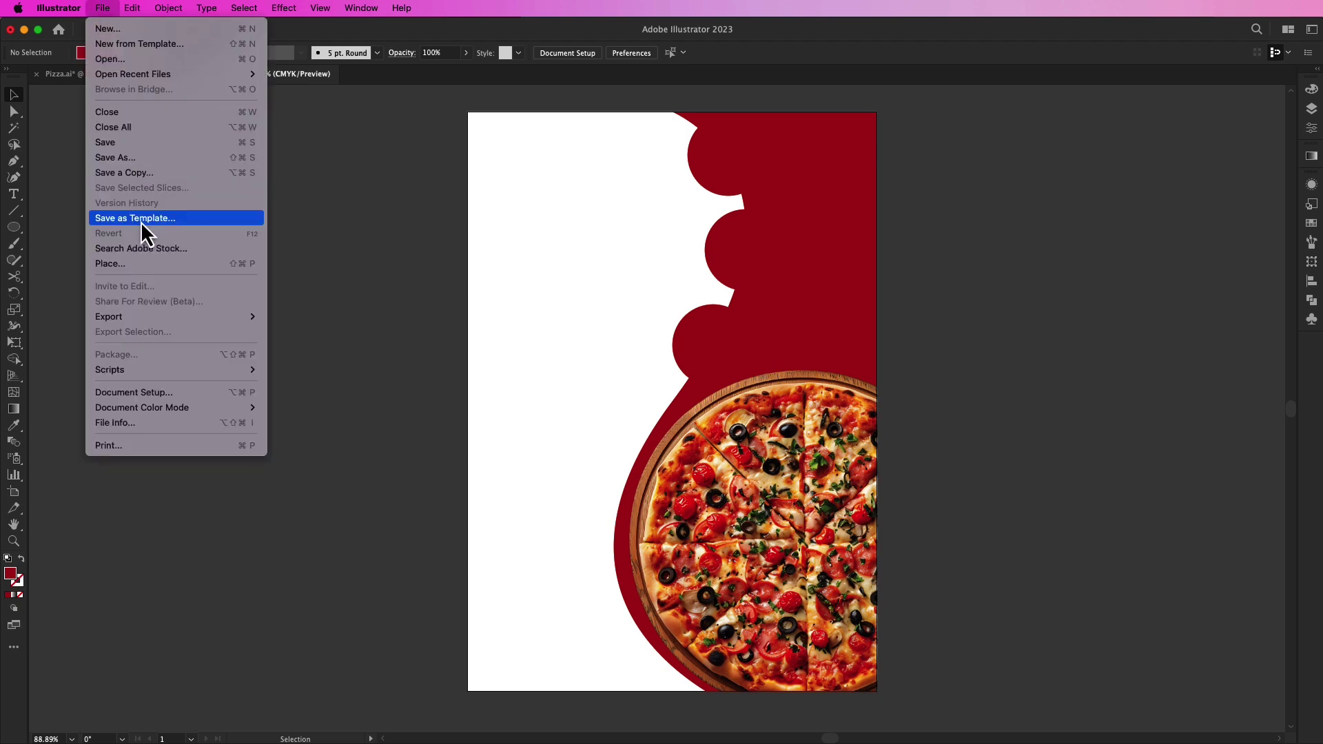
click(125, 264)
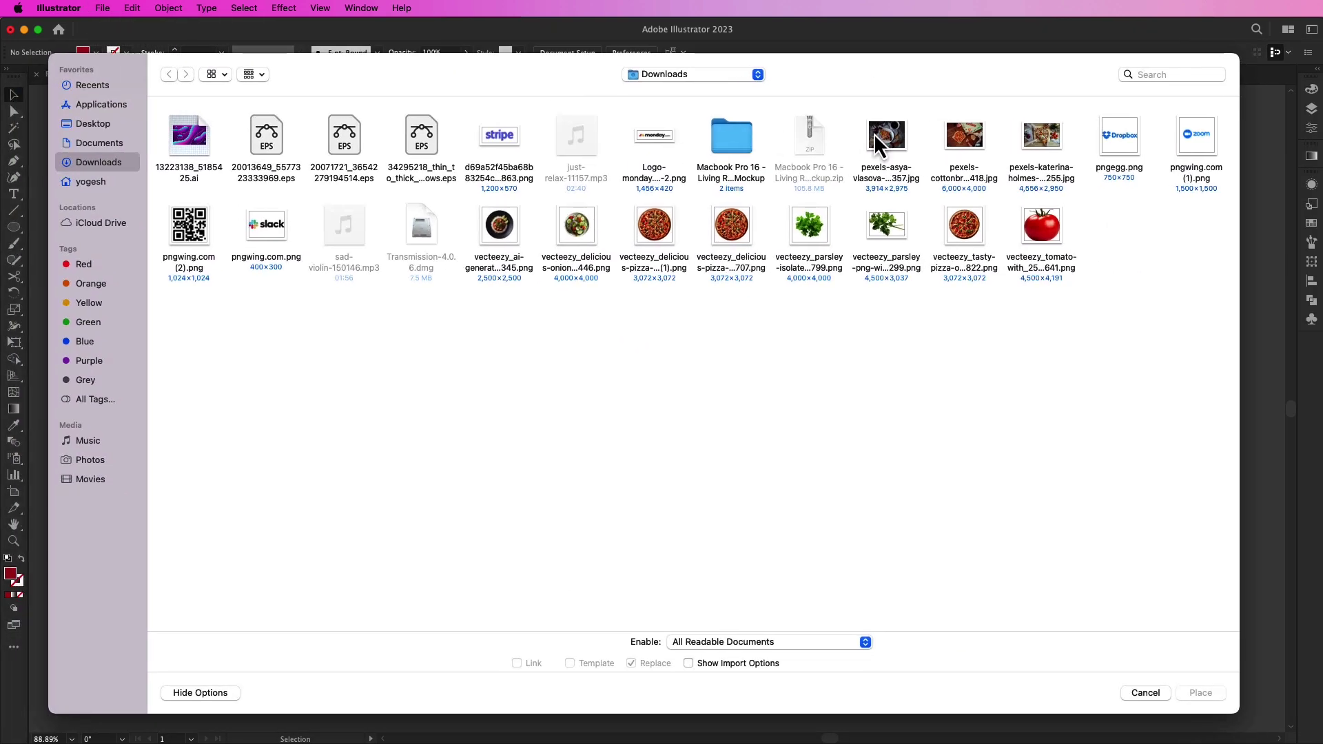
Step: Select three pizza photos in Downloads and drag each out in a stack left of the artboard
click(901, 135)
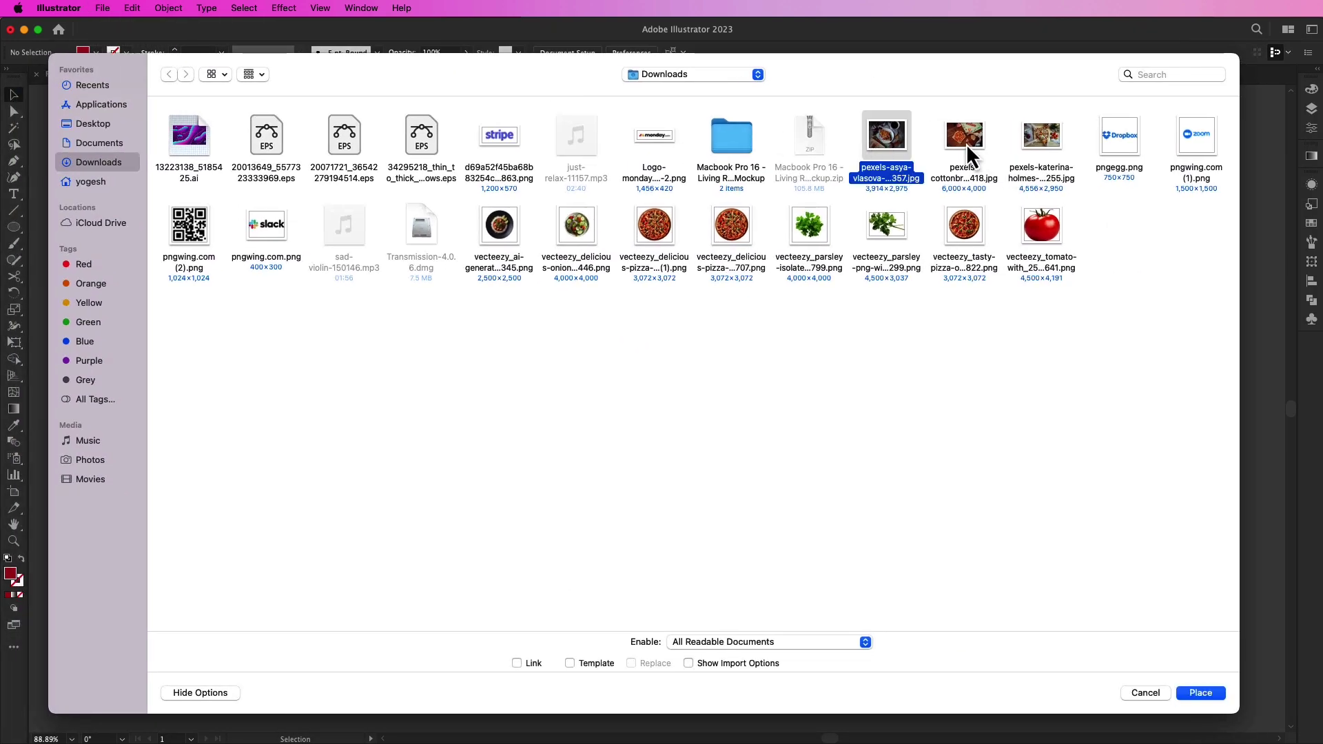
shift+click(1041, 138)
click(1199, 694)
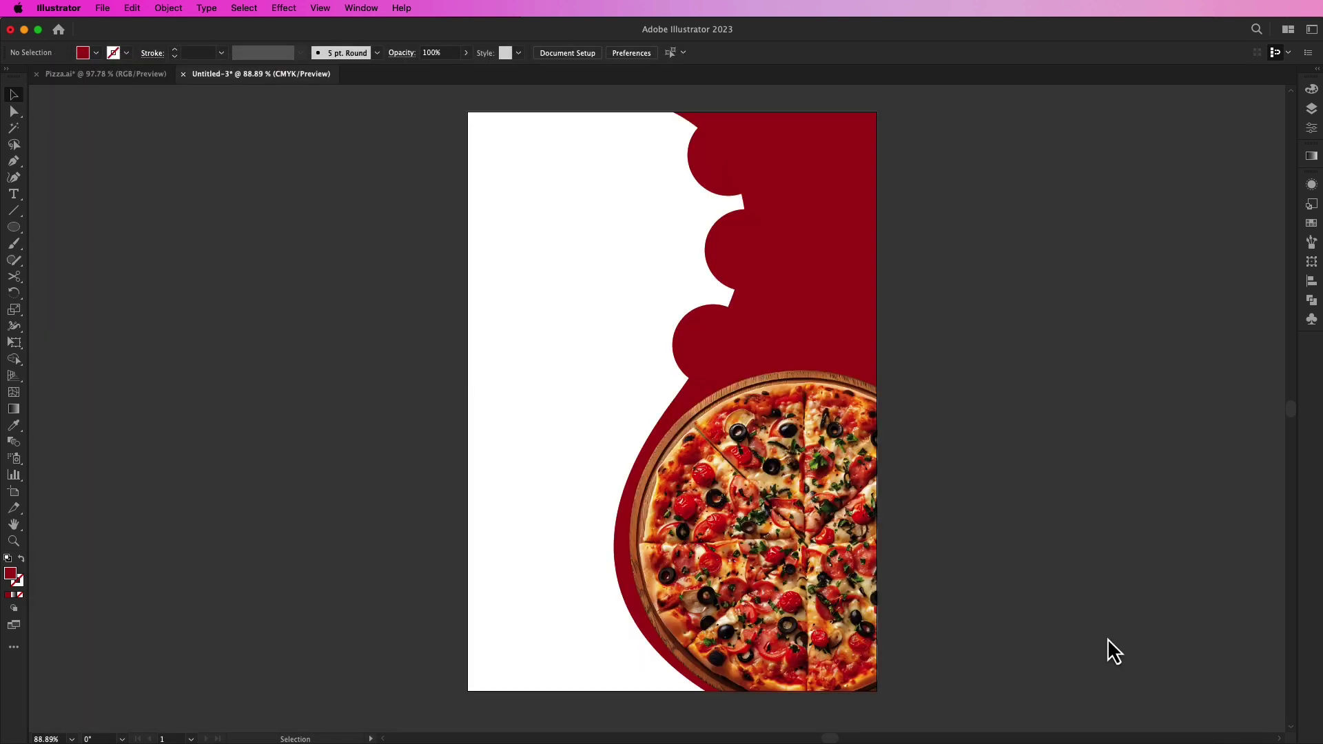
drag(143, 140, 337, 285)
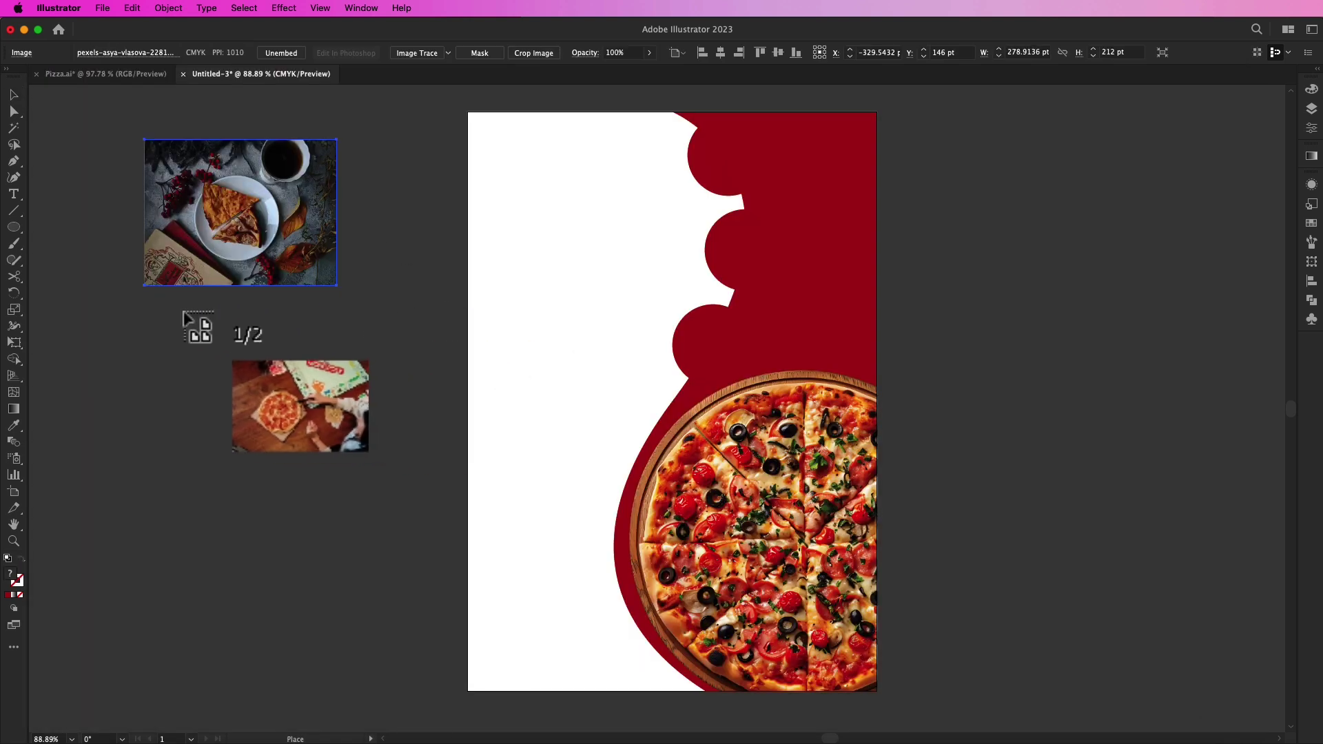
drag(143, 301, 481, 433)
drag(140, 437, 483, 576)
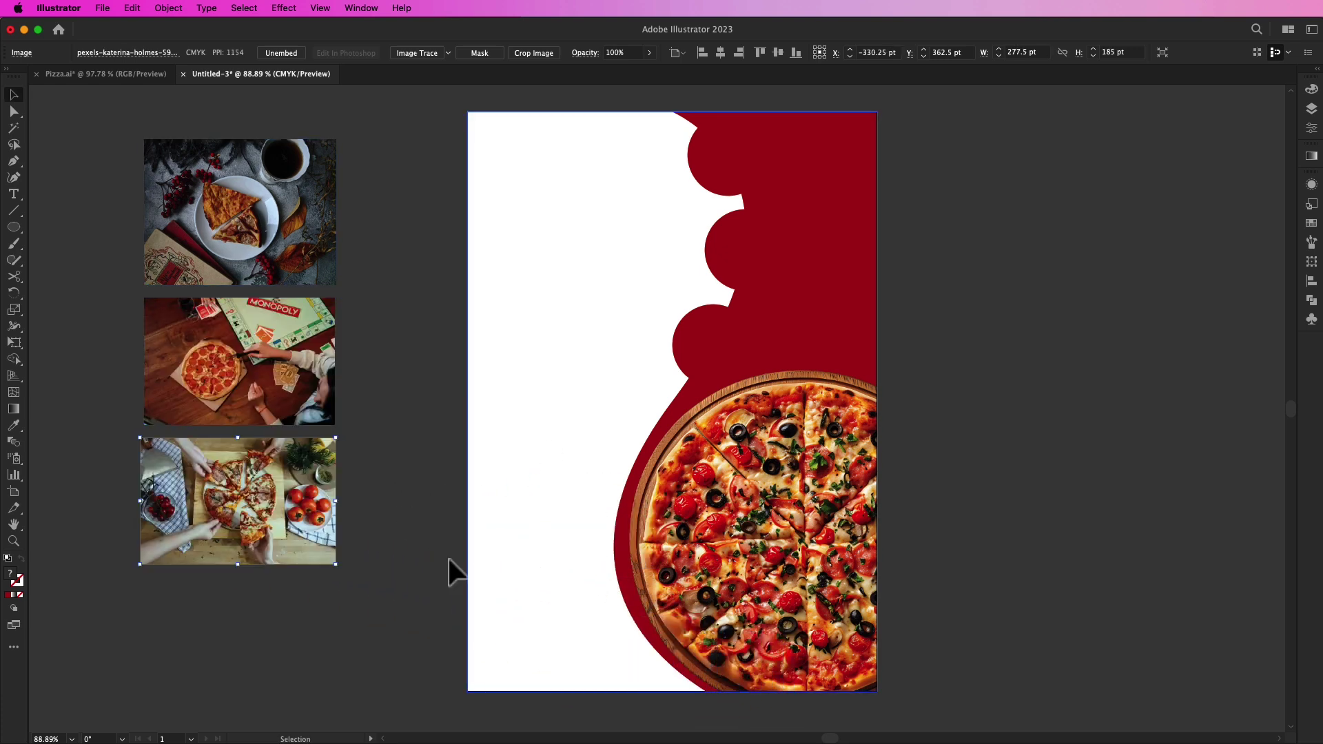
click(374, 484)
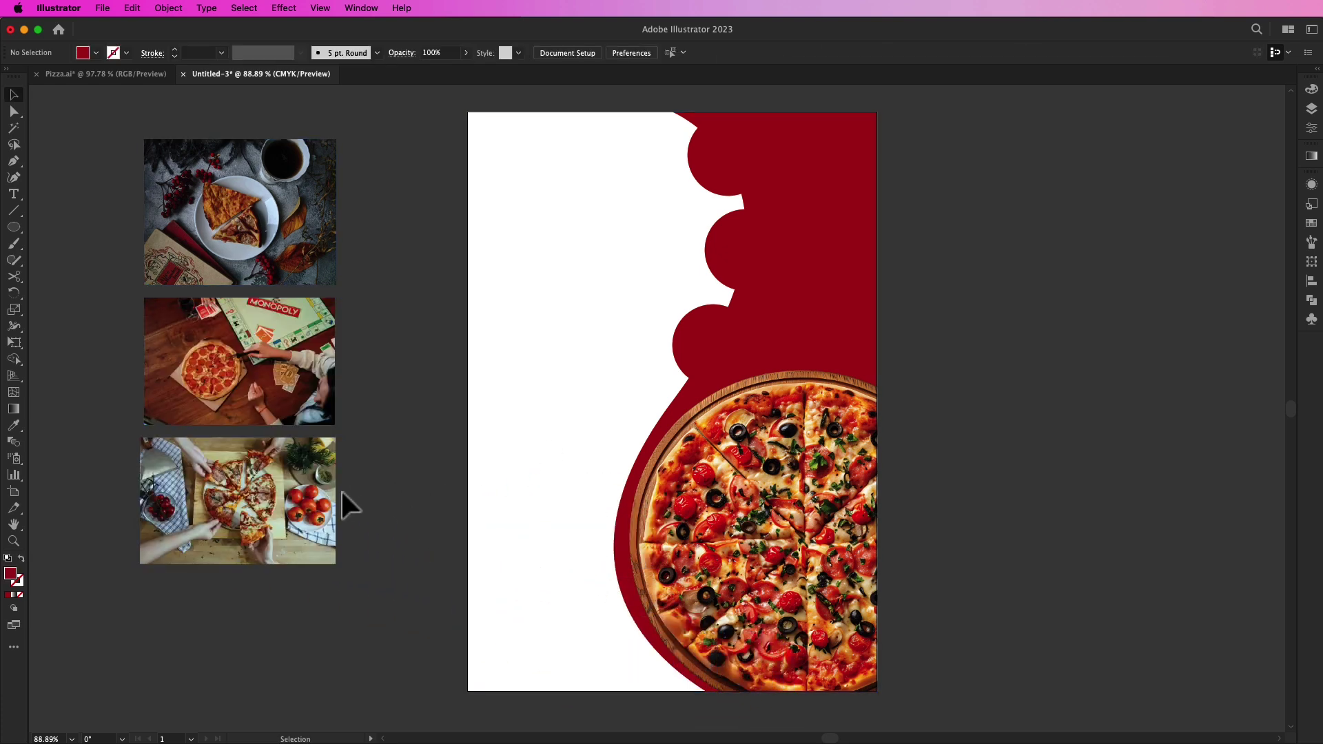
Step: Scale the sliced-pizza photo onto the artboard and bring the red circle above it
drag(310, 507, 760, 351)
drag(792, 281, 763, 302)
click(800, 318)
drag(737, 358, 710, 357)
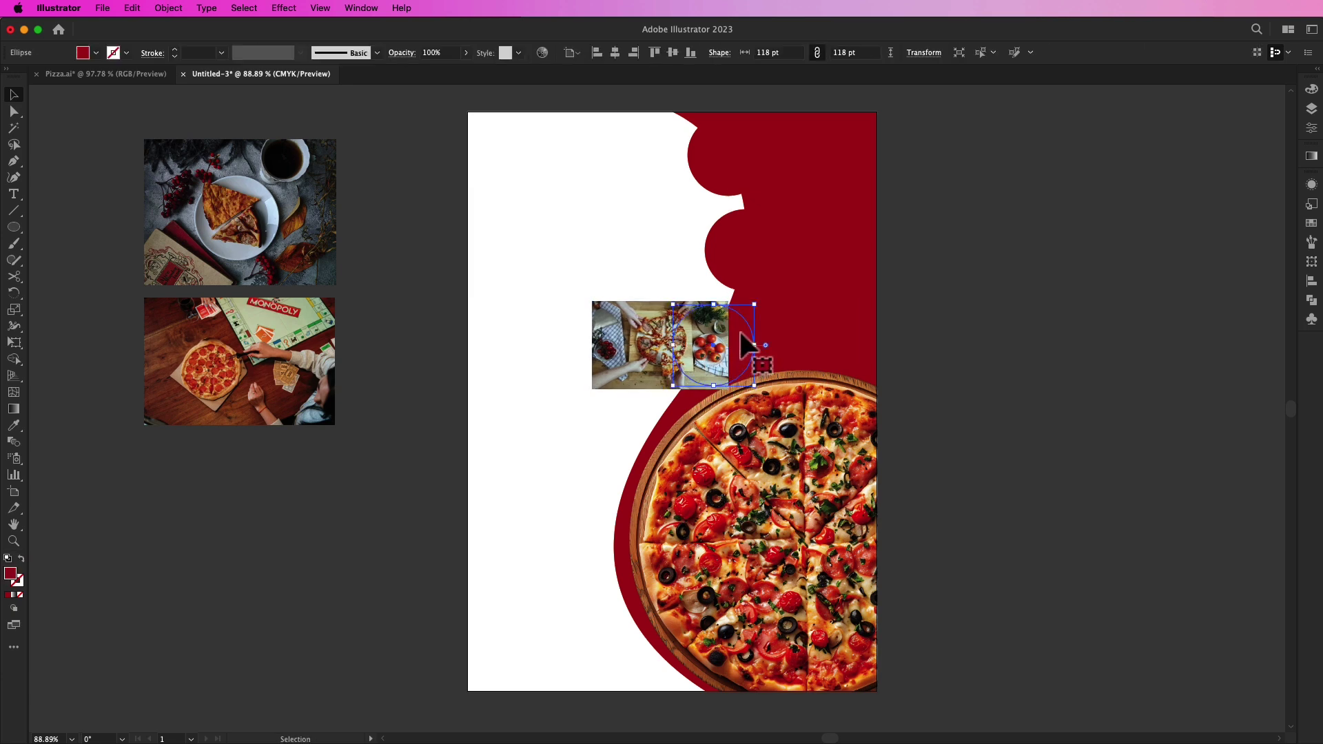
right_click(741, 333)
mouse_move(798, 672)
click(896, 661)
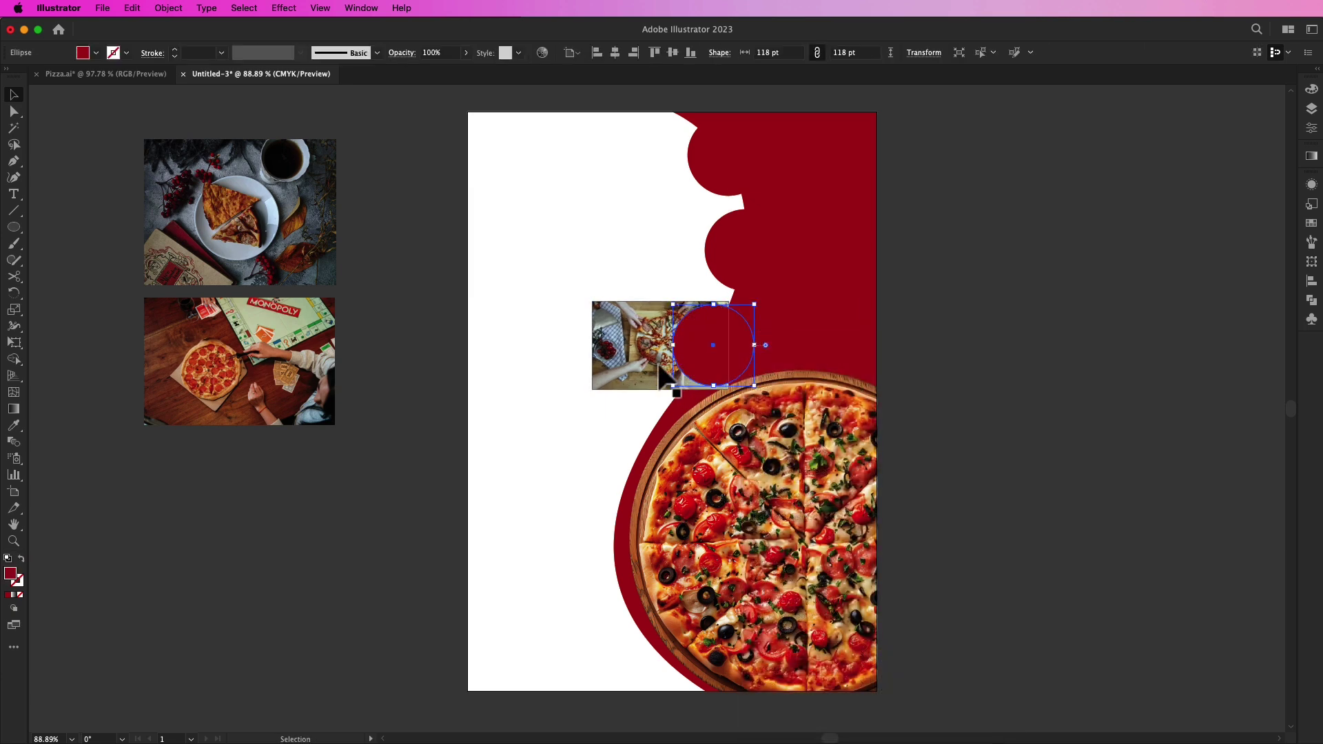
drag(629, 352, 681, 350)
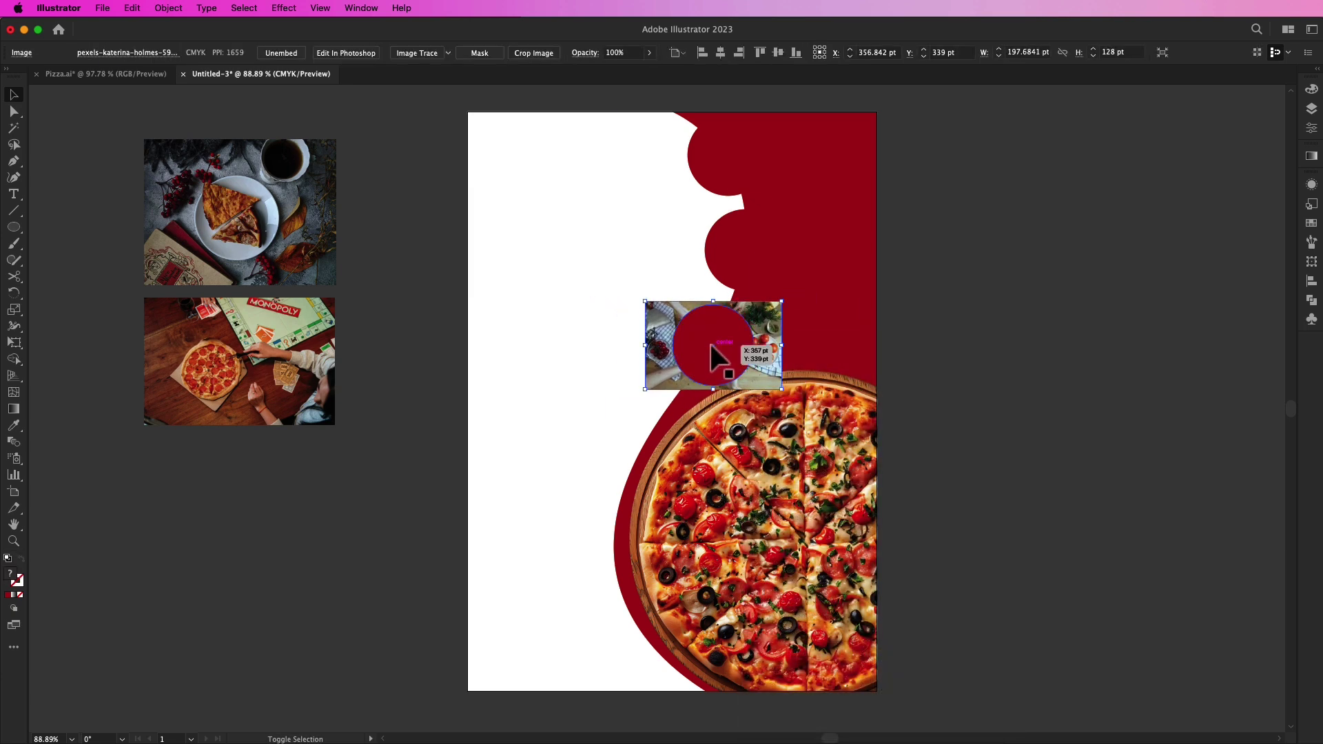
Step: Clip the sliced-pizza photo inside the red circle
click(735, 353)
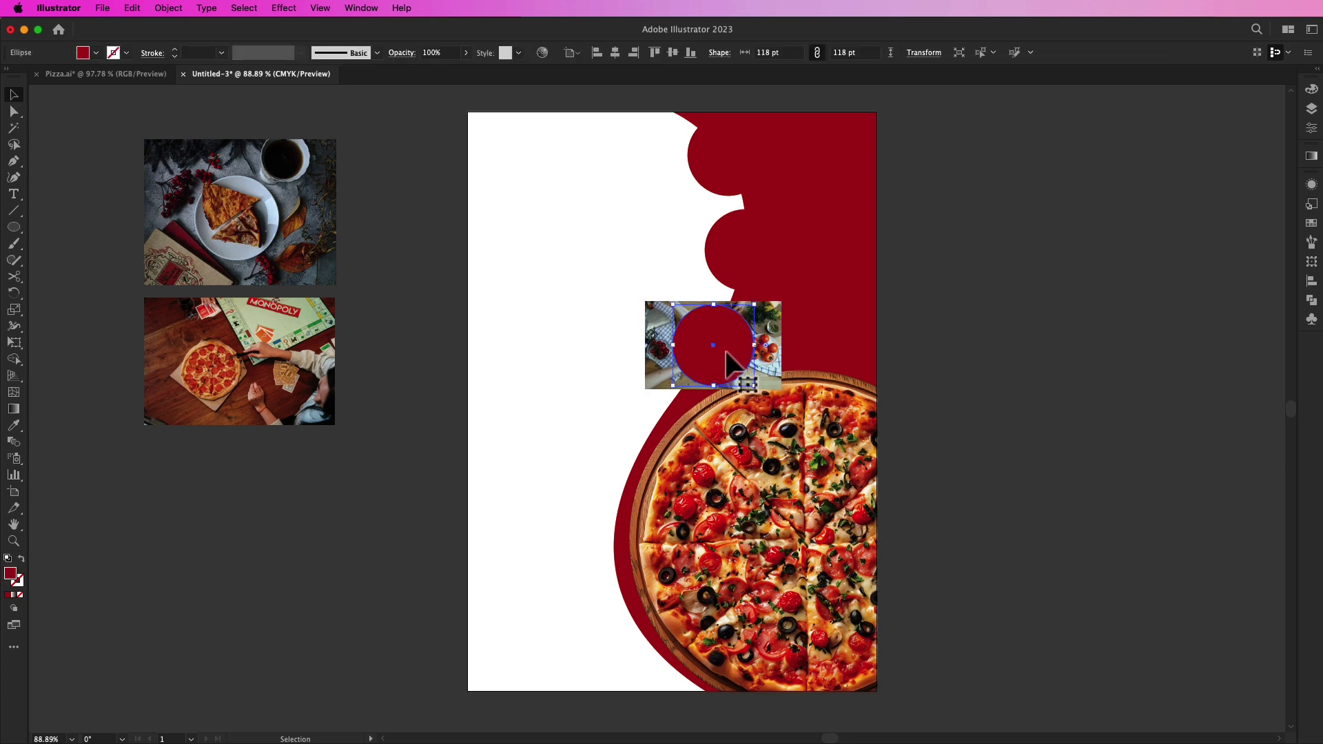
shift+click(663, 355)
right_click(662, 345)
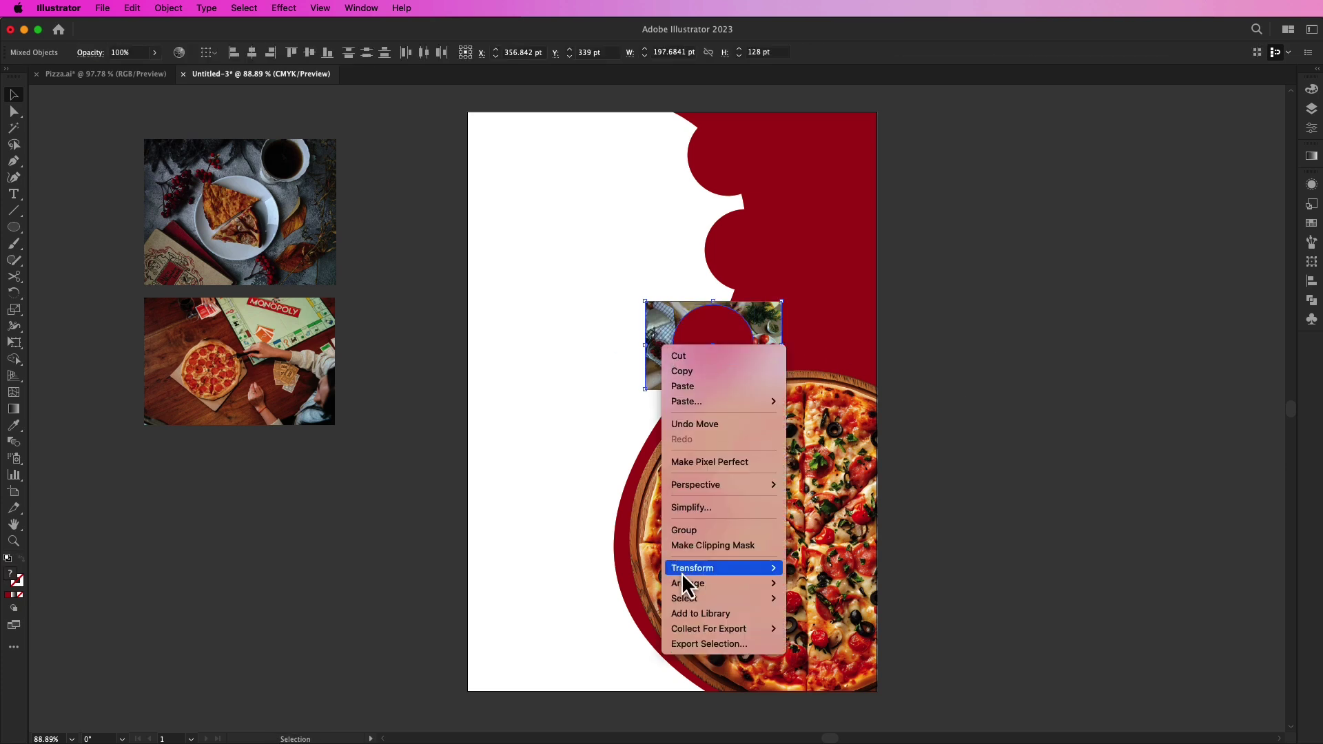
click(697, 549)
click(423, 360)
Step: Duplicate a red circle over the badge and turn it into a white 7 pt ring
click(759, 257)
drag(759, 257, 697, 347)
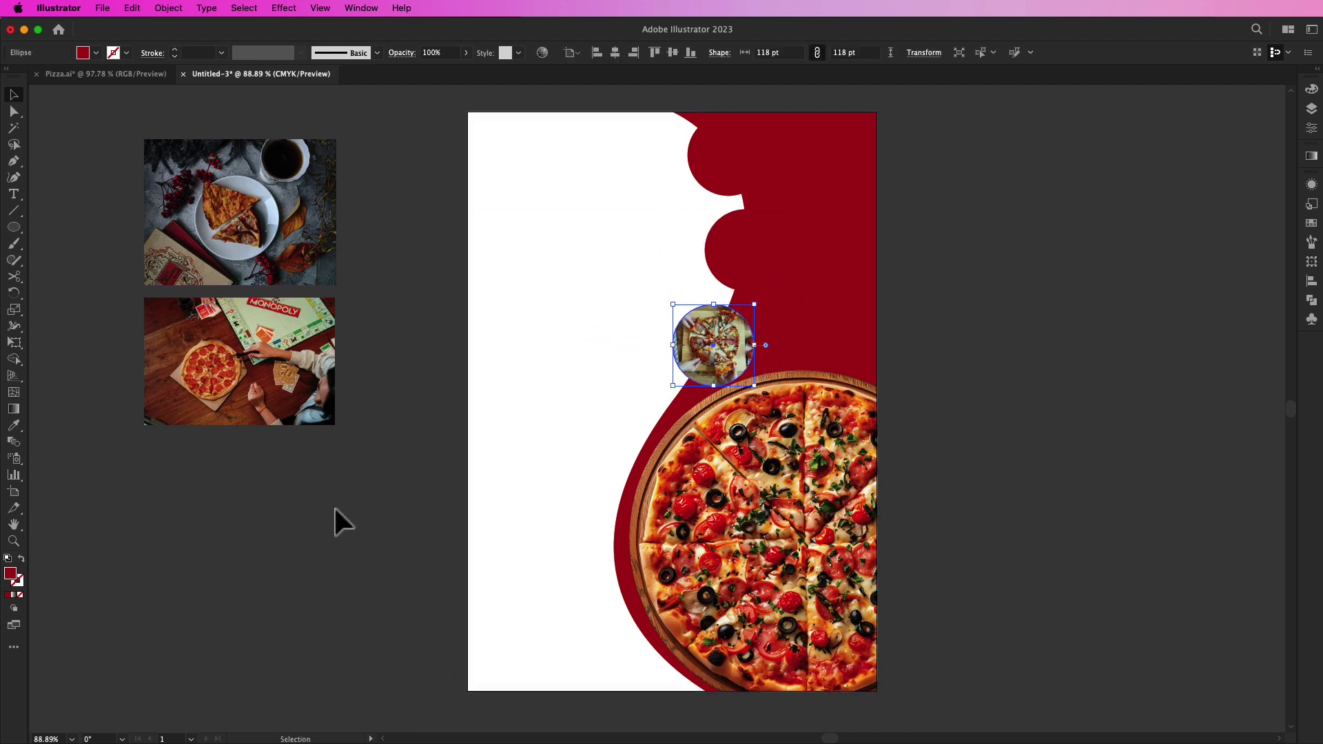
click(22, 560)
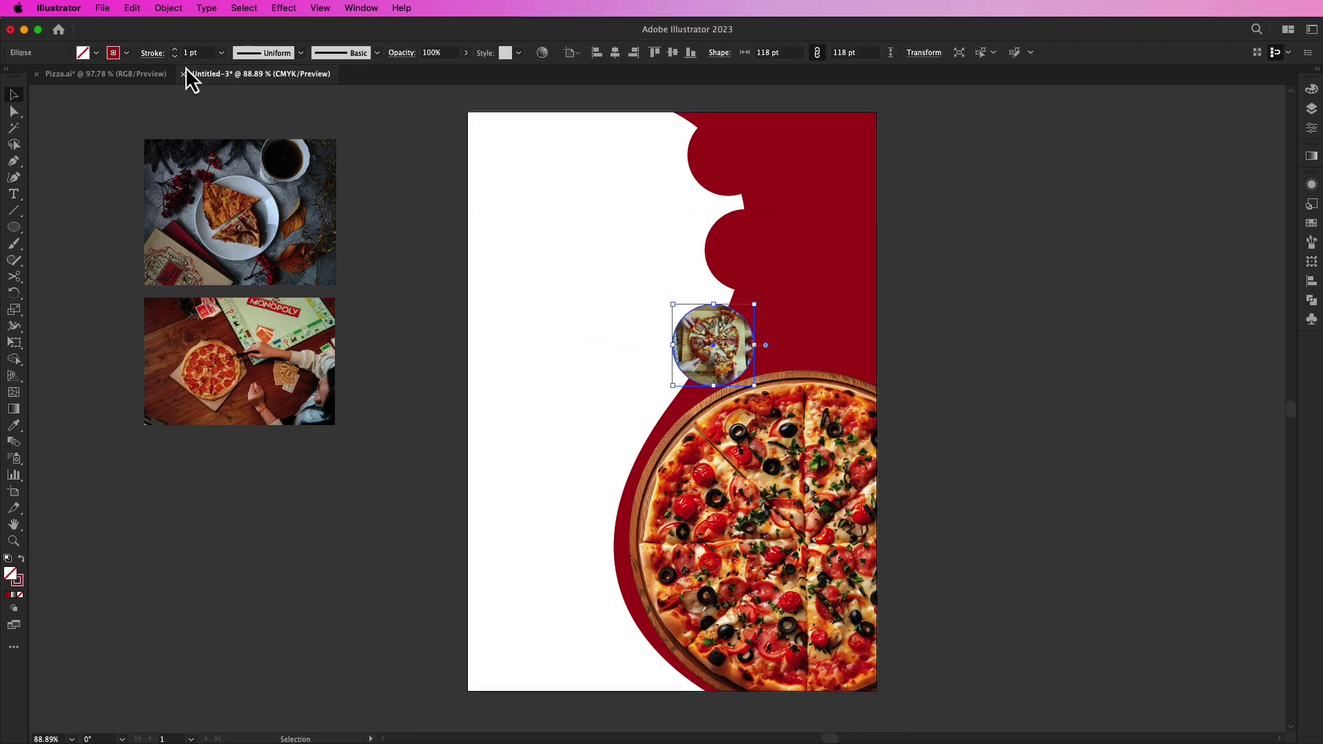
click(127, 52)
click(28, 76)
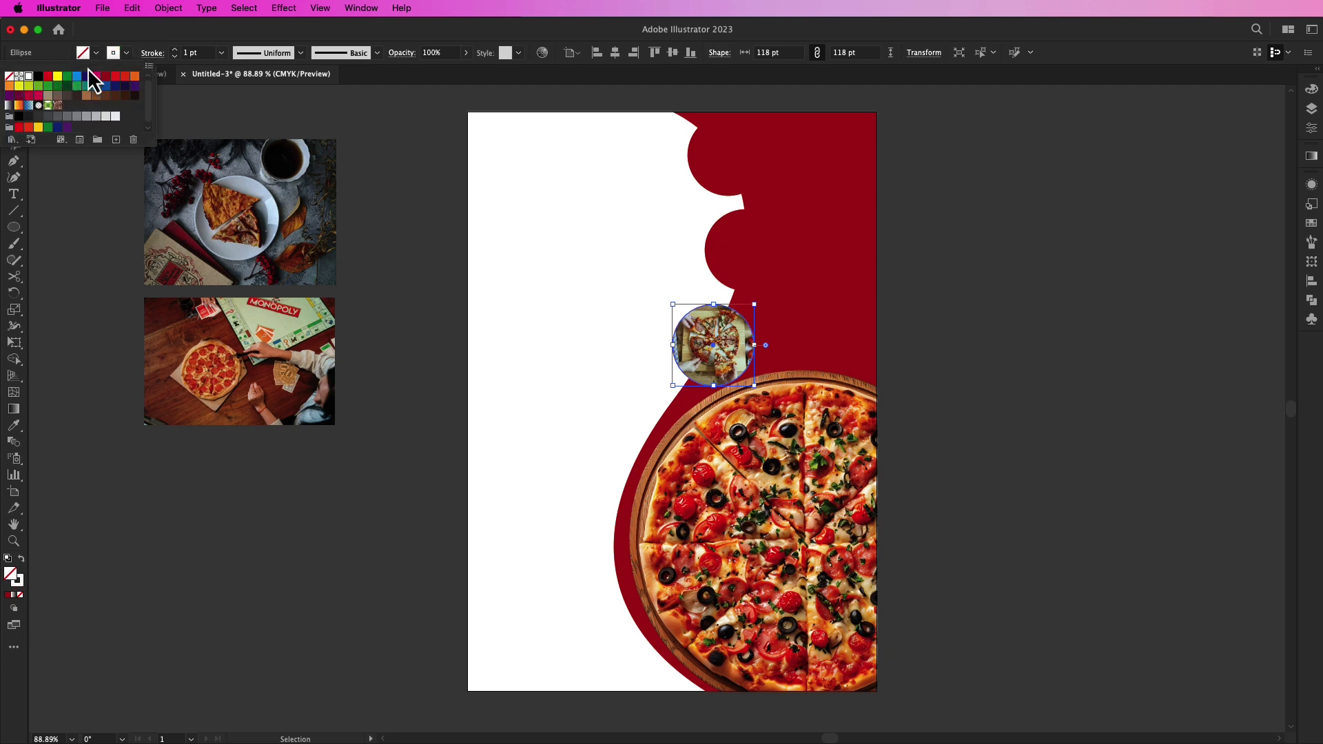
click(177, 54)
click(177, 54)
click(176, 54)
click(177, 54)
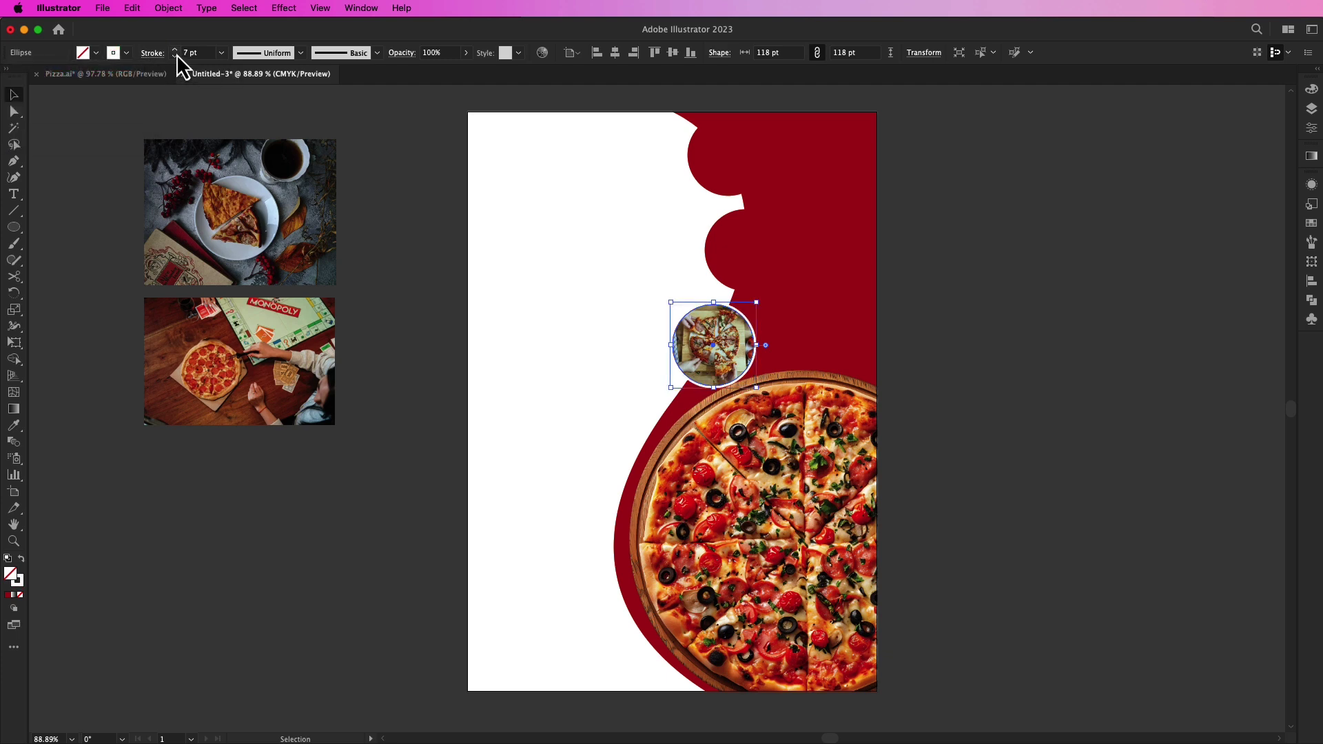
Step: Bring the white ring to the front, above the pizza badge
right_click(714, 333)
mouse_move(754, 677)
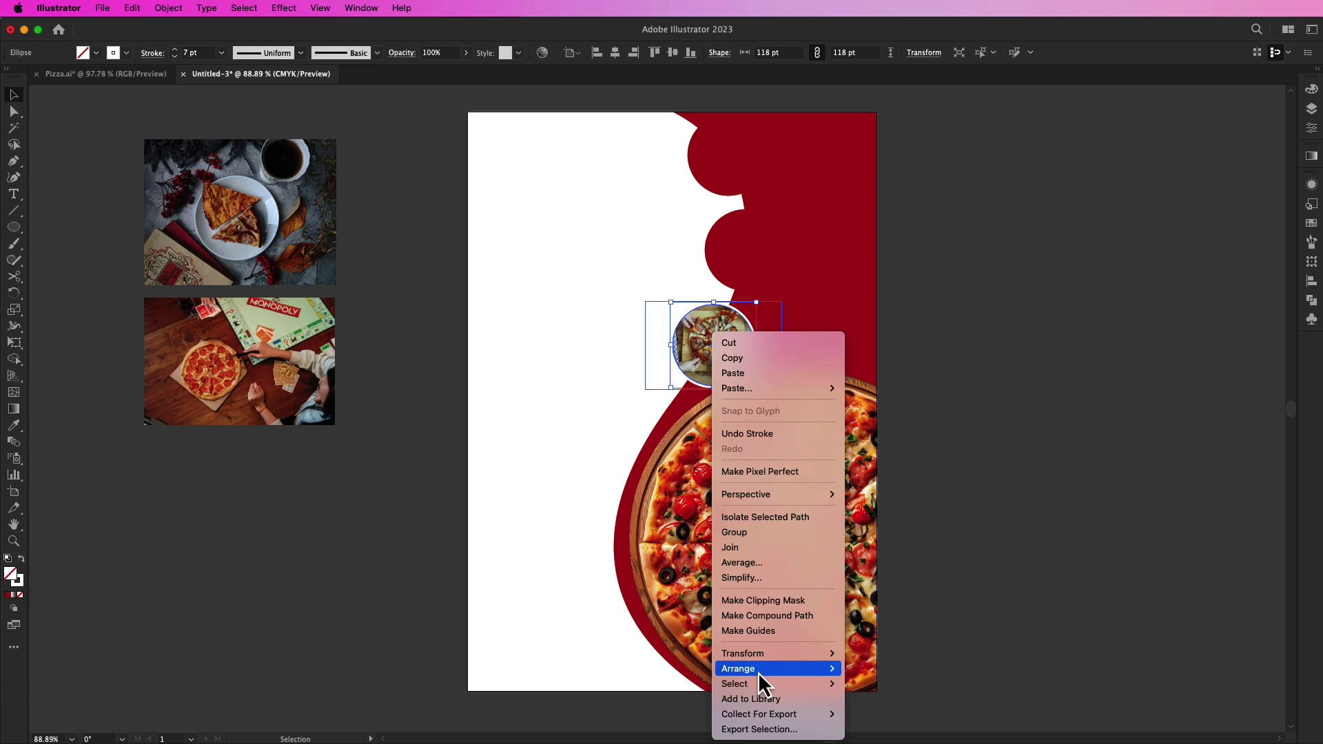
click(875, 664)
click(354, 517)
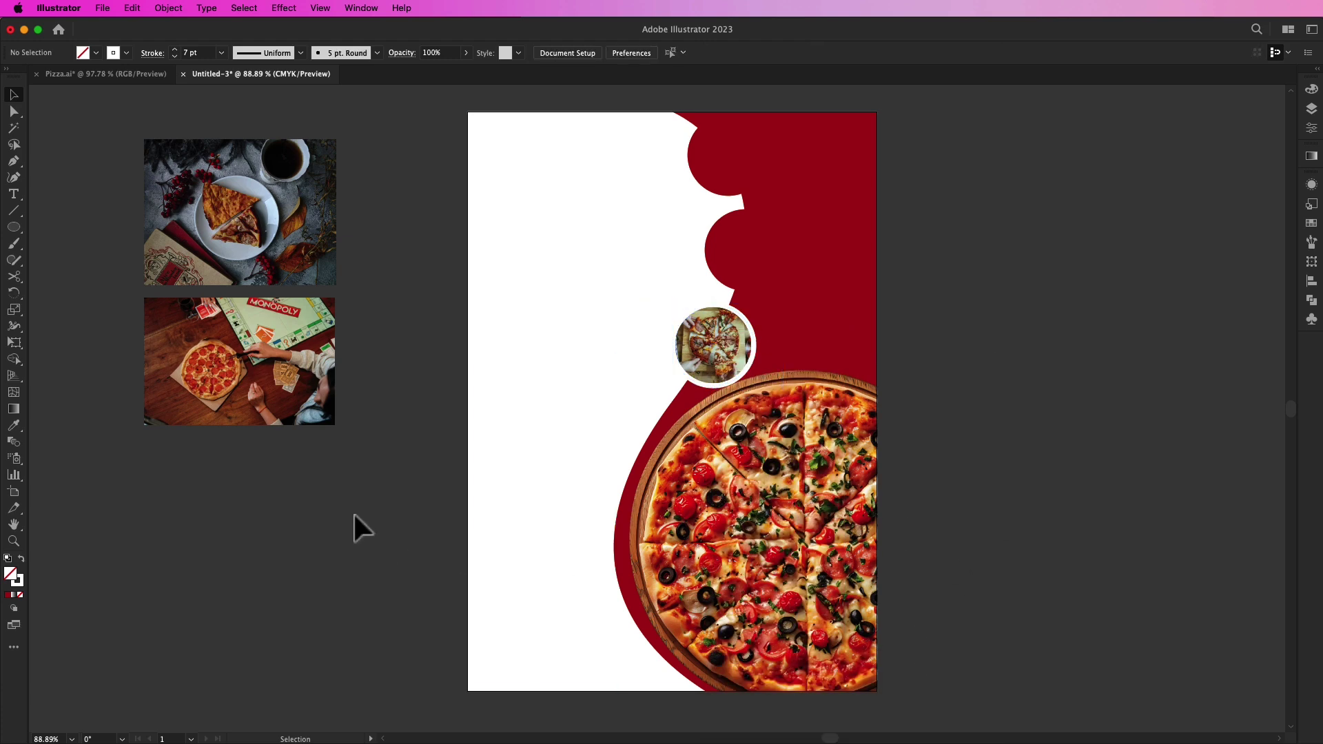
Step: Lock the white background rectangle so it can no longer be selected
click(633, 345)
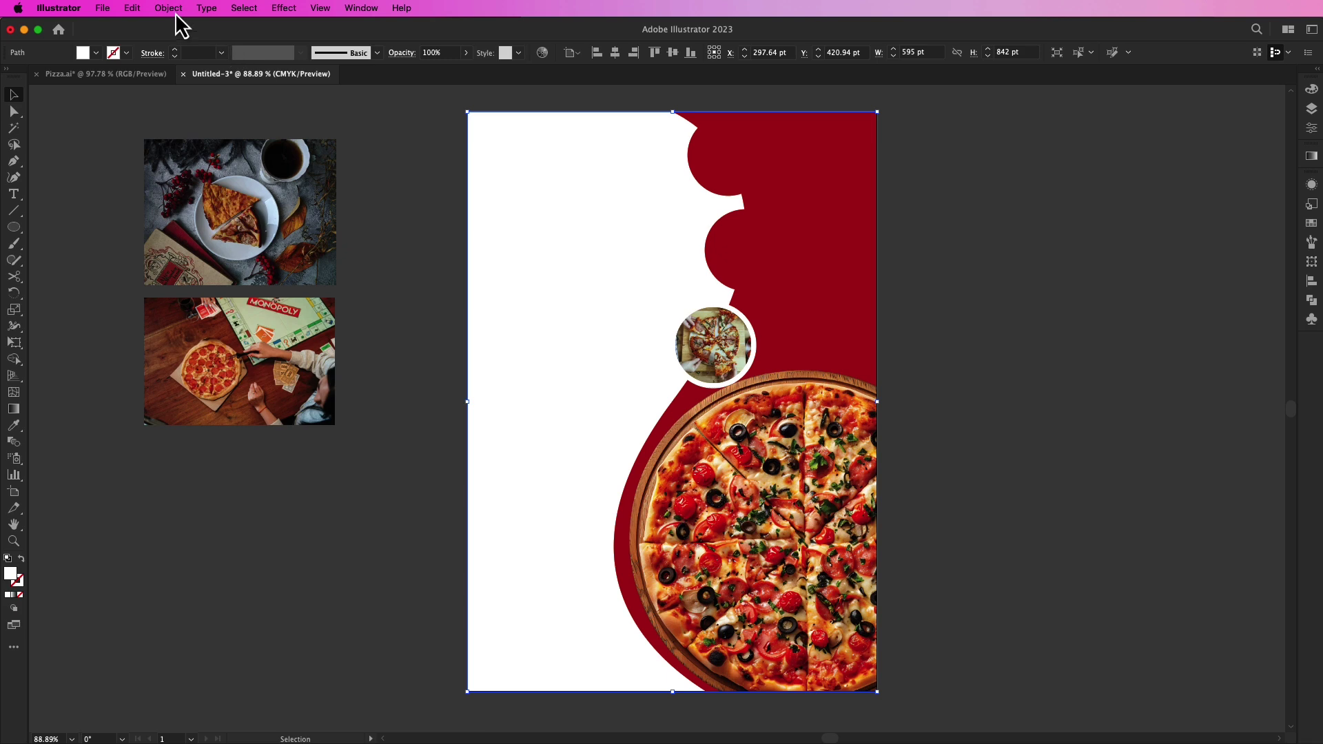
click(169, 8)
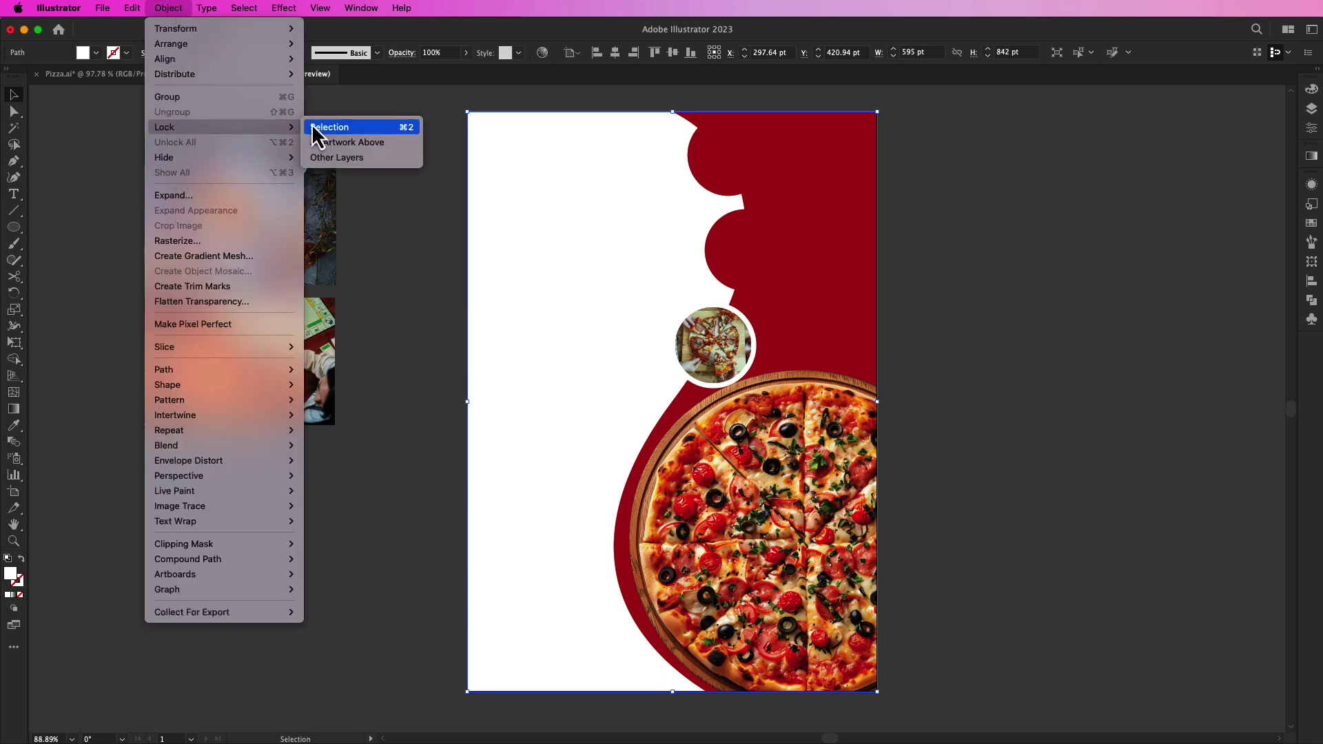
click(324, 127)
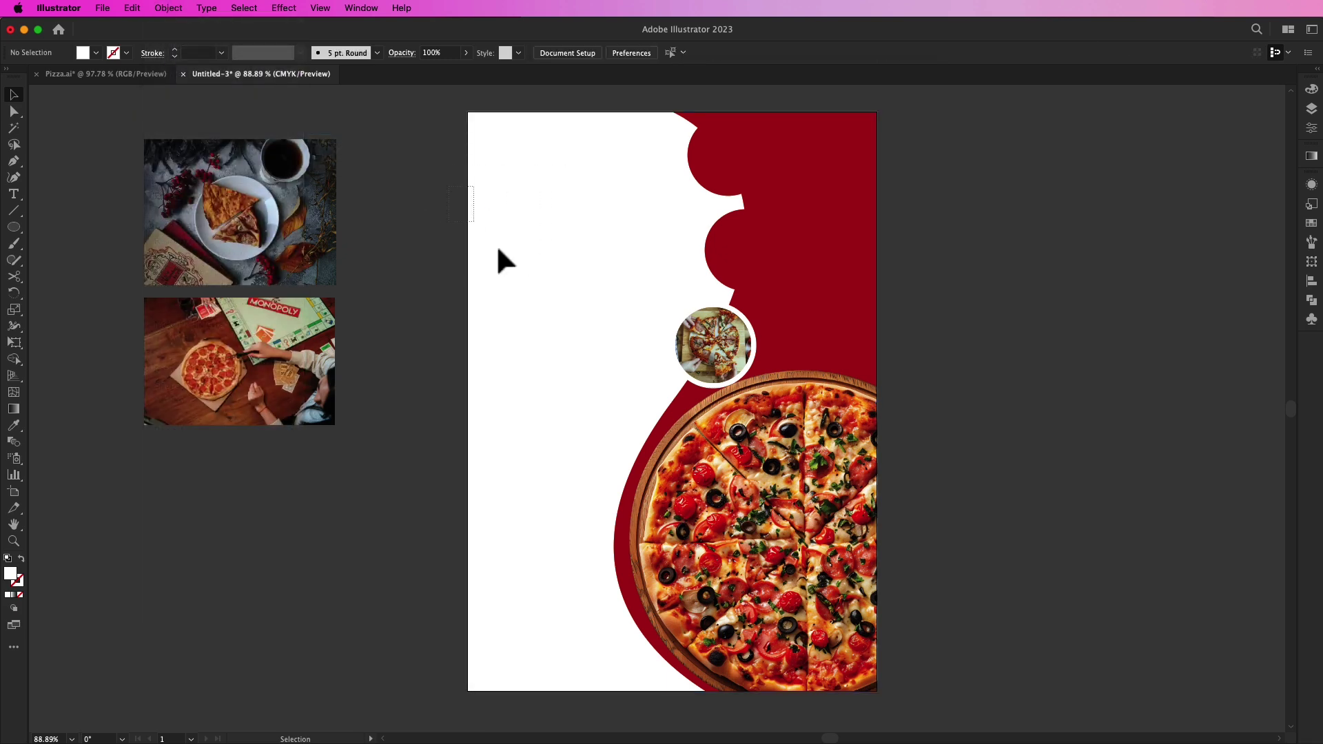
mouse_move(695, 342)
mouse_down()
mouse_move(717, 358)
mouse_move(717, 347)
mouse_up()
click(677, 237)
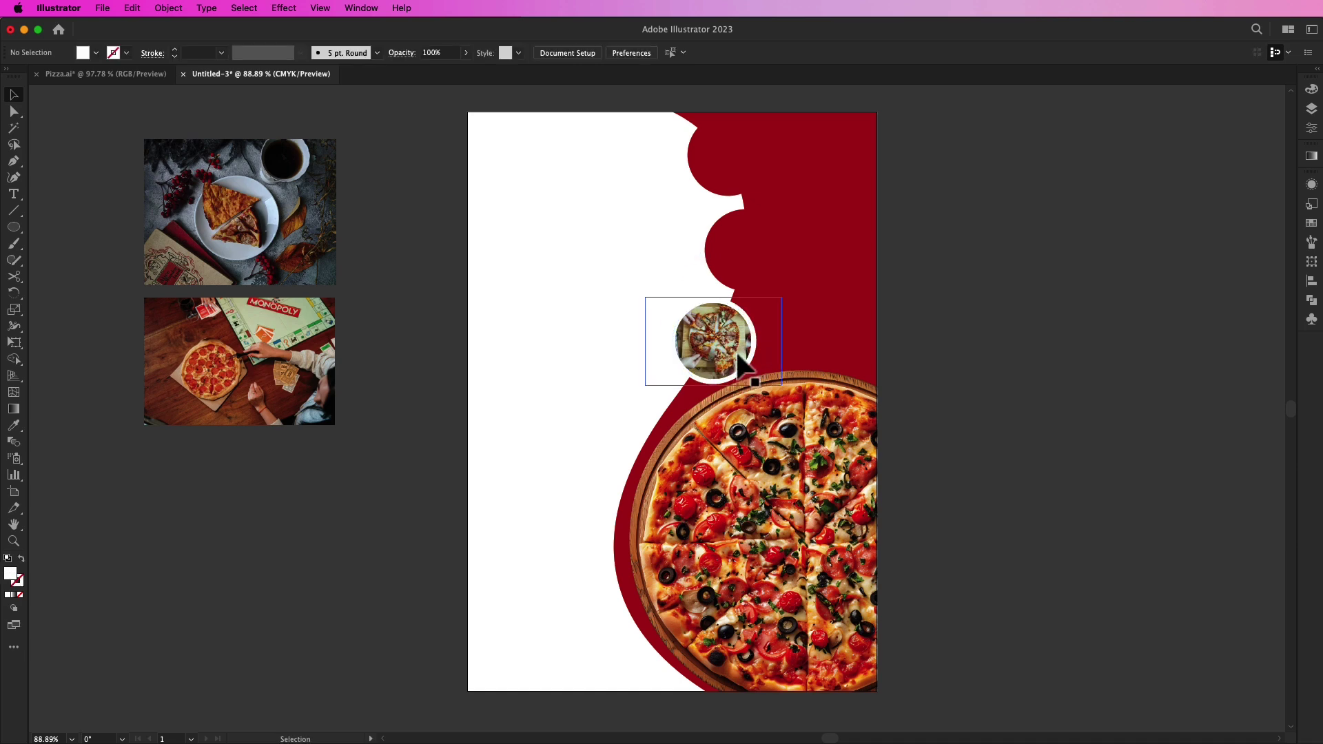
Step: Scale the board-game photo to 214.5 × 143 pt beside the red shape, with the red circle in front of it
drag(249, 355, 796, 228)
mouse_move(880, 172)
mouse_down()
mouse_move(865, 197)
mouse_move(874, 186)
mouse_up()
drag(793, 238, 674, 258)
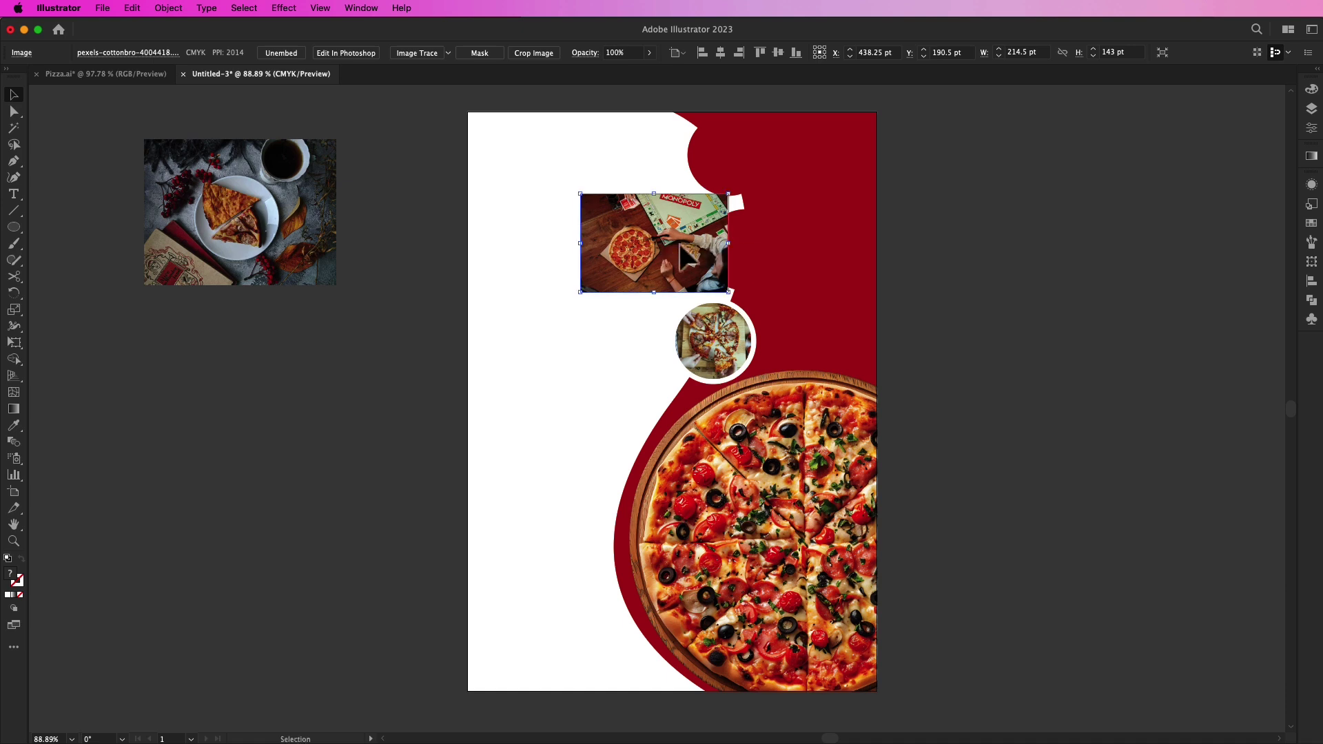
click(749, 247)
right_click(748, 239)
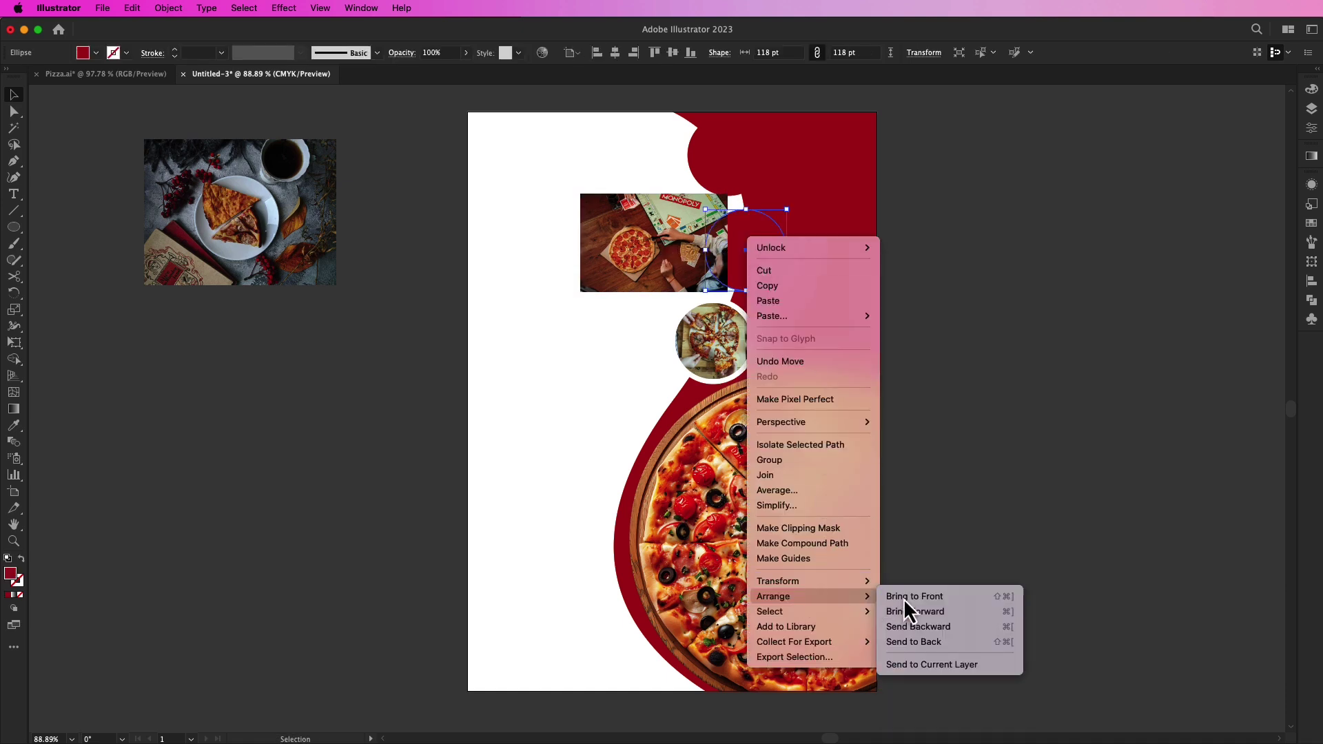
click(904, 596)
drag(641, 244, 596, 232)
Step: Clip the board-game photo to the red circle with a clipping mask
click(713, 258)
shift+click(703, 213)
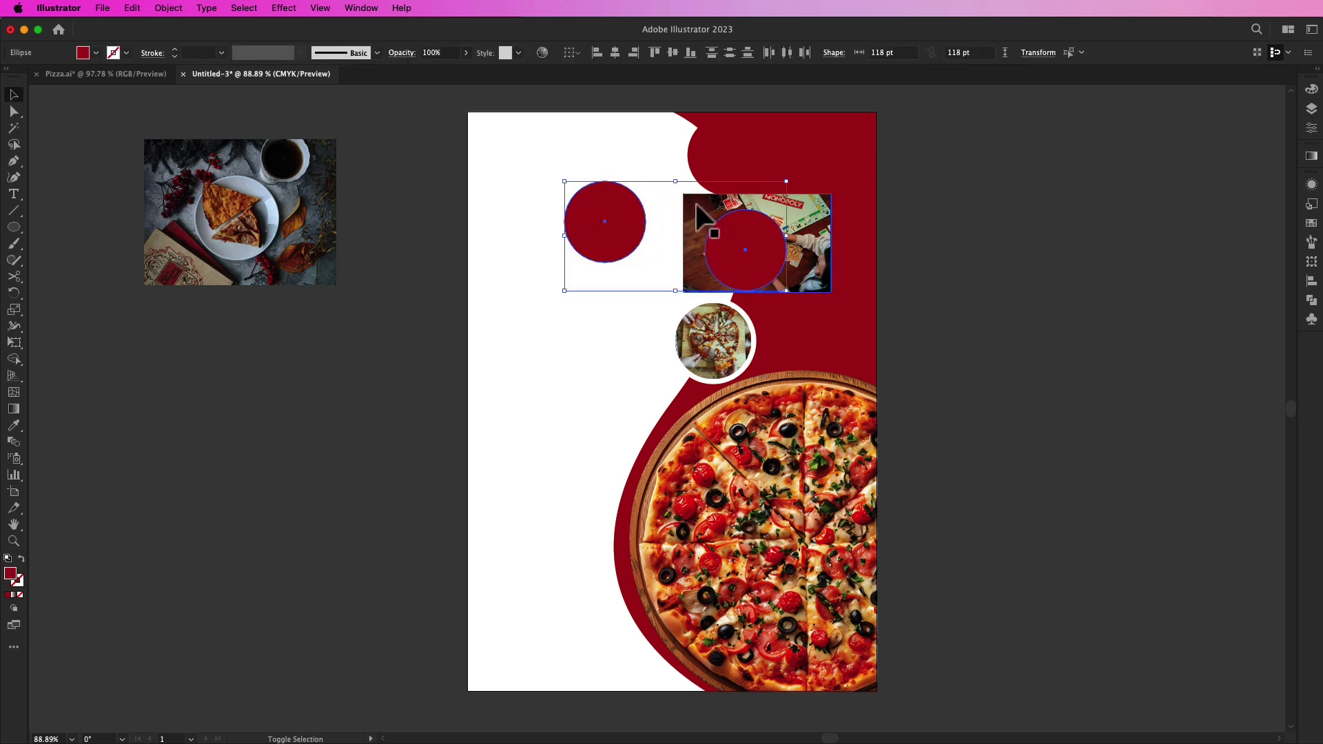
click(842, 260)
click(815, 248)
shift+click(733, 248)
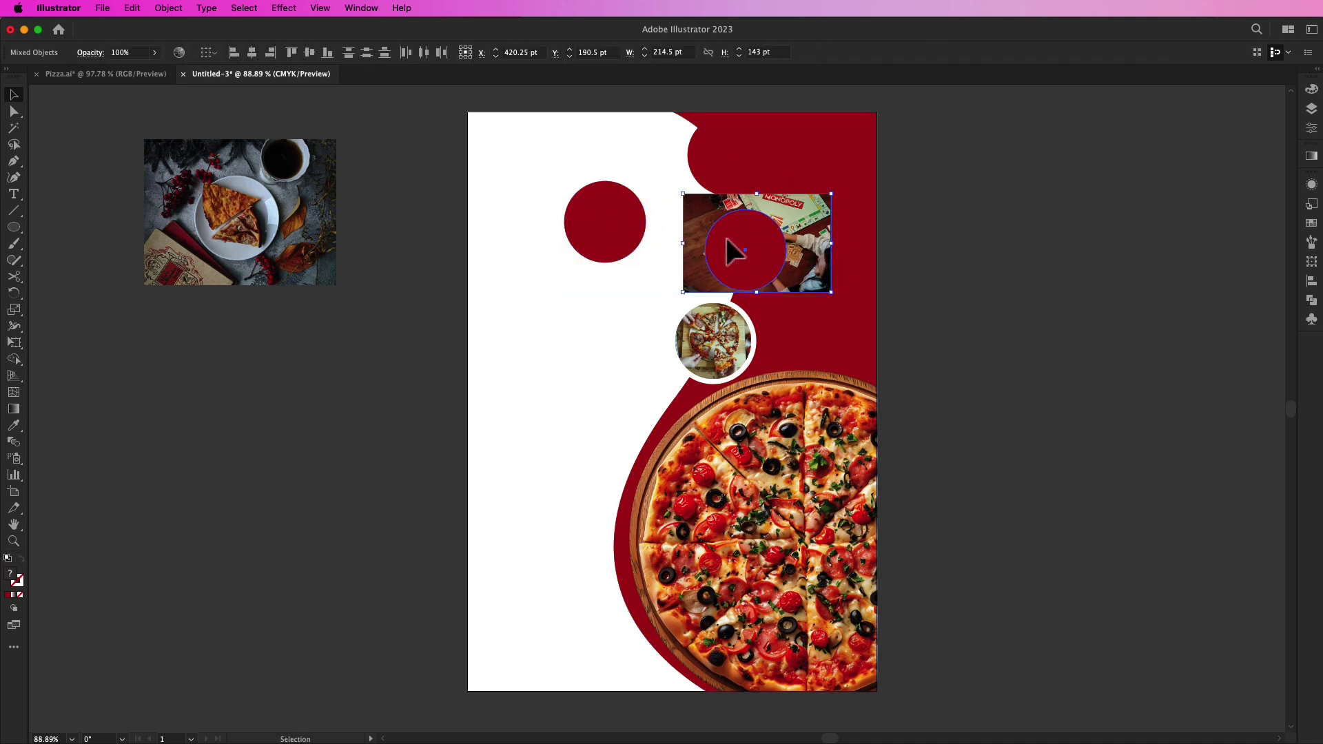
right_click(735, 234)
click(798, 446)
click(1019, 358)
Step: Put the spare red circle on the clipped photo, with the photo stacked above it
drag(602, 229, 719, 255)
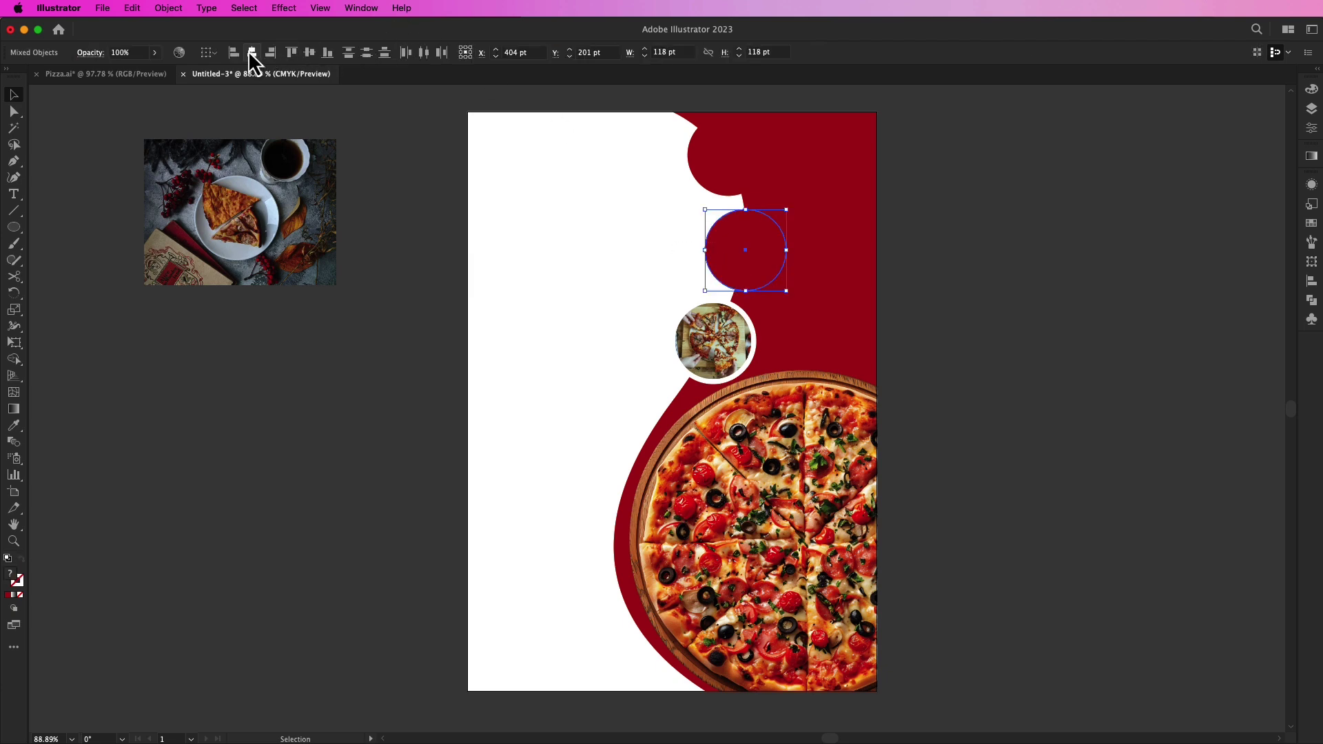
click(451, 278)
drag(744, 244, 640, 255)
right_click(659, 249)
mouse_move(815, 536)
click(863, 526)
click(539, 224)
Step: Centre the photo and red circle on each other and clip them with Ctrl+7
drag(544, 212, 674, 277)
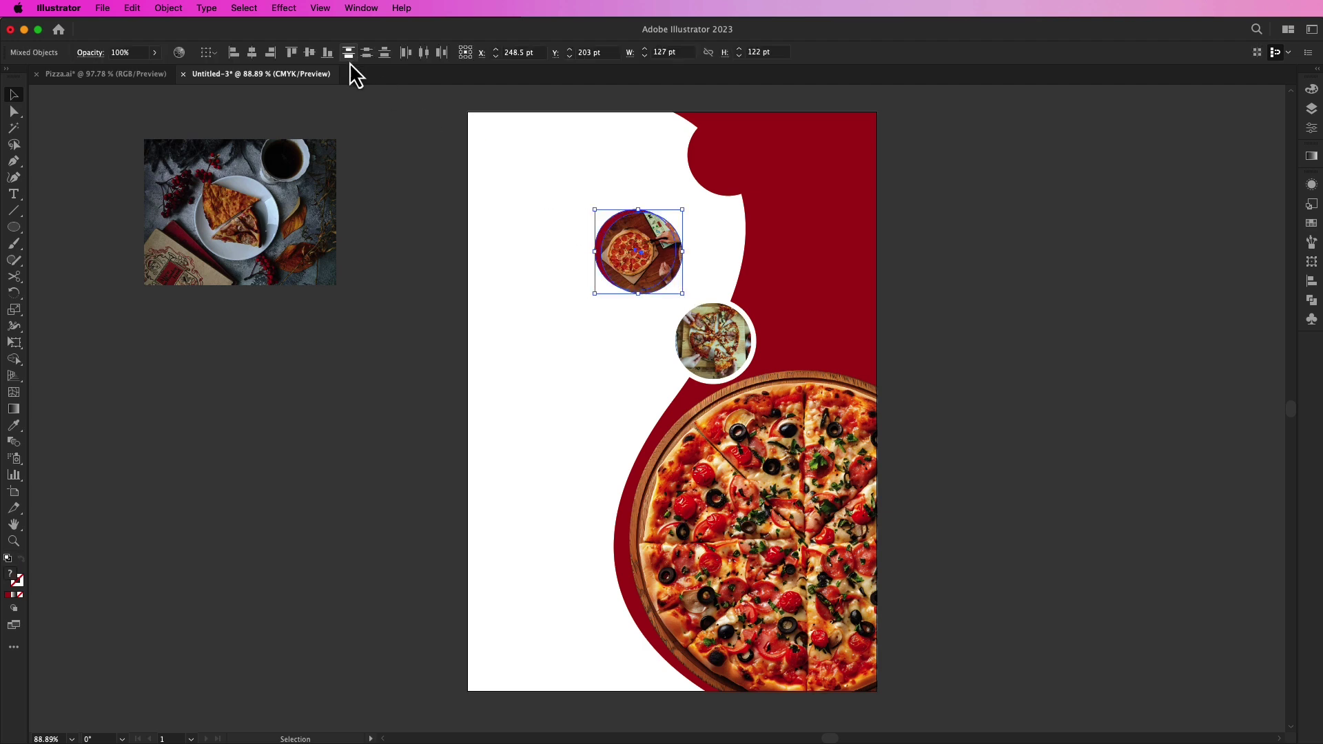
click(252, 52)
click(309, 52)
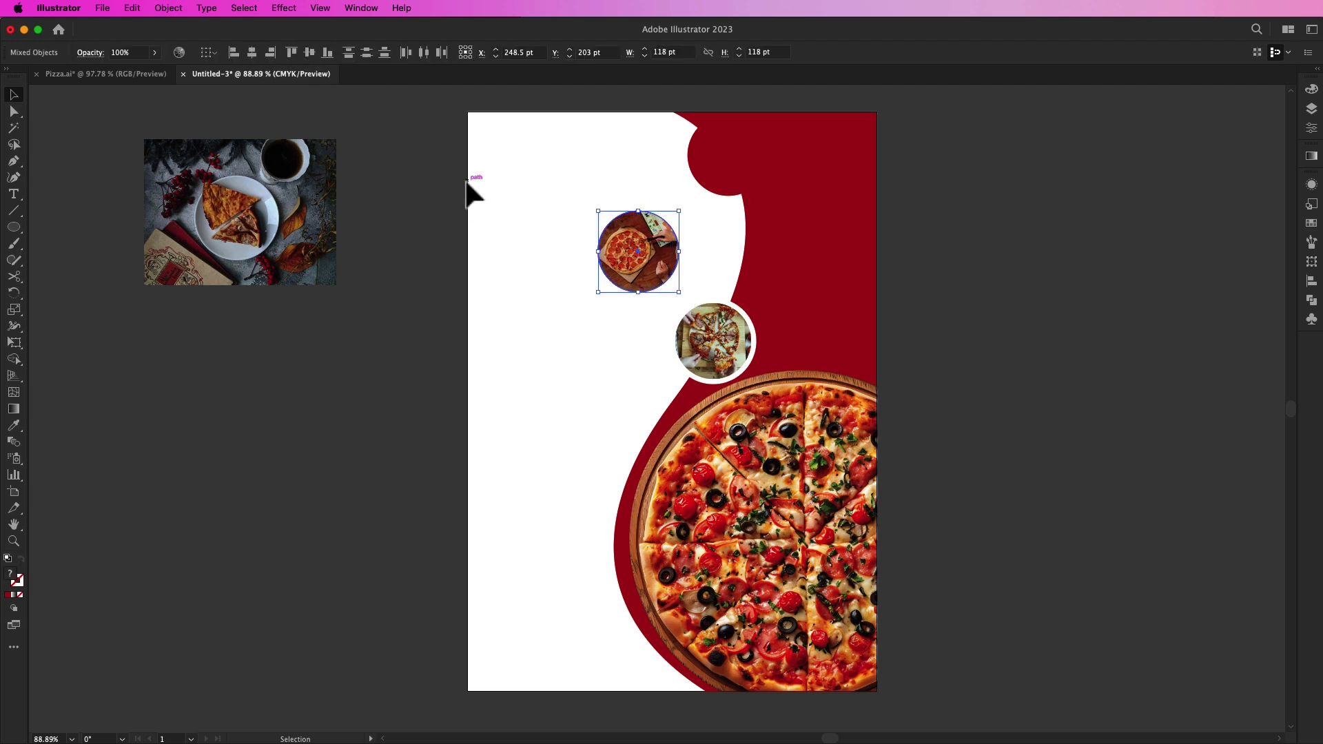
key(super+7)
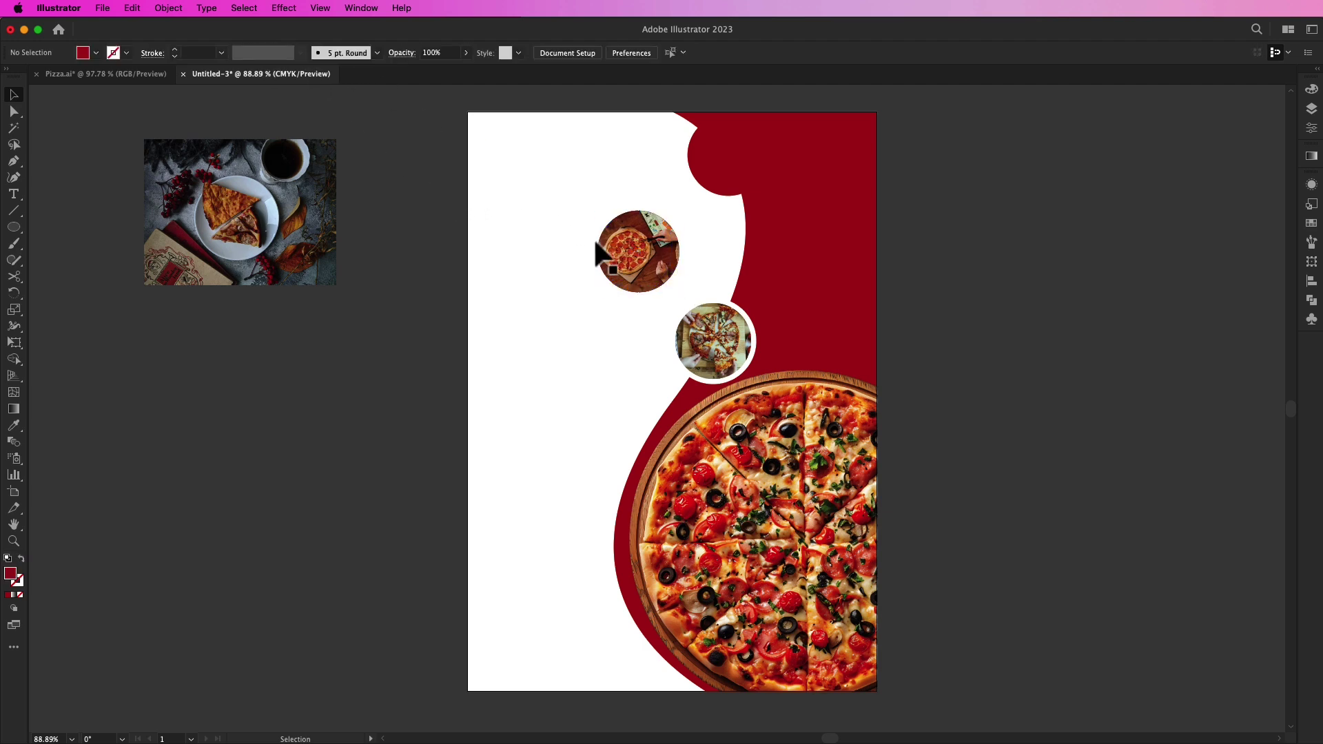
Step: Send the circular pizza photo behind the red circle
right_click(640, 246)
click(553, 397)
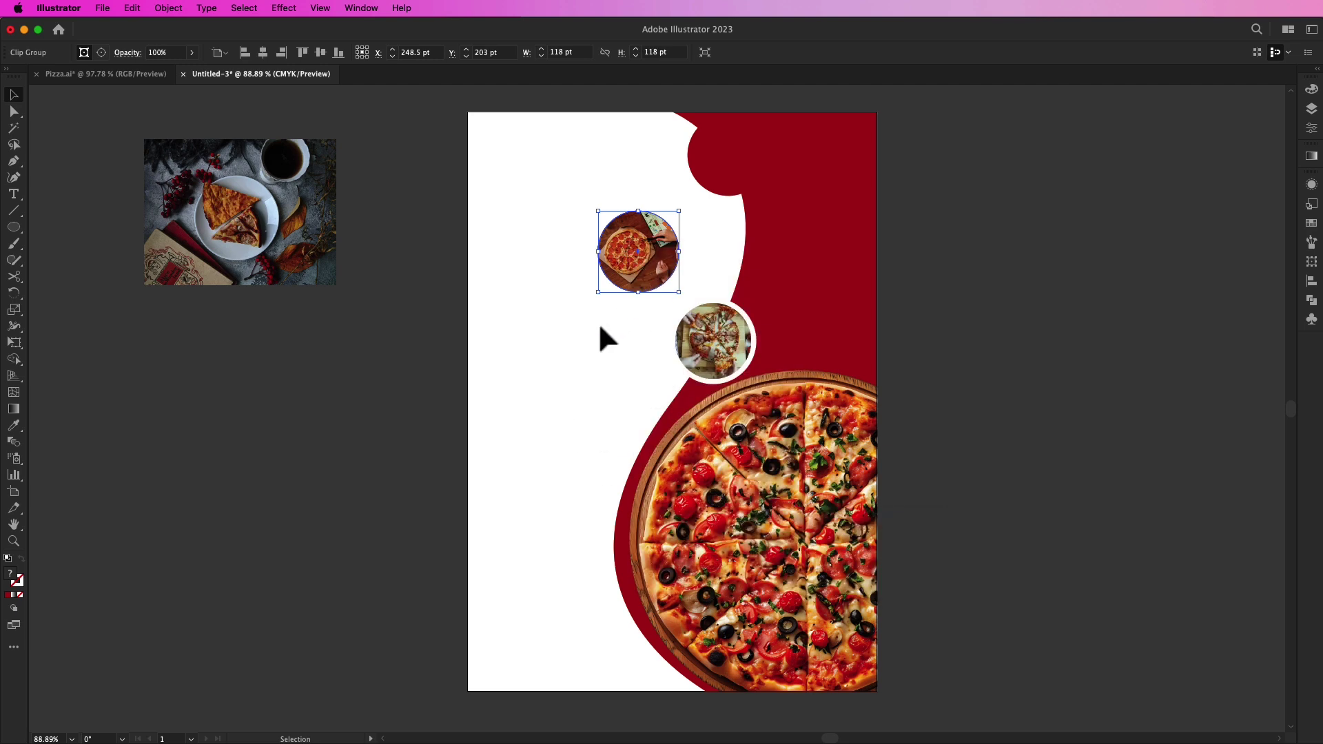
right_click(633, 246)
click(565, 342)
right_click(640, 243)
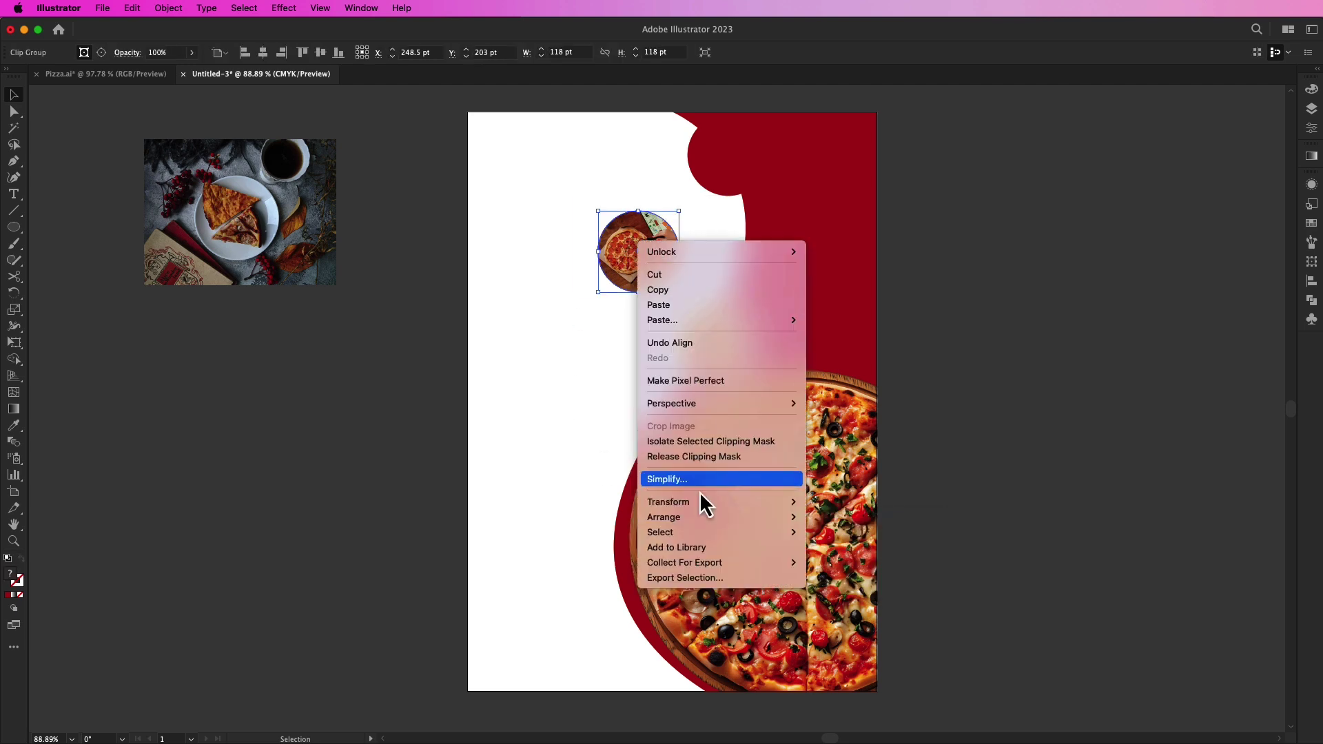
mouse_move(785, 518)
click(848, 563)
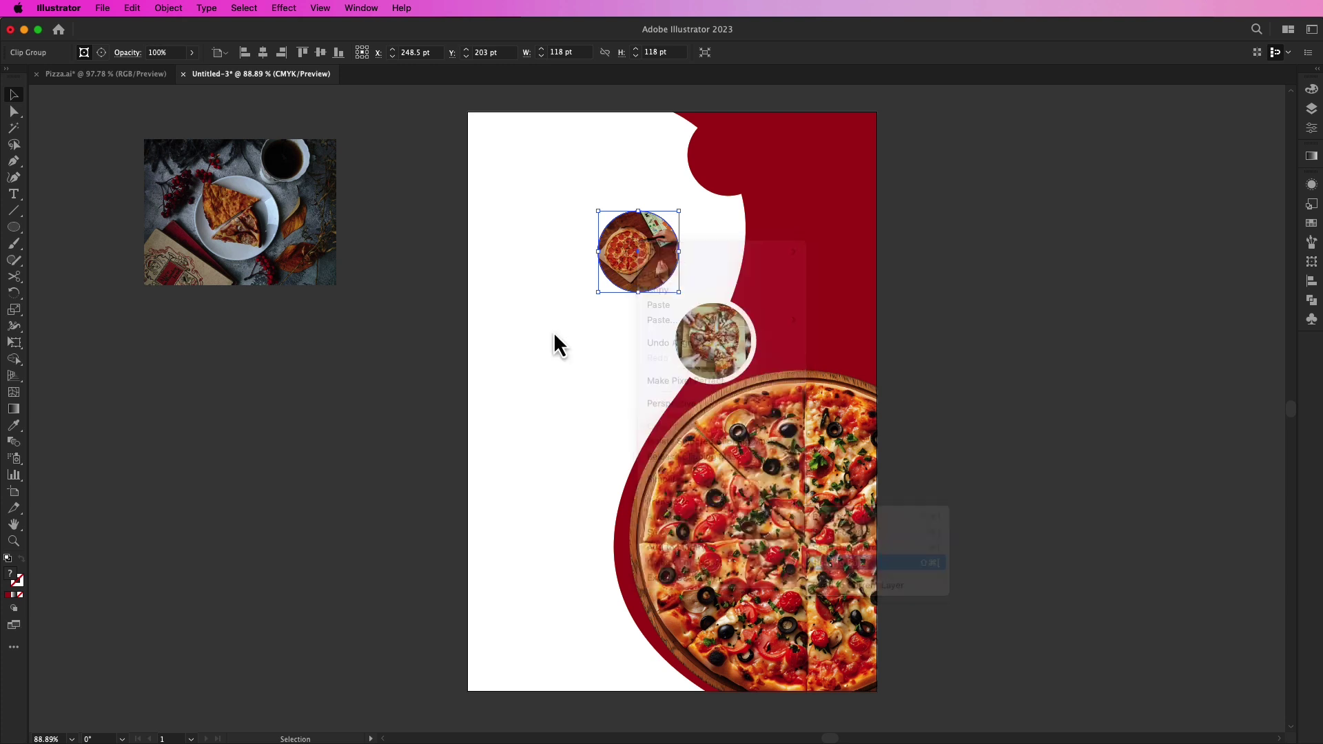
Step: Turn the red circle's fill into a white 3 pt outline
click(623, 272)
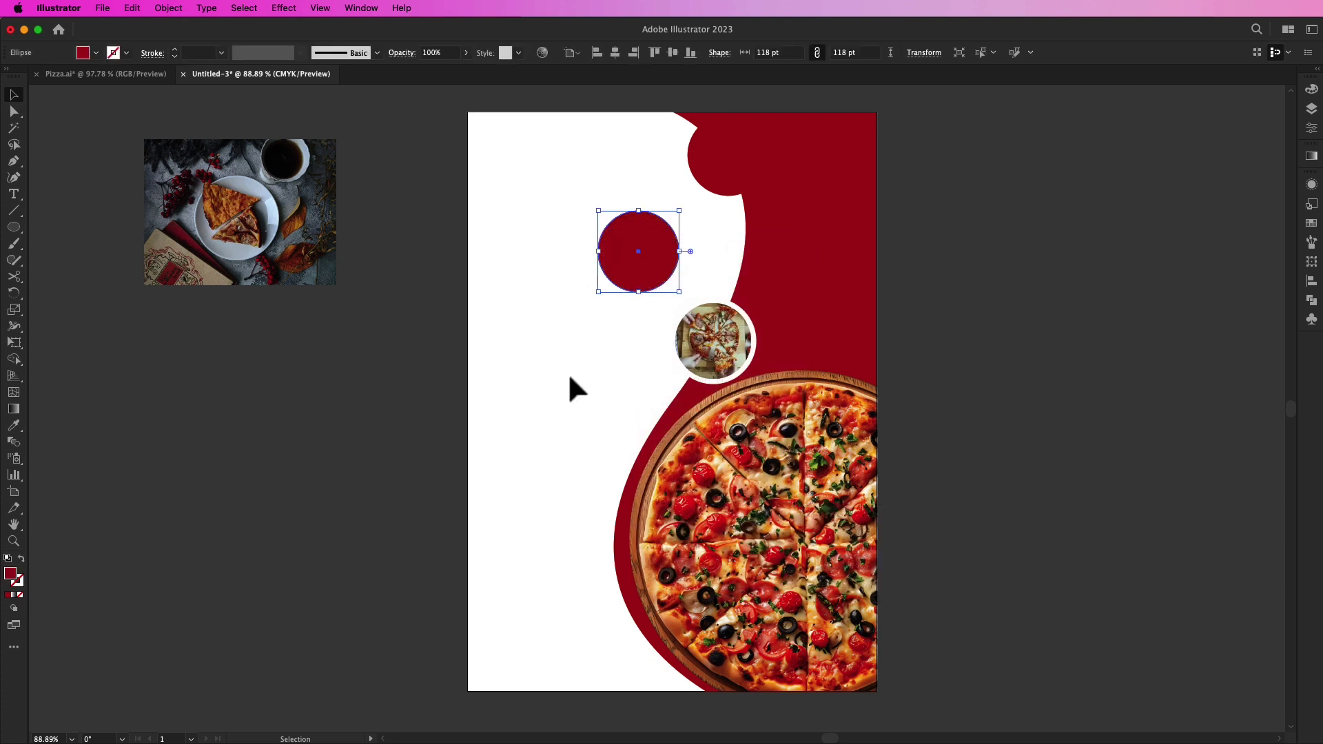
click(21, 561)
click(127, 53)
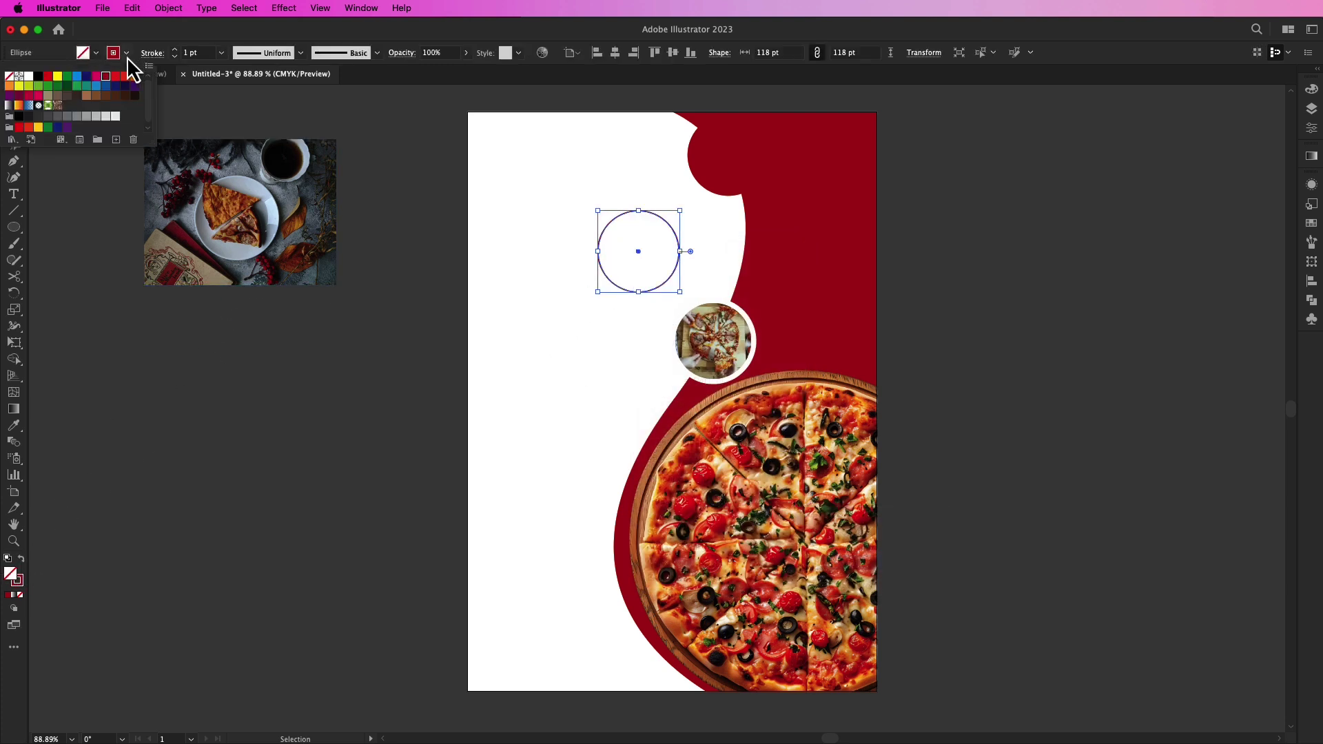
click(28, 77)
click(174, 50)
click(175, 51)
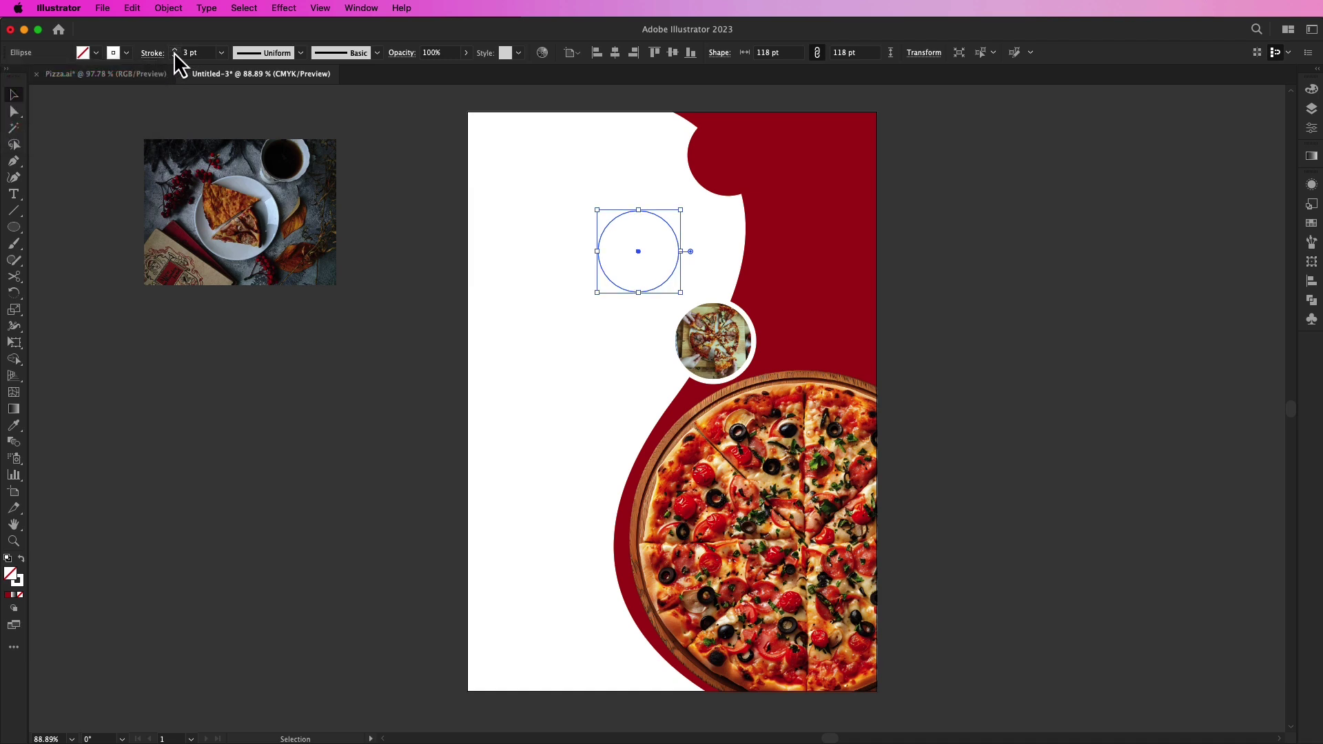
Step: Try the white-ringed circle on the red edge, then move the ringed photo onto the pasteboard
click(407, 257)
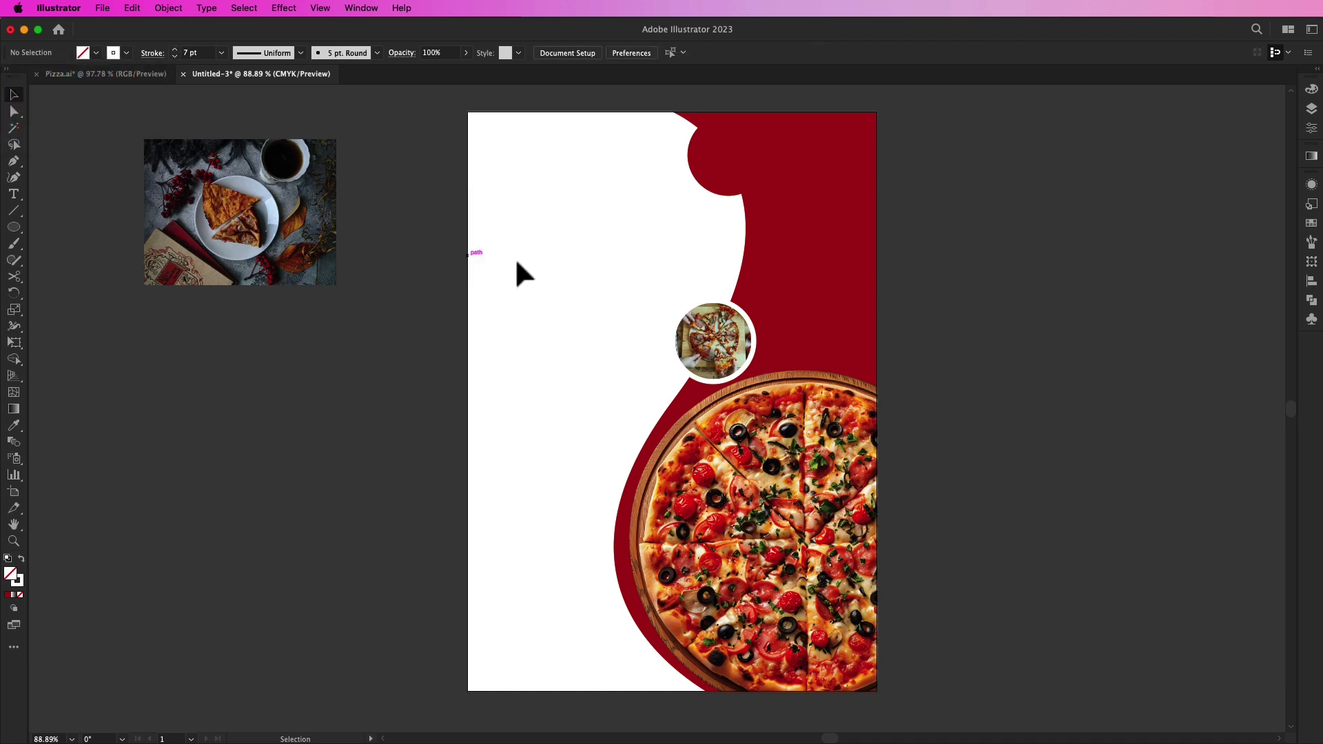
drag(624, 262, 717, 266)
drag(635, 278, 742, 280)
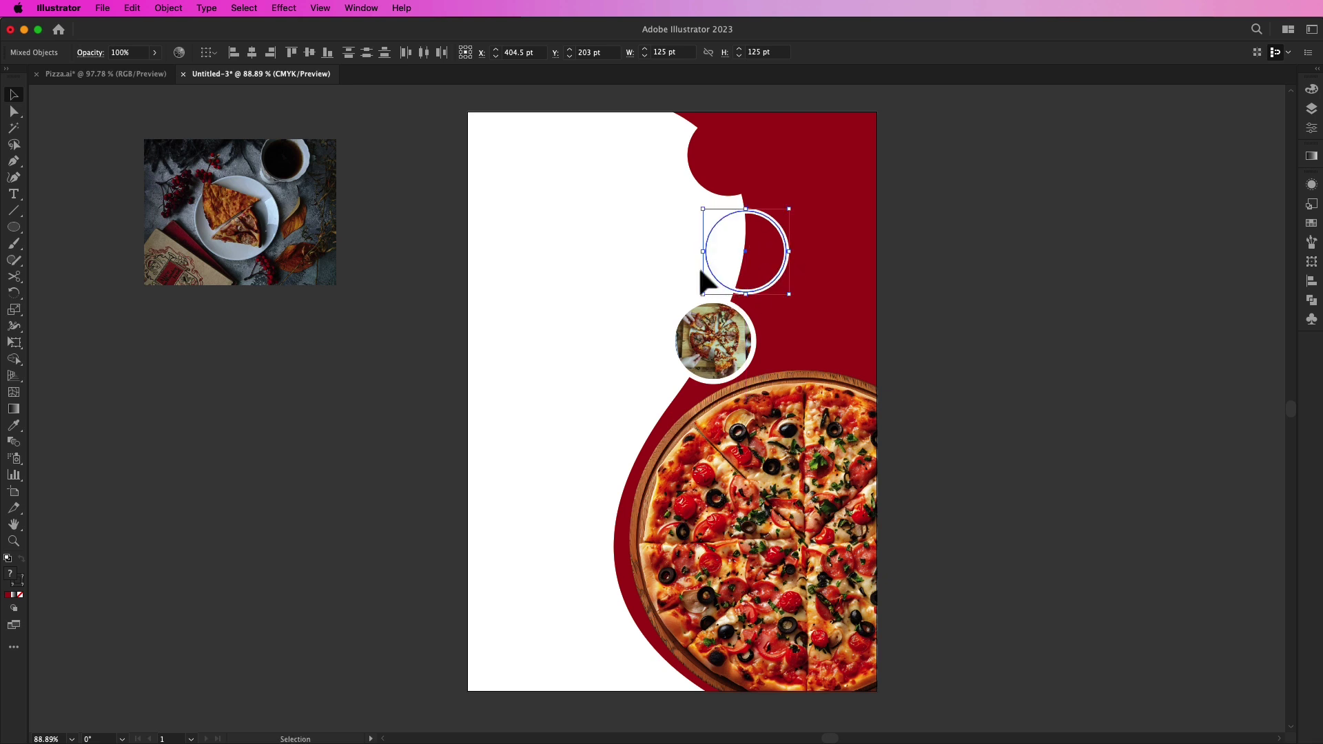
click(566, 321)
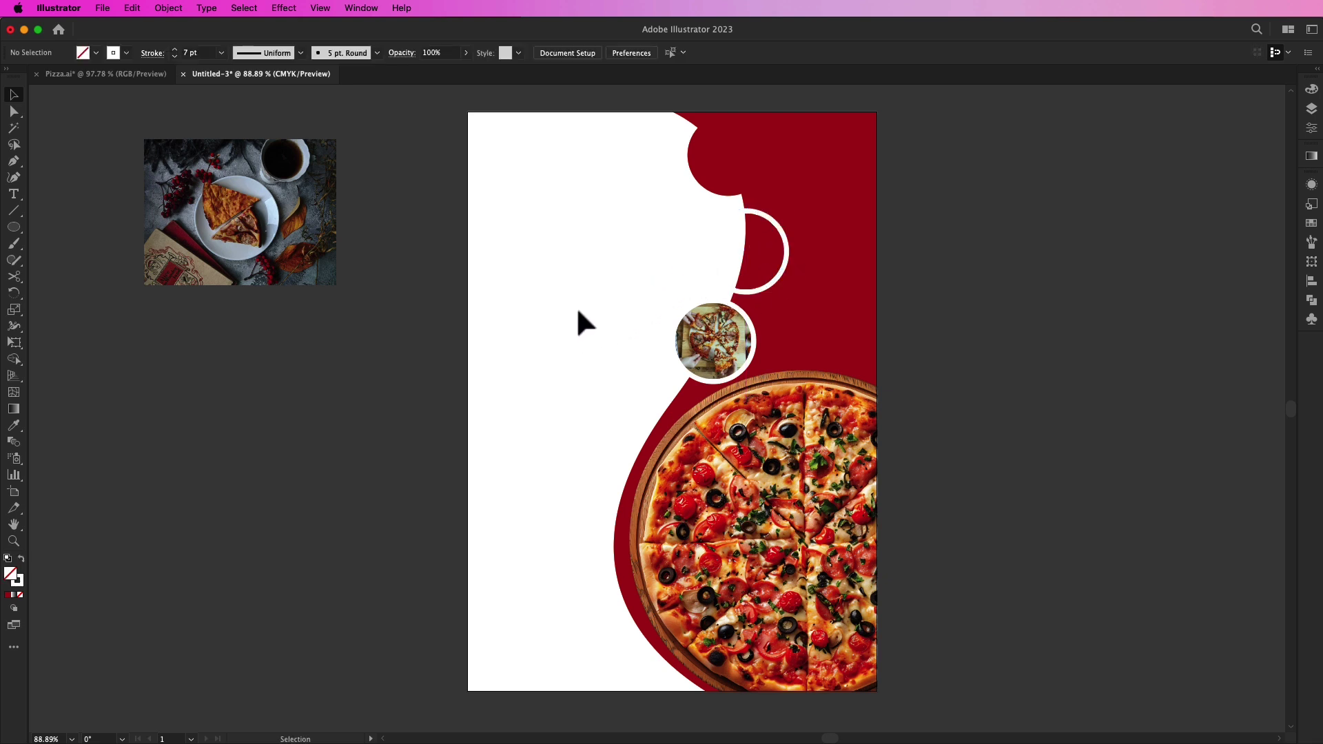
drag(742, 270, 624, 268)
click(656, 260)
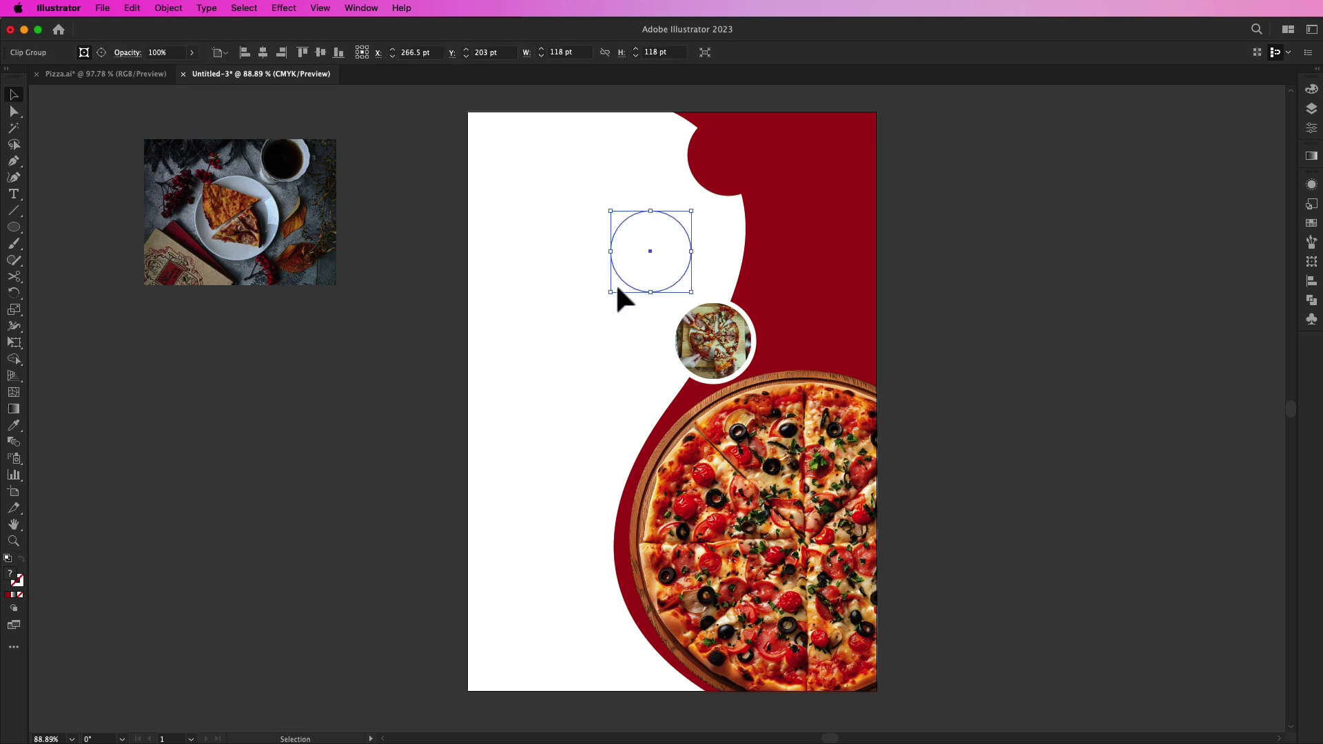
drag(590, 234, 336, 407)
click(408, 350)
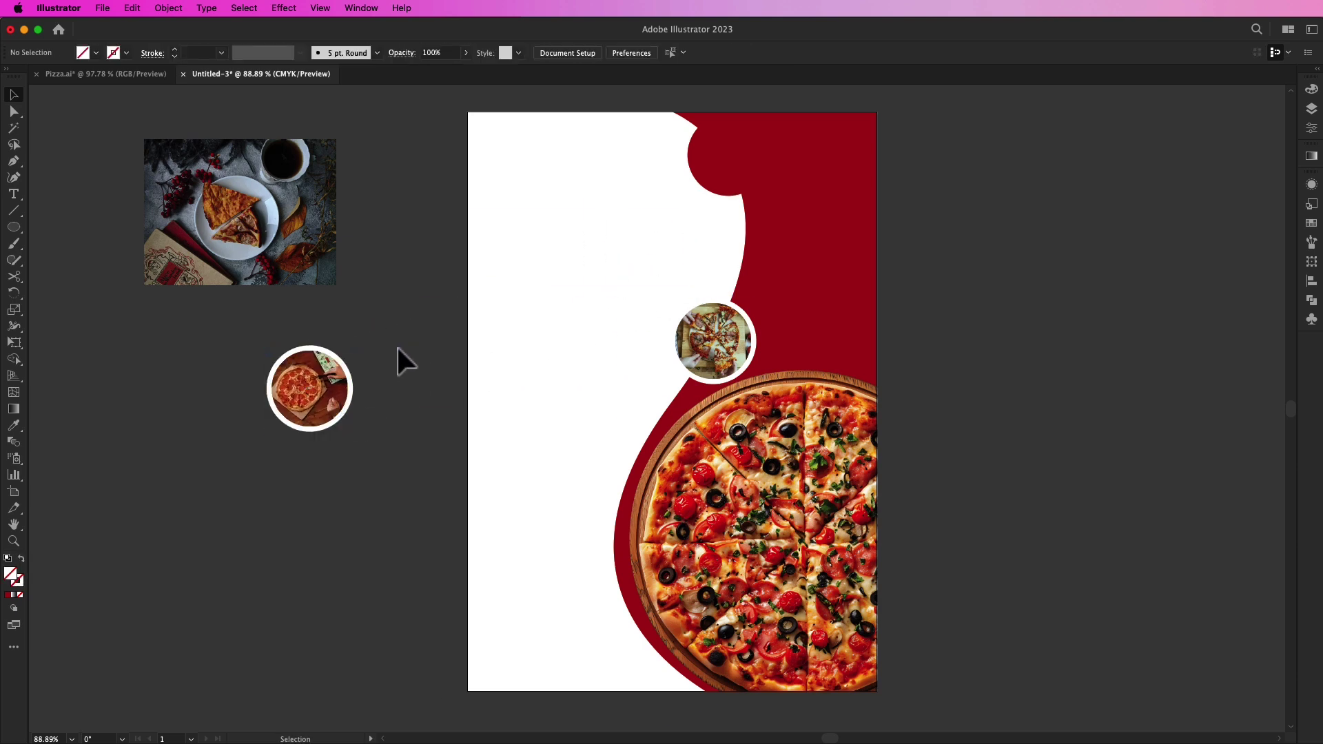
Step: Group the white ring with the photo, bring it to front, and place it on the red edge above the other
right_click(307, 381)
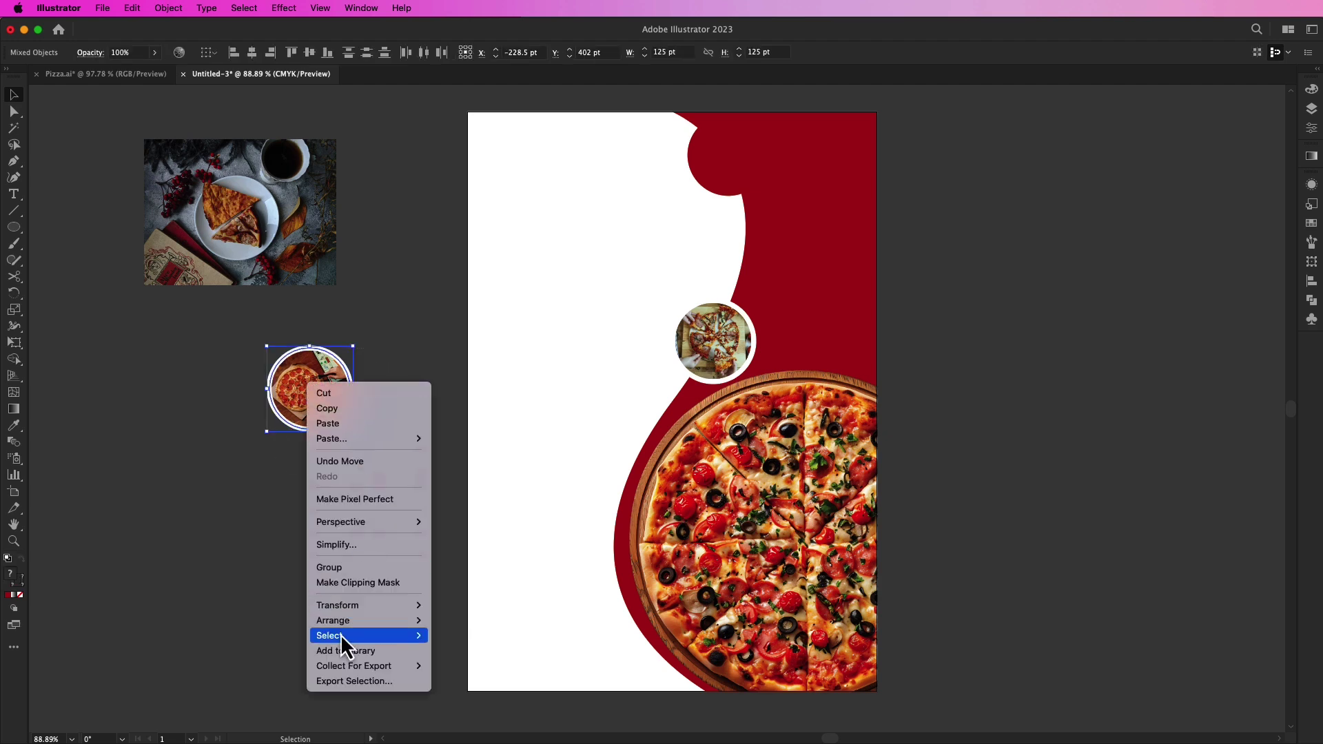
mouse_move(348, 622)
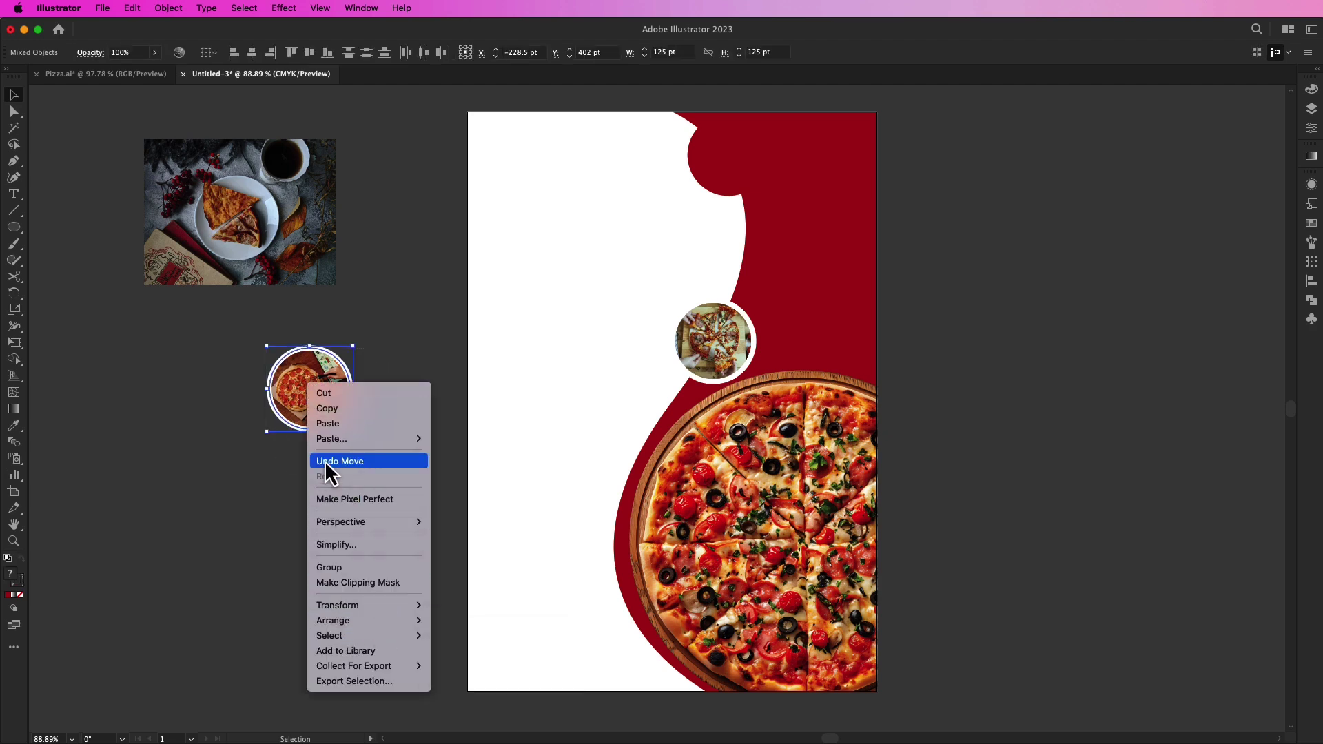
click(332, 568)
right_click(322, 387)
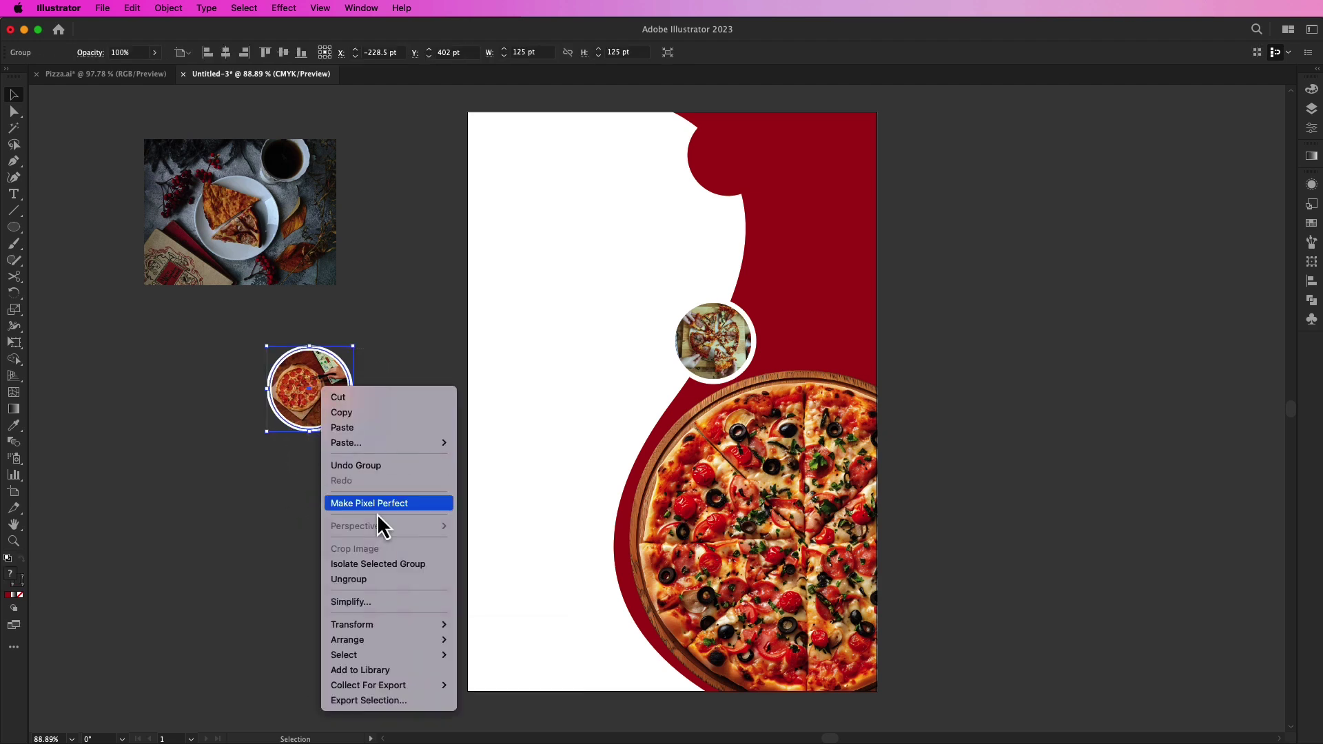
click(459, 641)
drag(309, 415, 745, 273)
click(635, 238)
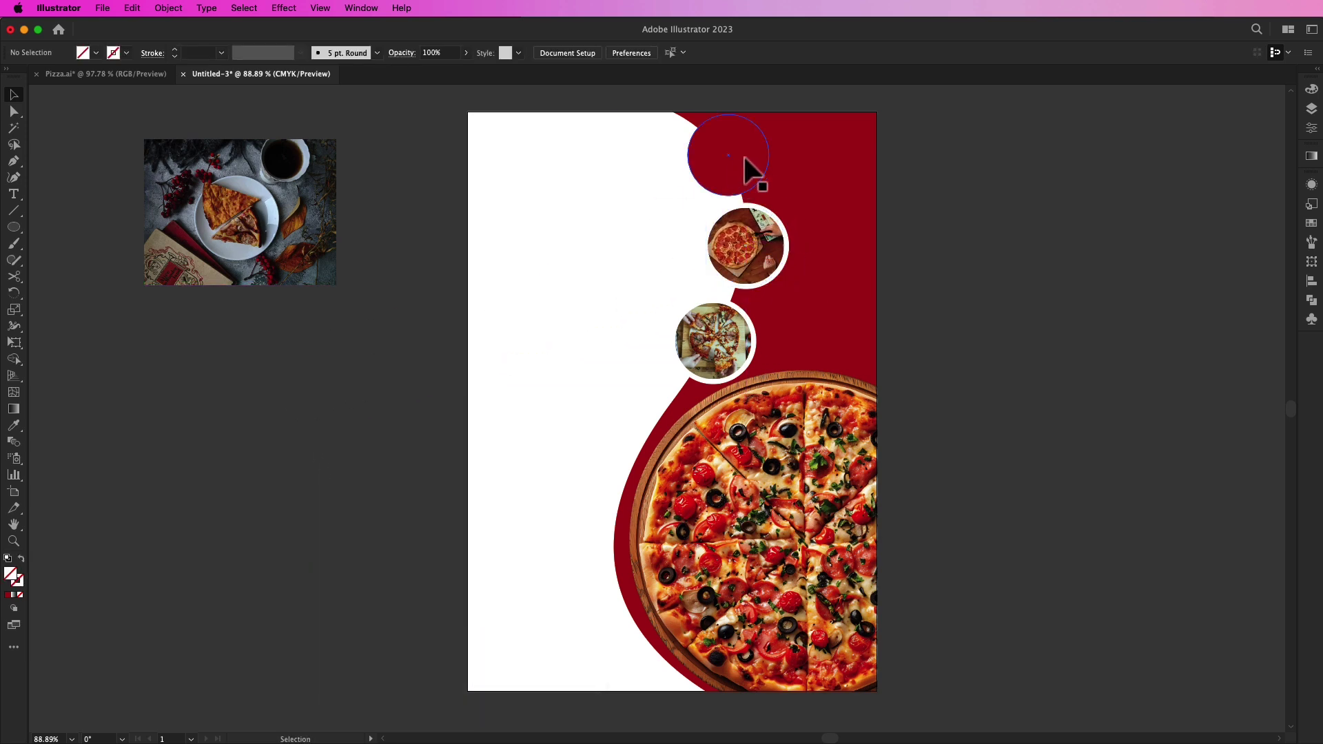
Step: Move the top red circle off the artboard and shrink the plate photo over it
drag(748, 172, 255, 401)
drag(302, 210, 308, 389)
drag(342, 321, 332, 333)
drag(264, 440, 278, 330)
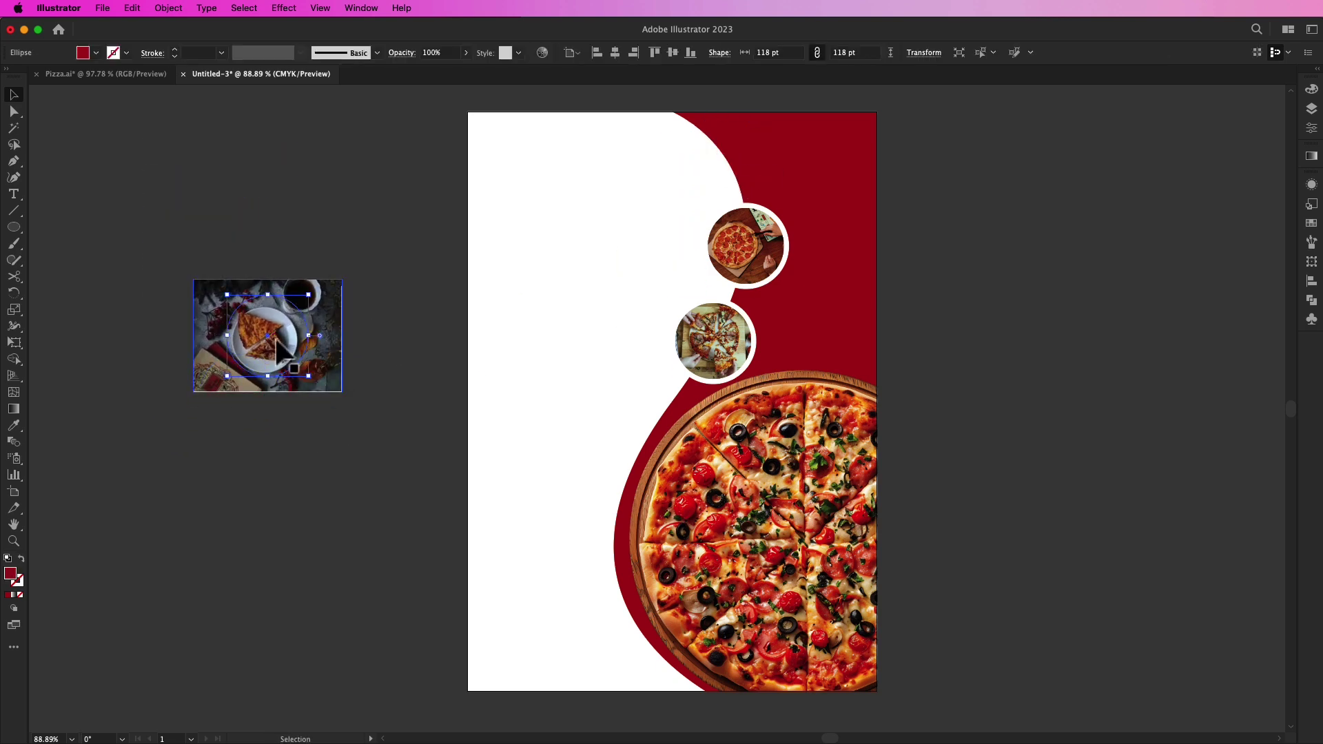
Step: Bring the red circle in front of the pizza slice and test a clipping mask, then undo it
right_click(277, 331)
mouse_move(386, 669)
click(424, 659)
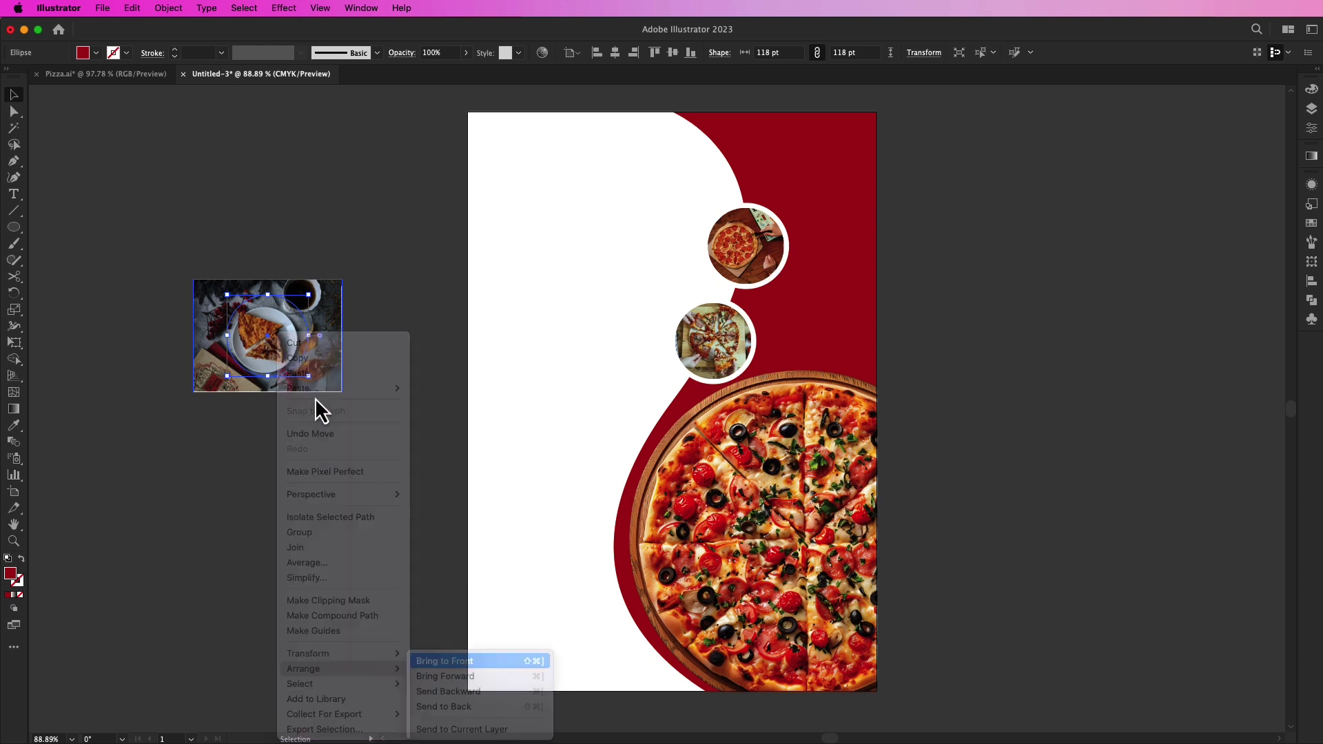
click(325, 371)
drag(280, 335, 275, 341)
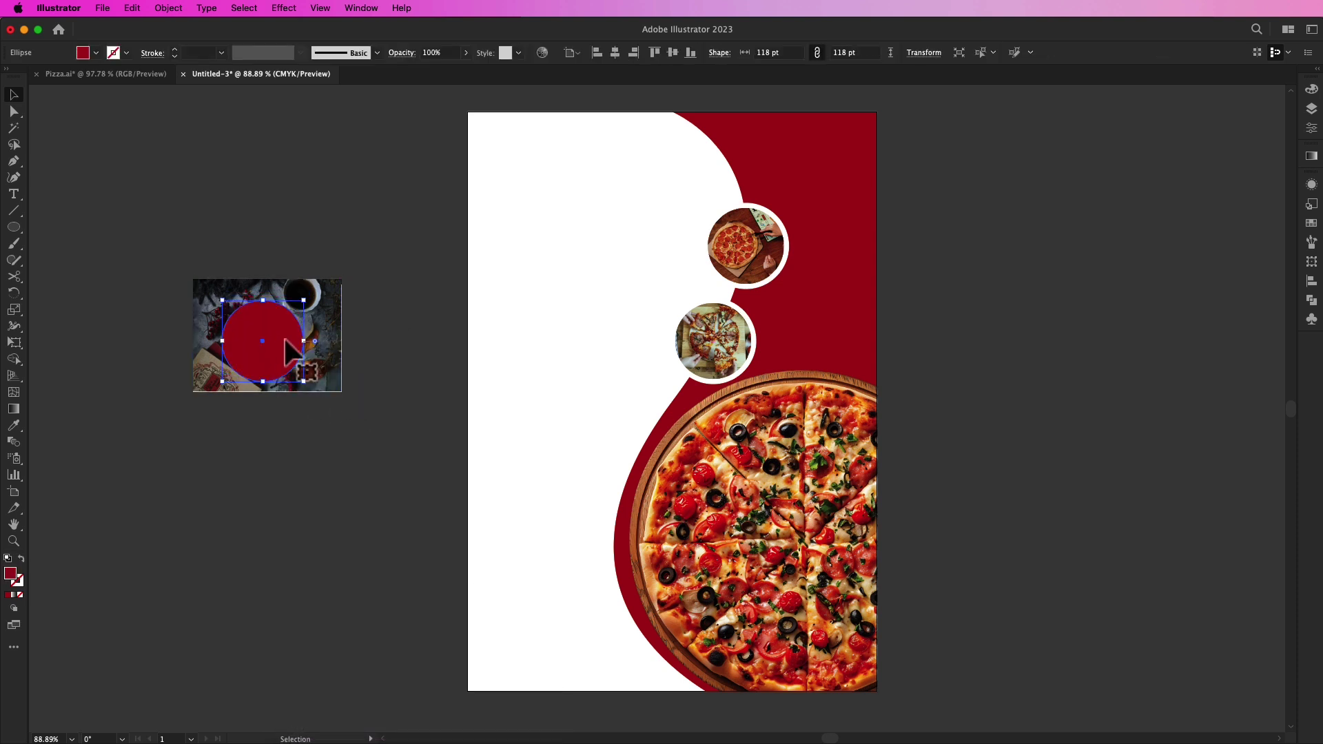
drag(386, 324, 238, 395)
right_click(278, 324)
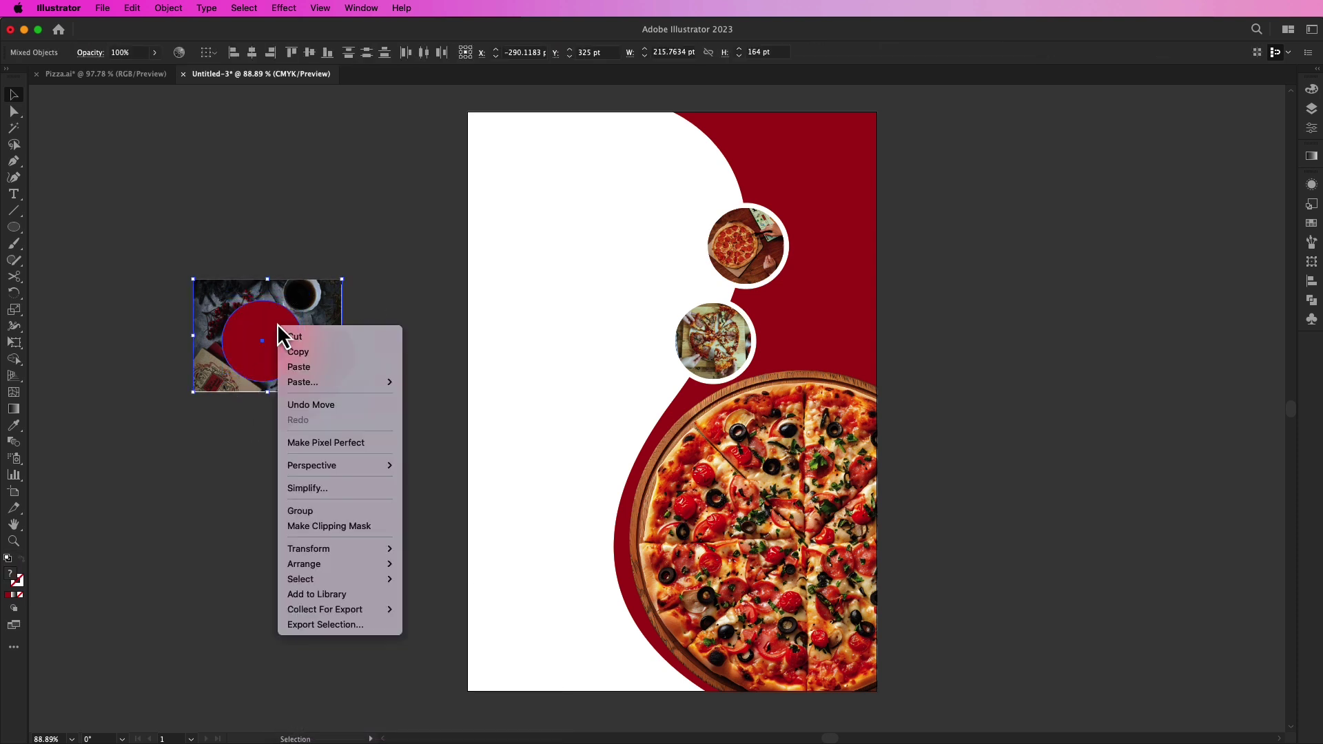
click(337, 528)
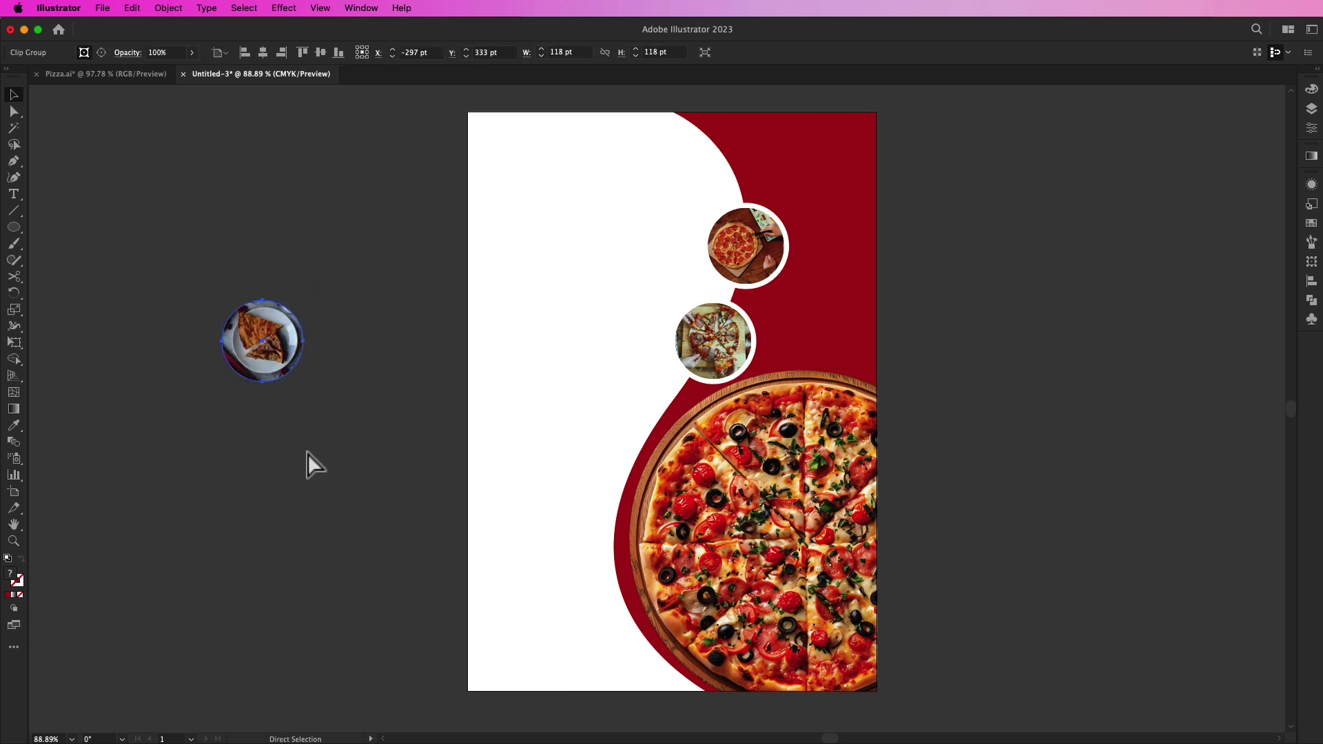
key(super+z)
Step: Keep a red circle copy below, then clip the pizza-slice photo into the circle
click(268, 349)
drag(268, 349, 269, 484)
click(315, 403)
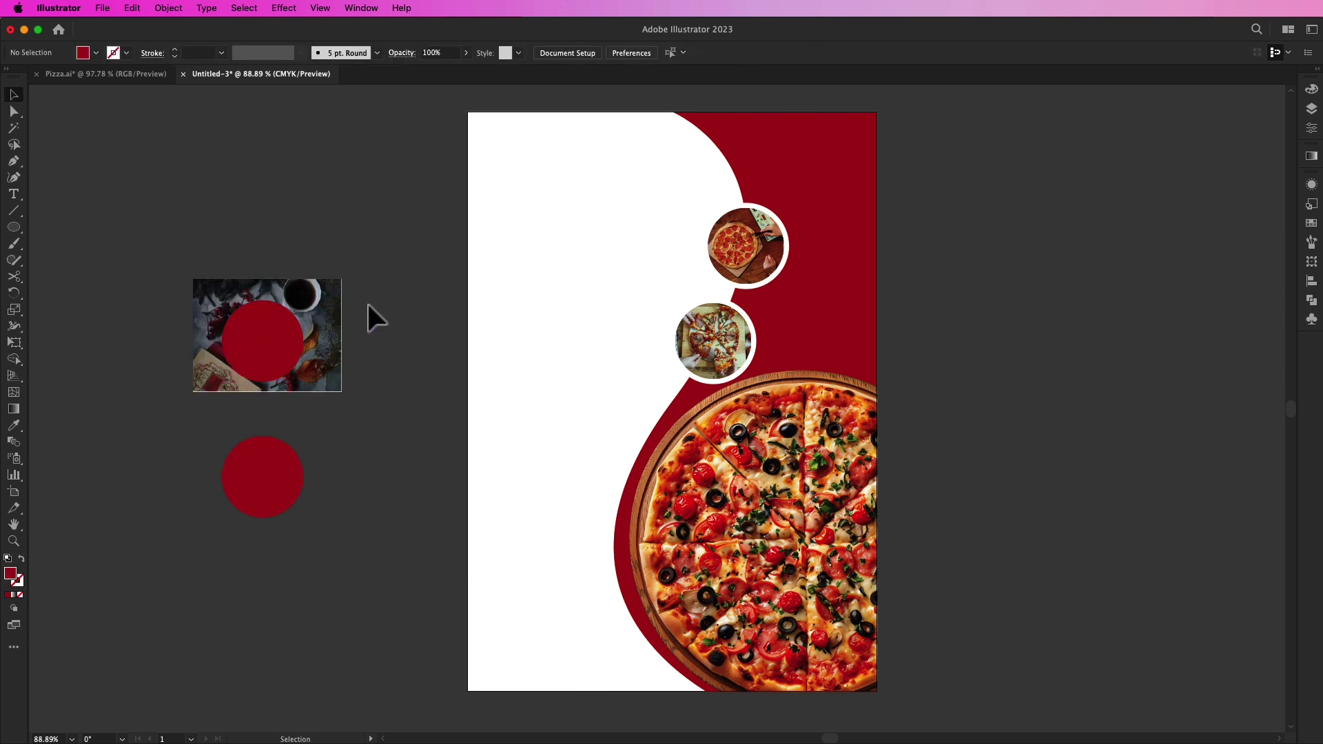
drag(316, 337, 322, 336)
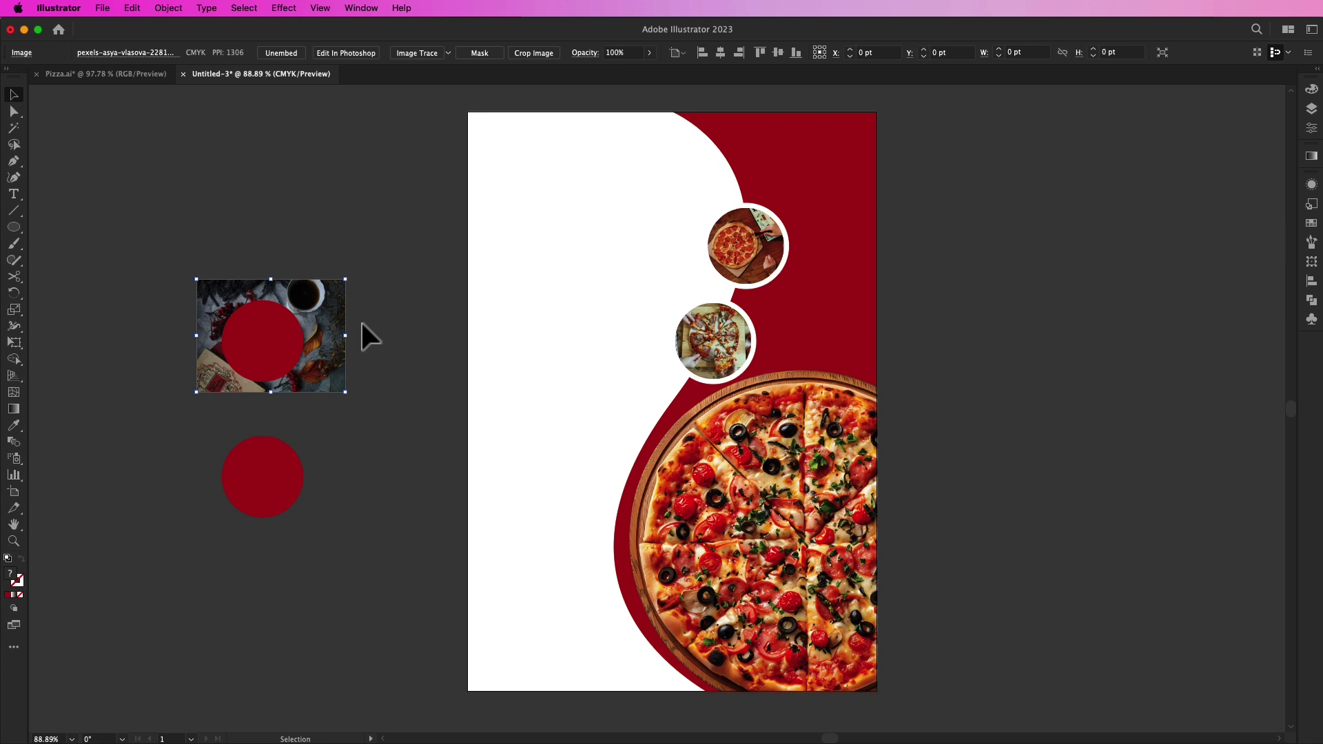
shift+click(283, 348)
right_click(283, 348)
click(348, 547)
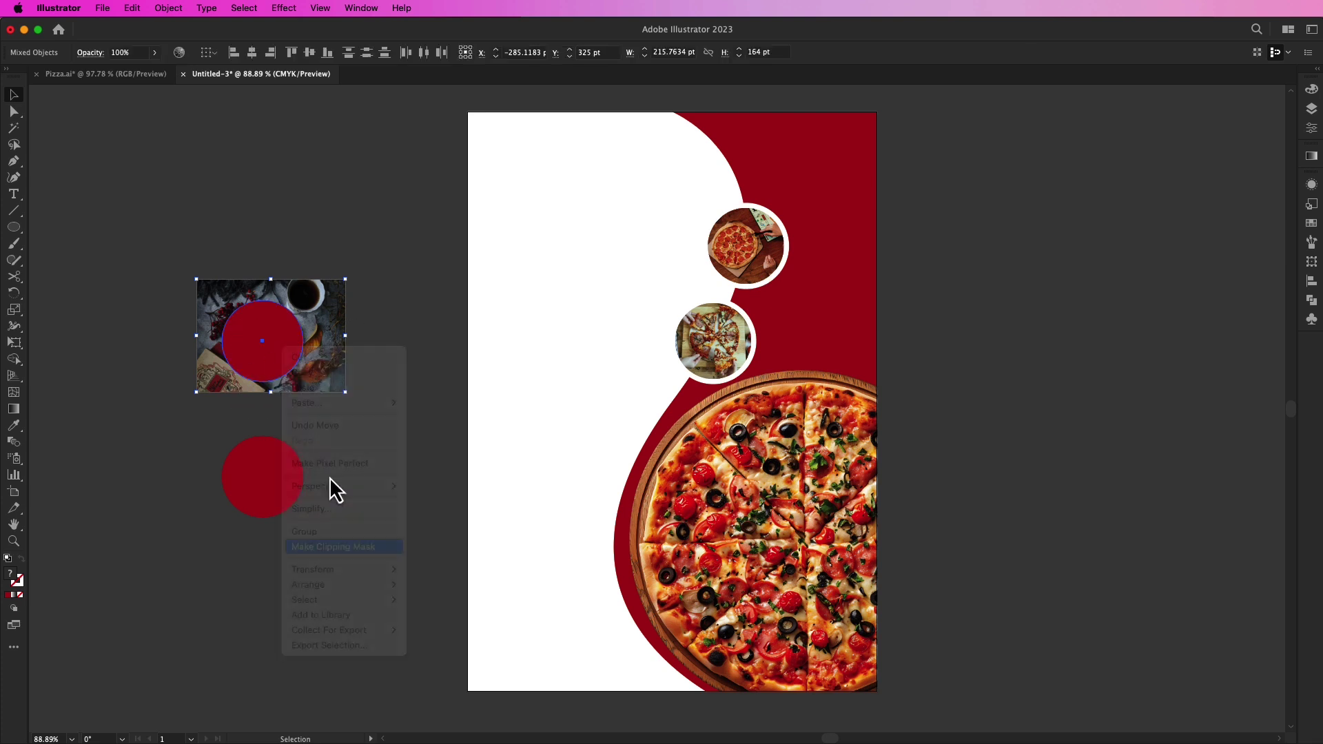
click(362, 449)
click(283, 336)
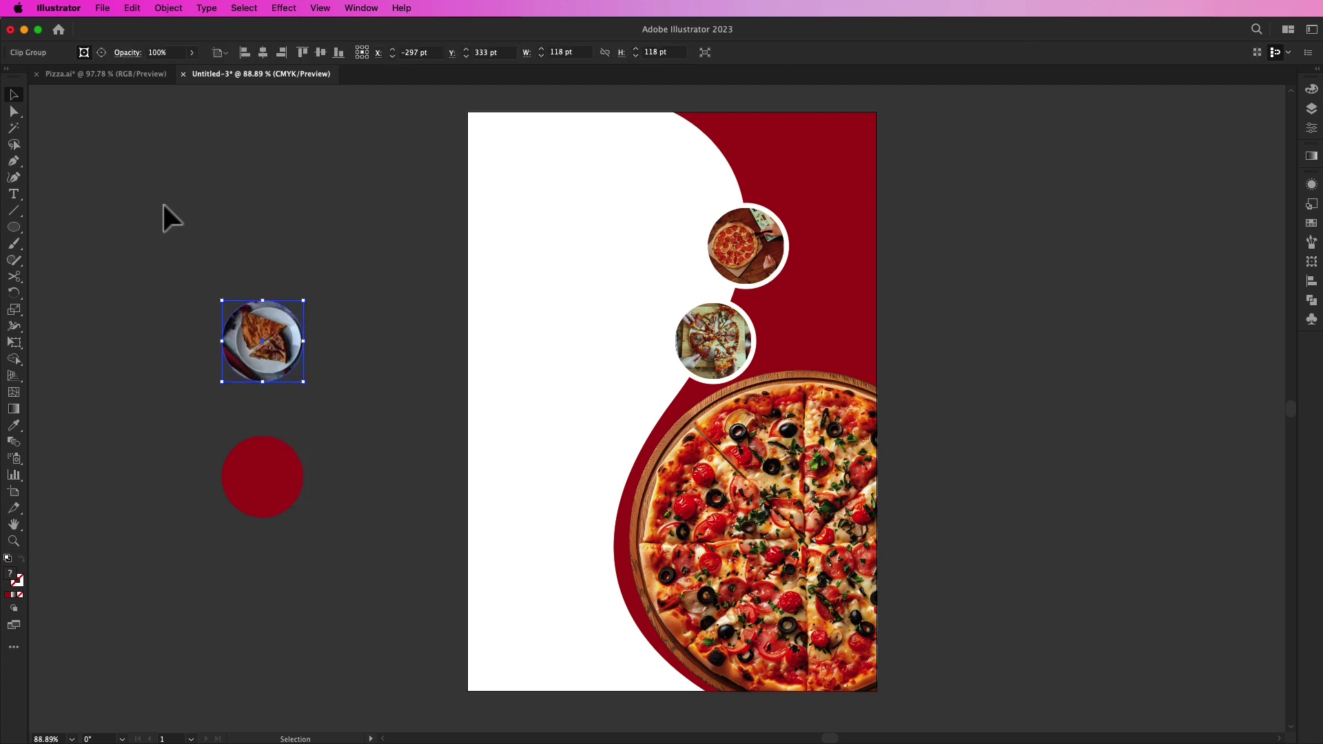
click(102, 53)
Step: Nudge the slice photo in its circle and turn the red circle over it into a 7 pt white ring
drag(276, 348, 269, 349)
drag(283, 468, 283, 333)
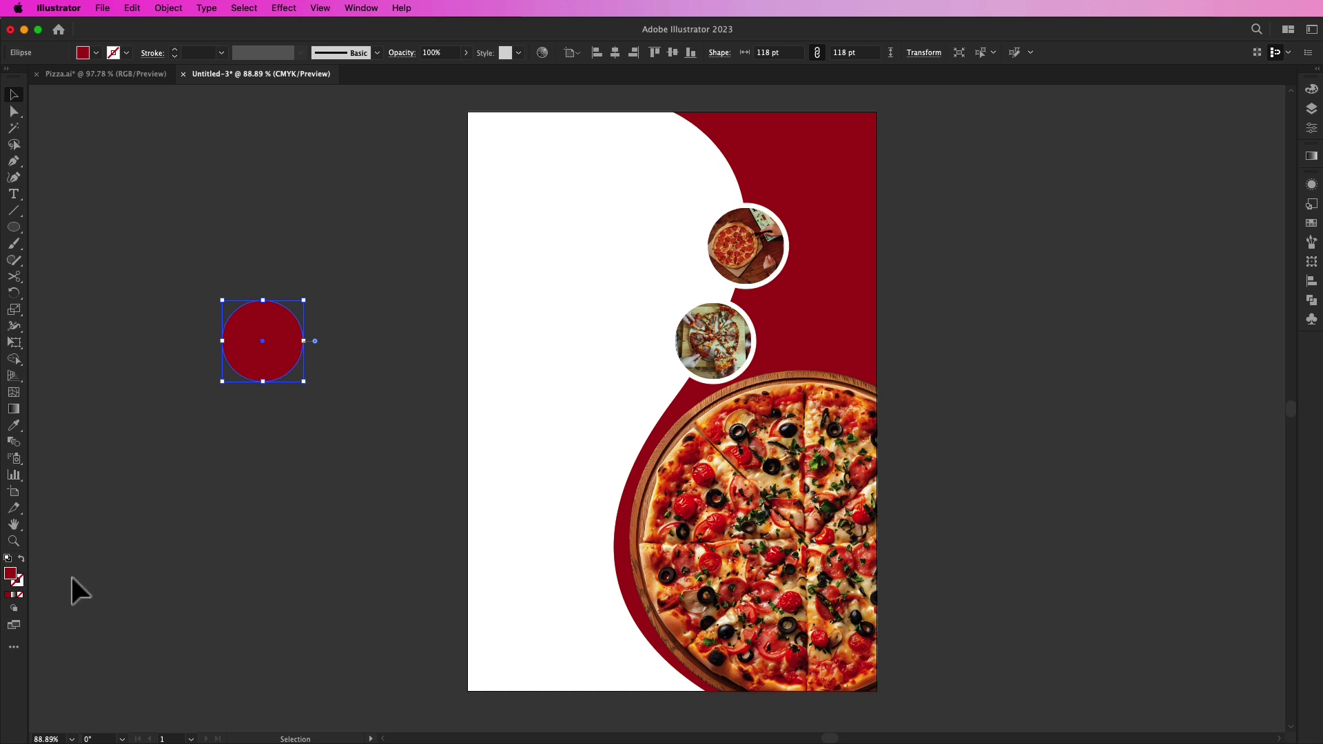
click(21, 559)
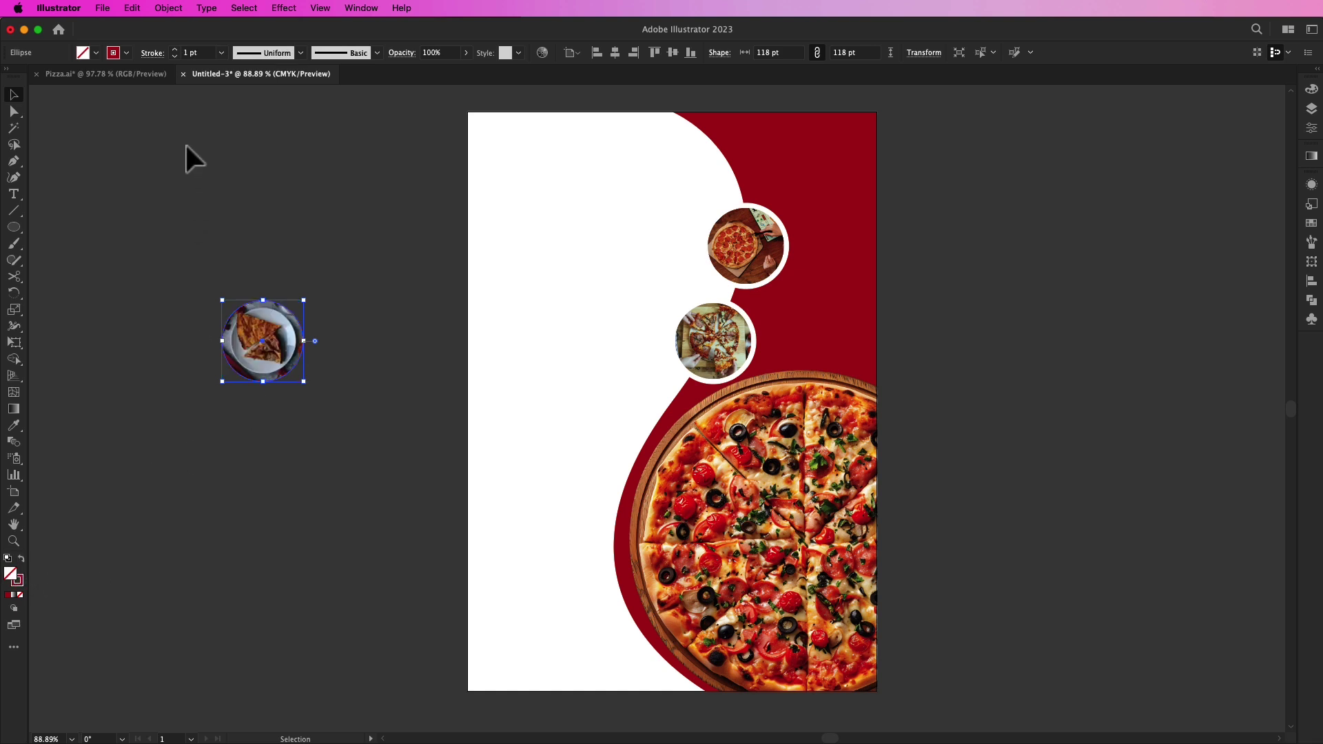
click(126, 53)
click(29, 76)
click(174, 50)
click(174, 51)
click(174, 50)
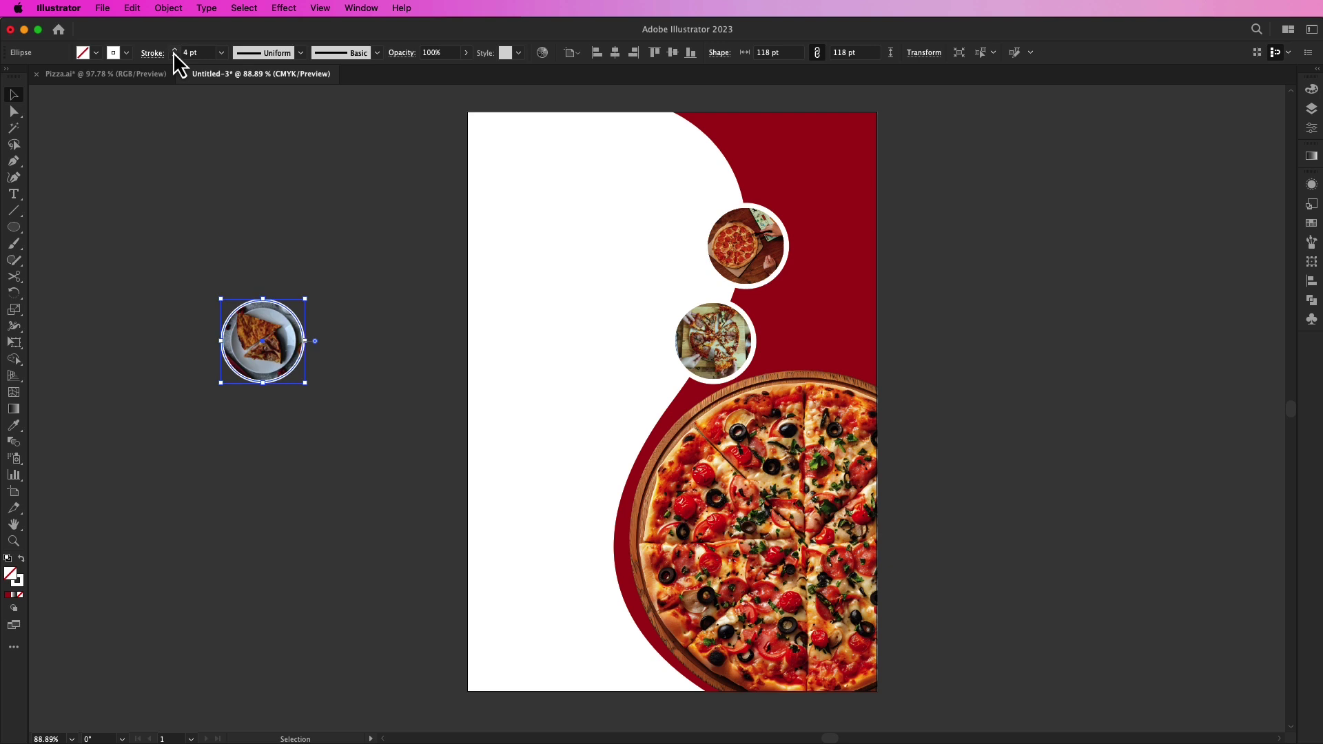
click(173, 50)
click(174, 50)
click(174, 50)
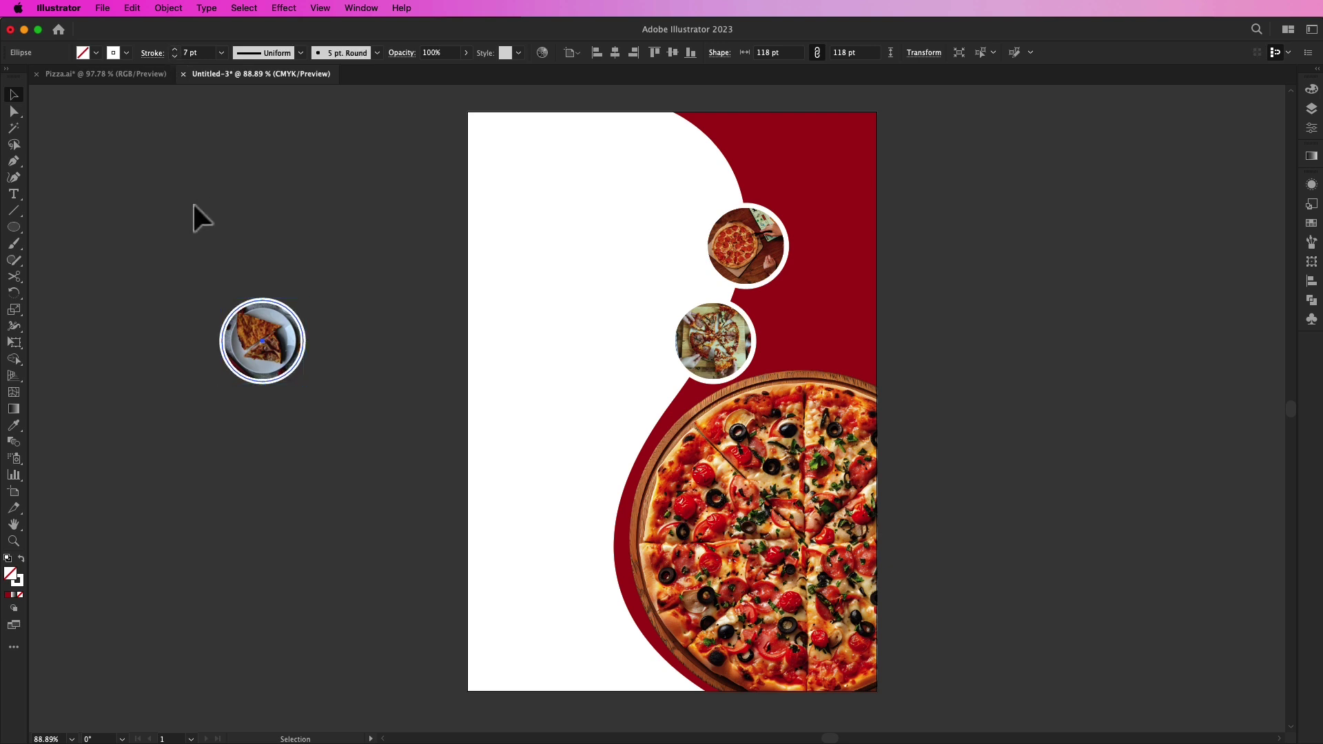
click(178, 244)
click(268, 383)
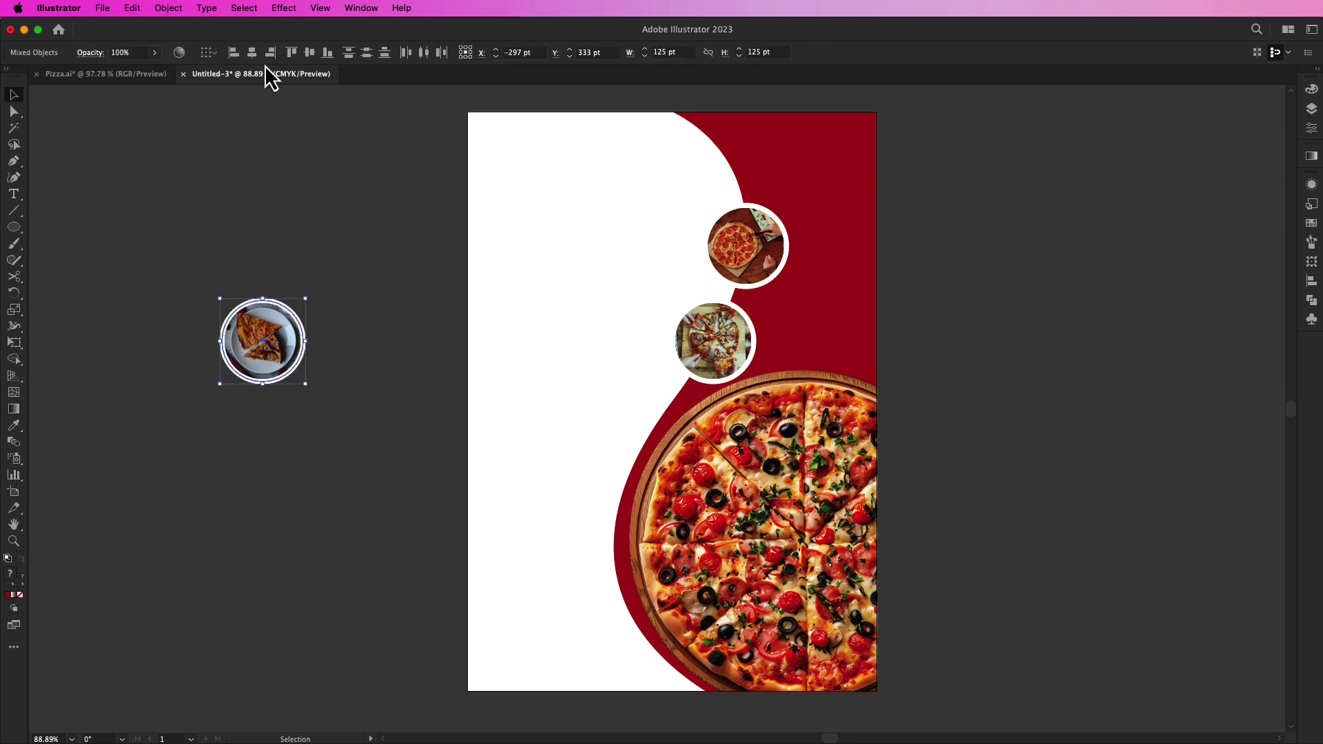
Step: Group the slice photo with its ring and move it to the top of the red panel
right_click(263, 331)
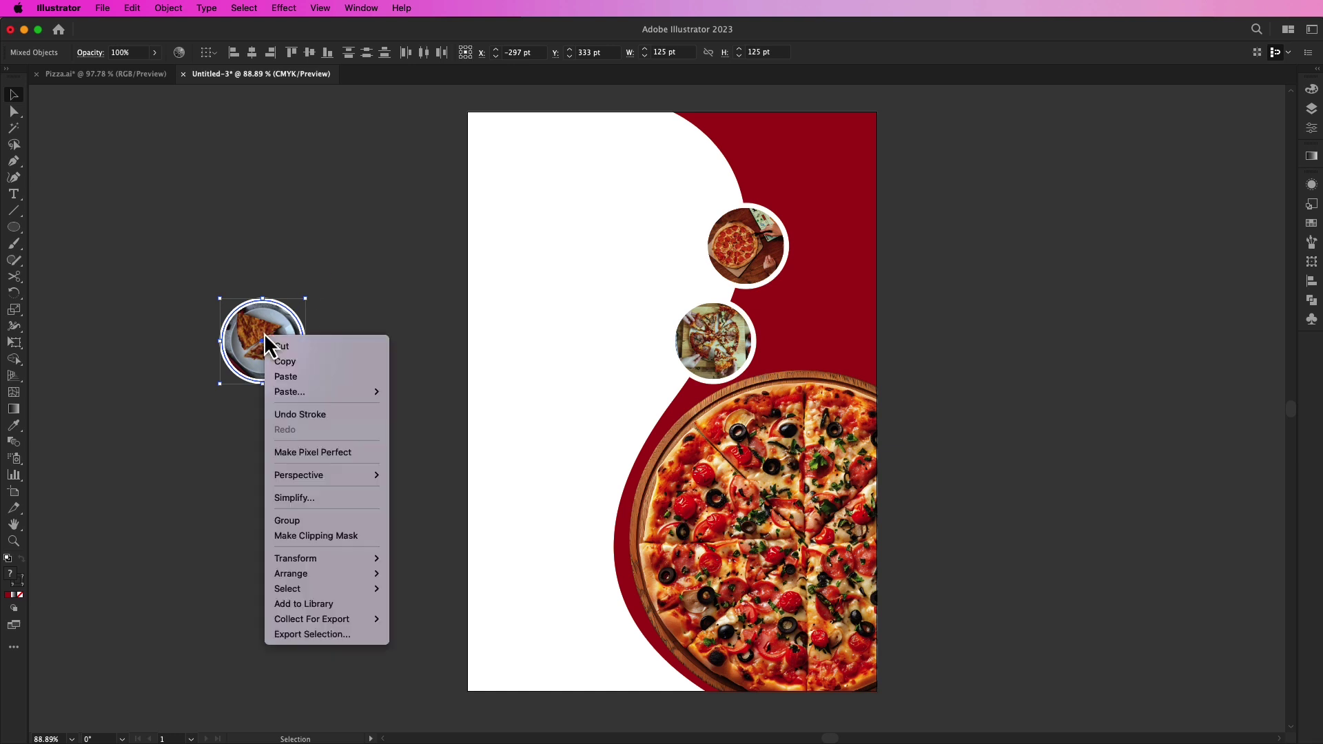
click(307, 522)
drag(267, 372, 744, 186)
drag(757, 243, 759, 249)
drag(756, 164, 756, 164)
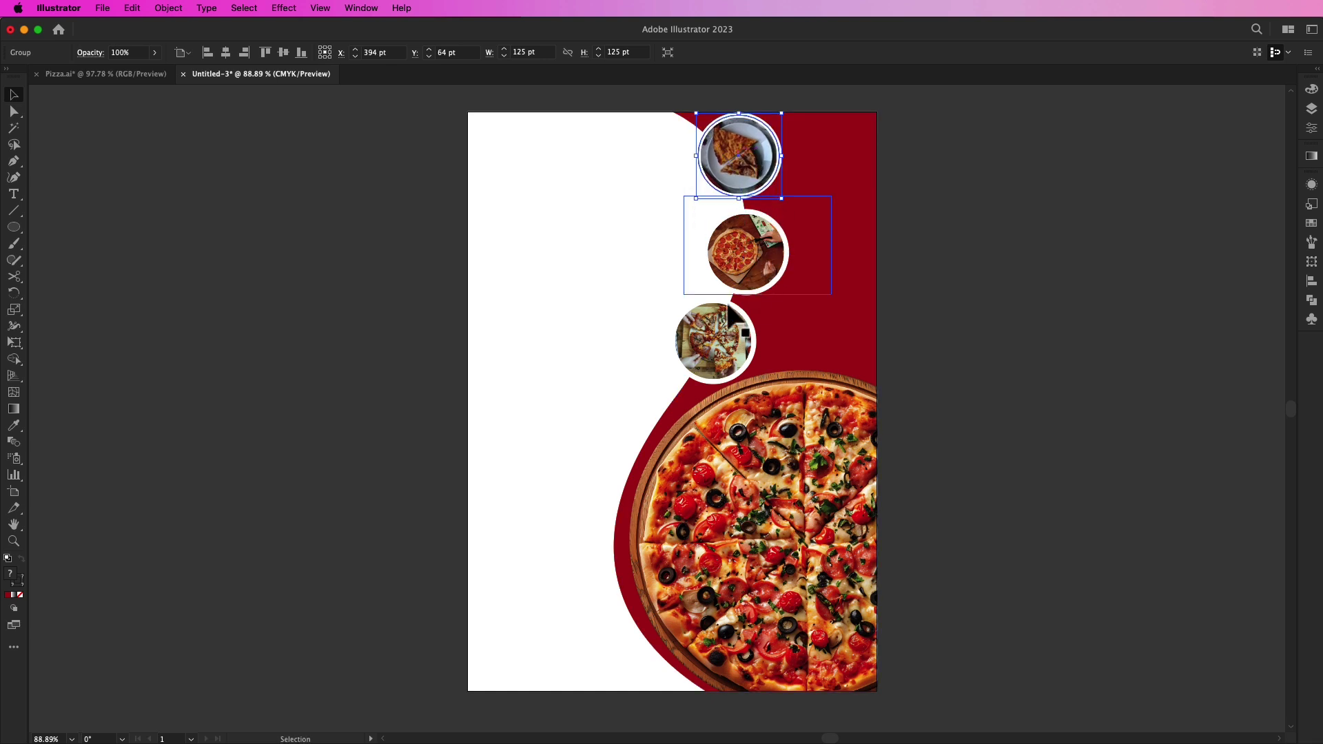
drag(717, 358, 711, 357)
key(super+z)
Step: Group the third photo with its ring and space the three circles evenly along the curve
shift+click(683, 338)
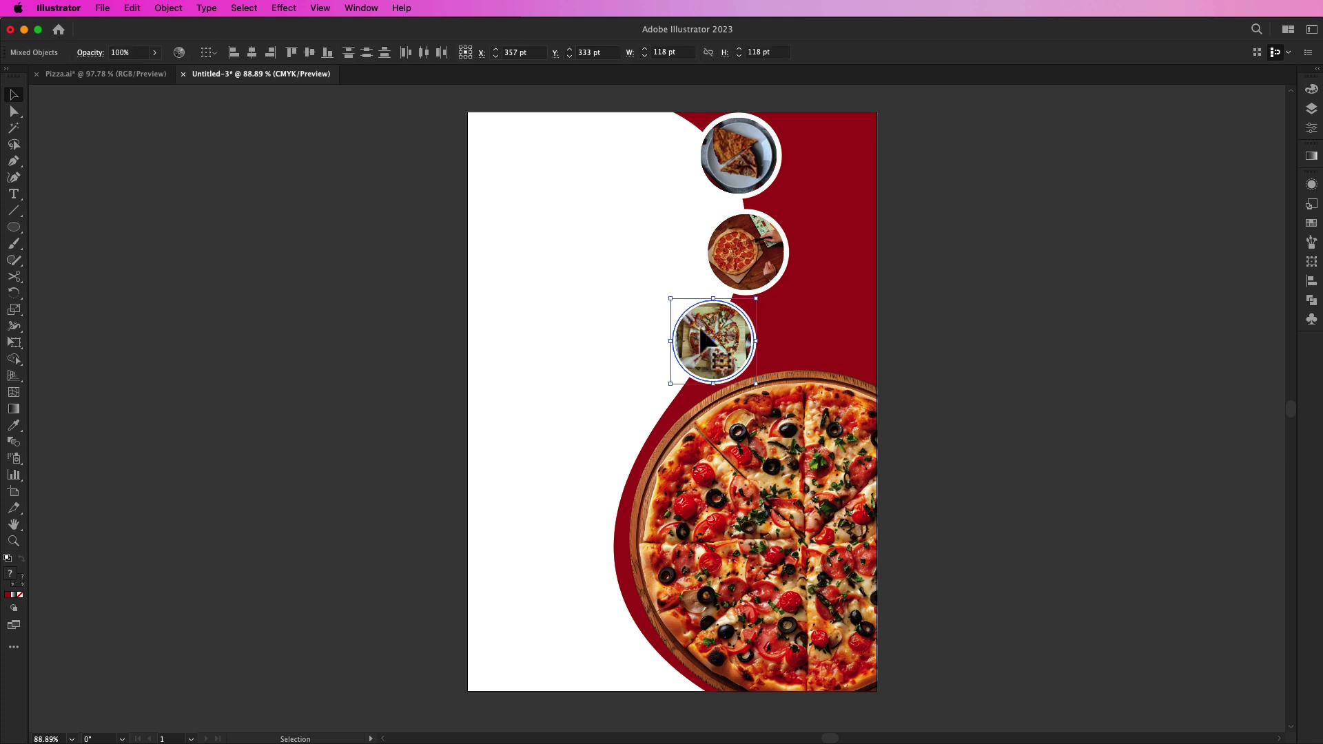
right_click(703, 332)
click(721, 533)
mouse_move(714, 345)
mouse_down()
mouse_move(686, 350)
mouse_move(711, 344)
mouse_up()
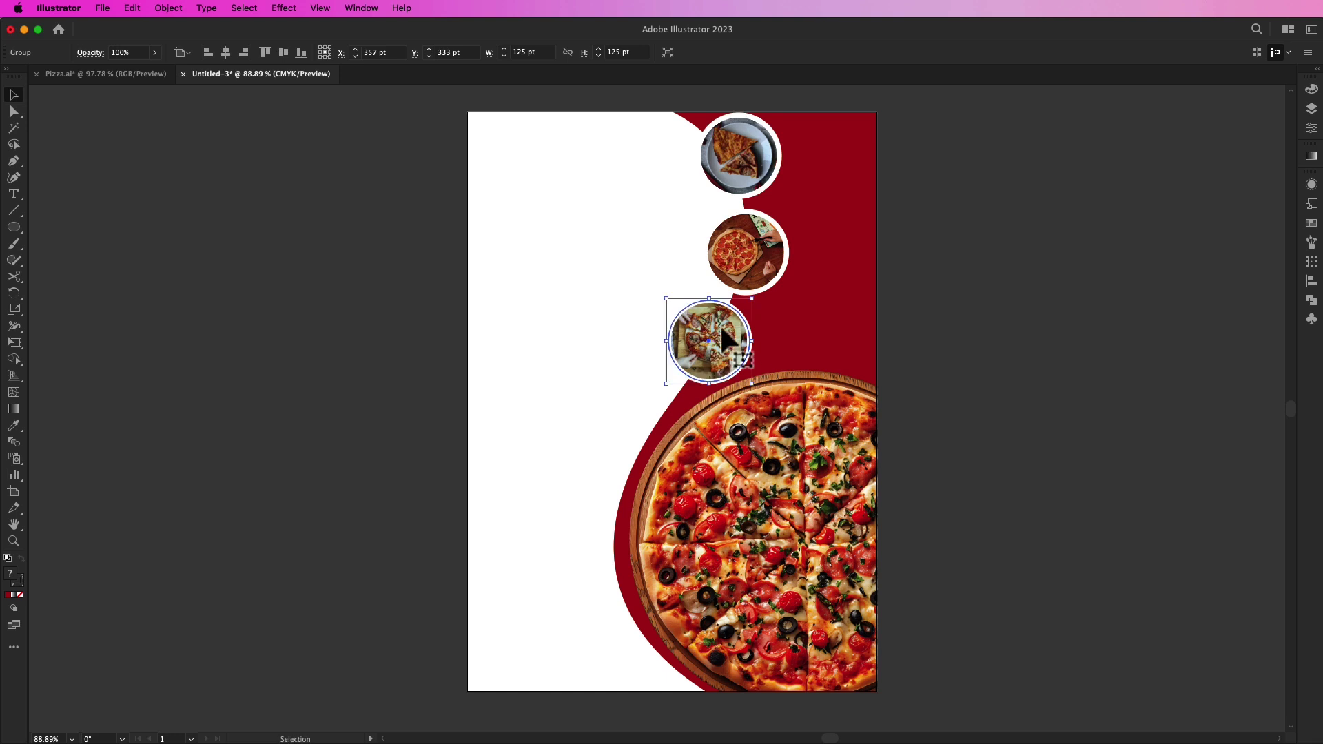
click(758, 272)
drag(758, 184, 764, 260)
click(441, 296)
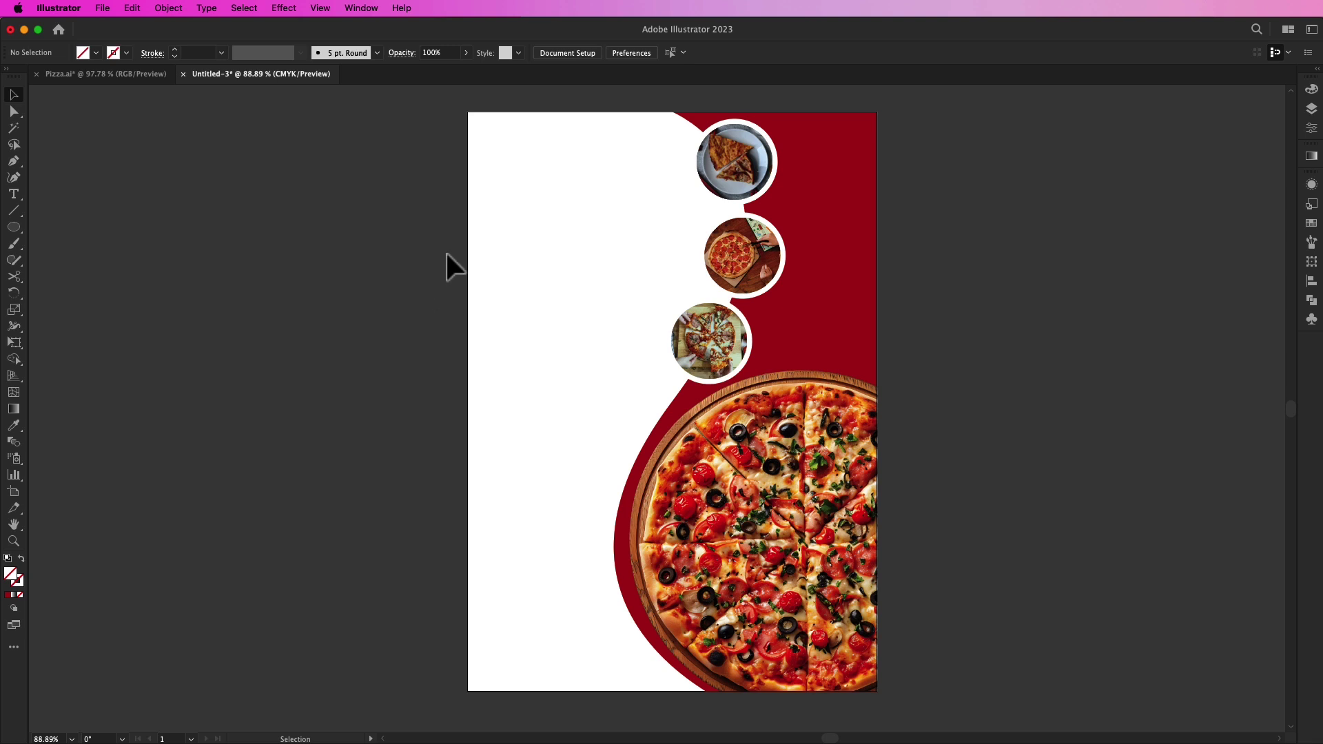
Step: Type 'LOGO' and 'HERE' on two lines and set the font to Anton Regular
click(14, 194)
click(316, 301)
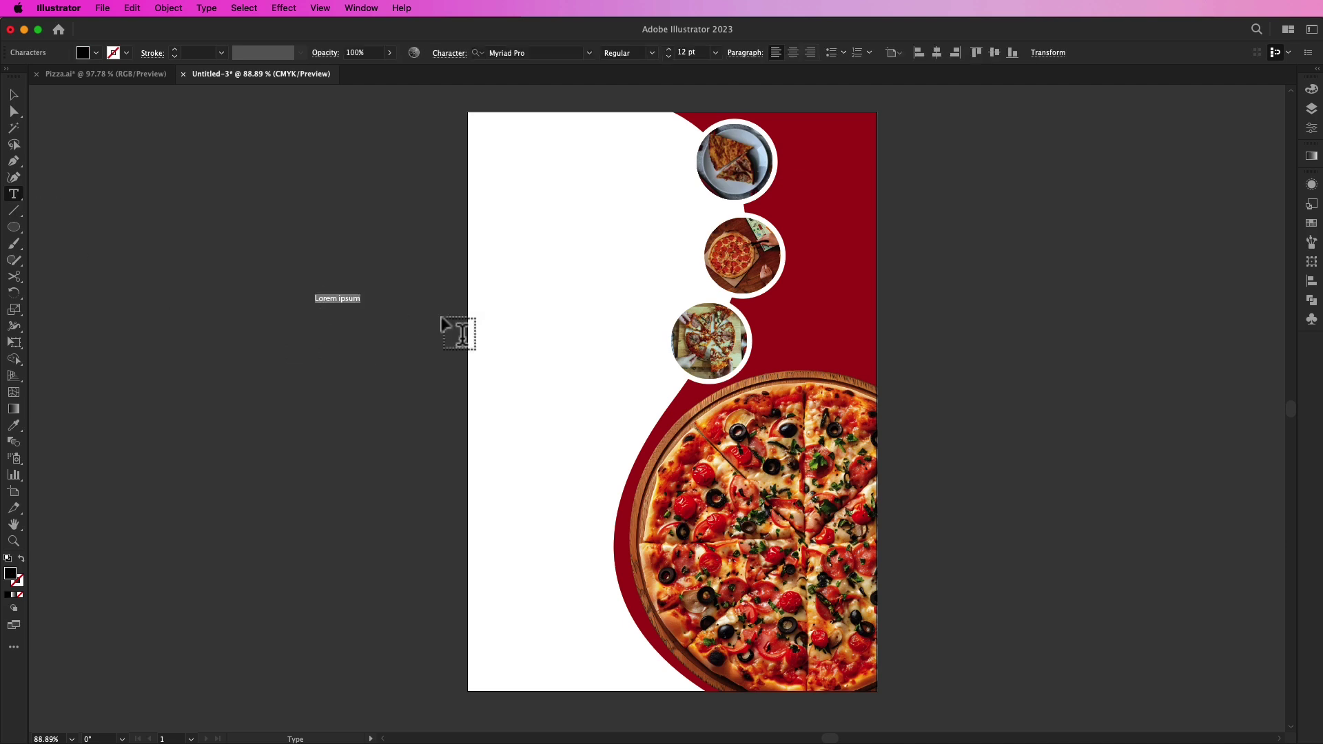
text(LOGO)
key(Return)
text(HERE)
click(14, 95)
click(590, 53)
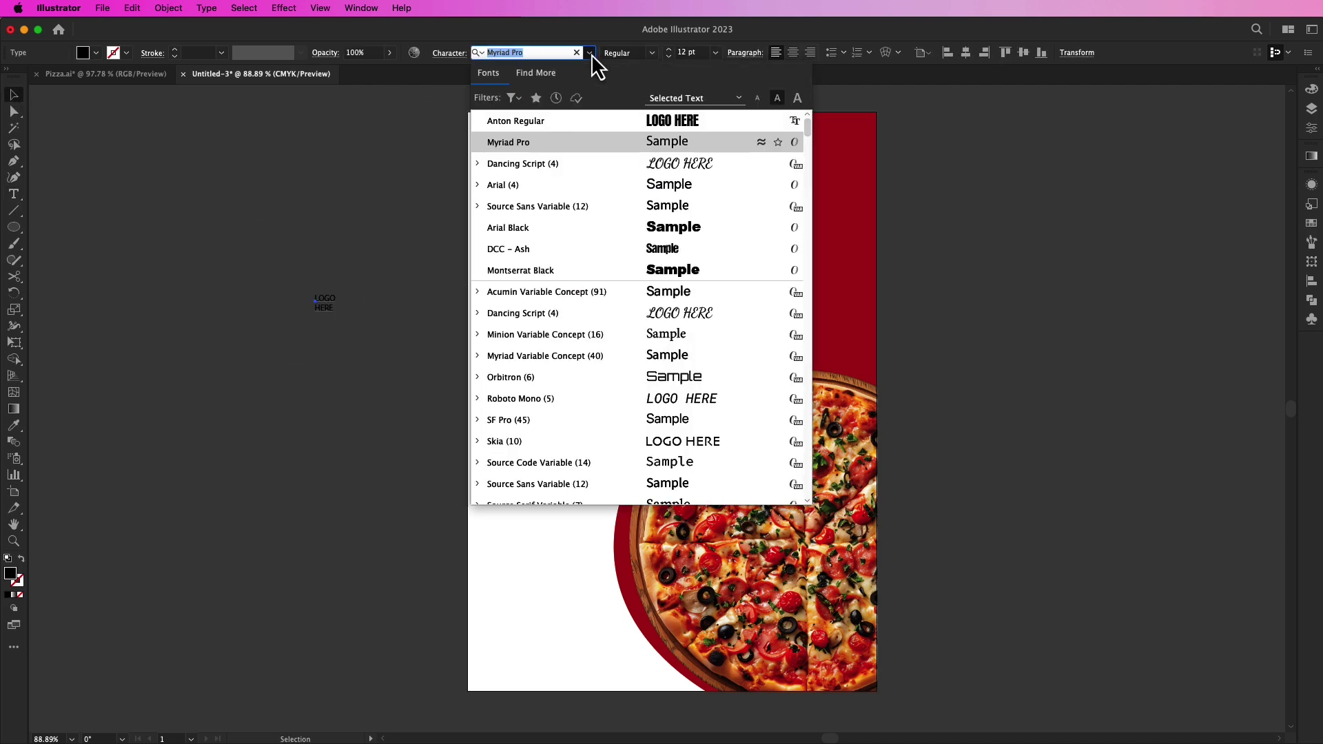
click(658, 124)
Step: Move the LOGO HERE text to the red panel's top-right corner and make it white
drag(323, 304, 866, 148)
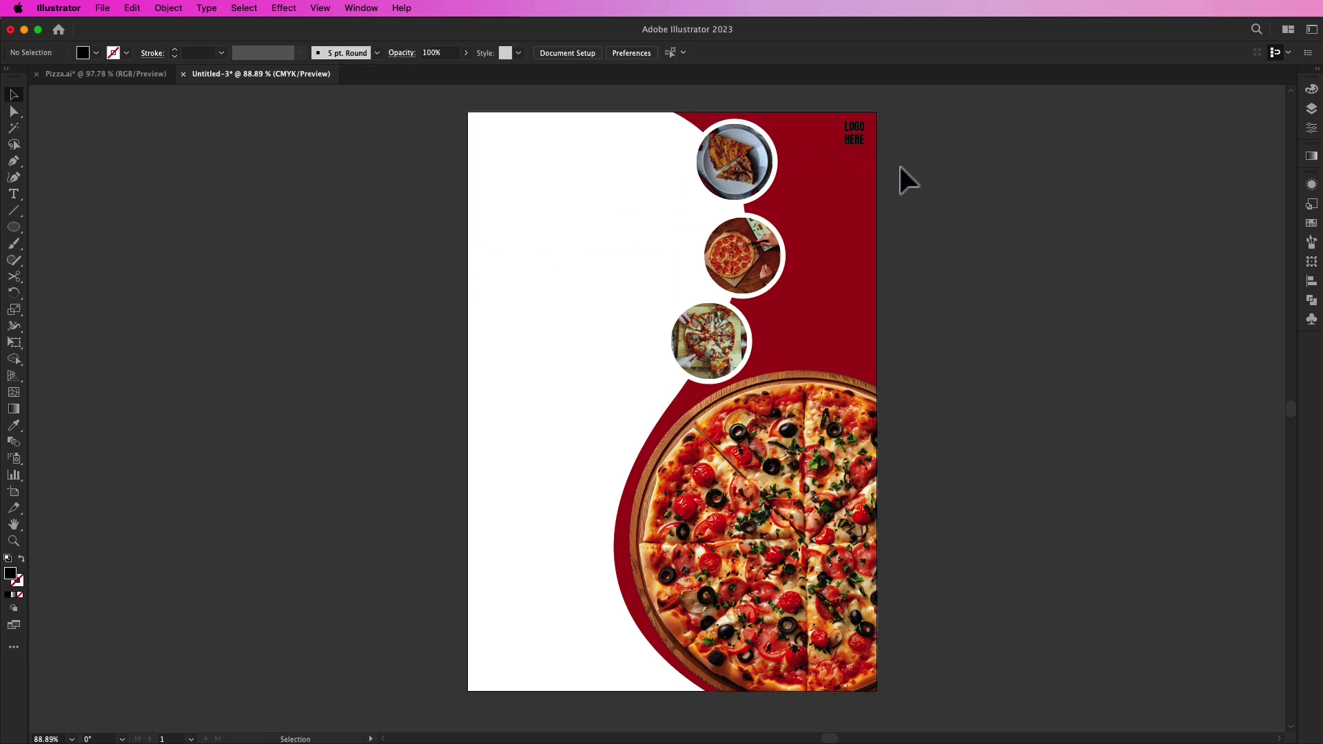
scroll(903, 165, left, 1)
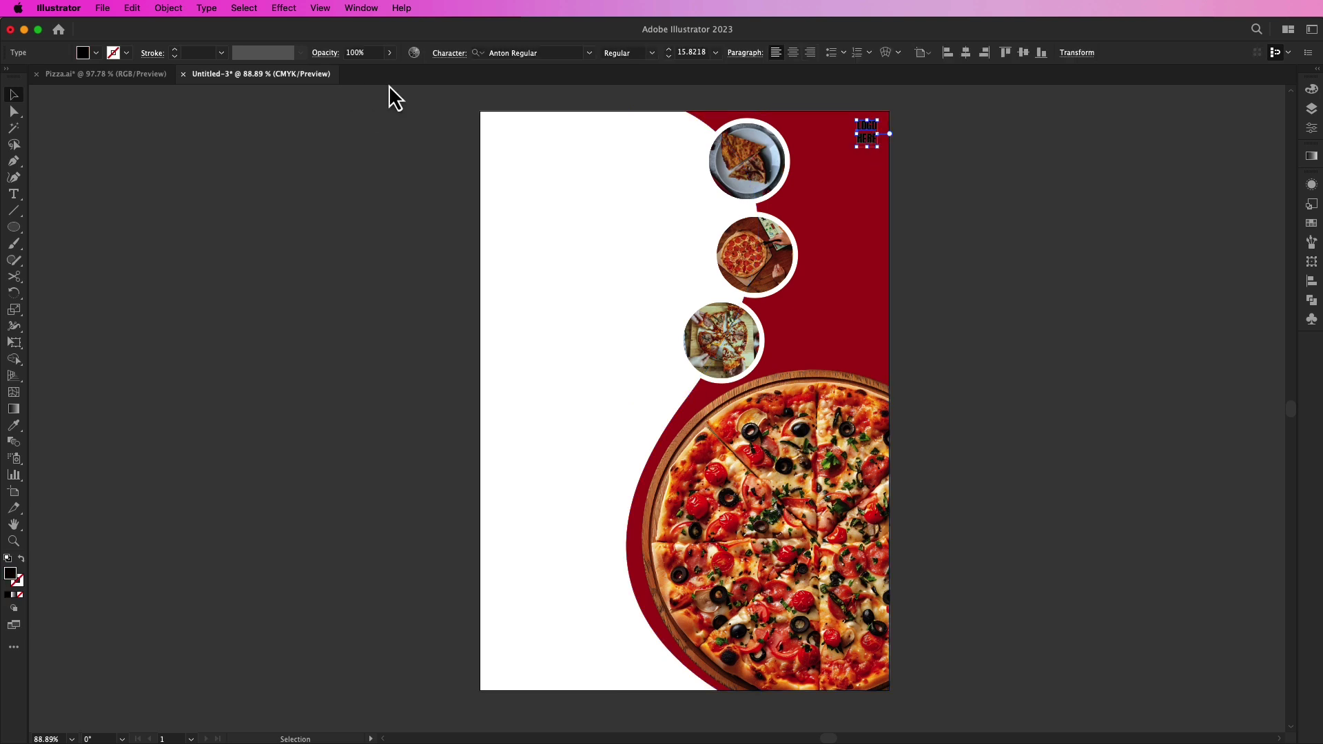
click(84, 55)
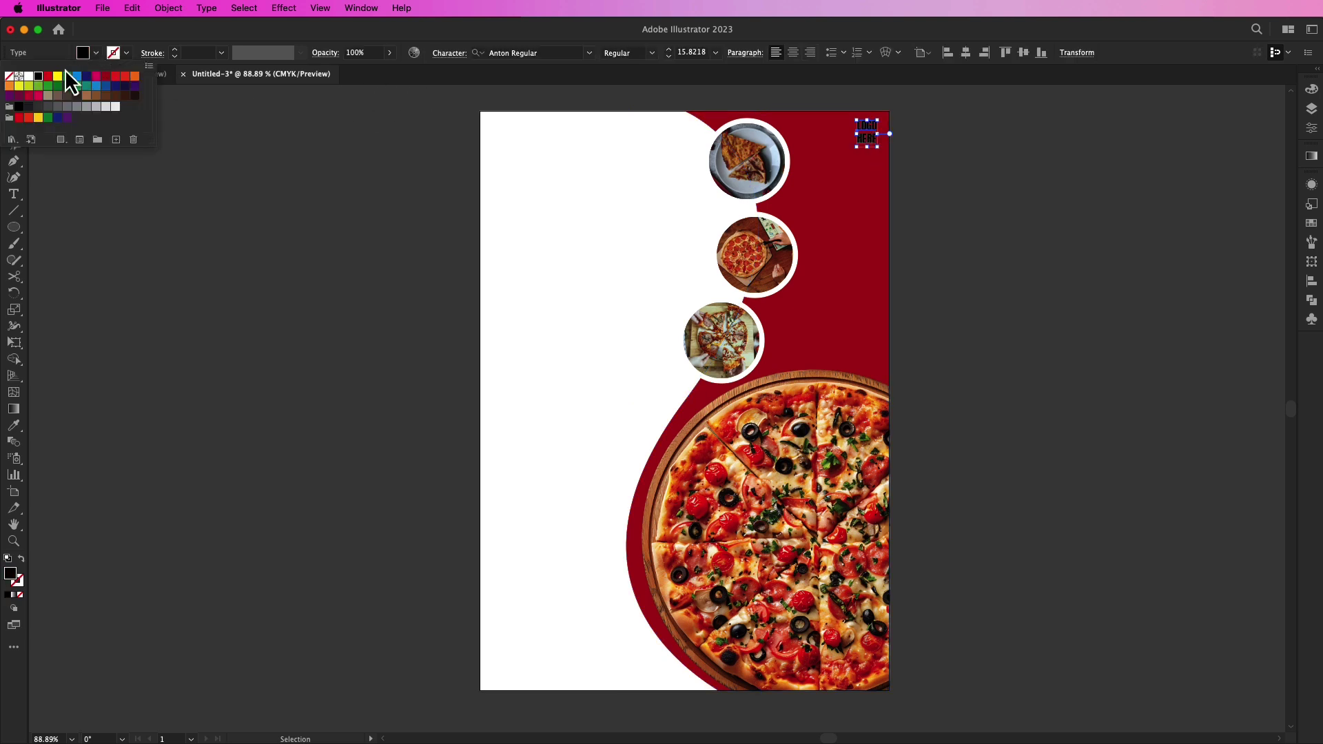
click(29, 78)
click(331, 196)
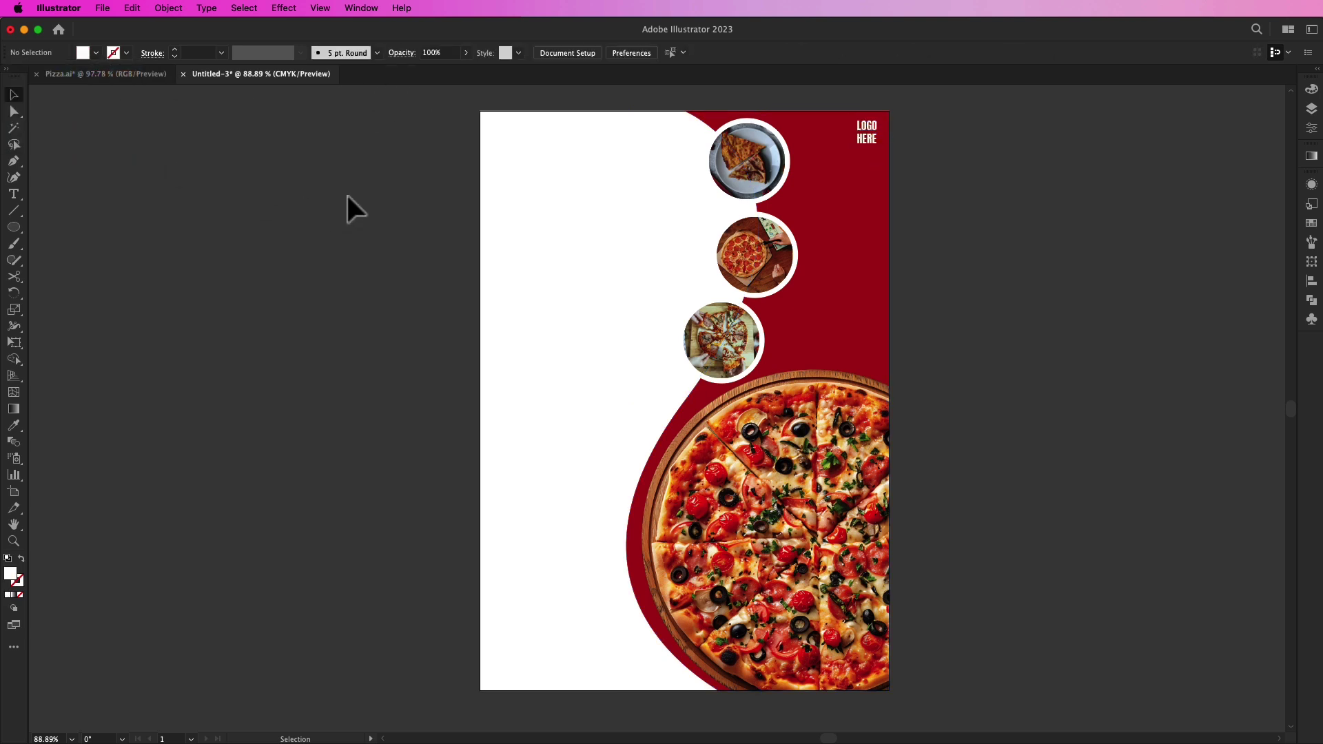
click(864, 134)
click(589, 53)
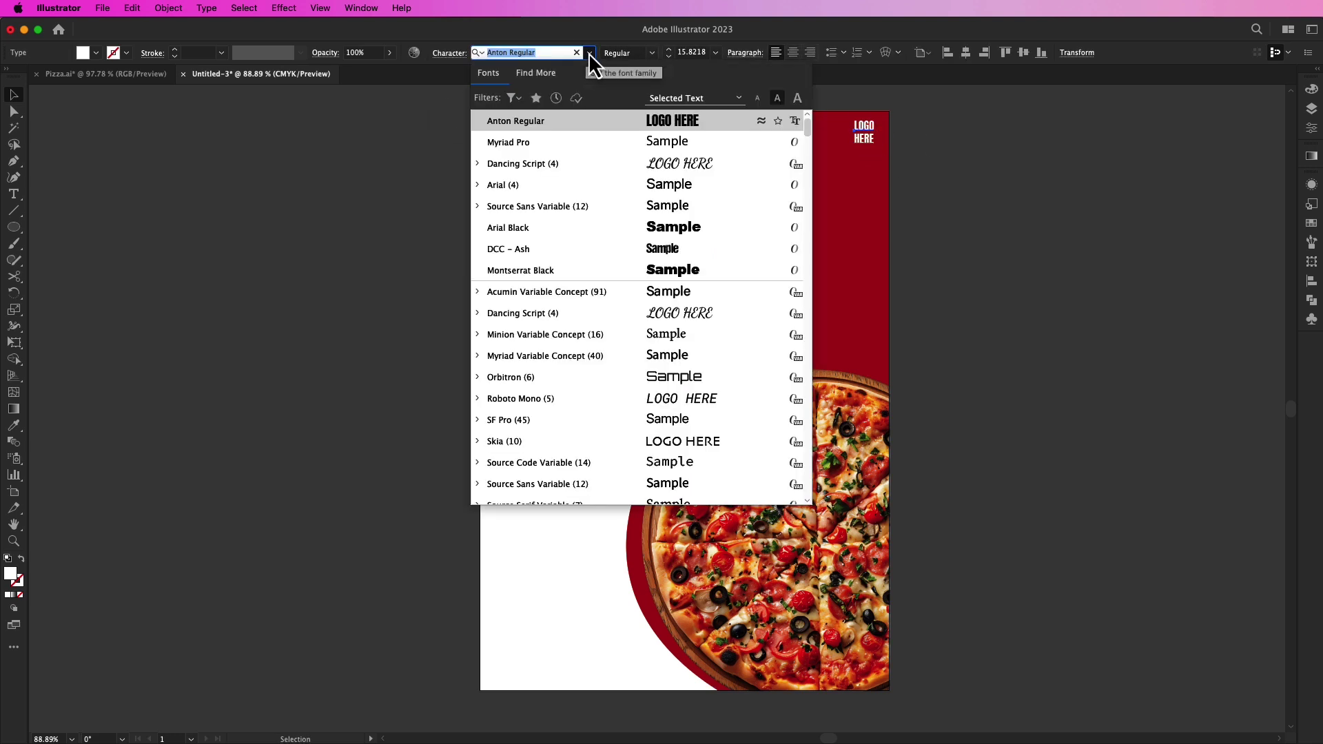
click(958, 160)
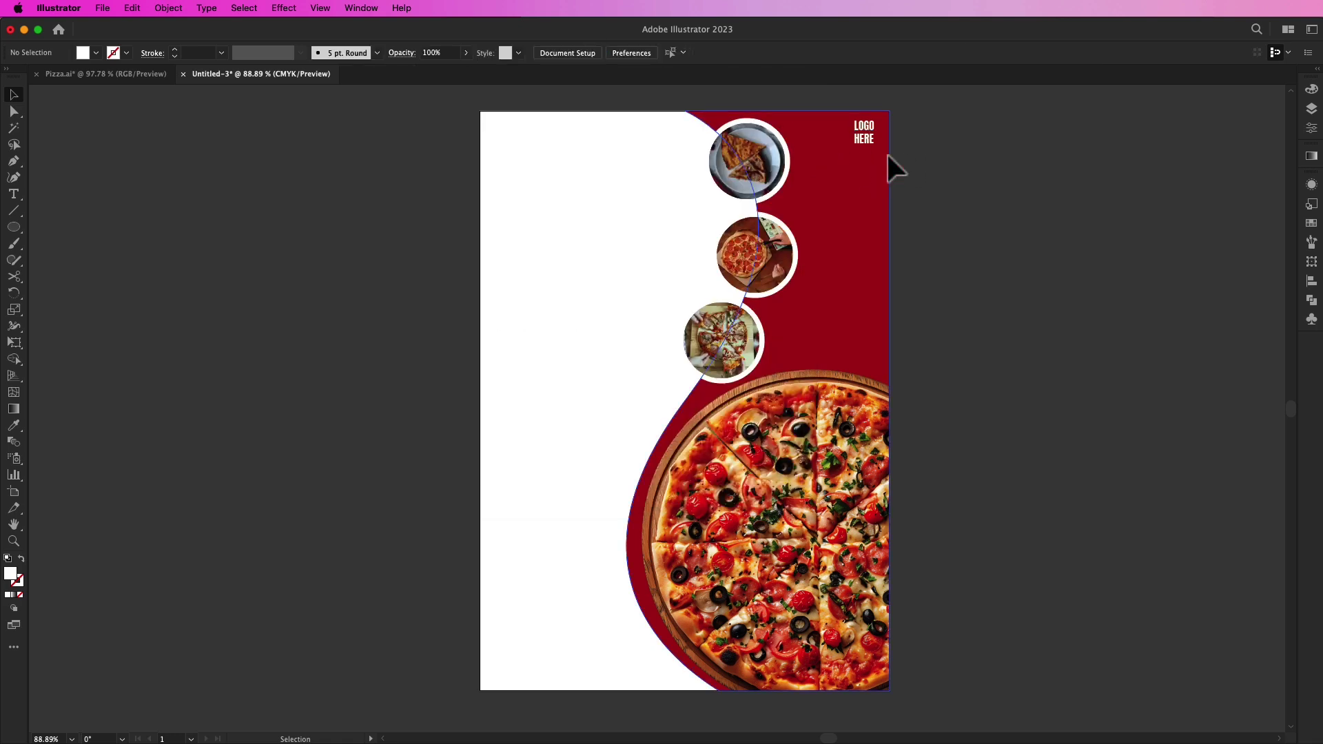
Step: Draw a rectangle over the LOGO HERE text and round its corners
scroll(854, 128, right, 5)
scroll(662, 148, up, 6)
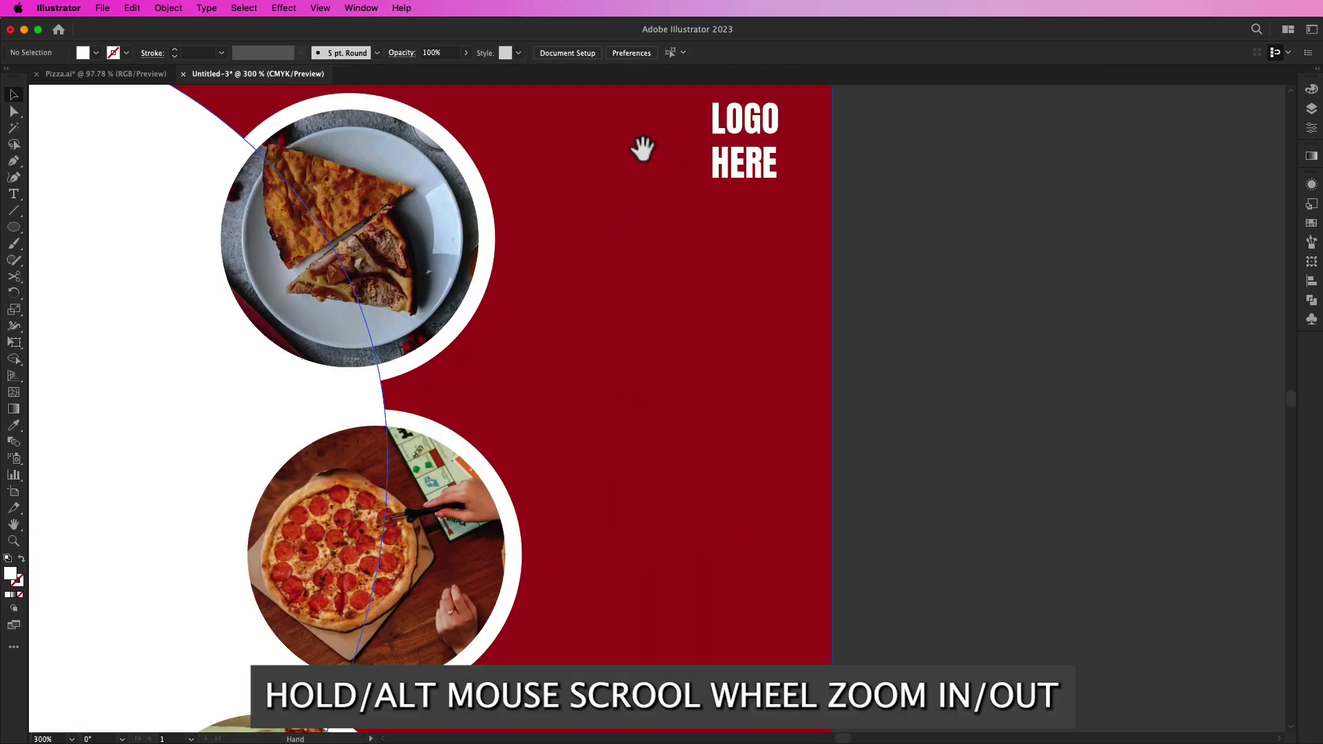
drag(641, 147, 866, 245)
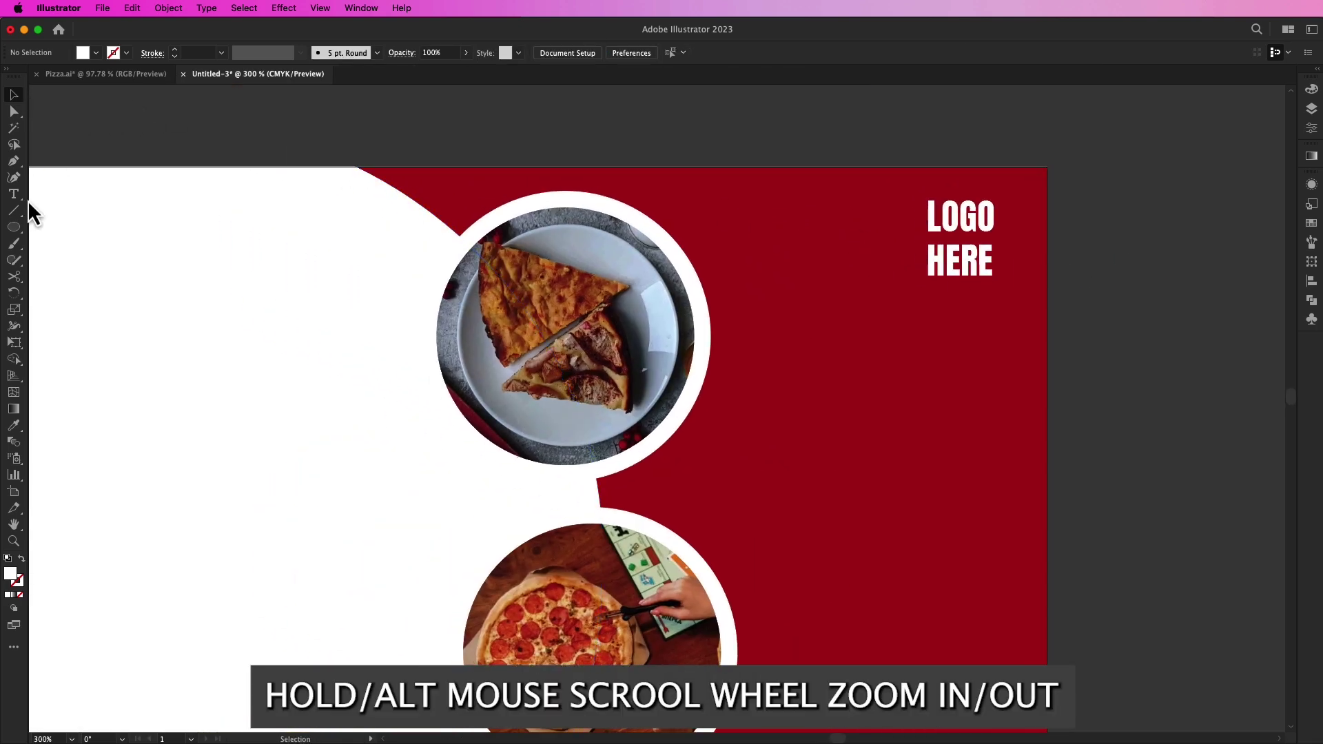
click(15, 229)
drag(11, 235, 59, 228)
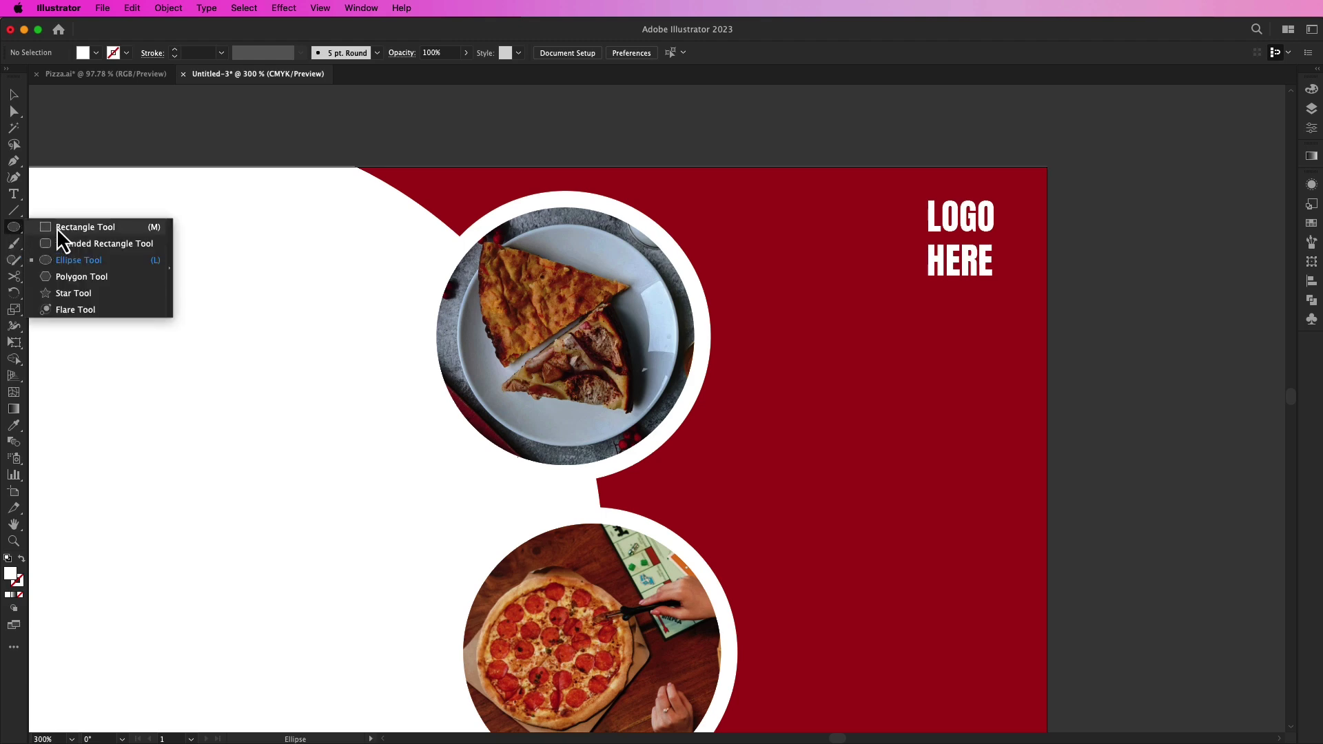
mouse_move(901, 193)
mouse_down()
mouse_move(1012, 295)
mouse_move(968, 260)
mouse_up()
key(v)
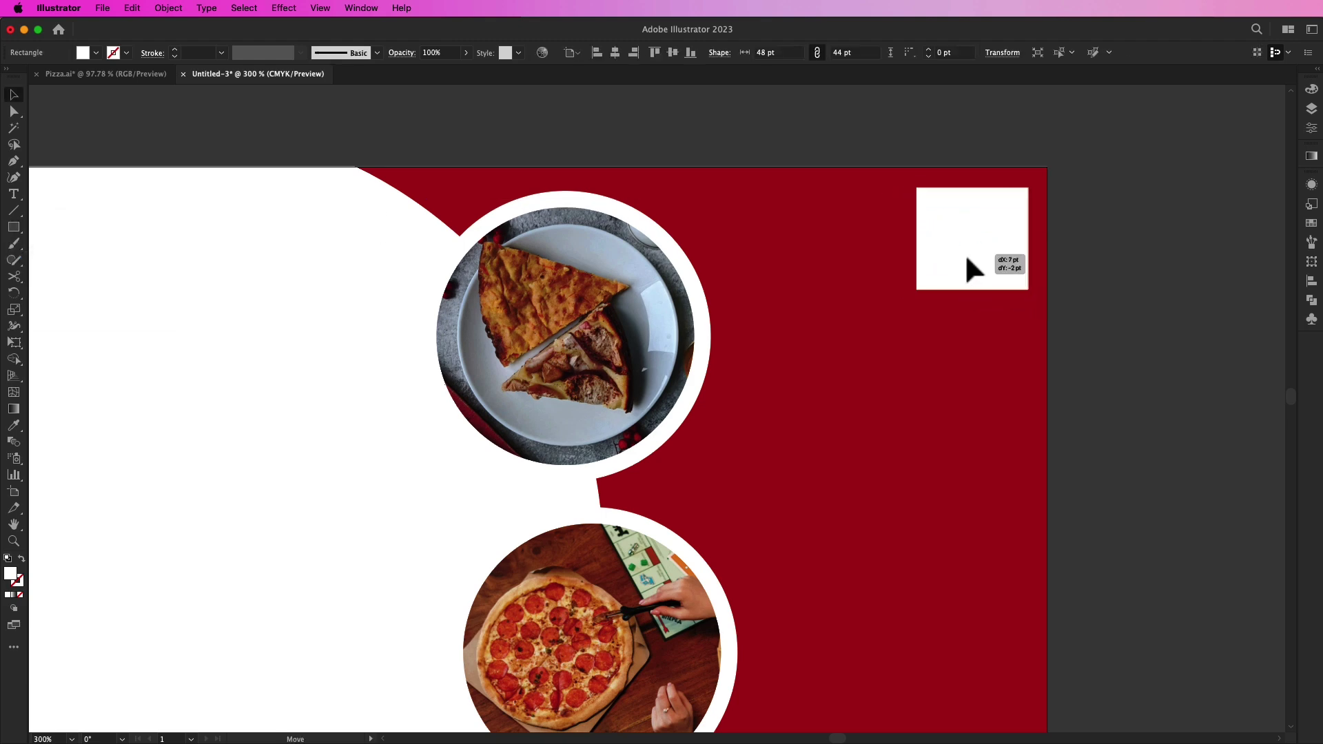
drag(926, 199, 924, 239)
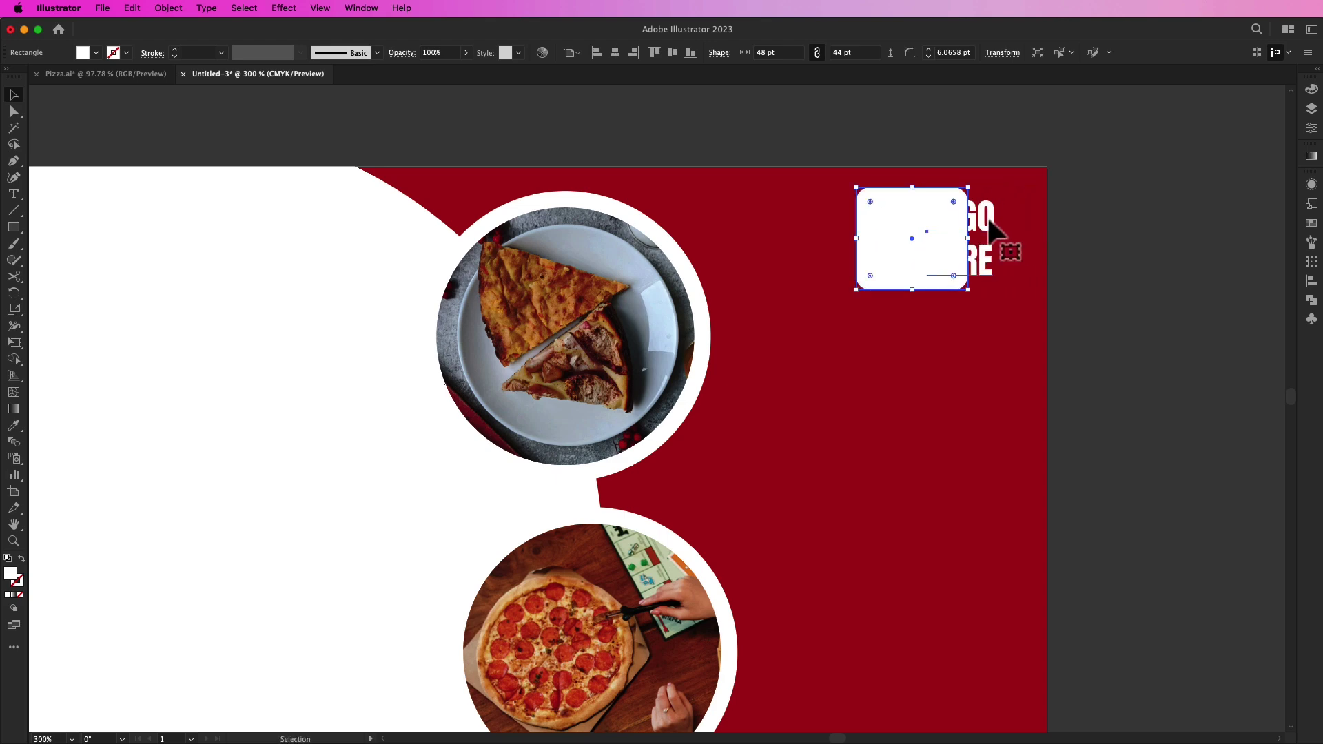
Step: Bring the LOGO HERE text to the front and make the rectangle a white outline
right_click(982, 216)
mouse_move(1037, 600)
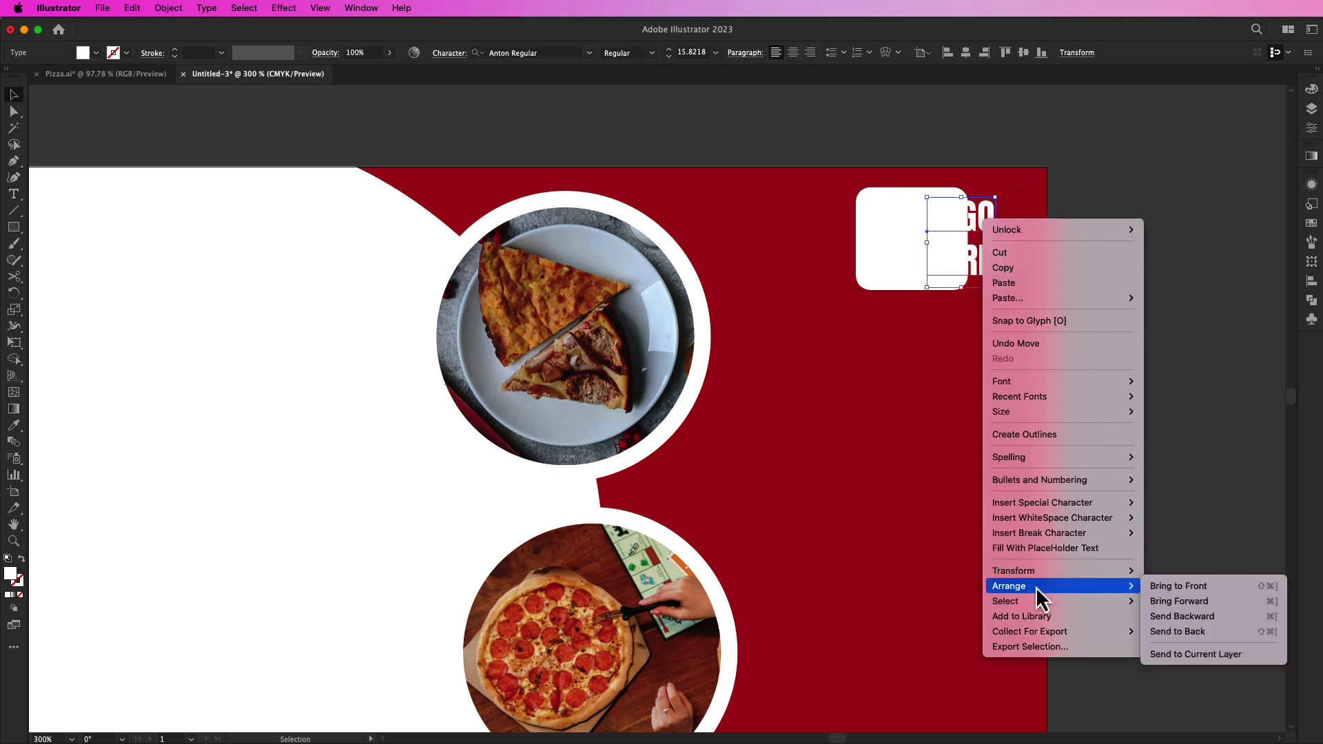
click(1172, 586)
click(1131, 384)
click(917, 246)
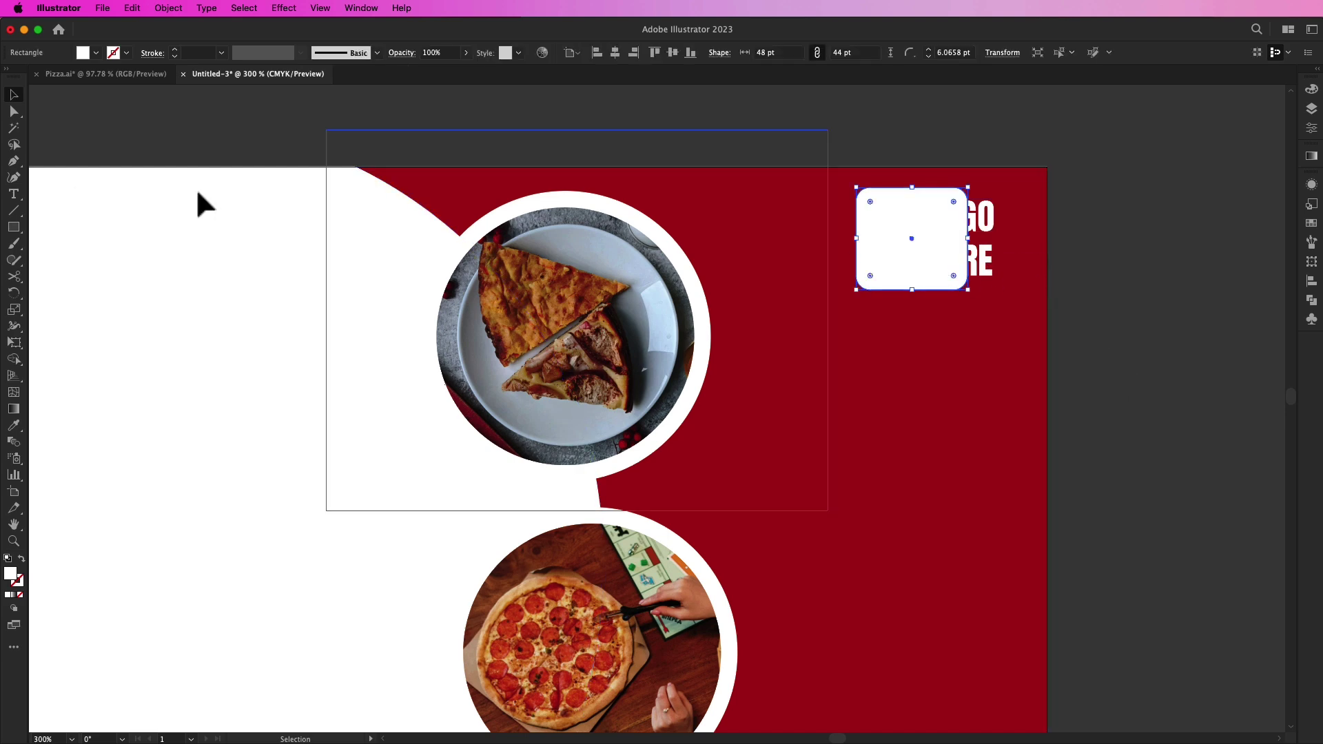
click(22, 560)
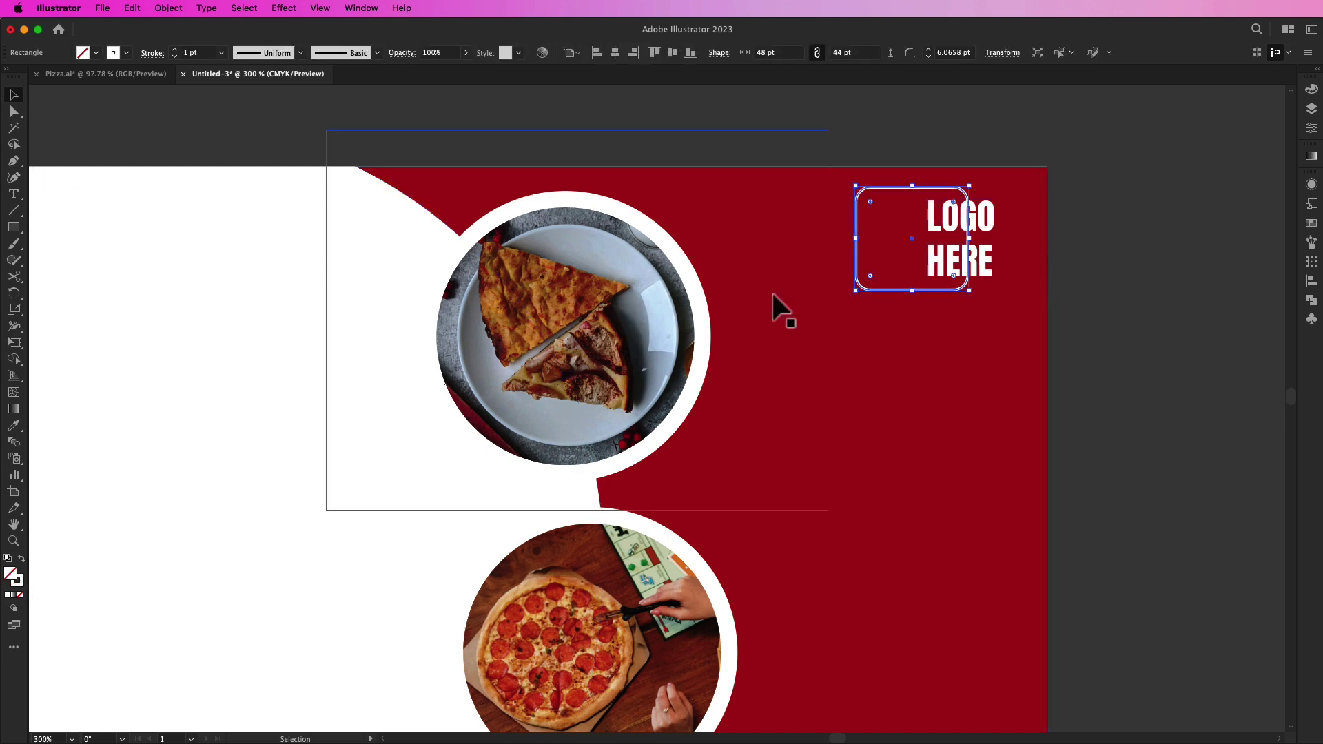
Step: Centre the outline and text horizontally and vertically, and settle the badge in the corner
drag(909, 240, 739, 131)
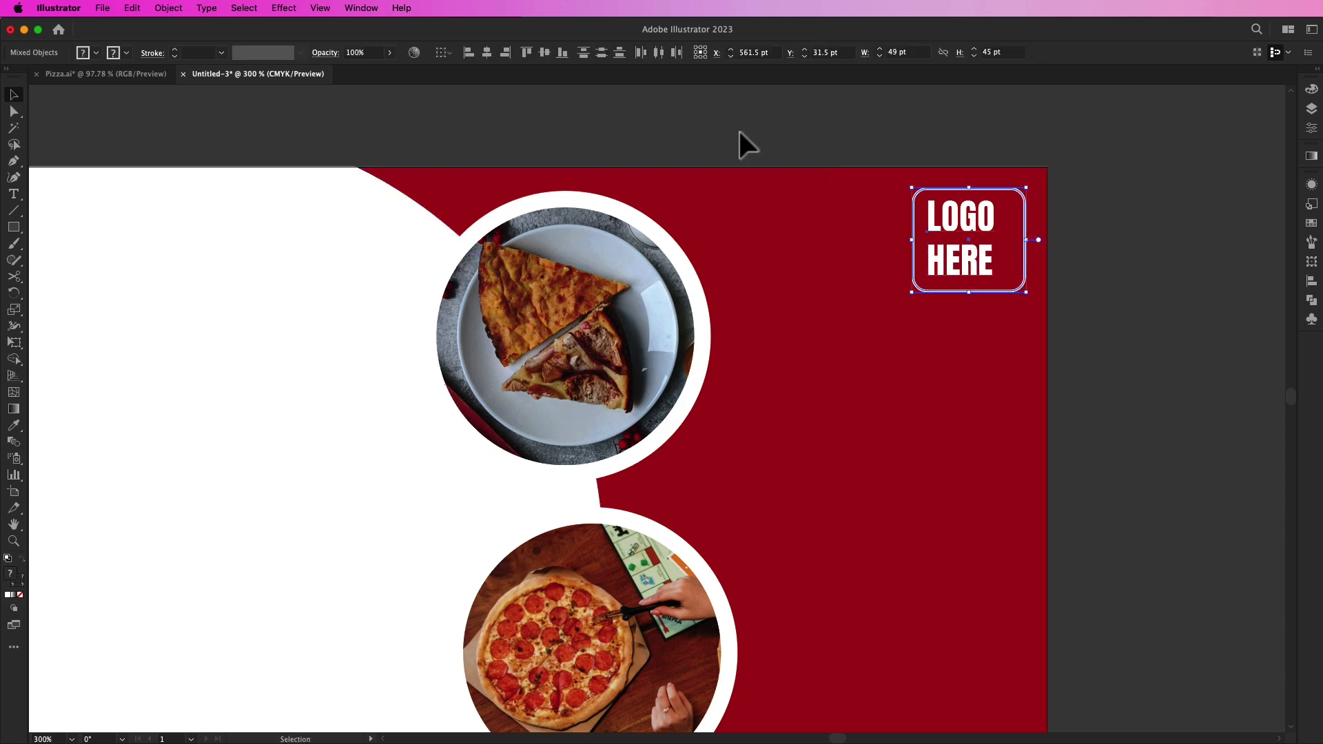
click(487, 53)
click(546, 53)
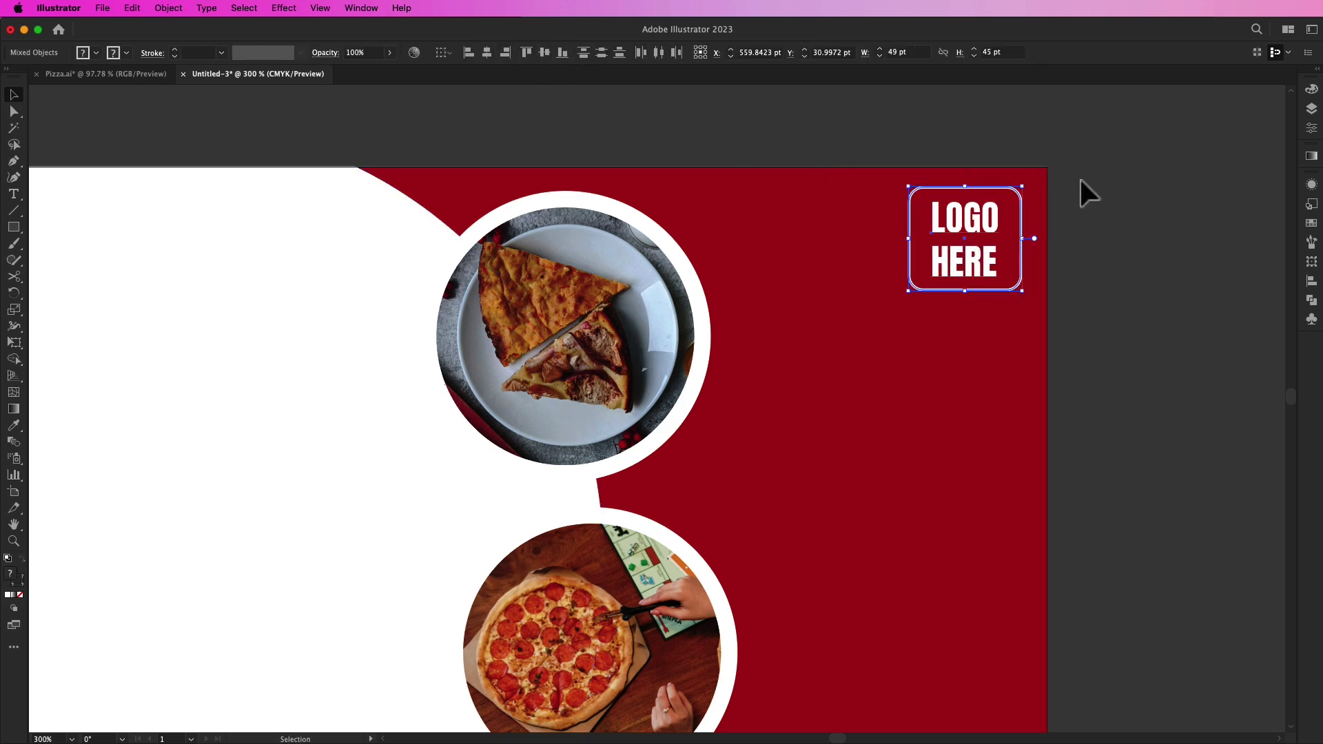
drag(967, 265, 1012, 272)
click(1111, 288)
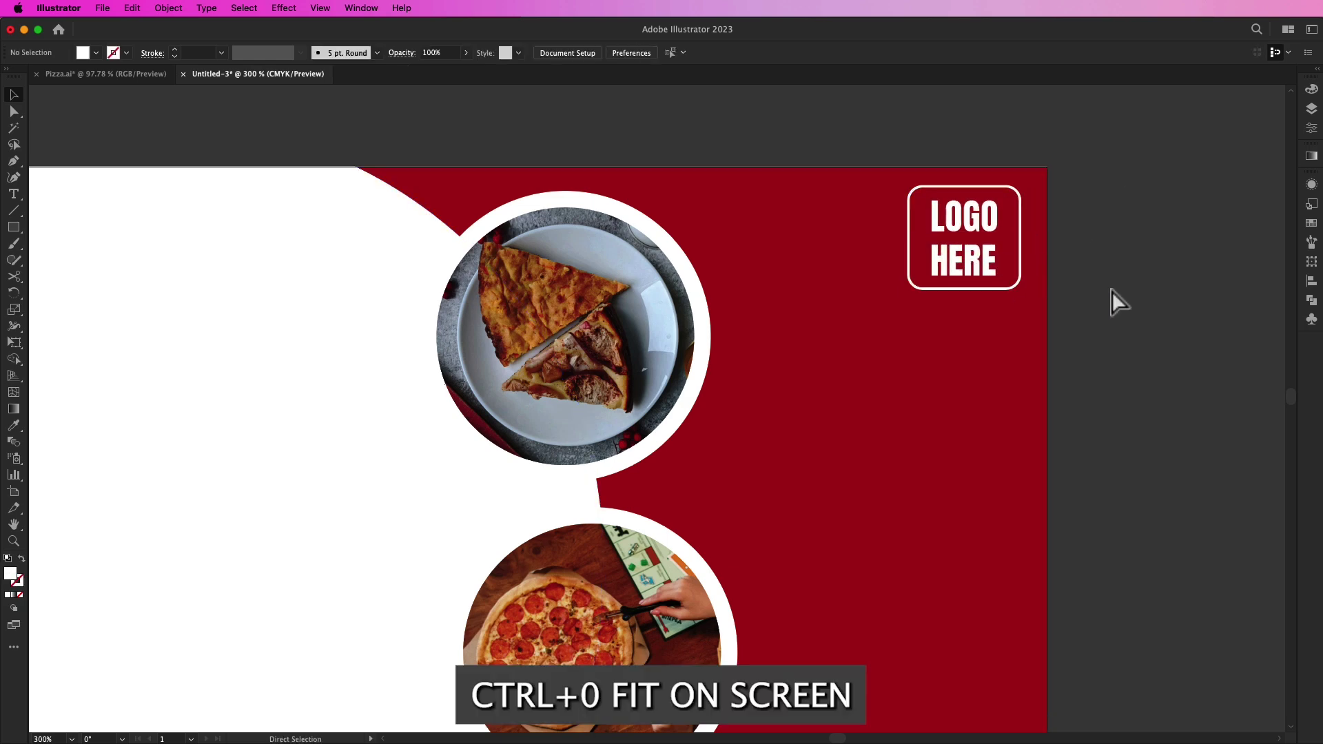
key(ctrl+0)
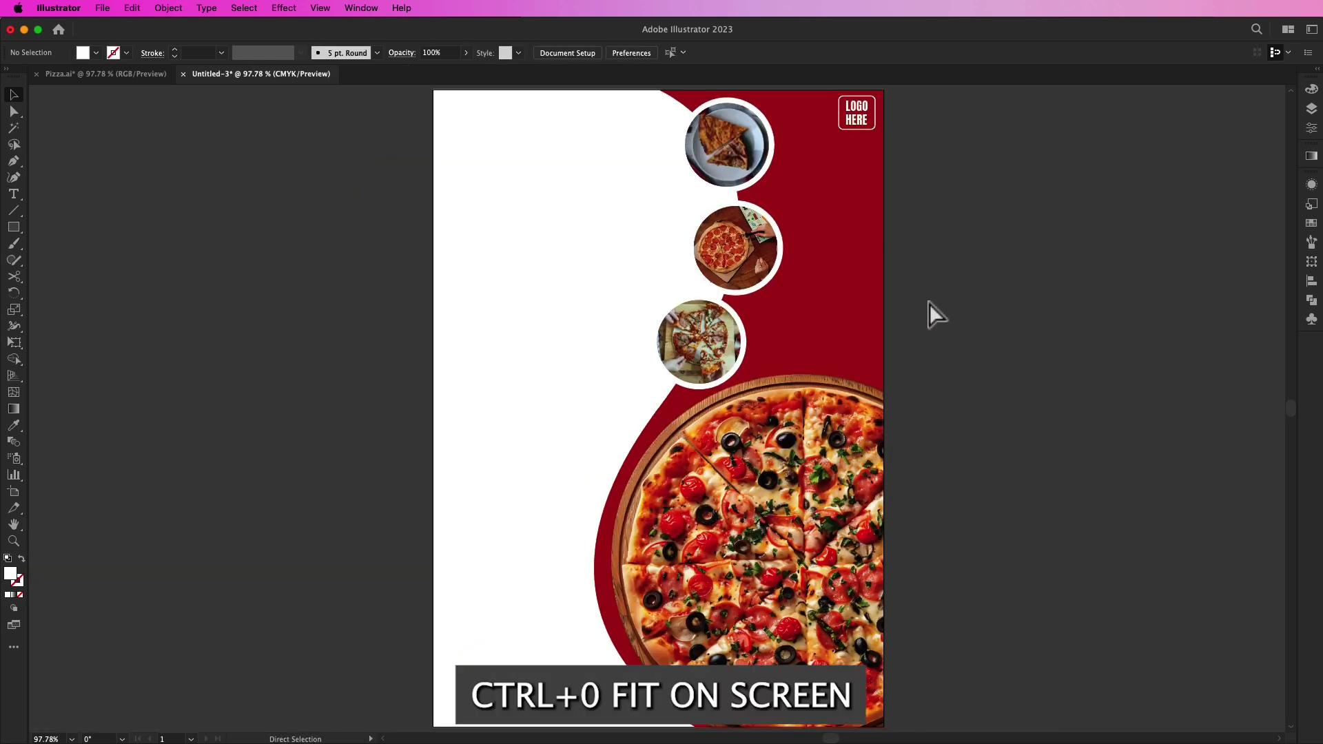
Step: Draw a wide rectangle flush with the flyer's bottom-left edge
key(ctrl+minus)
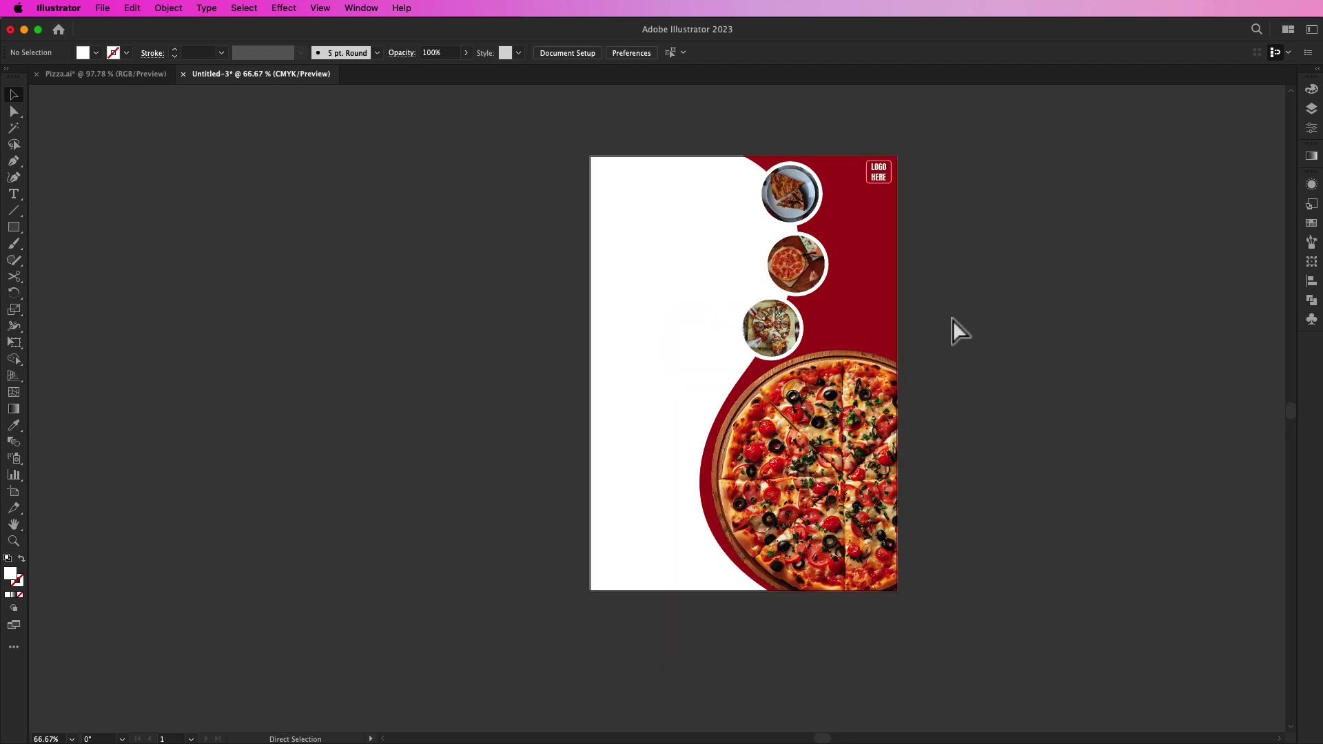
key(ctrl+0)
drag(928, 336, 972, 332)
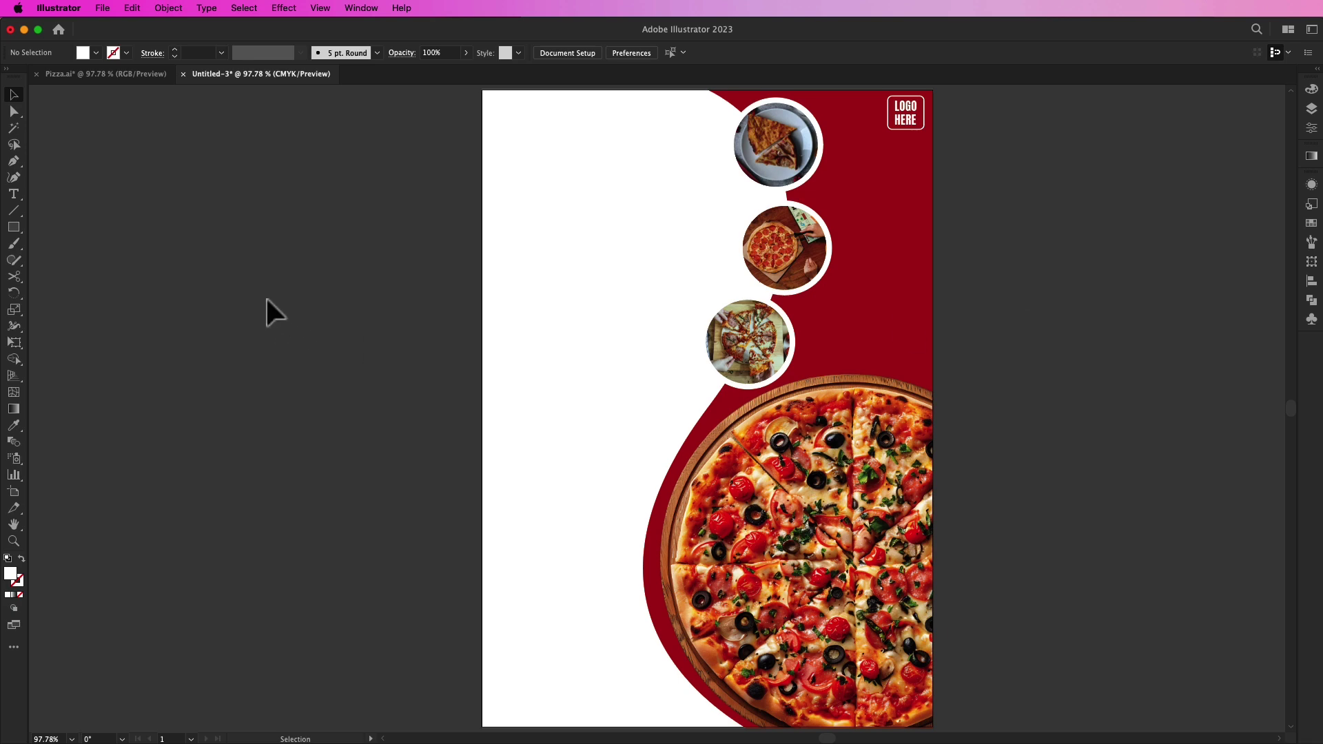
click(13, 227)
drag(466, 672, 655, 715)
key(v)
drag(583, 694, 602, 695)
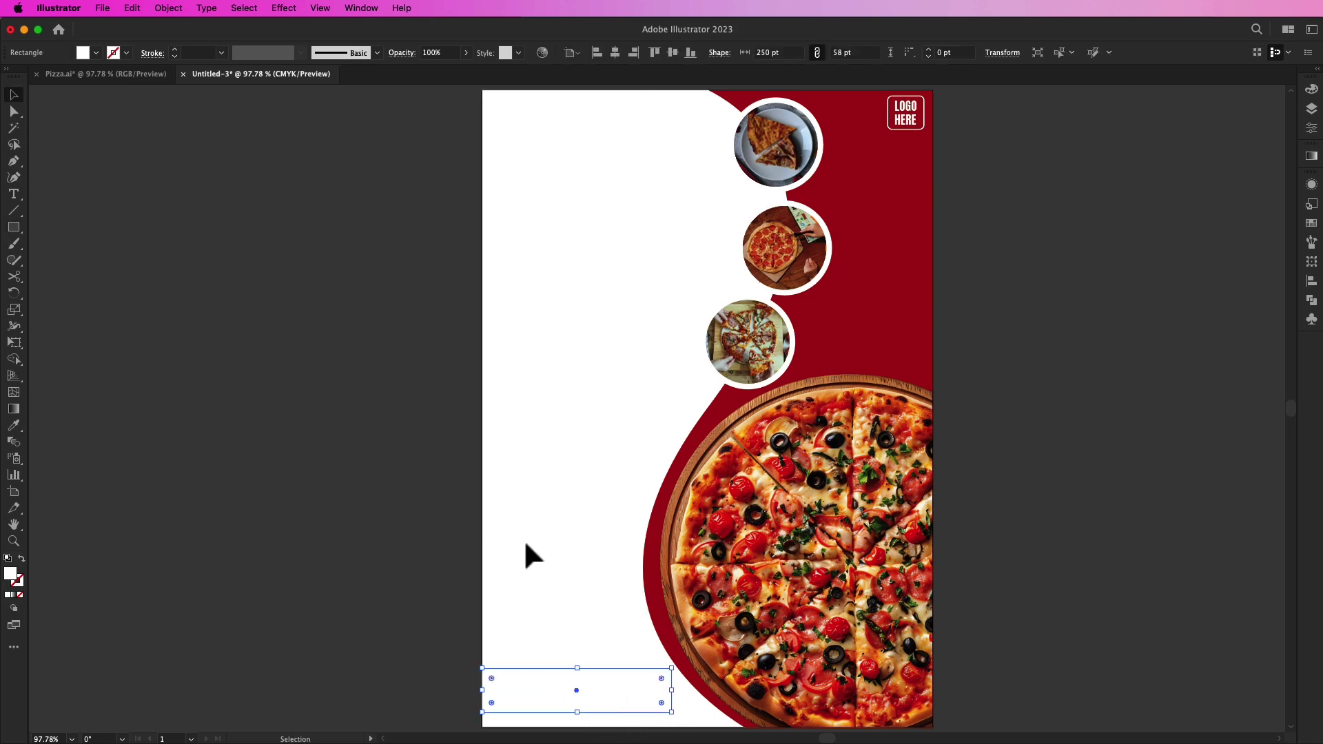
Step: Fill the bar with the background's red using the eyedropper
key(i)
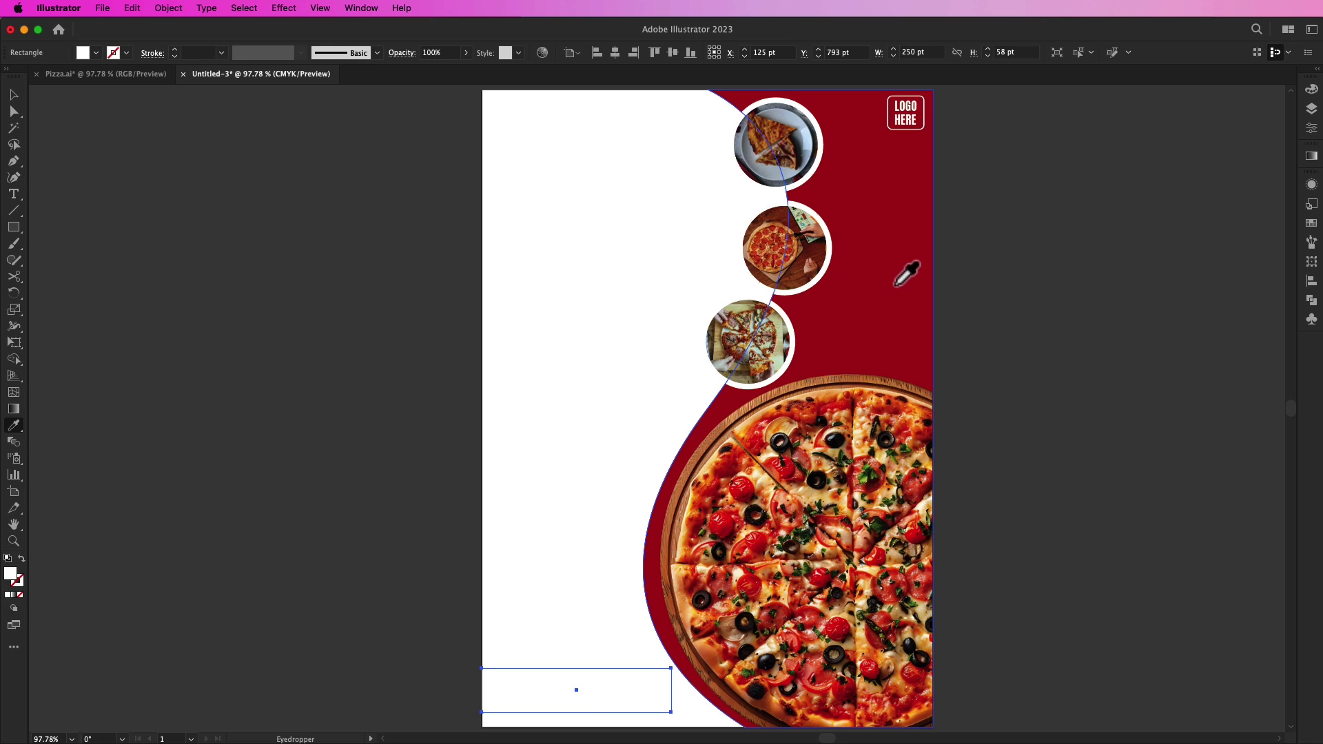
click(896, 289)
key(v)
click(346, 528)
click(572, 683)
Step: Slant the red bar's right end by dragging its top-right corner inward
click(14, 111)
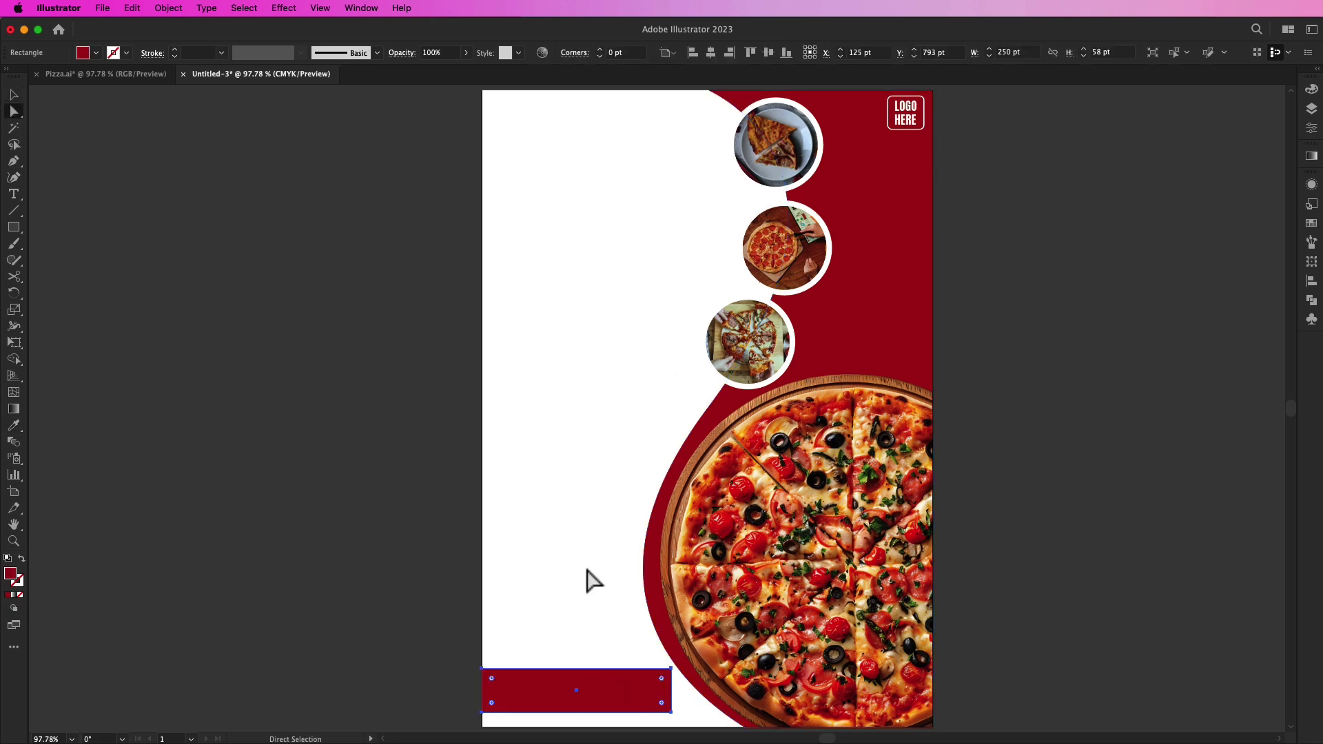
drag(671, 669, 643, 676)
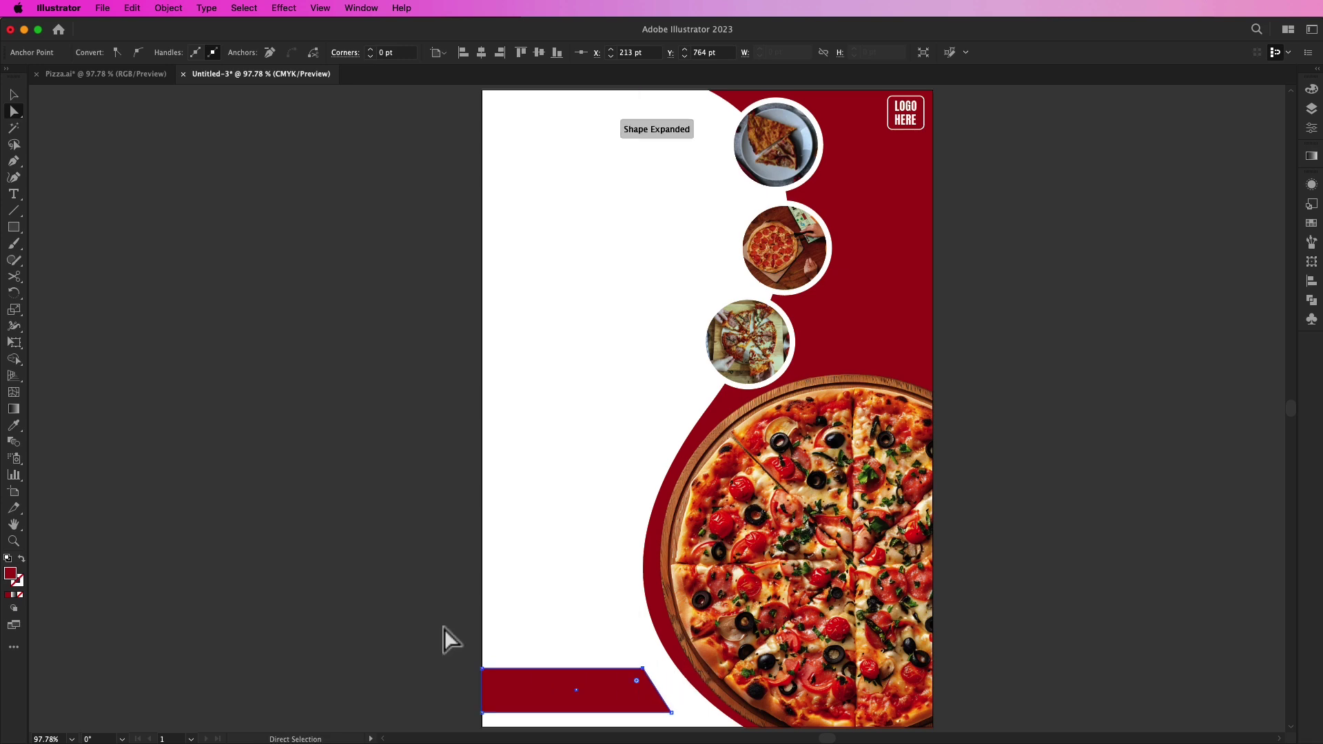
key(v)
click(336, 539)
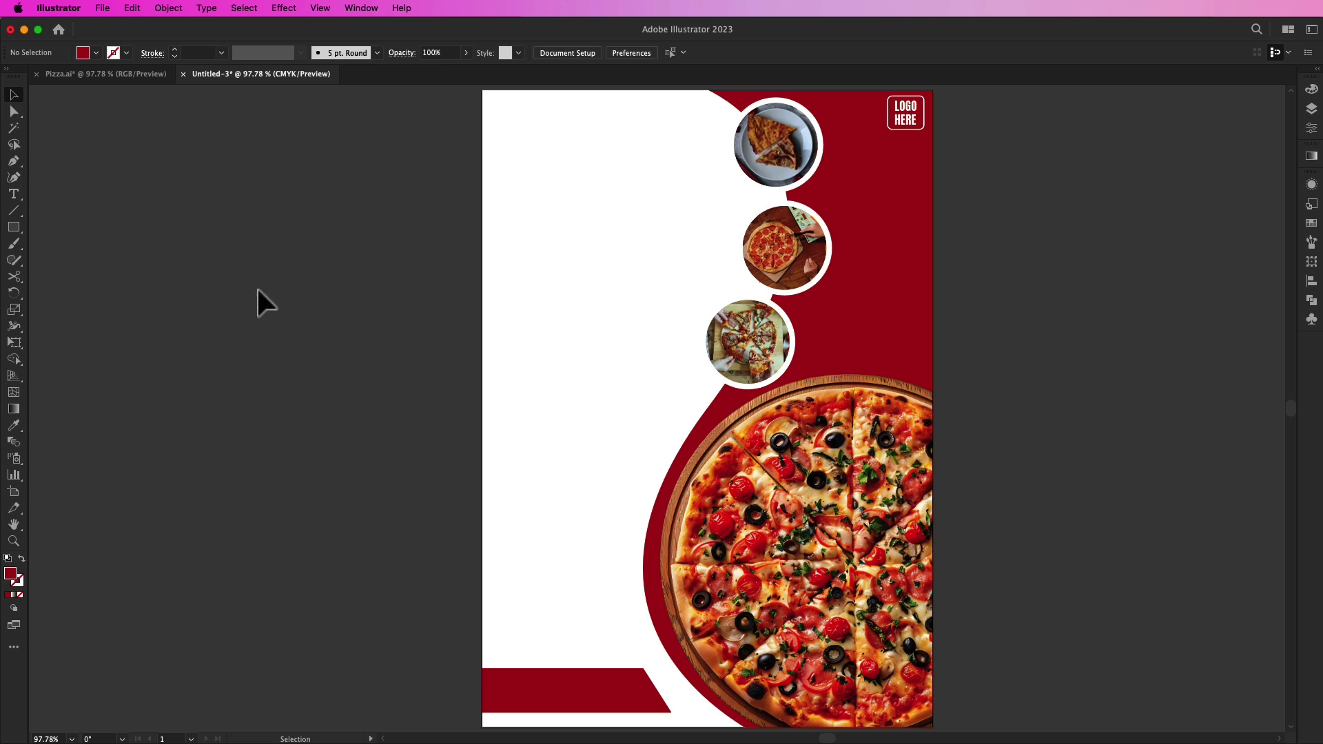
Step: Draw a red square, rotate it 45° and set it at the top-left edge as a triangle
click(18, 230)
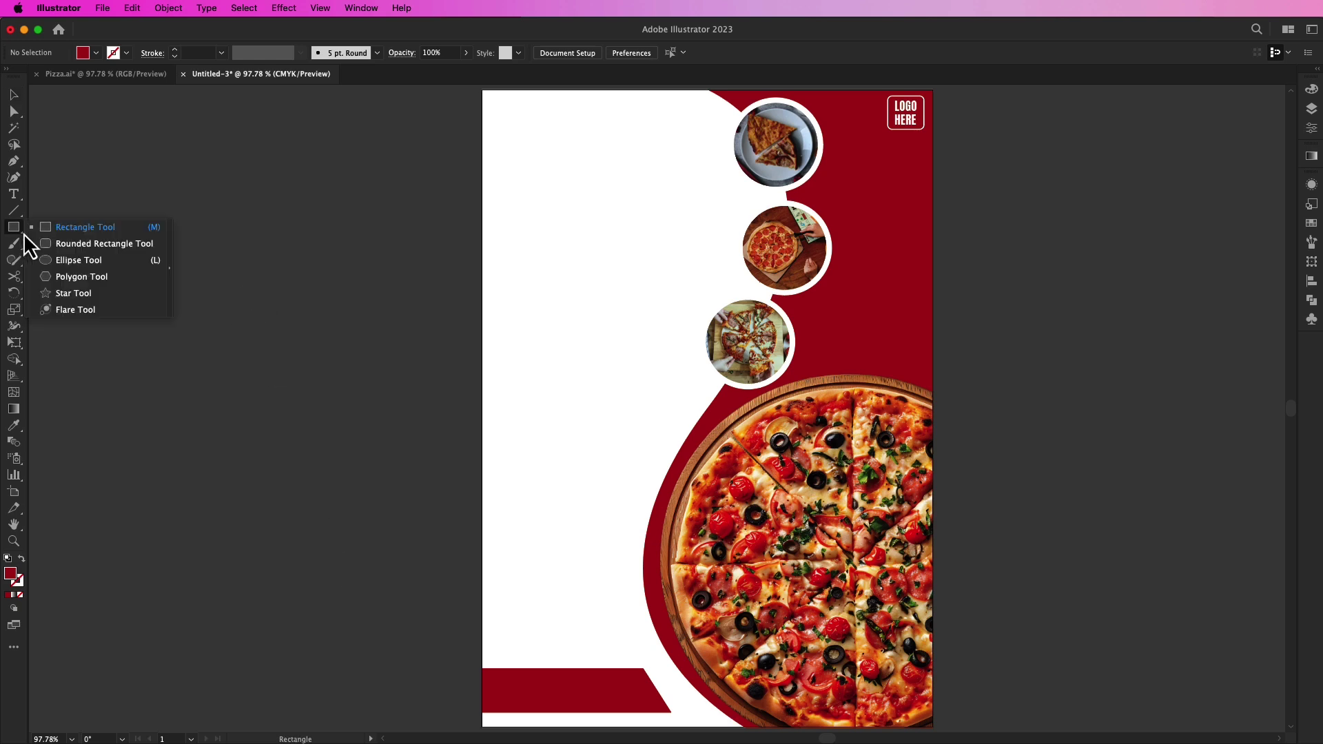
click(76, 227)
drag(229, 228, 360, 357)
key(v)
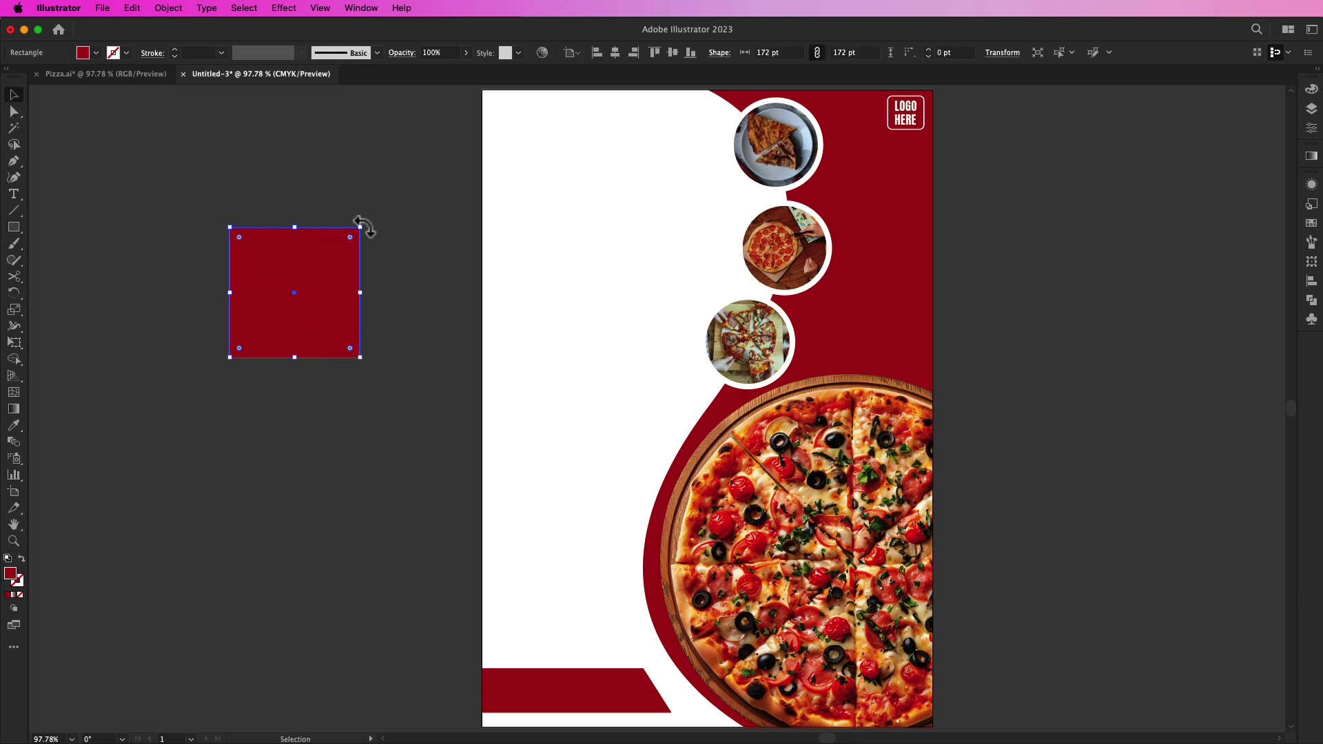
drag(360, 225, 300, 379)
drag(301, 324, 555, 109)
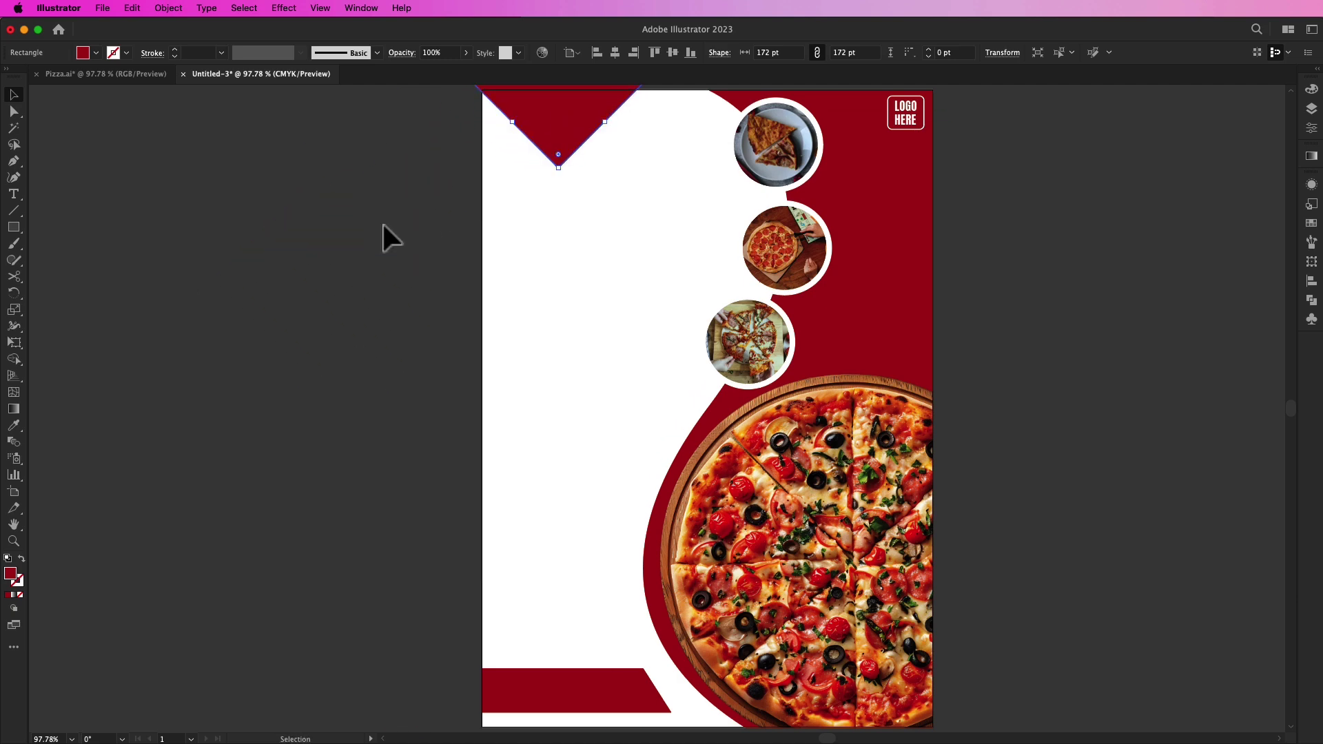
click(381, 222)
click(97, 7)
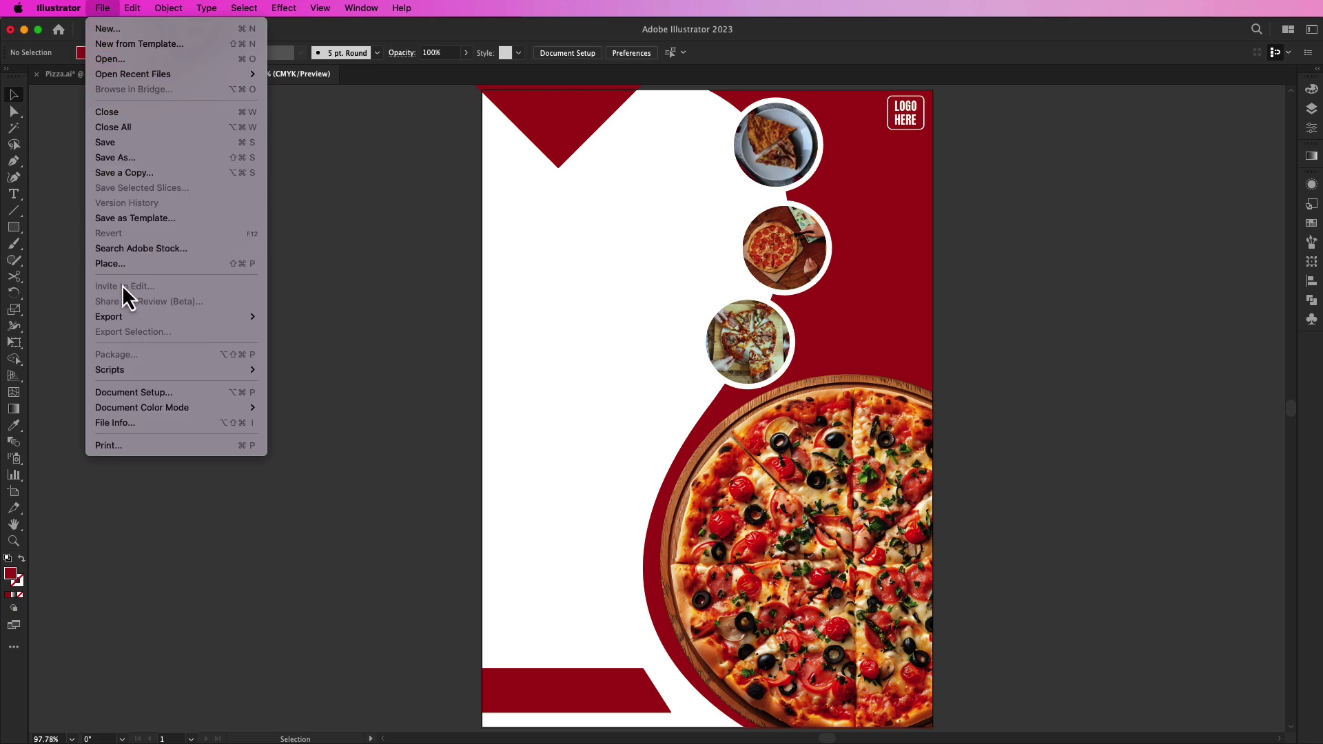
Step: Place the parsley and tomato images, then tilt and enlarge the tomato on the upper-right edge
click(124, 264)
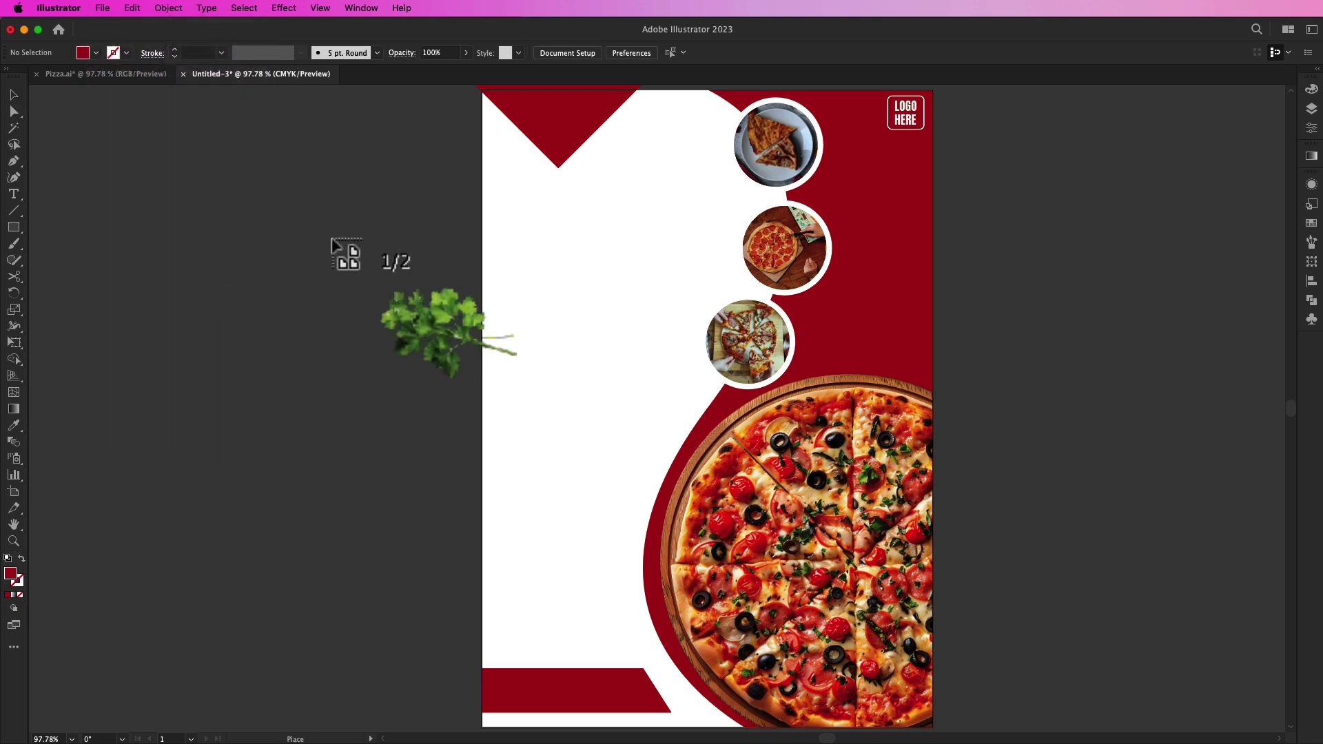
click(210, 195)
click(271, 369)
drag(271, 381, 940, 257)
mouse_move(993, 297)
mouse_down()
mouse_move(955, 284)
mouse_move(1004, 283)
mouse_up()
drag(907, 286, 918, 277)
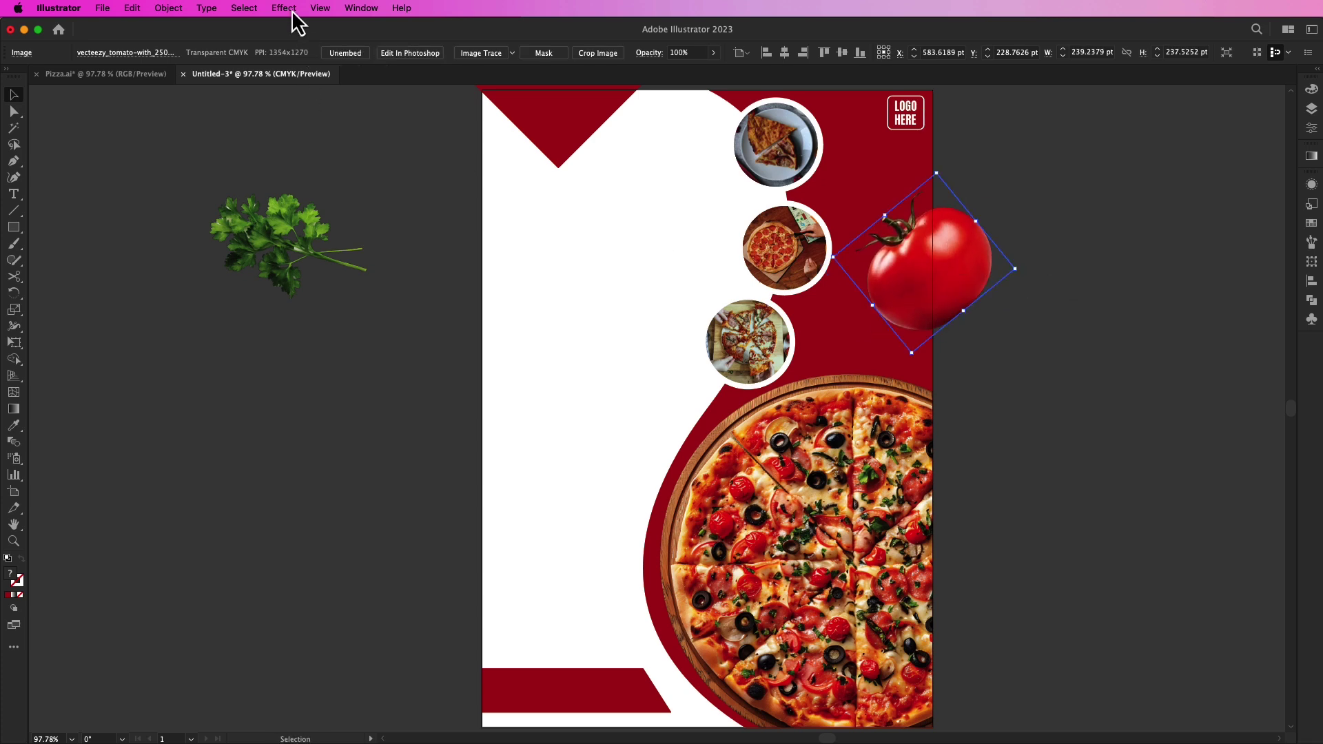
Step: Add a drop shadow to the tomato
click(287, 9)
mouse_move(304, 229)
mouse_move(387, 213)
click(516, 211)
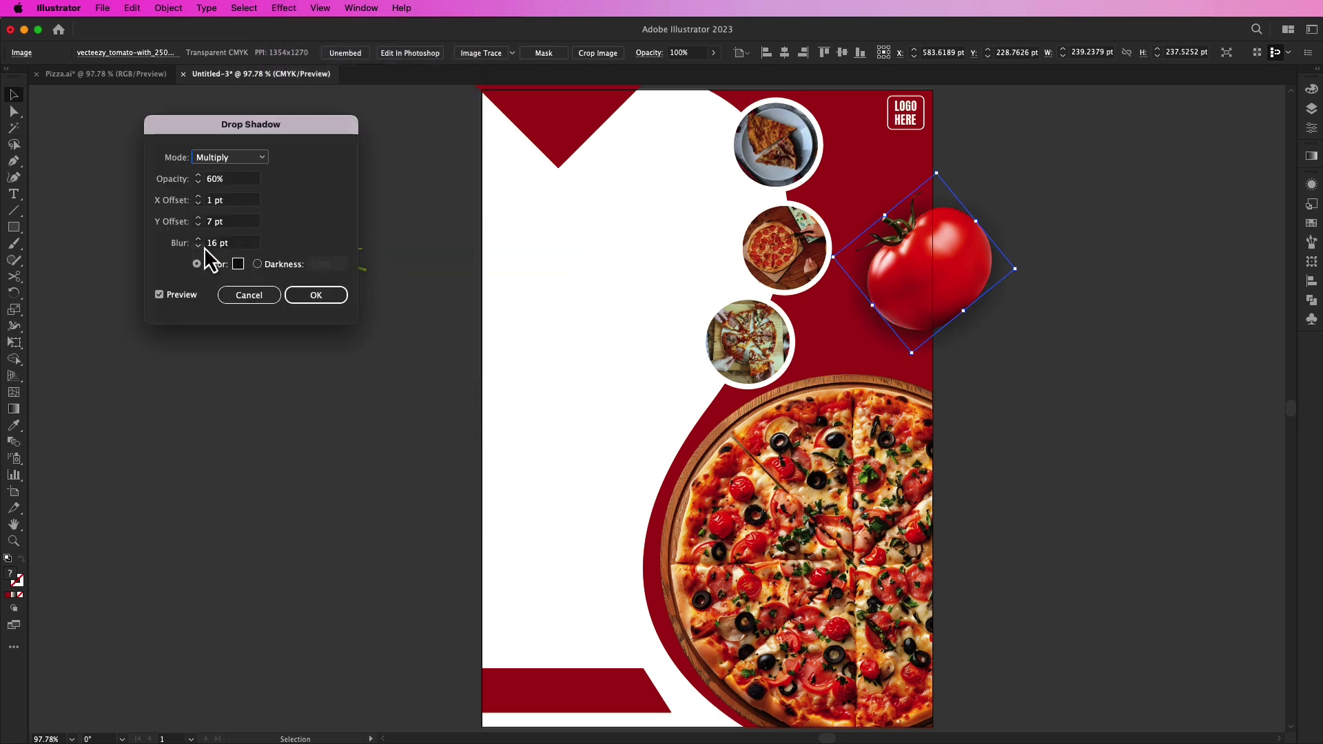
click(199, 181)
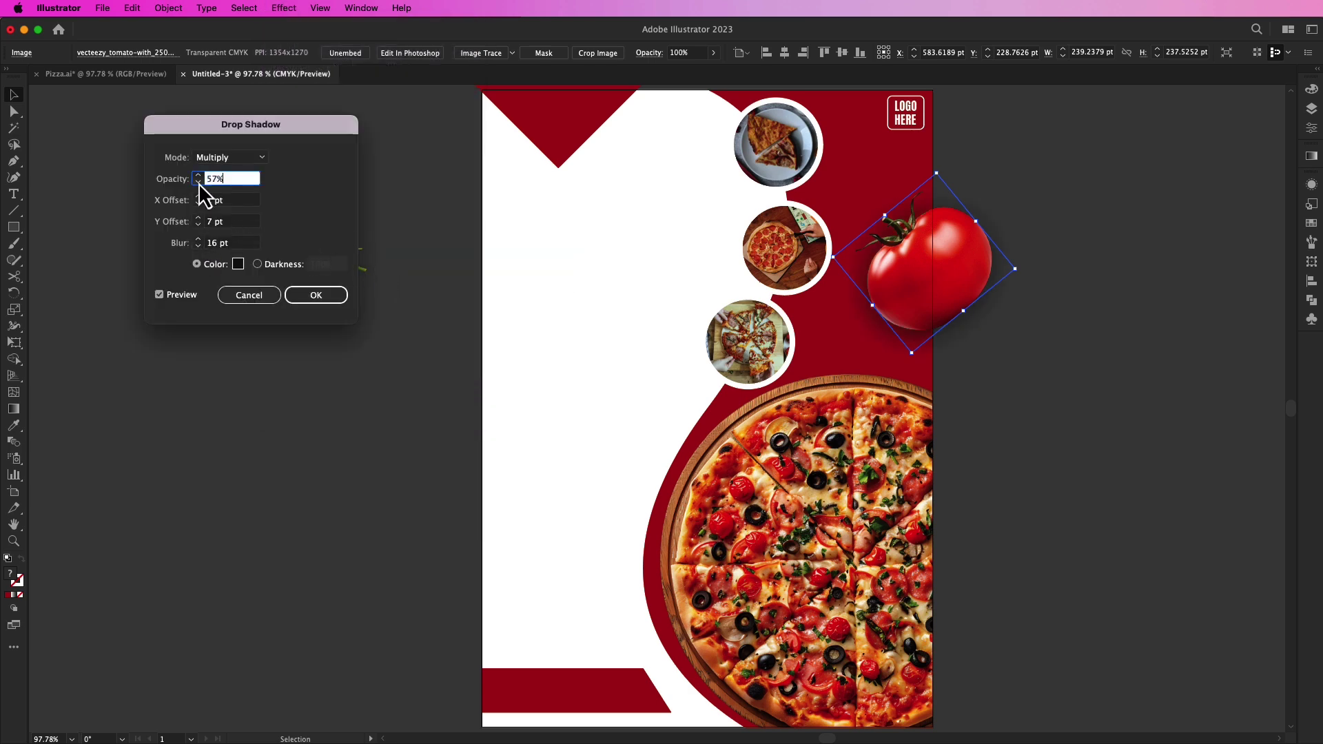
click(316, 296)
Step: Apply a radial blur to the tomato
click(285, 8)
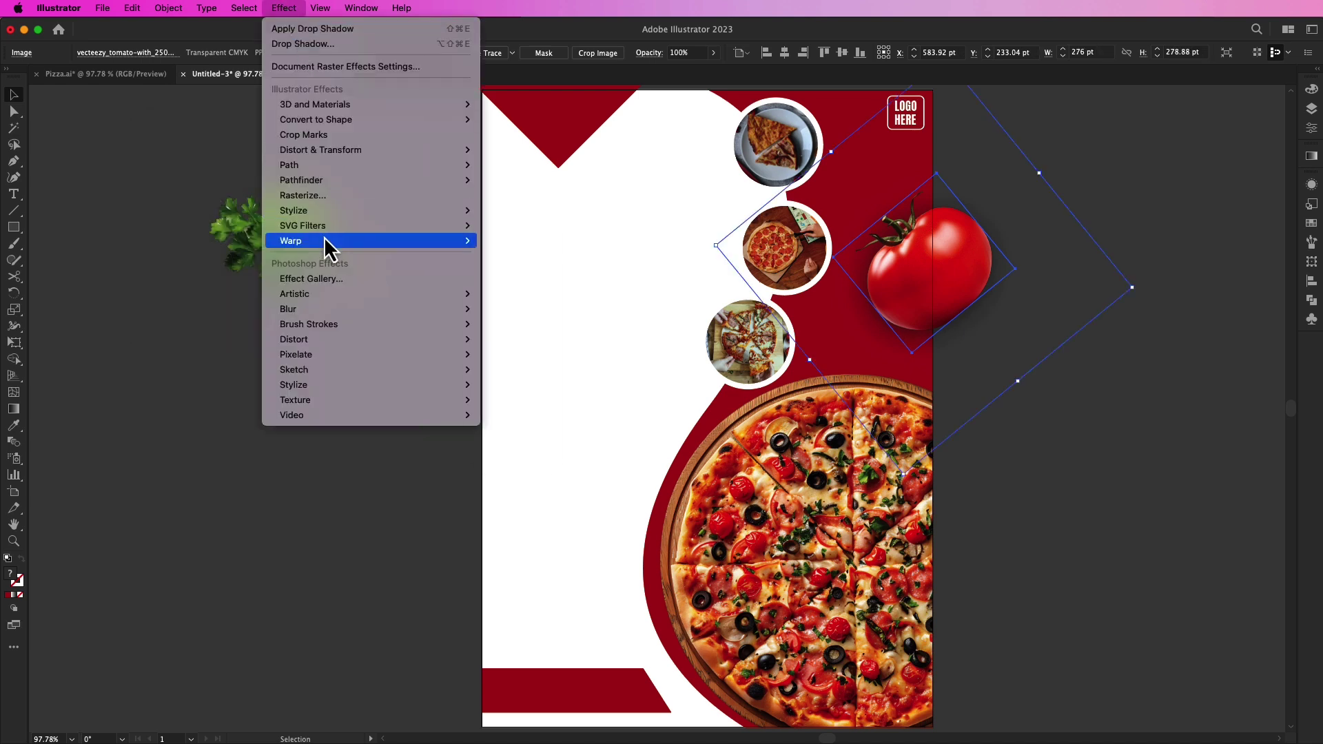
mouse_move(308, 313)
click(520, 325)
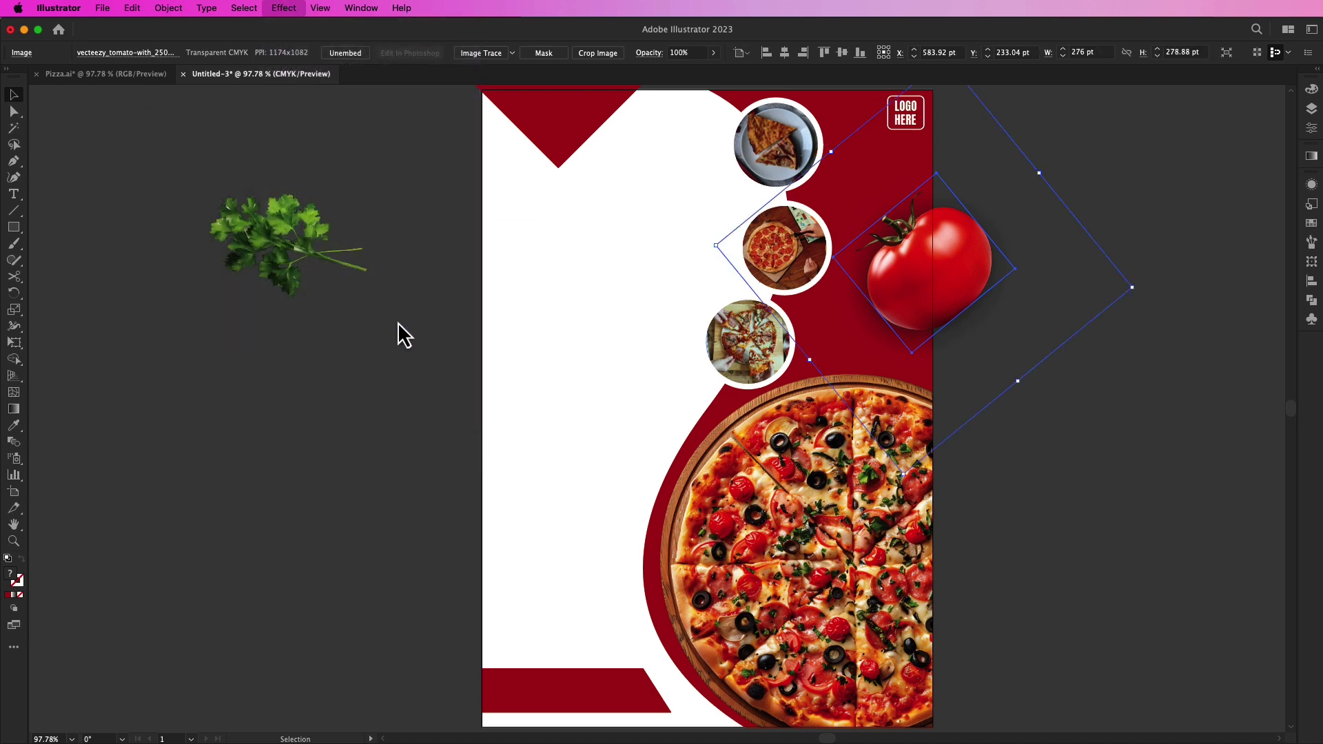
key(Return)
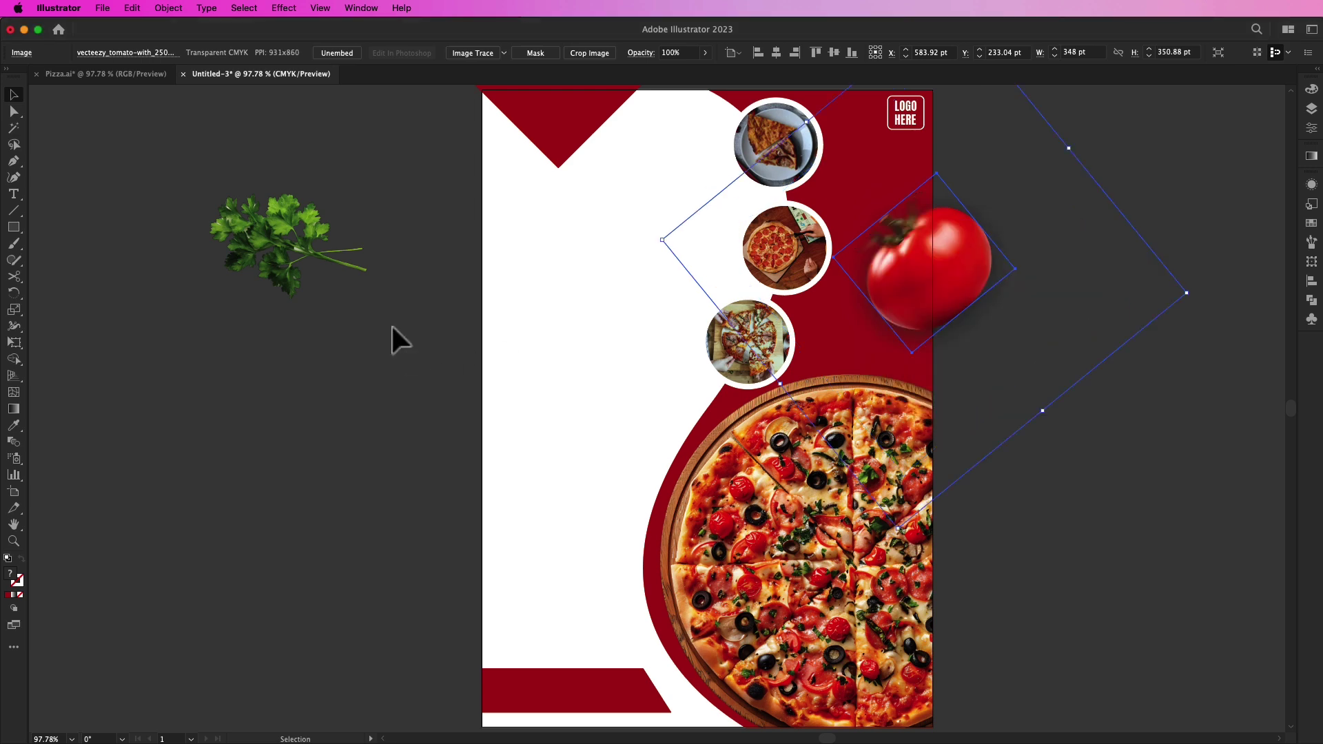
click(392, 327)
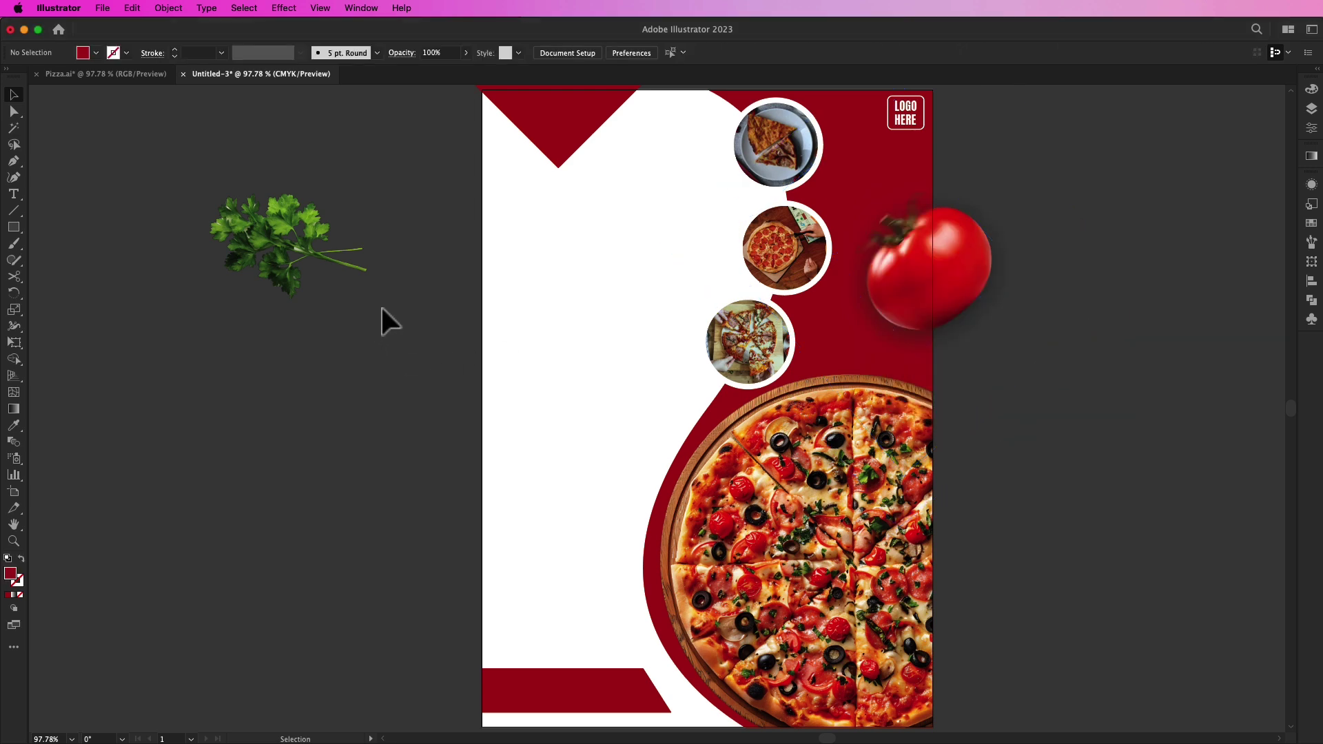
Step: Rotate the parsley more upright and shrink it beside the page
click(280, 279)
drag(375, 198, 313, 338)
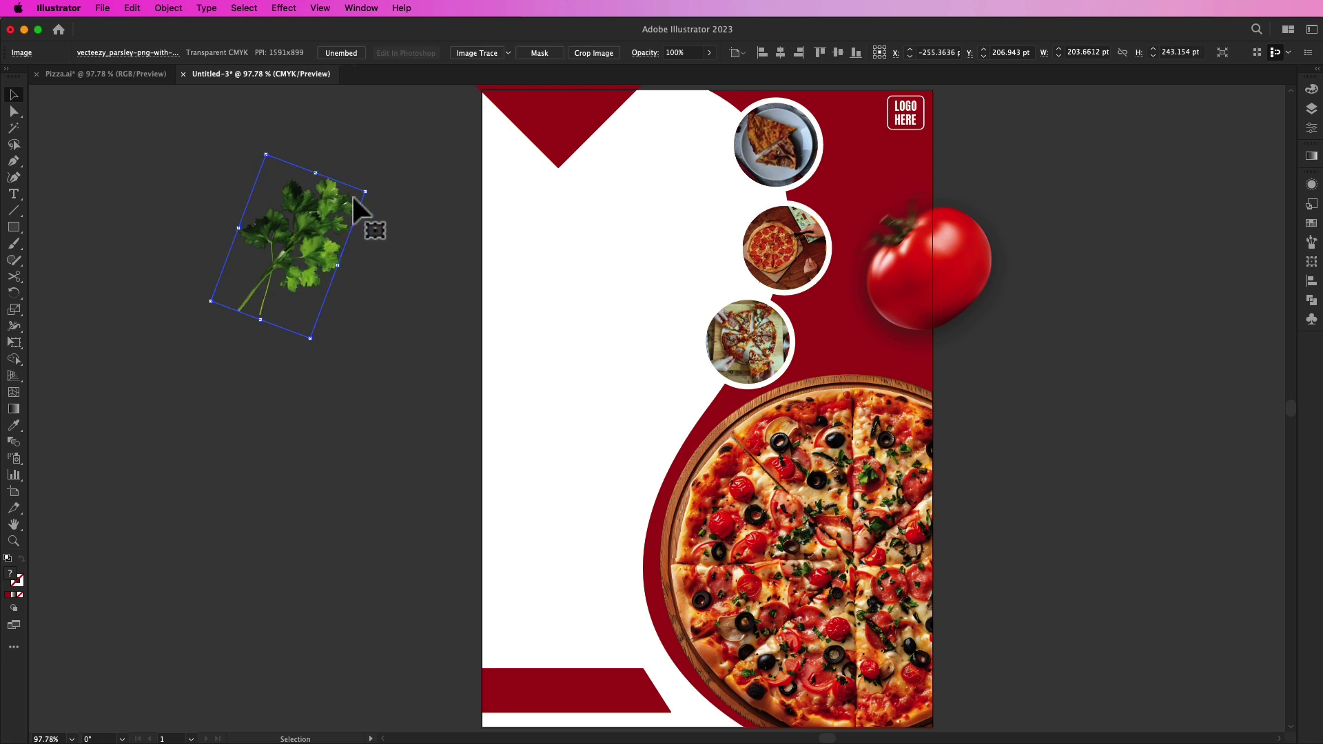
drag(367, 193, 211, 167)
click(367, 222)
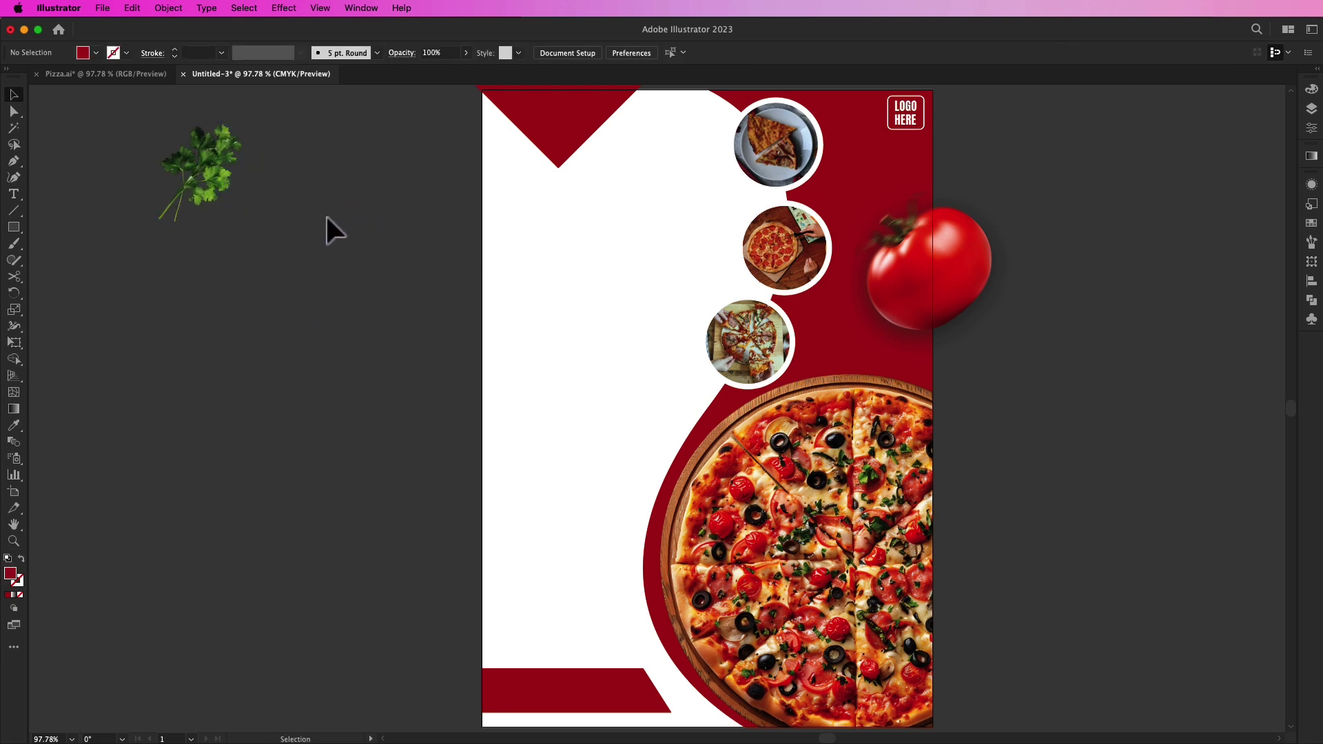
Step: Type a large dark red PIZZA headline at the flyer's upper left
click(13, 194)
click(514, 235)
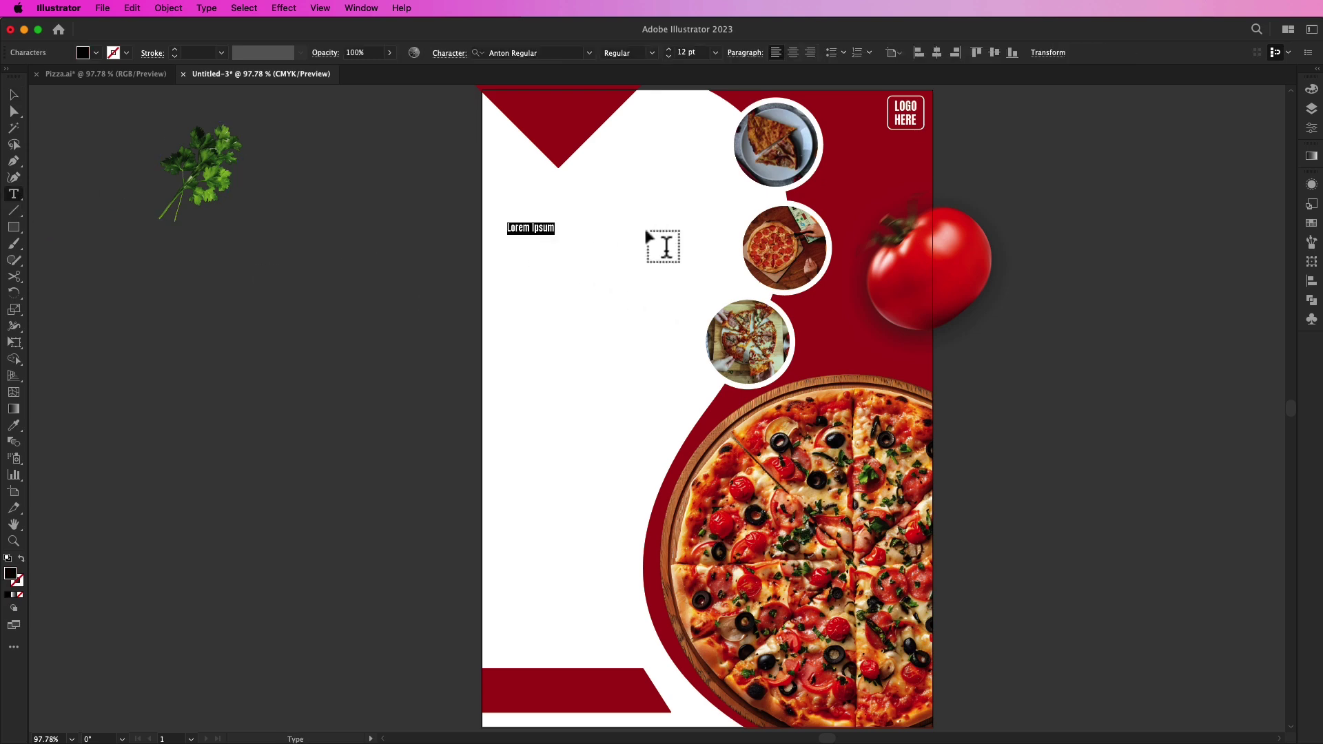
key(BackSpace)
text(PIZZA)
click(14, 95)
drag(526, 235, 698, 301)
drag(641, 236, 658, 271)
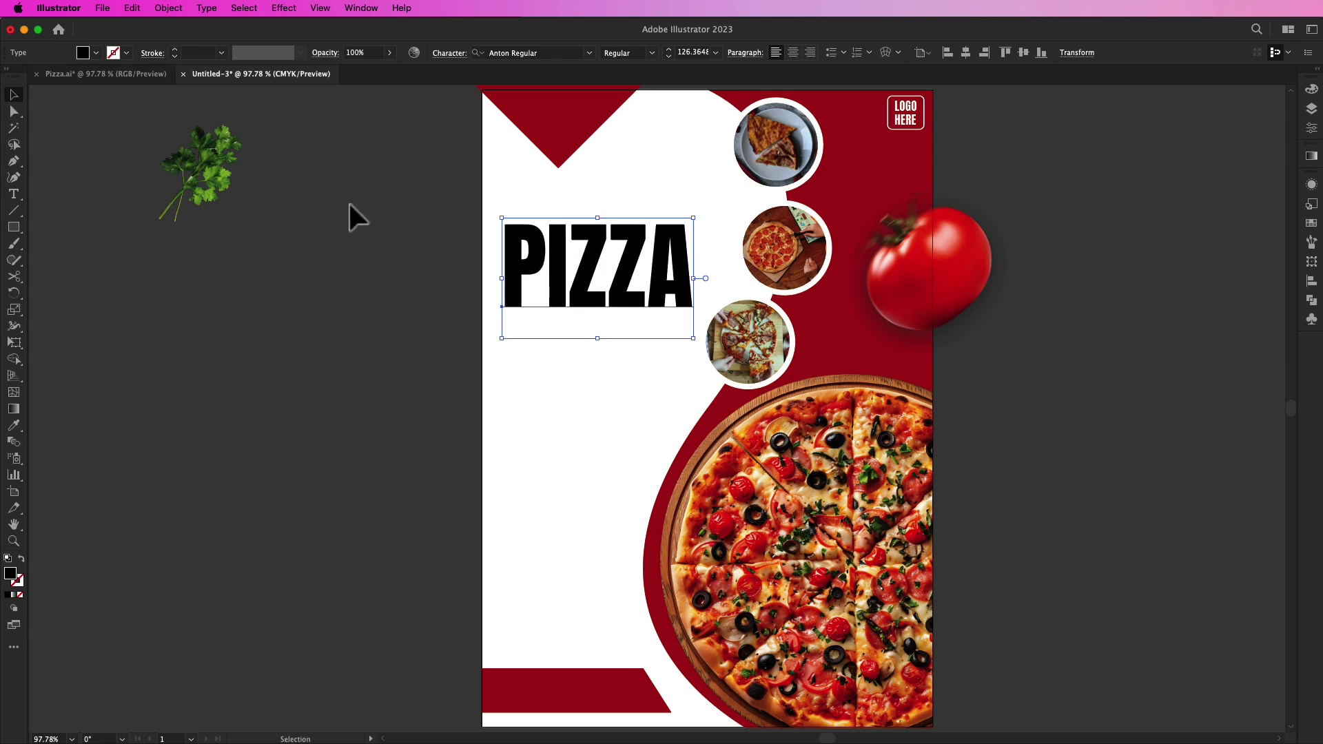
click(113, 53)
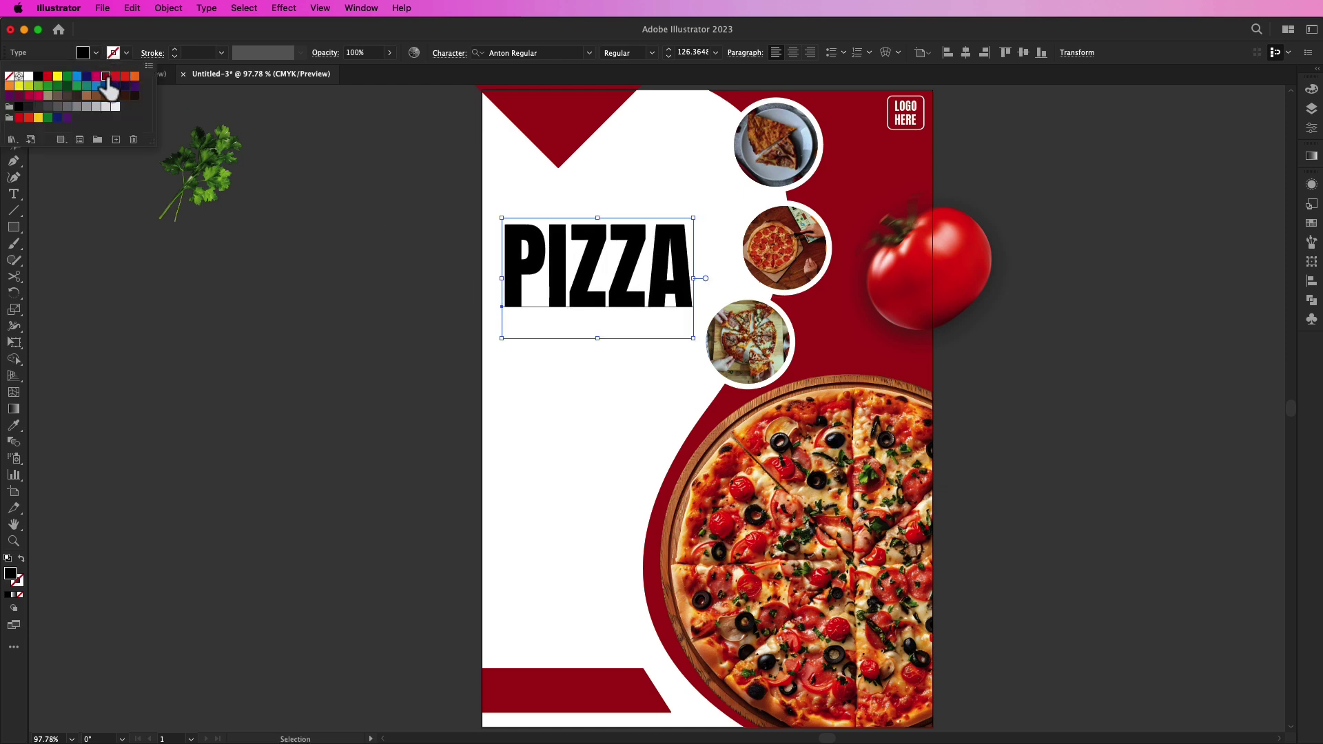
click(105, 76)
click(330, 195)
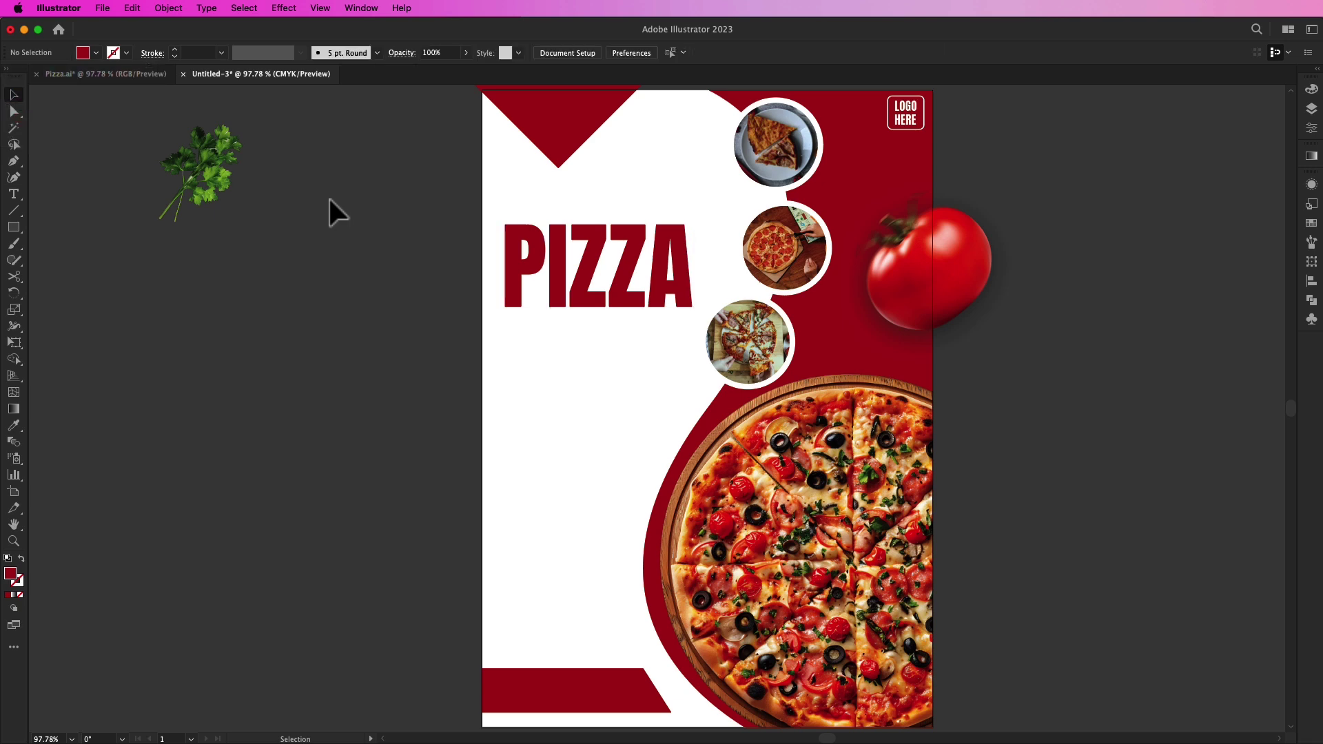
Step: Type Delicious and move it, enlarged, above PIZZA
click(14, 193)
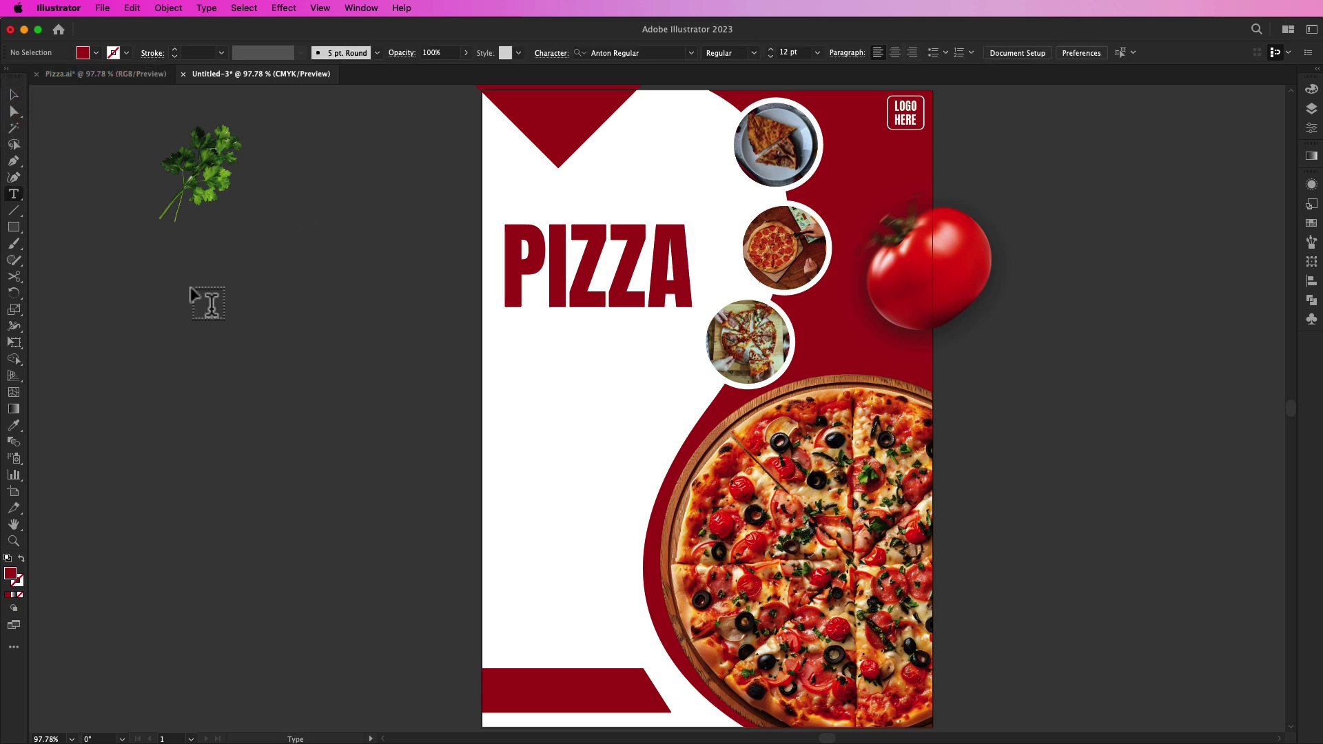
click(186, 286)
text(Delicious)
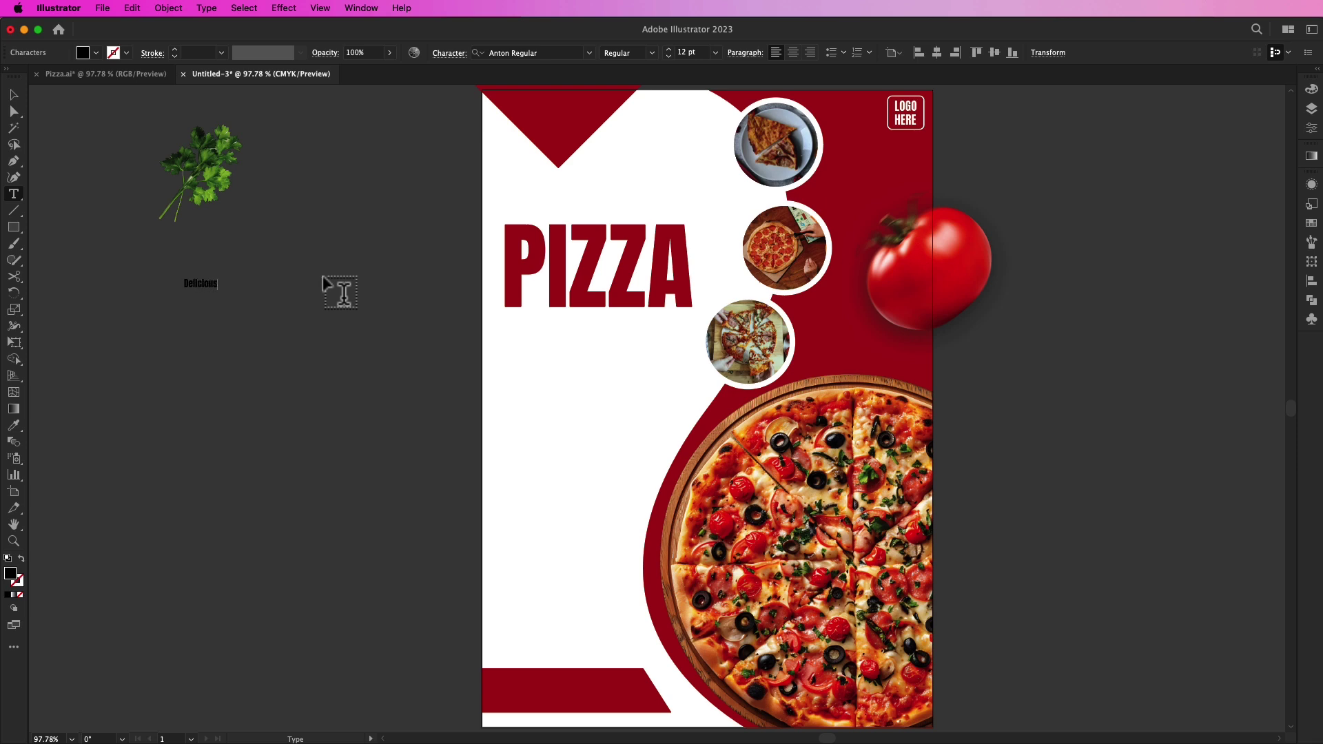
click(14, 96)
drag(221, 291, 598, 219)
Step: Set Delicious in Dancing Script Bold, enlarge it and colour it dark red
click(591, 53)
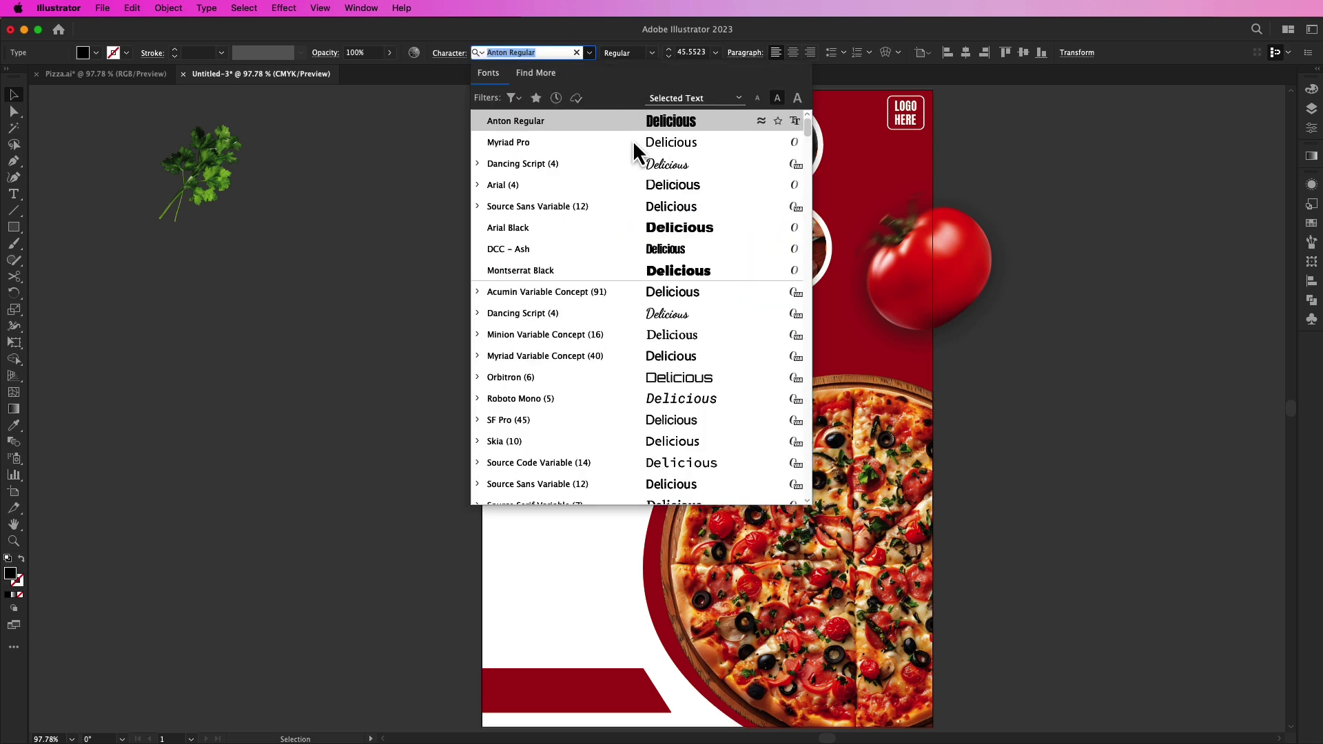
click(655, 164)
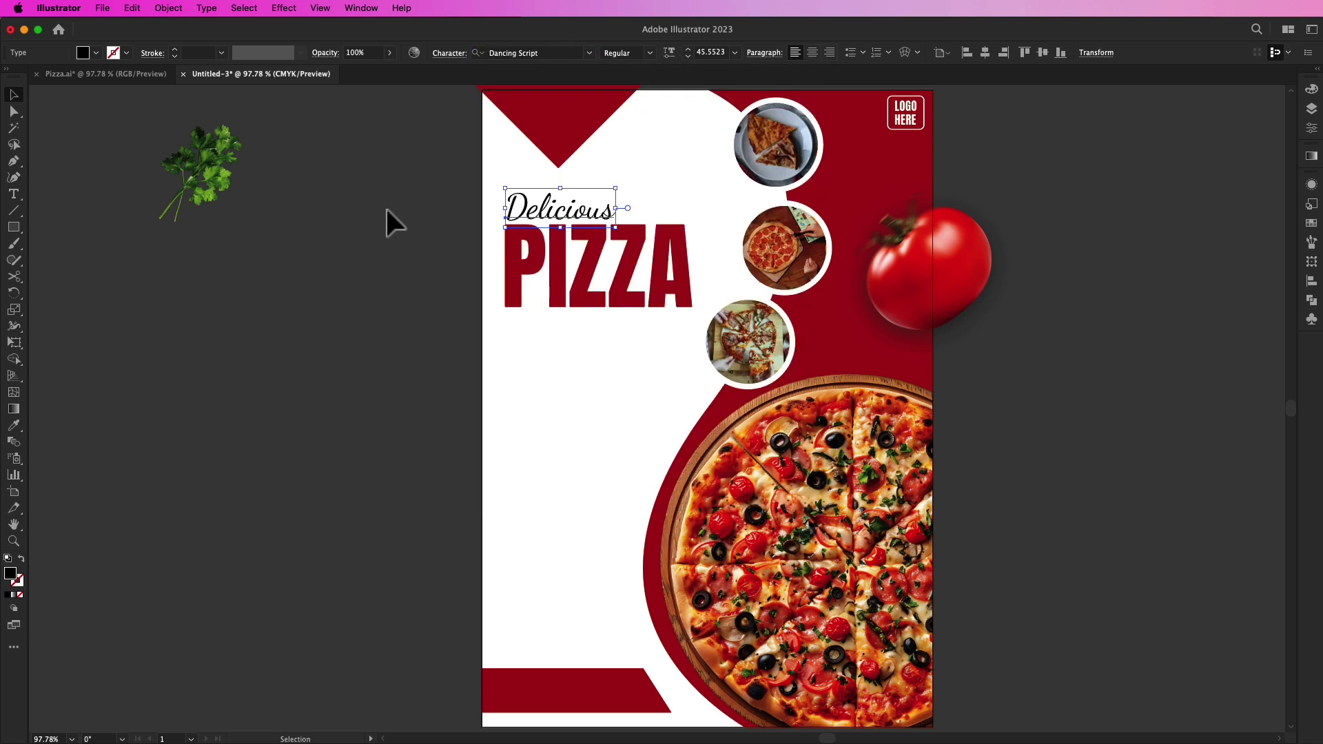
click(650, 53)
click(635, 110)
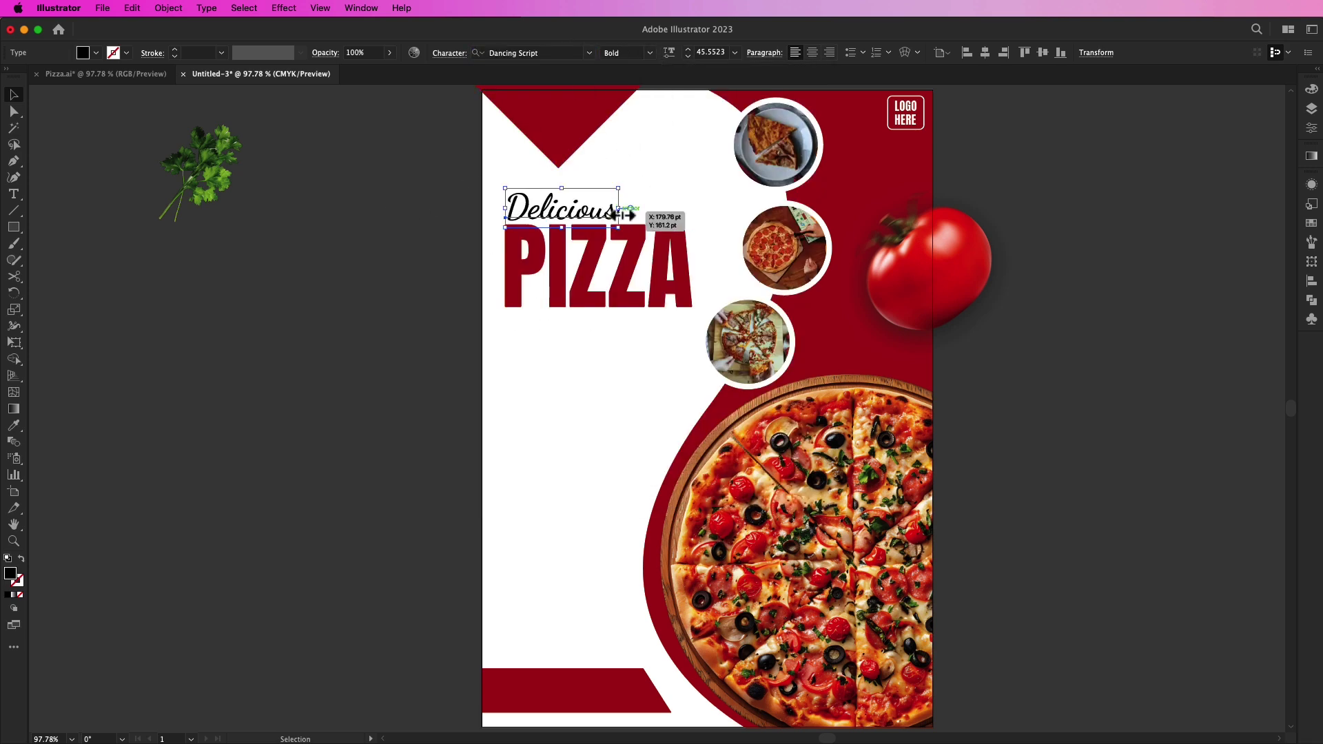
drag(619, 208, 692, 200)
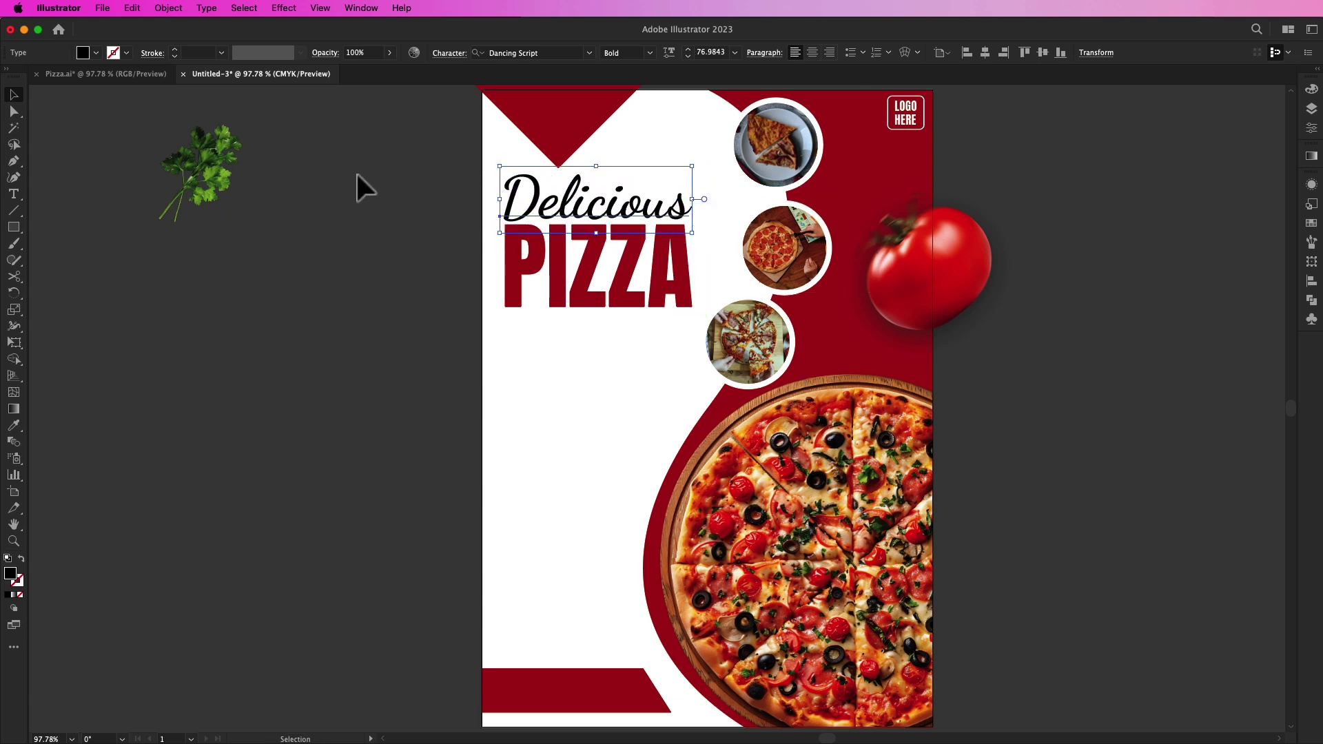
click(96, 53)
click(106, 78)
click(364, 238)
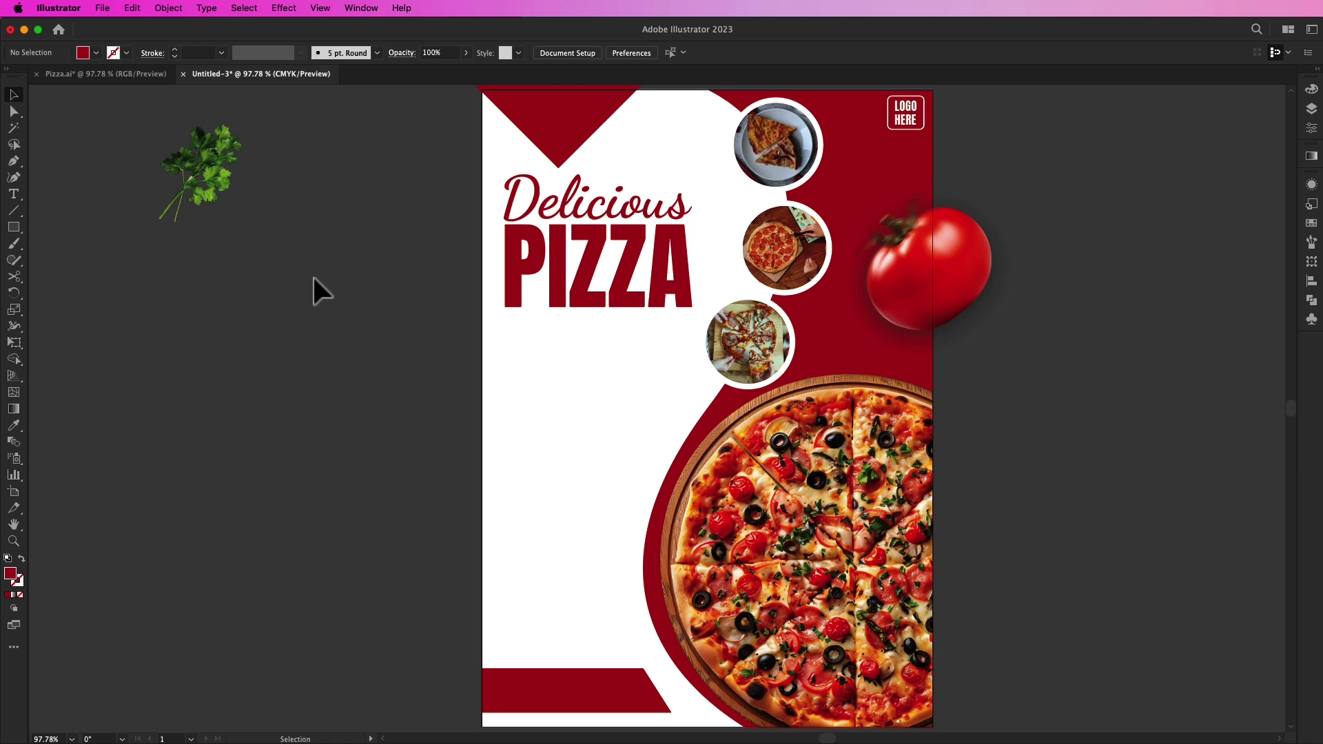
Step: Move the three pizza photo circles off the page and scale them down slightly
click(753, 345)
shift+click(785, 248)
shift+click(792, 164)
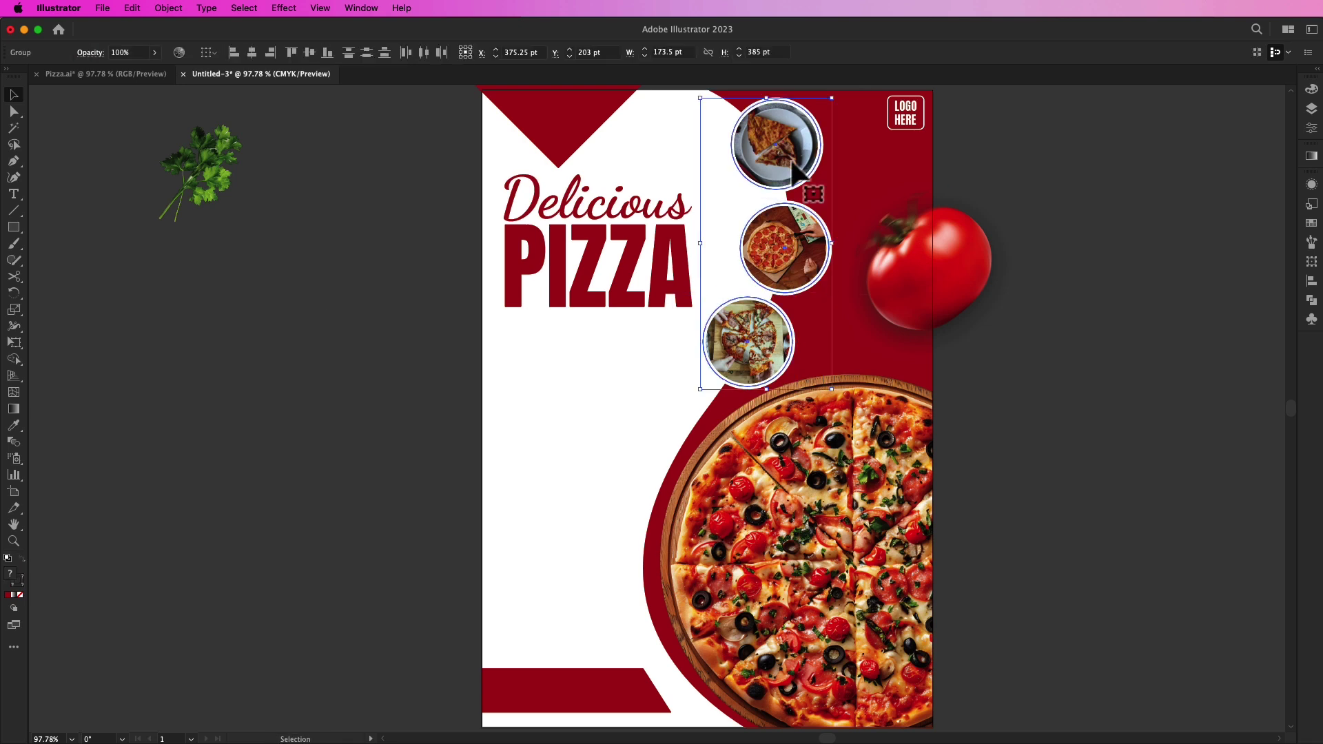
drag(792, 165, 1133, 166)
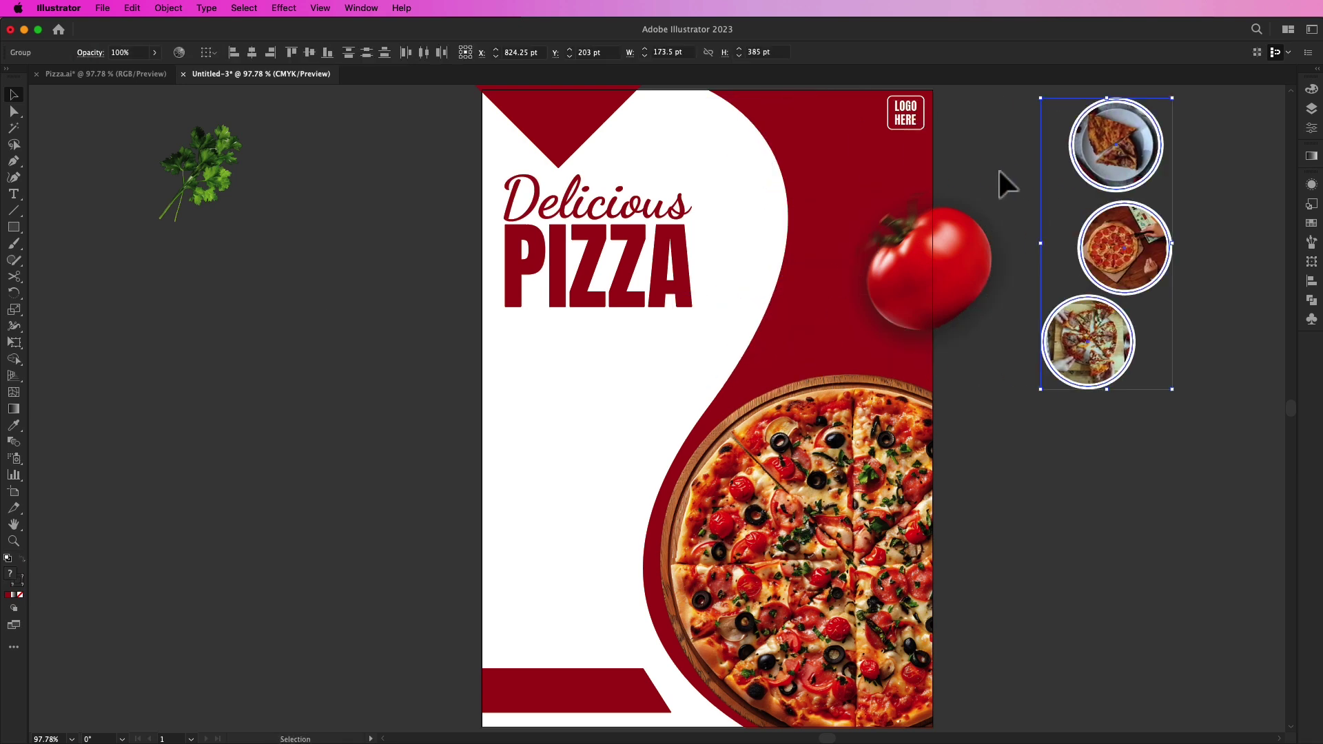
click(1206, 289)
drag(1150, 266, 1157, 263)
shift+click(1097, 321)
shift+click(1164, 157)
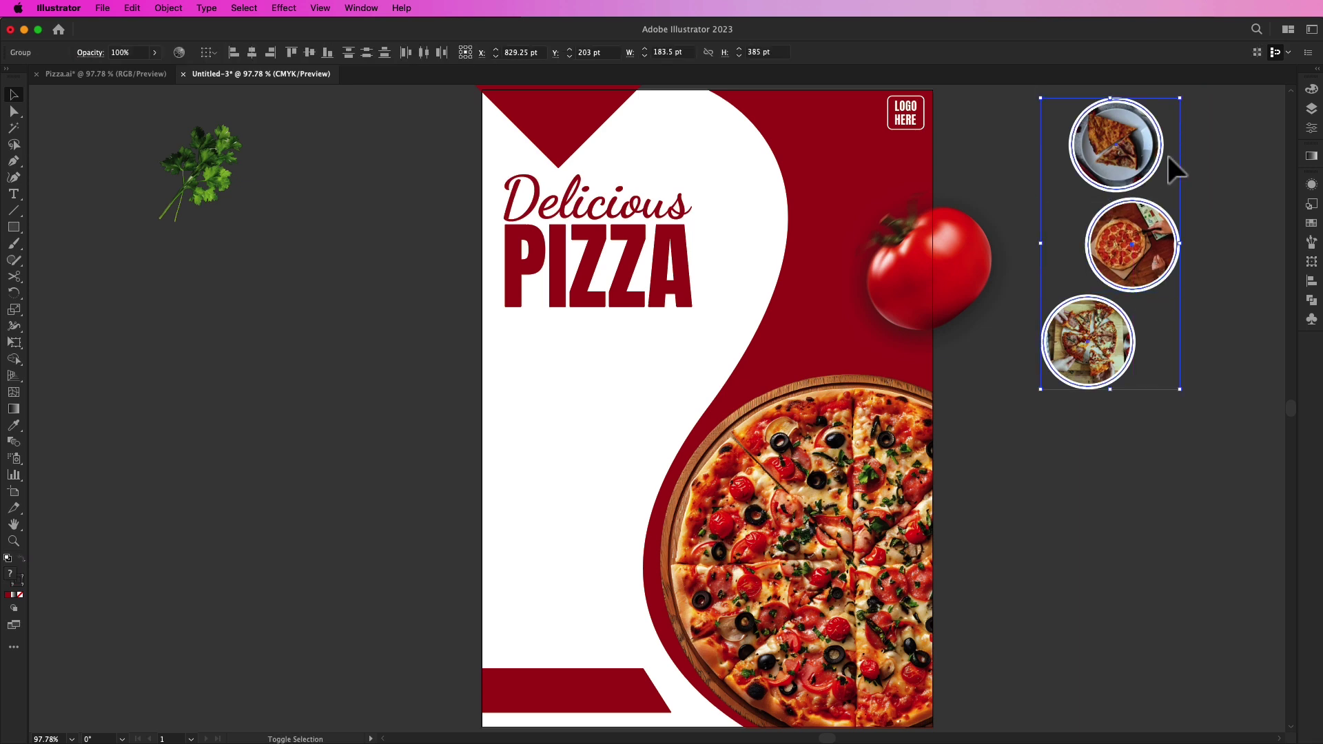
drag(1185, 102, 1173, 124)
click(1186, 194)
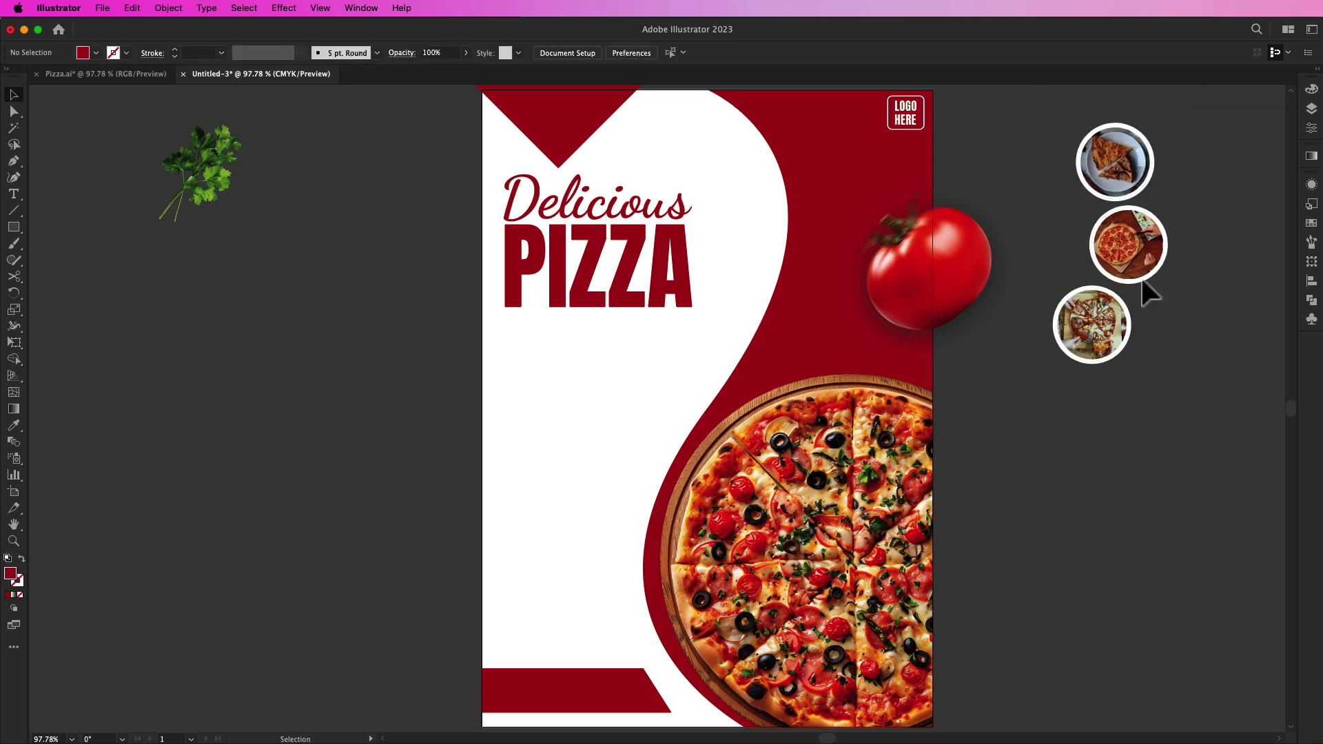
Step: Draw a curved Pen path along the white wave's edge and make it a stroked line
click(14, 160)
click(683, 90)
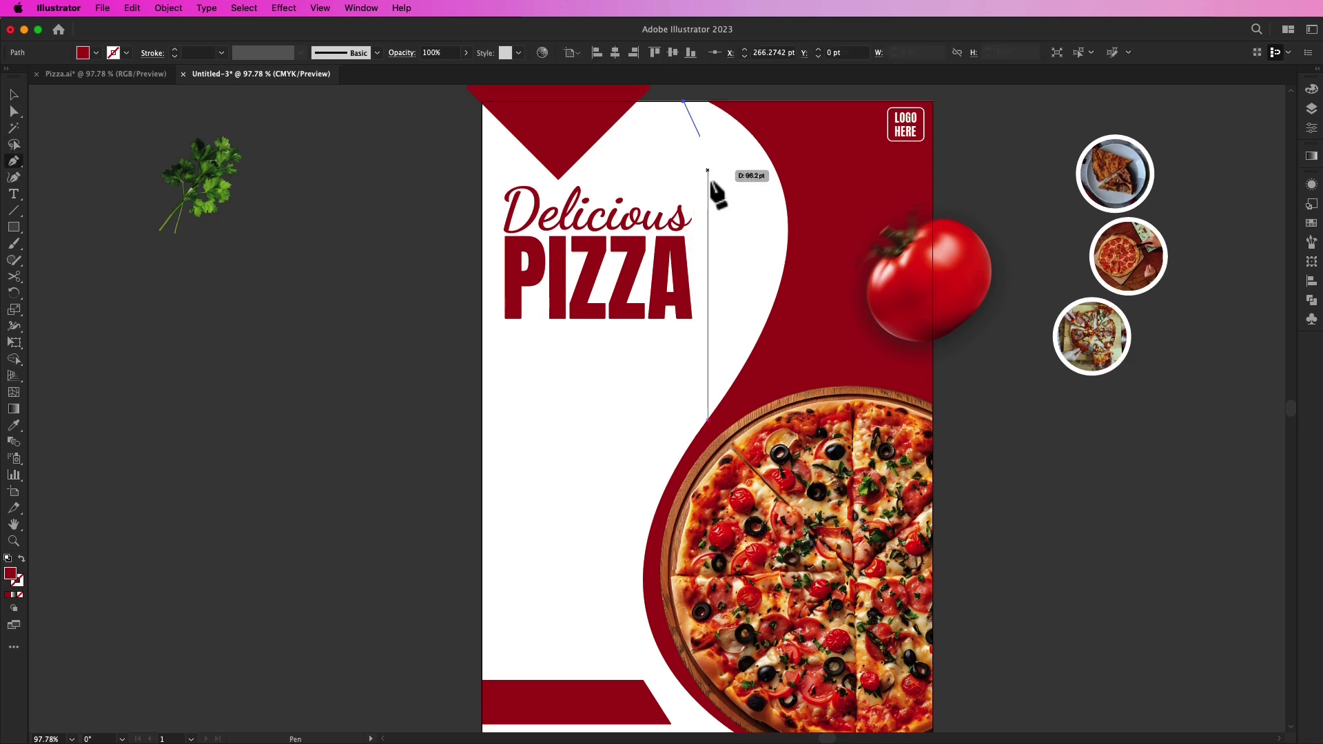
drag(720, 365, 586, 548)
key(v)
click(21, 559)
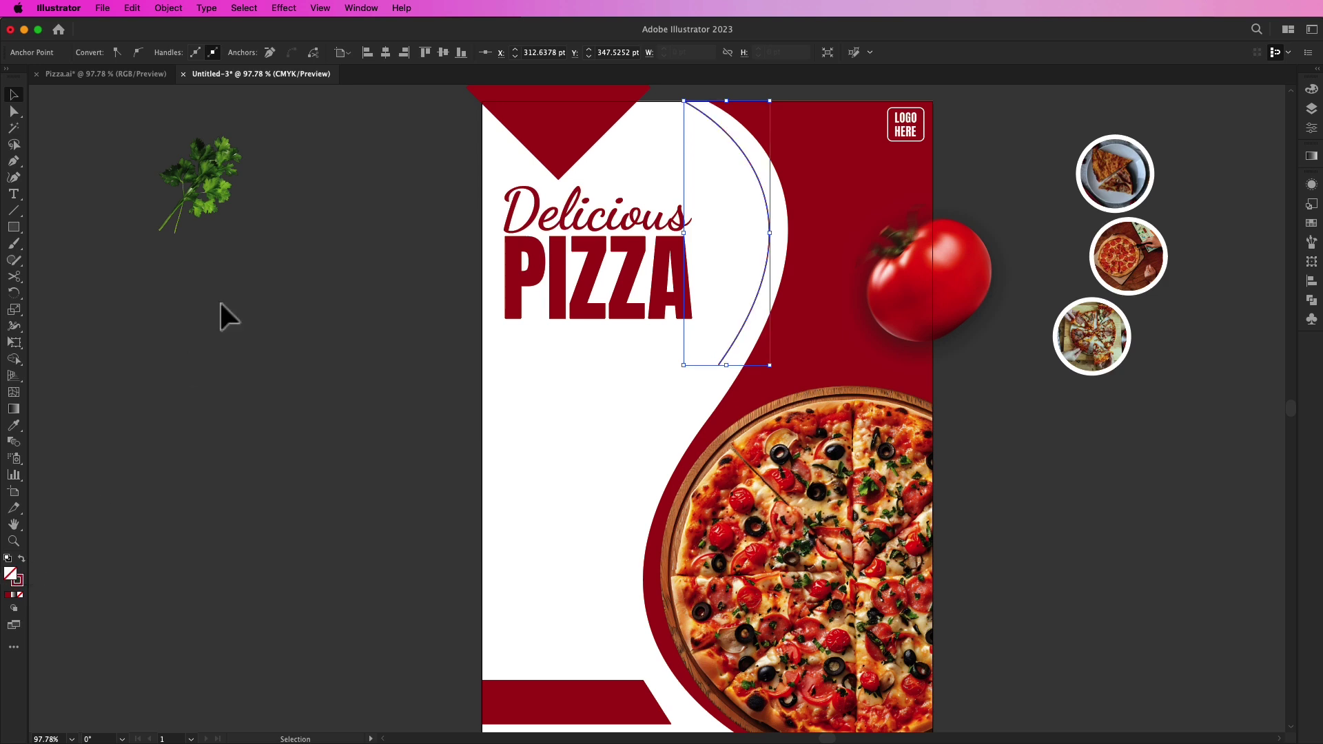
click(399, 238)
click(769, 273)
Step: Give the curve a 6 pt stroke with a tapering width profile; return one photo circle to the page
click(175, 50)
click(176, 49)
click(176, 50)
click(175, 50)
click(176, 50)
click(300, 53)
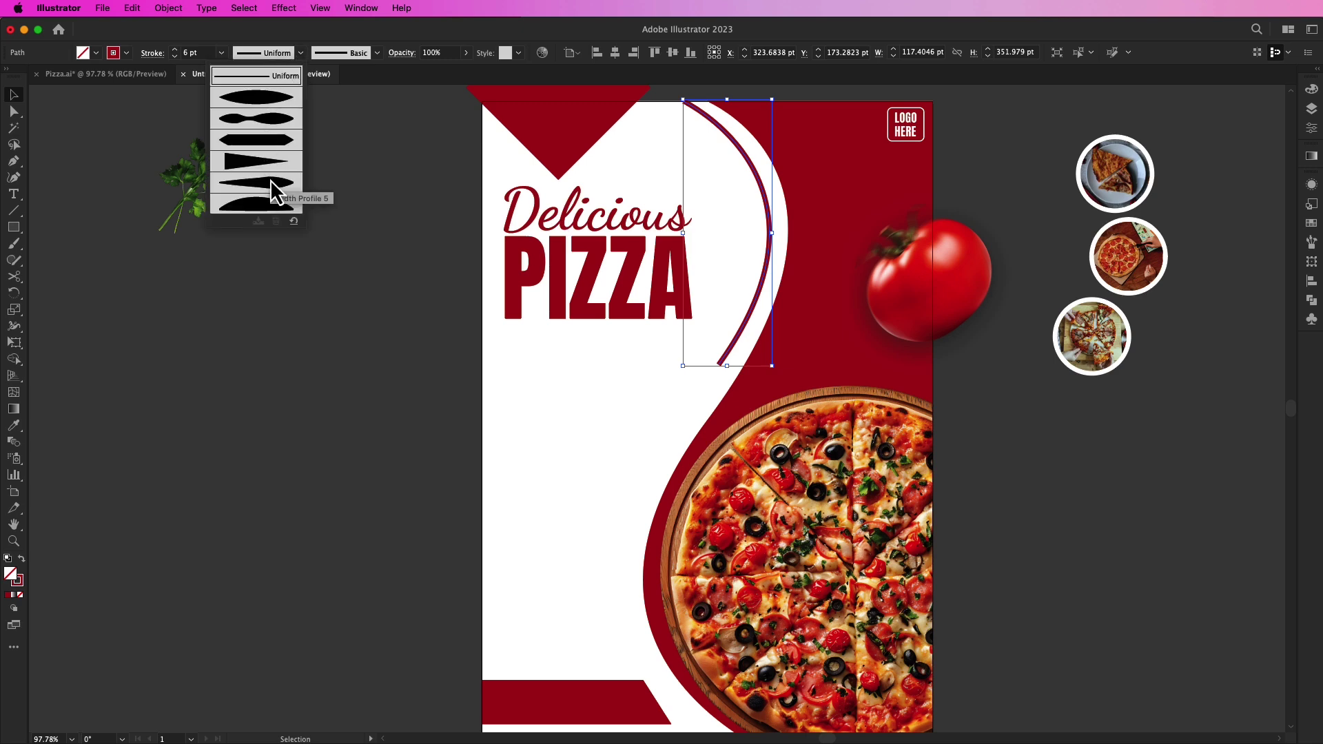
click(271, 182)
click(300, 53)
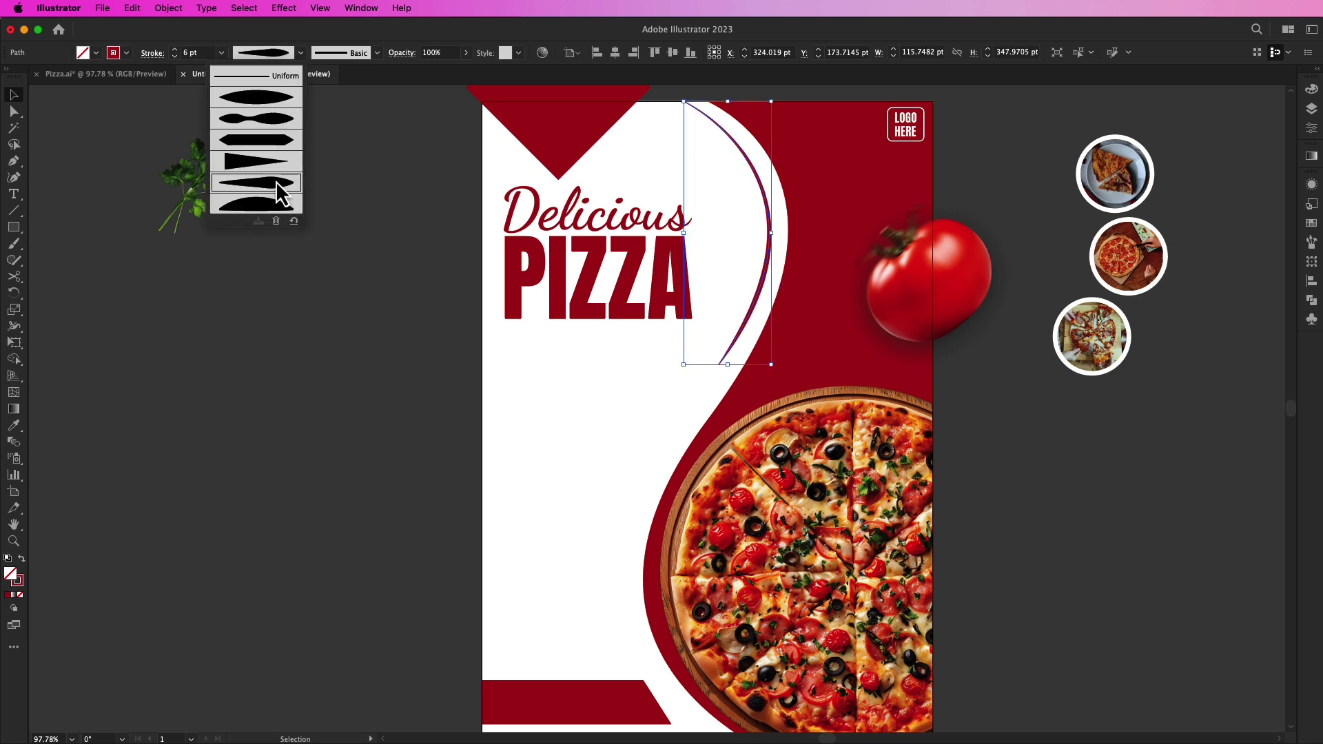
click(275, 181)
click(358, 187)
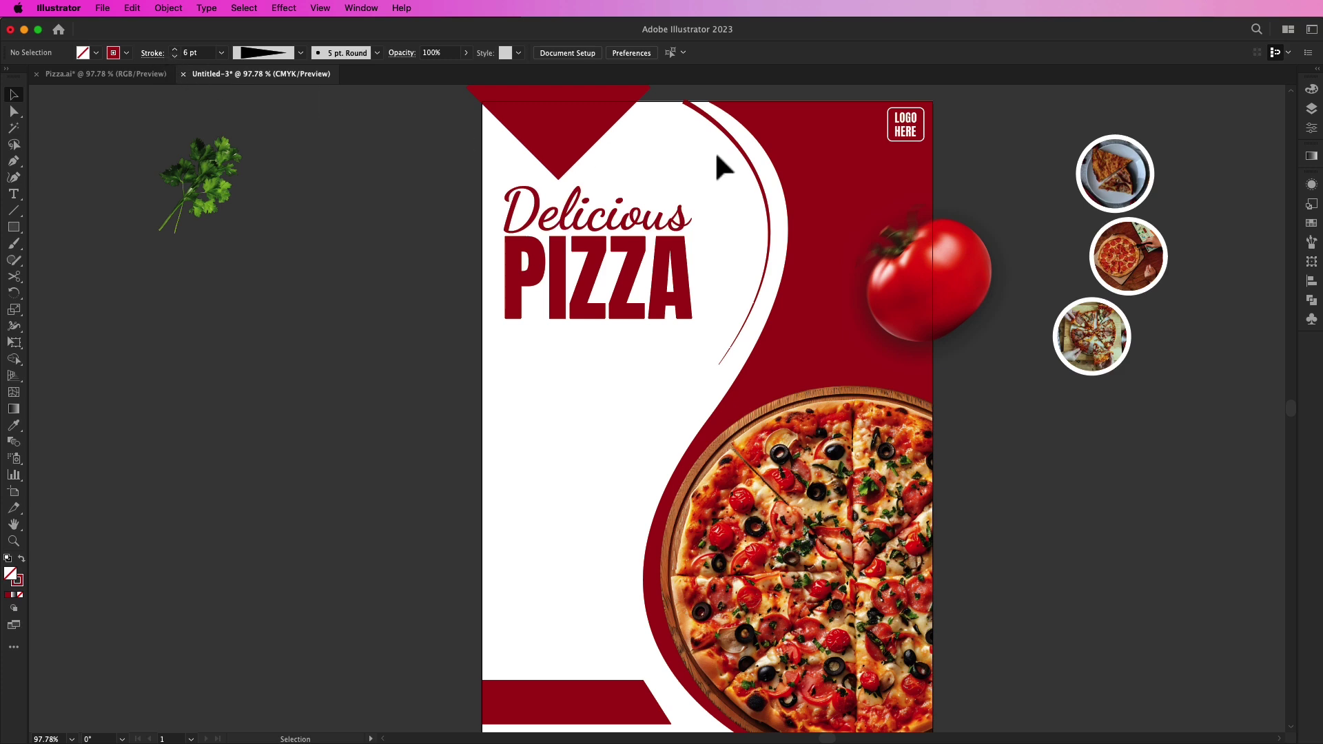
click(732, 144)
click(152, 53)
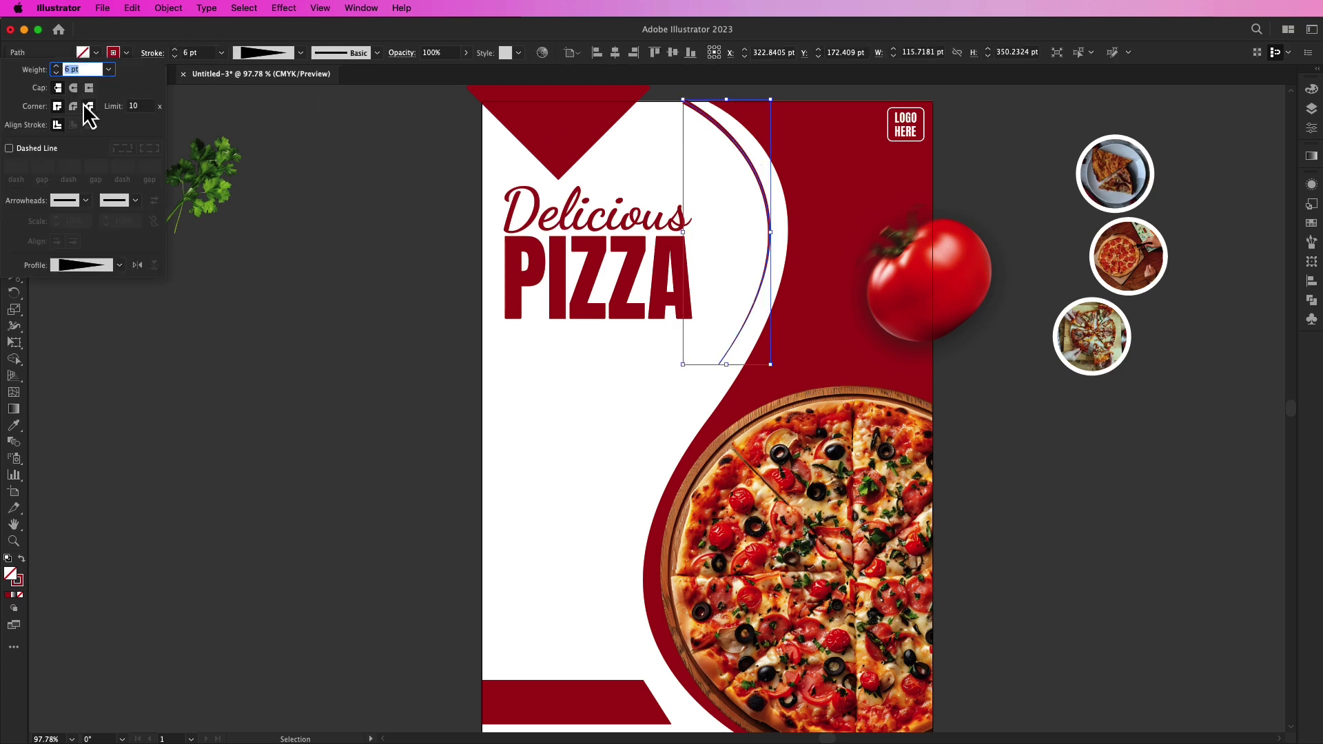
click(359, 181)
click(354, 175)
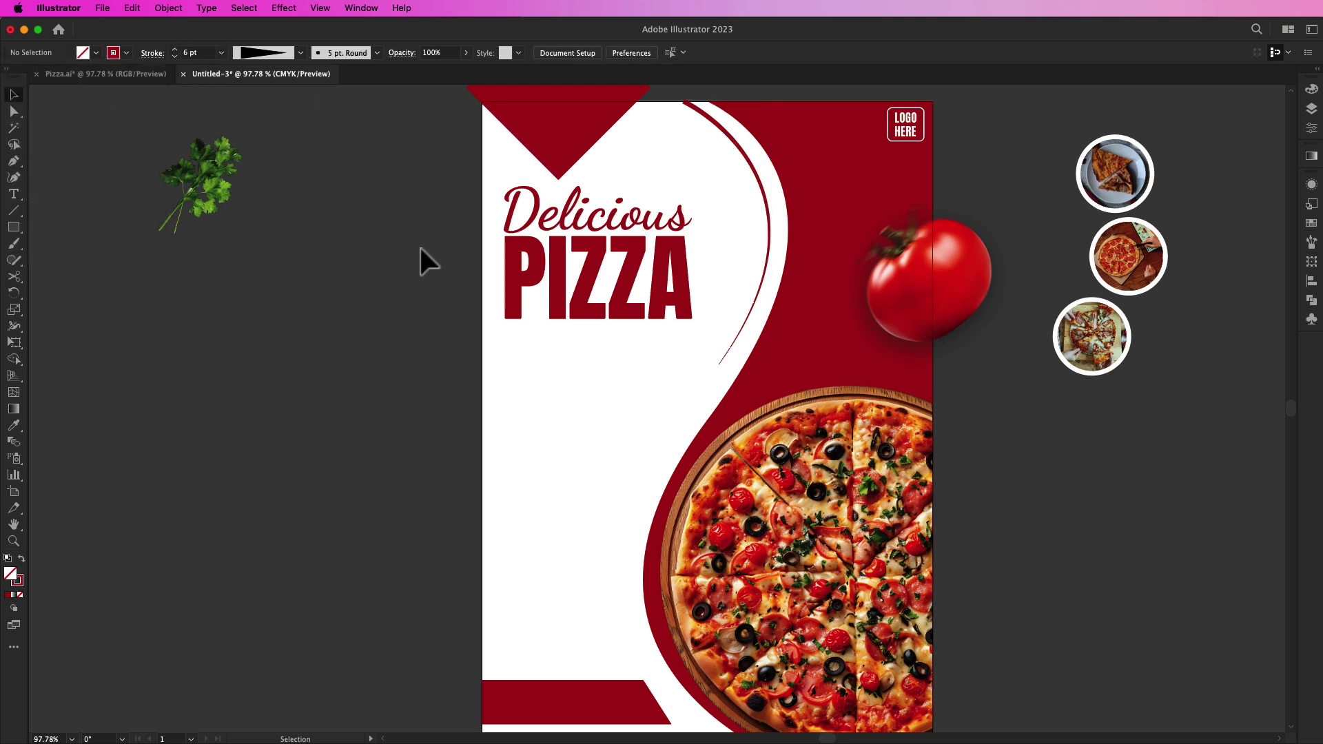
drag(1097, 357, 700, 375)
Step: Bring a photo circle to the front and move the other two onto the curve
right_click(755, 354)
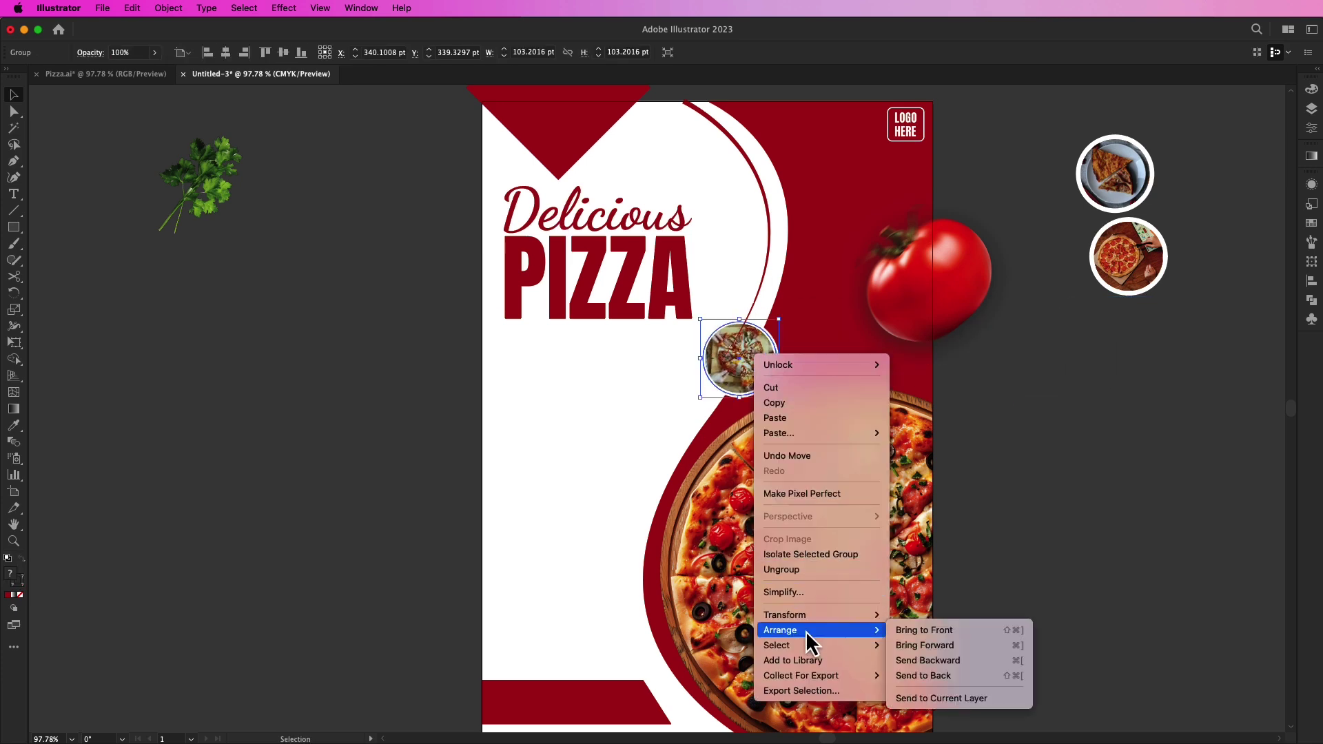
click(965, 630)
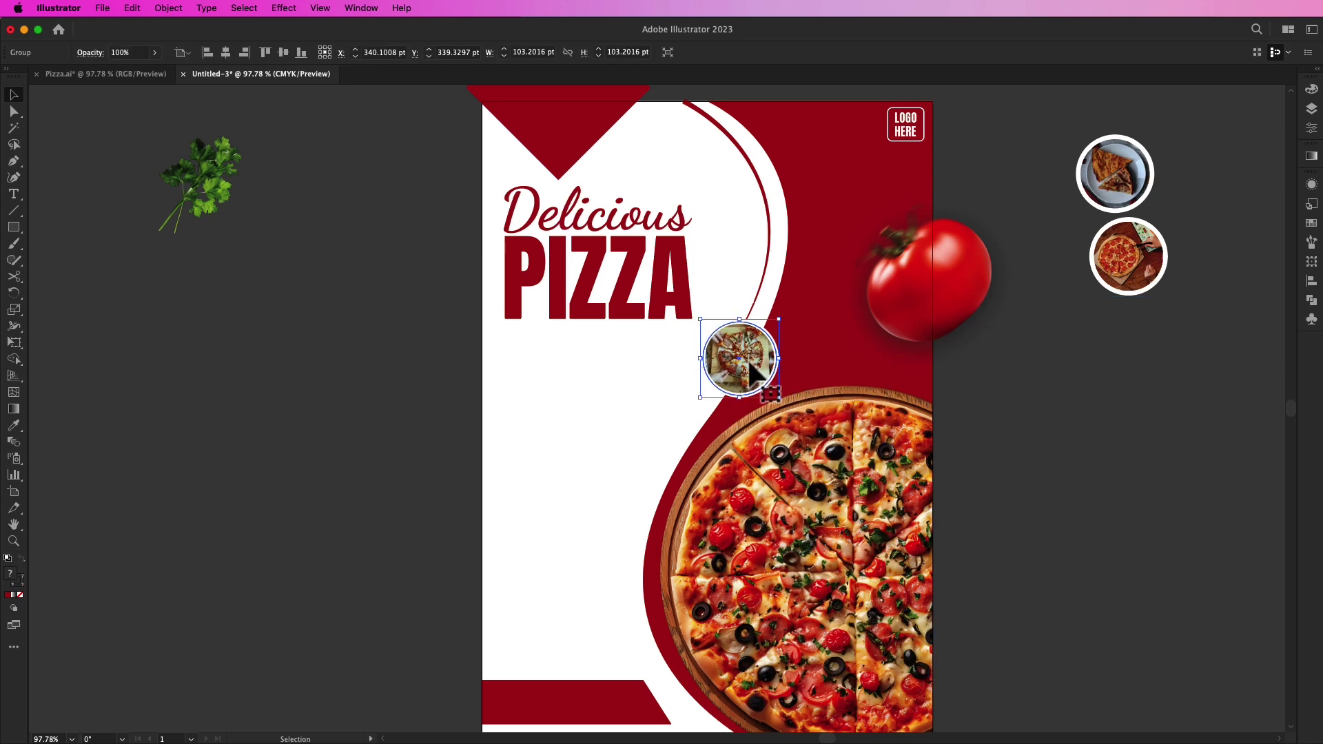
shift+click(1142, 273)
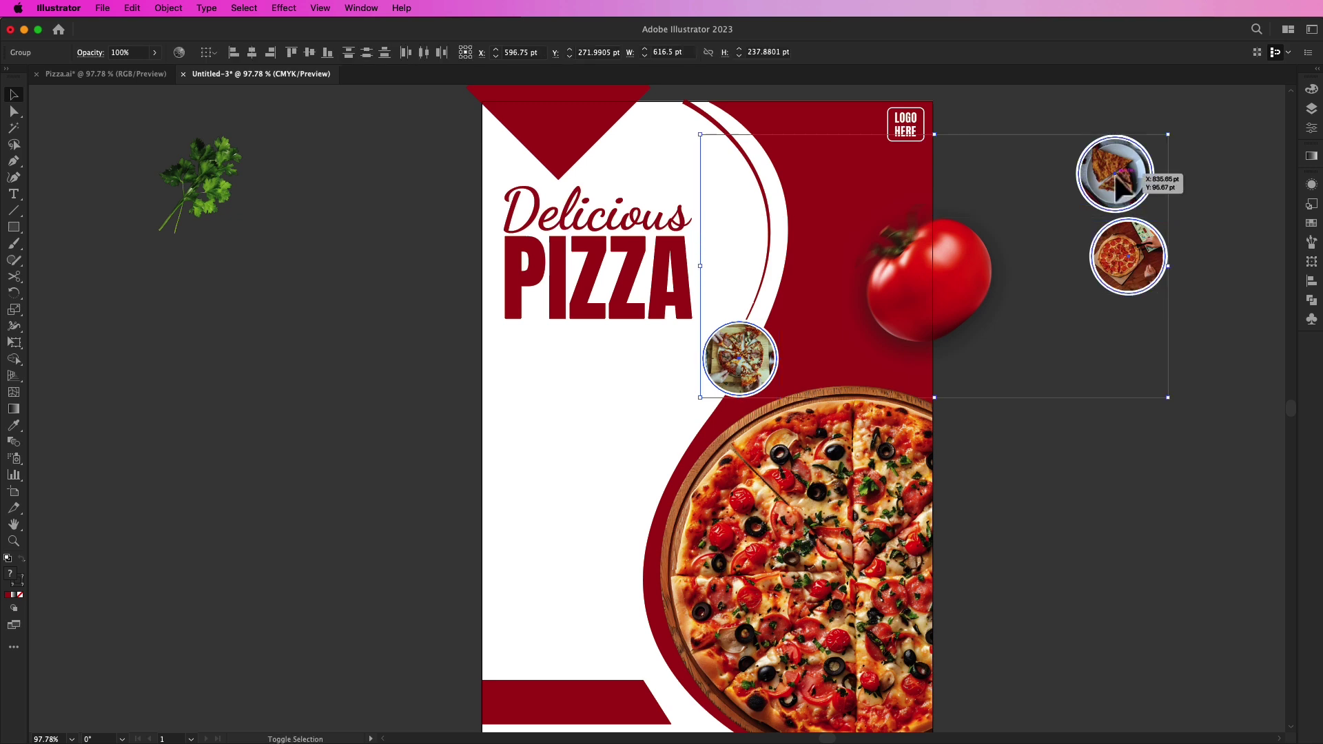
right_click(1117, 177)
mouse_move(1155, 414)
click(1131, 296)
drag(1129, 266, 780, 264)
drag(1121, 182, 763, 158)
Step: Nudge the top and middle circles down so all three are evenly spaced along the curve
shift+click(775, 256)
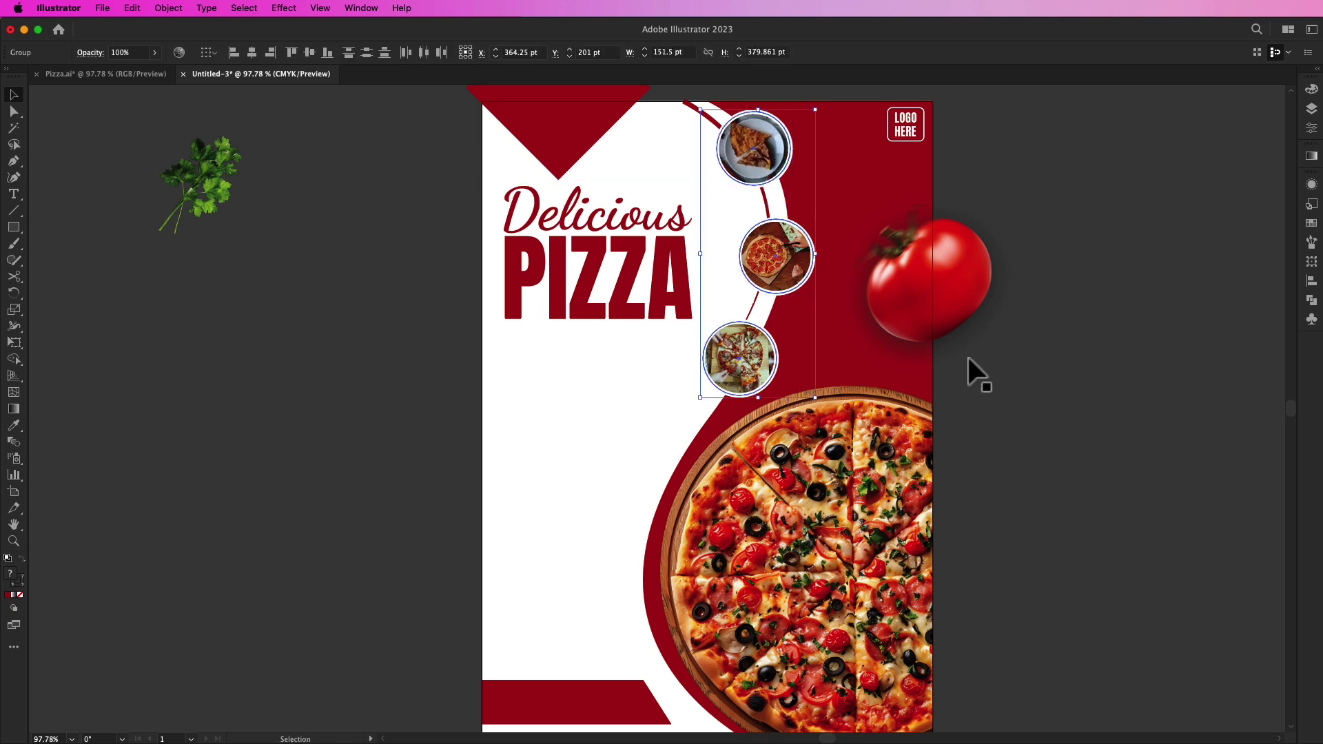
click(1152, 255)
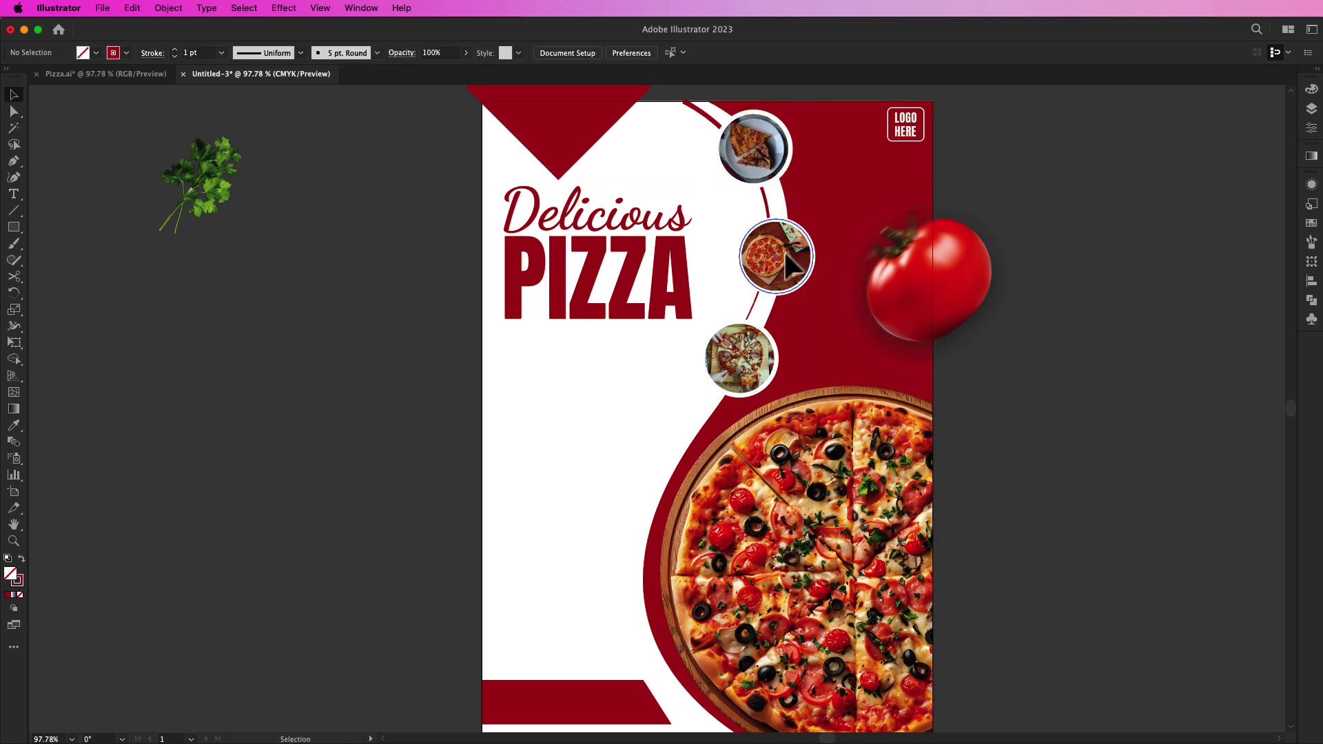
click(805, 279)
click(755, 365)
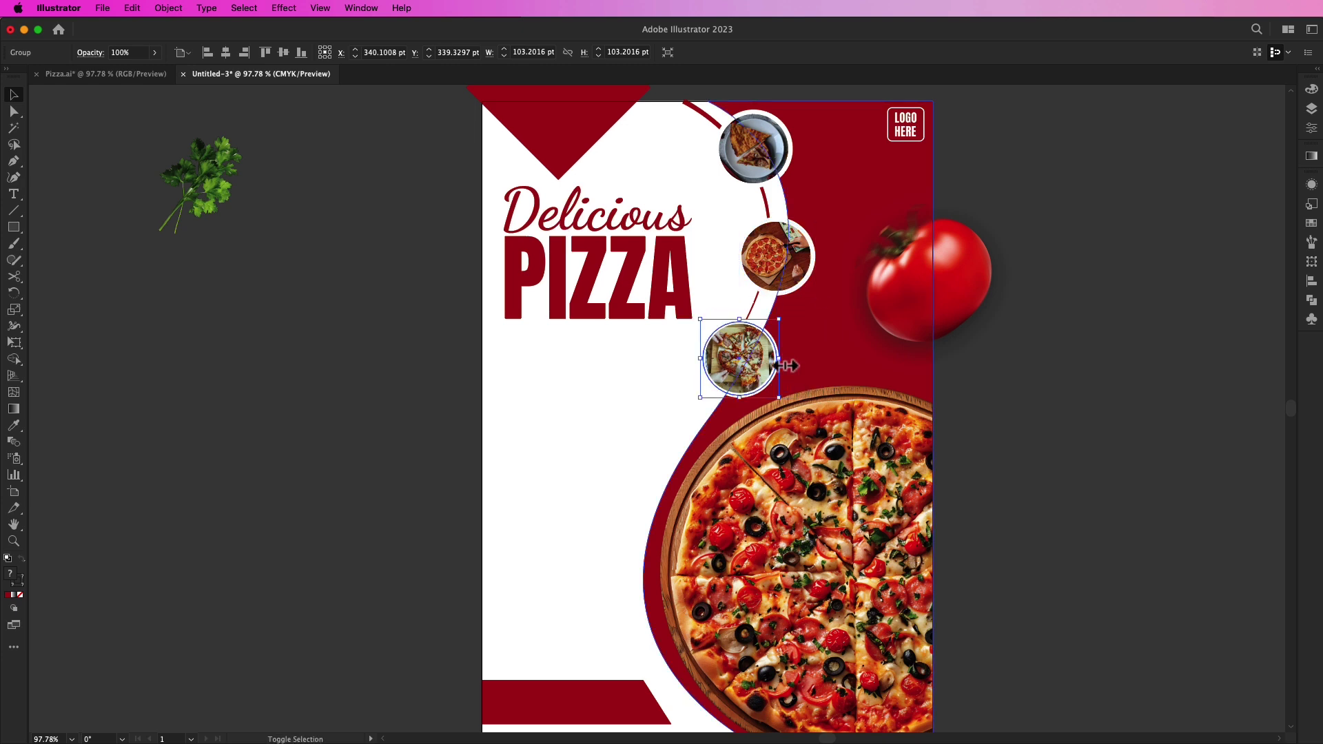
shift+click(815, 270)
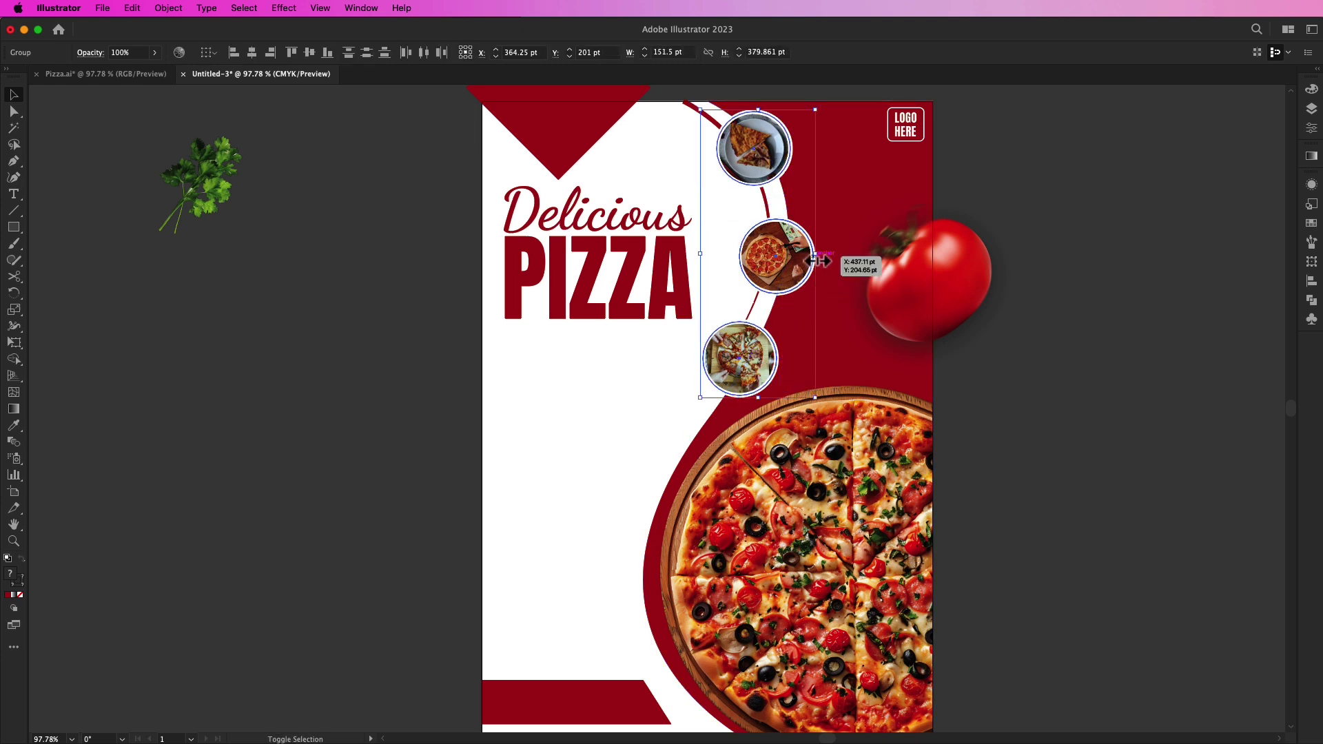
click(1110, 284)
drag(755, 143, 758, 159)
drag(788, 274, 782, 274)
click(1132, 358)
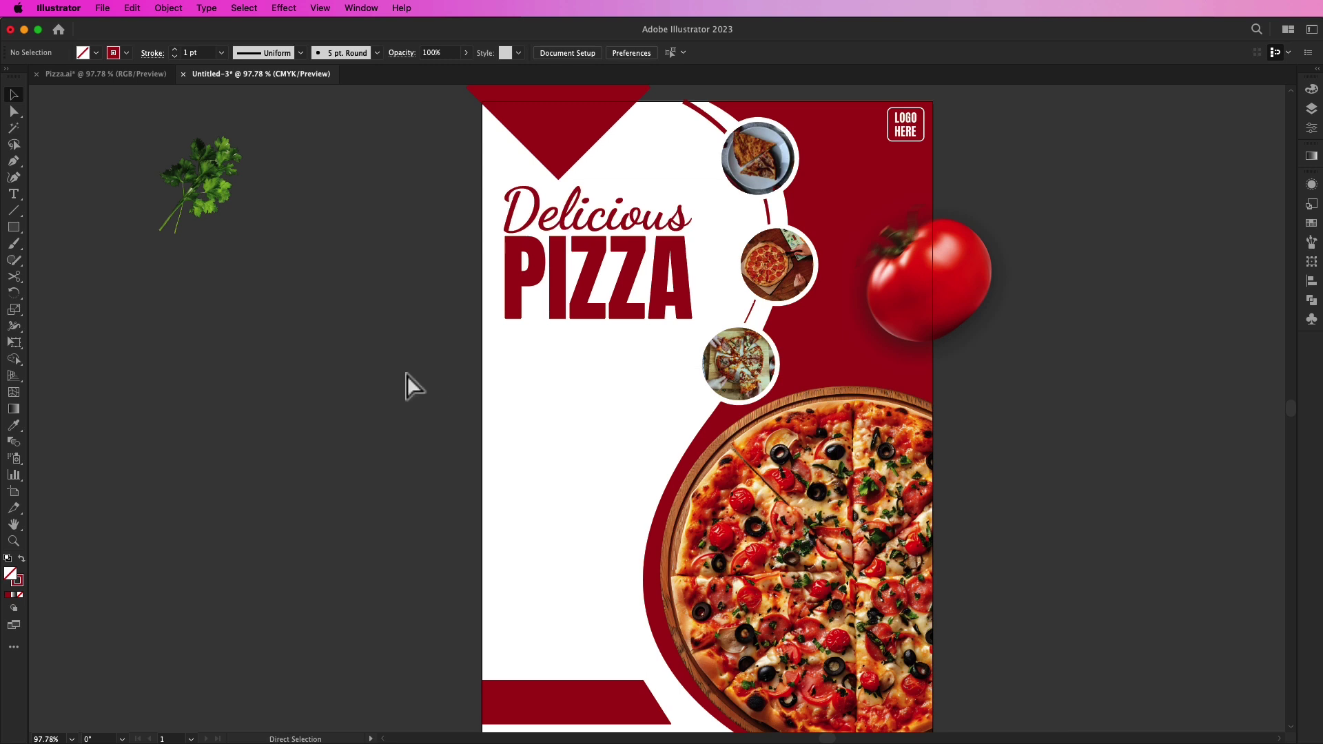
Step: Paste Lorem ipsum text under PIZZA and bring the lowest photo circle in front of it
text(Lorem ipsum dolor sit amet, consectetuer adipiscing elit, sed diam nonummy nibh euismod tincidunt ut laoreet dolore magna aliquam erat volutpat. Ut wisi enim ad minim veniam, quis nostrud exerci tation ullamcorper suscipit lobortis nisl ut aliquip ex ea commodo consequat. Duis autem vel eum iriure dolor in hendrerit in vulputate velit esse molestie)
drag(620, 381, 591, 351)
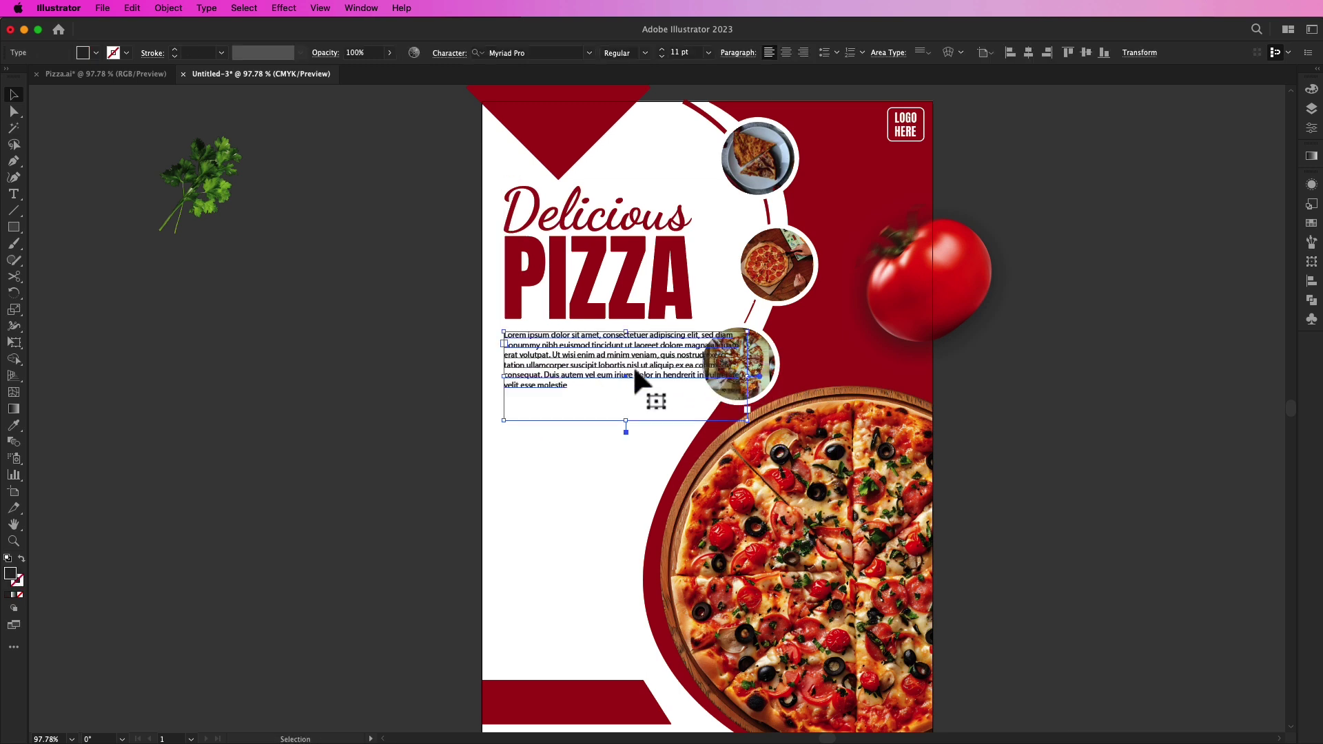
click(770, 366)
right_click(770, 365)
mouse_move(814, 640)
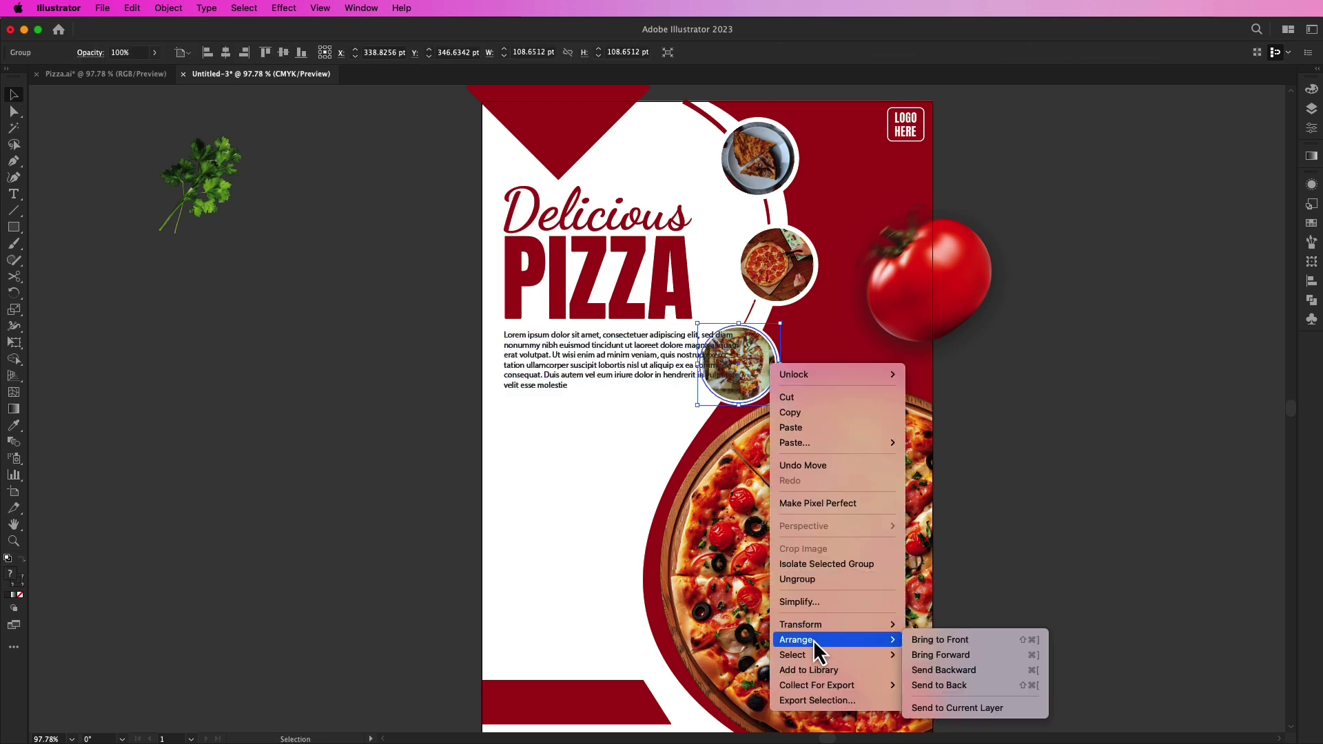
click(965, 633)
click(1090, 406)
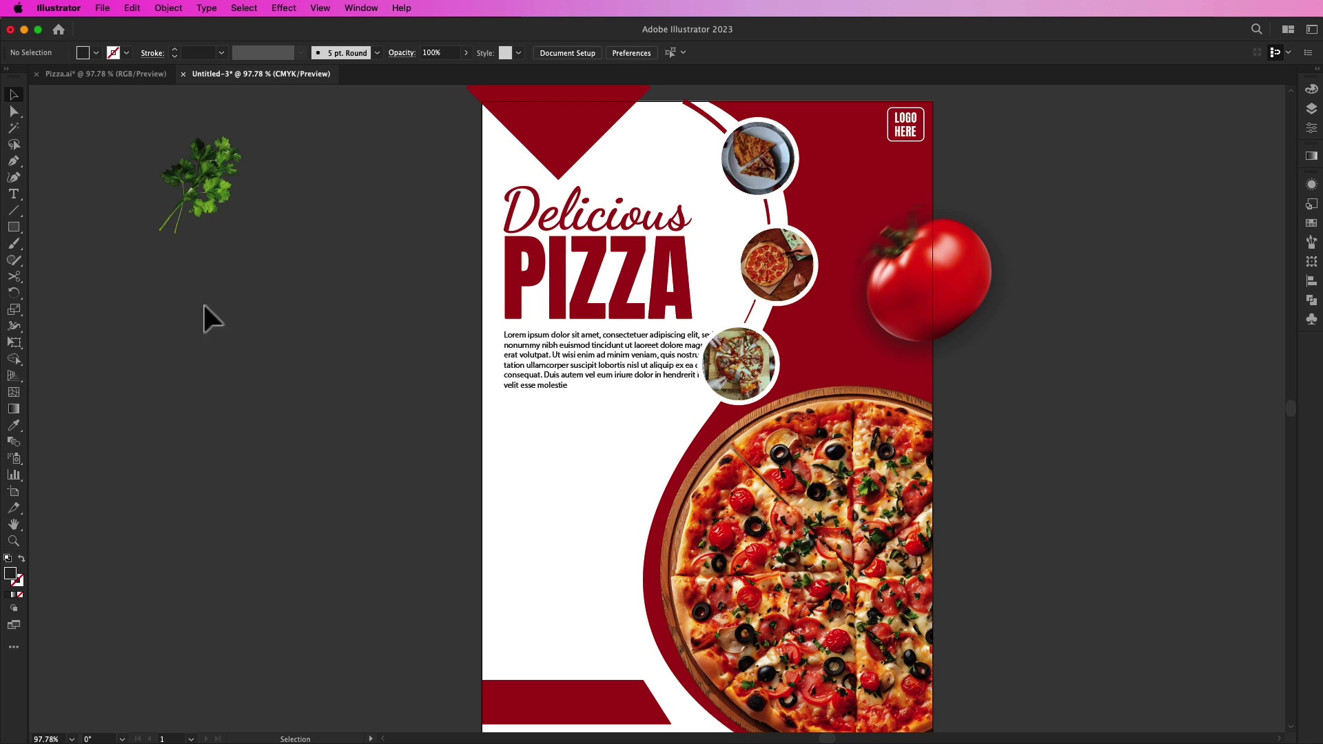
Step: Draw five overlapping circles on the pasteboard with the Ellipse tool
drag(22, 234, 56, 261)
drag(148, 340, 254, 395)
key(v)
key(cmd+z)
key(cmd+z)
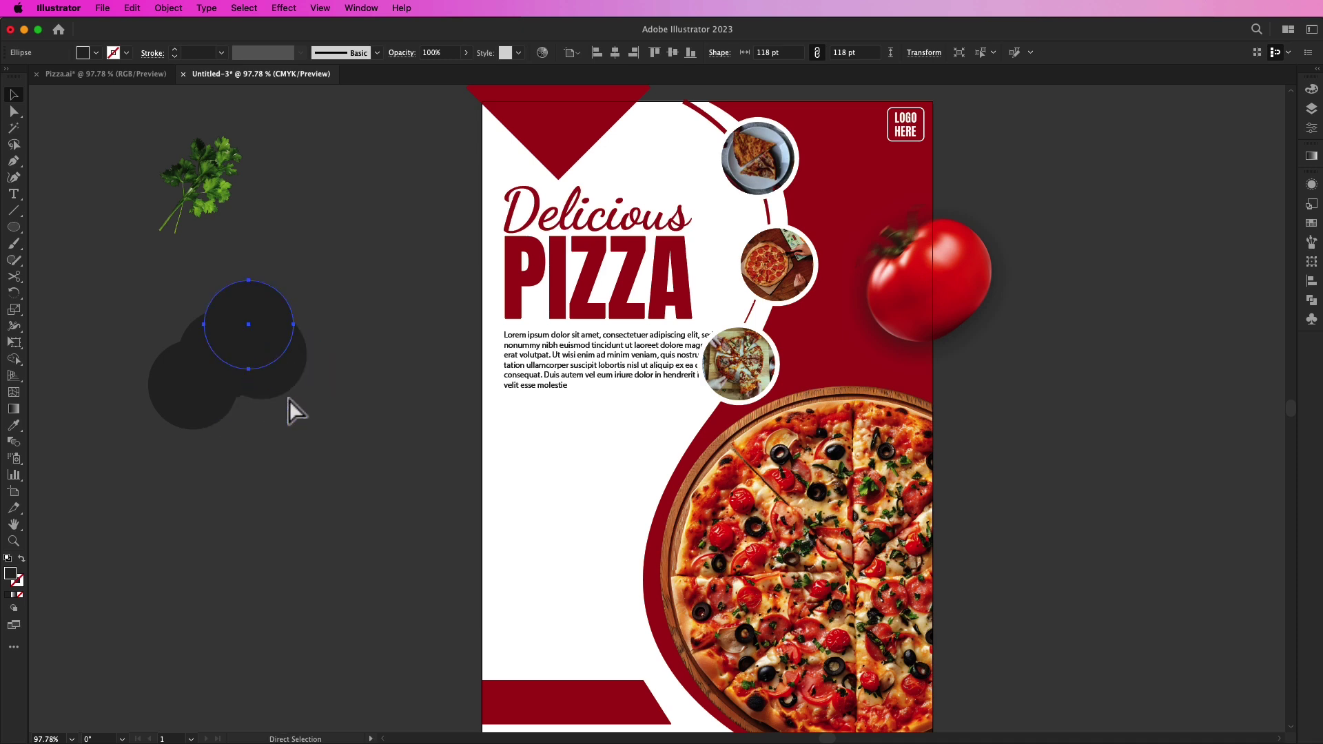
drag(266, 379, 245, 411)
Step: Unite the five circles into one cloud path and swap its fill to an outline
key(super+a)
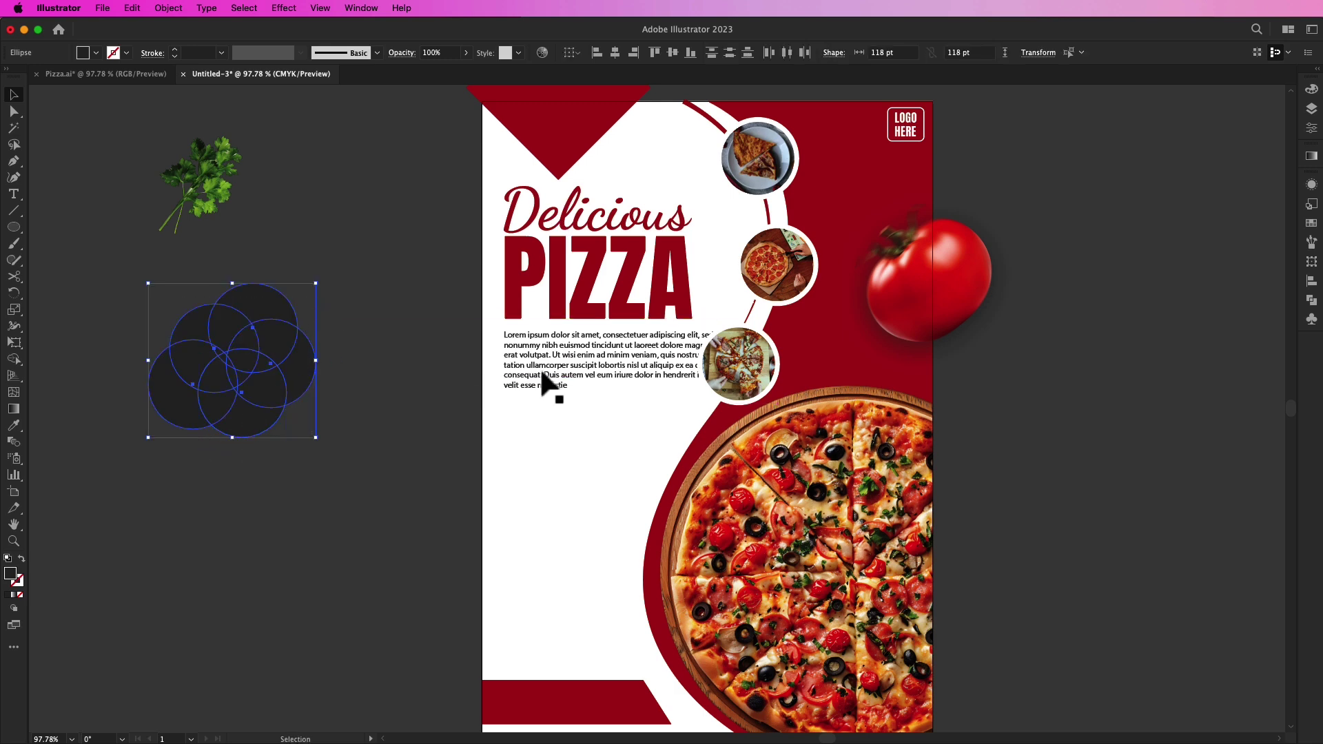
click(1300, 304)
click(1141, 216)
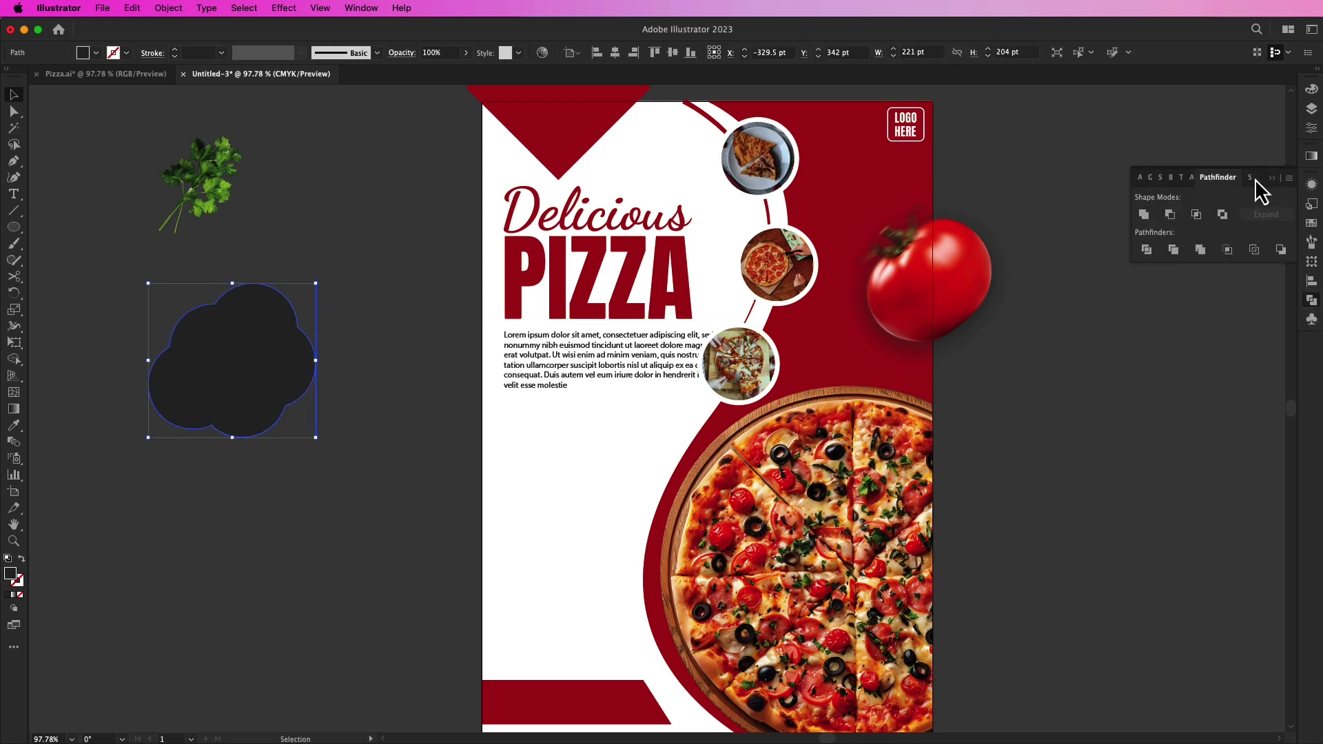
click(21, 559)
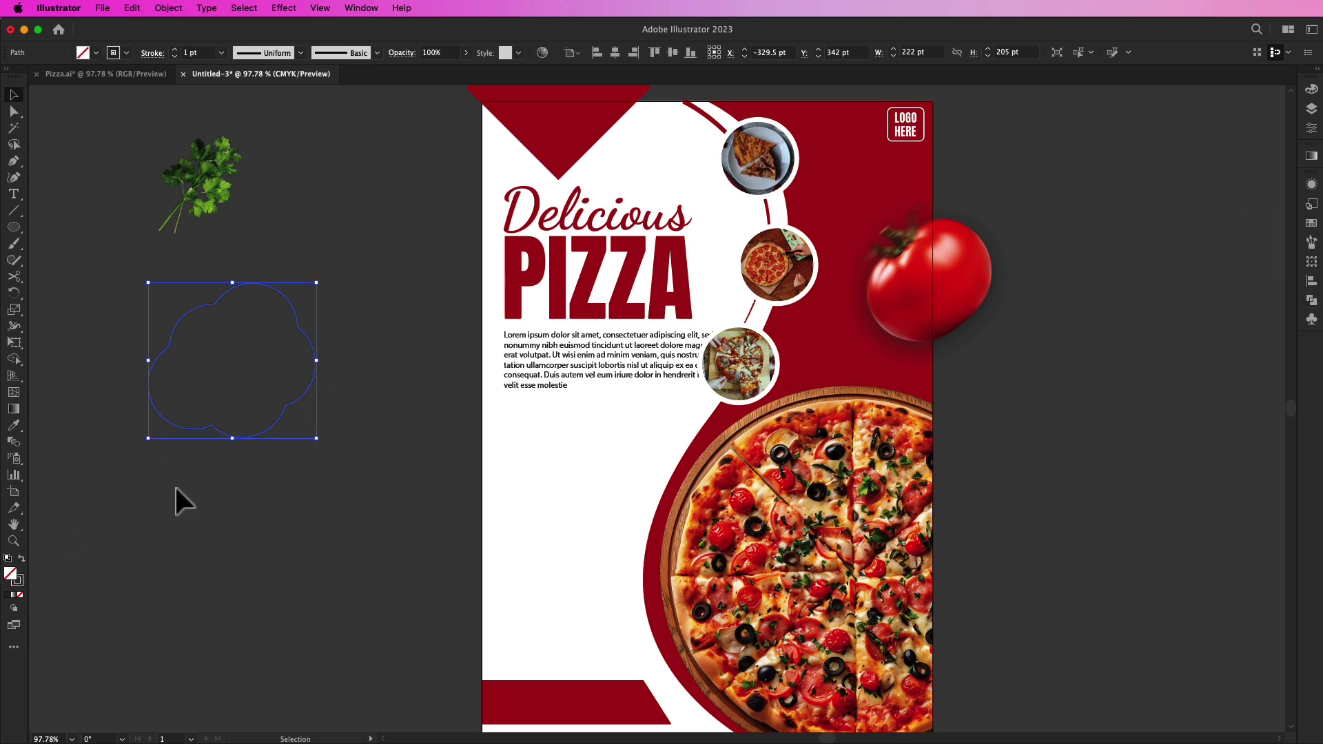
Step: Give the cloud a dark red 3 pt outline
click(127, 52)
click(106, 76)
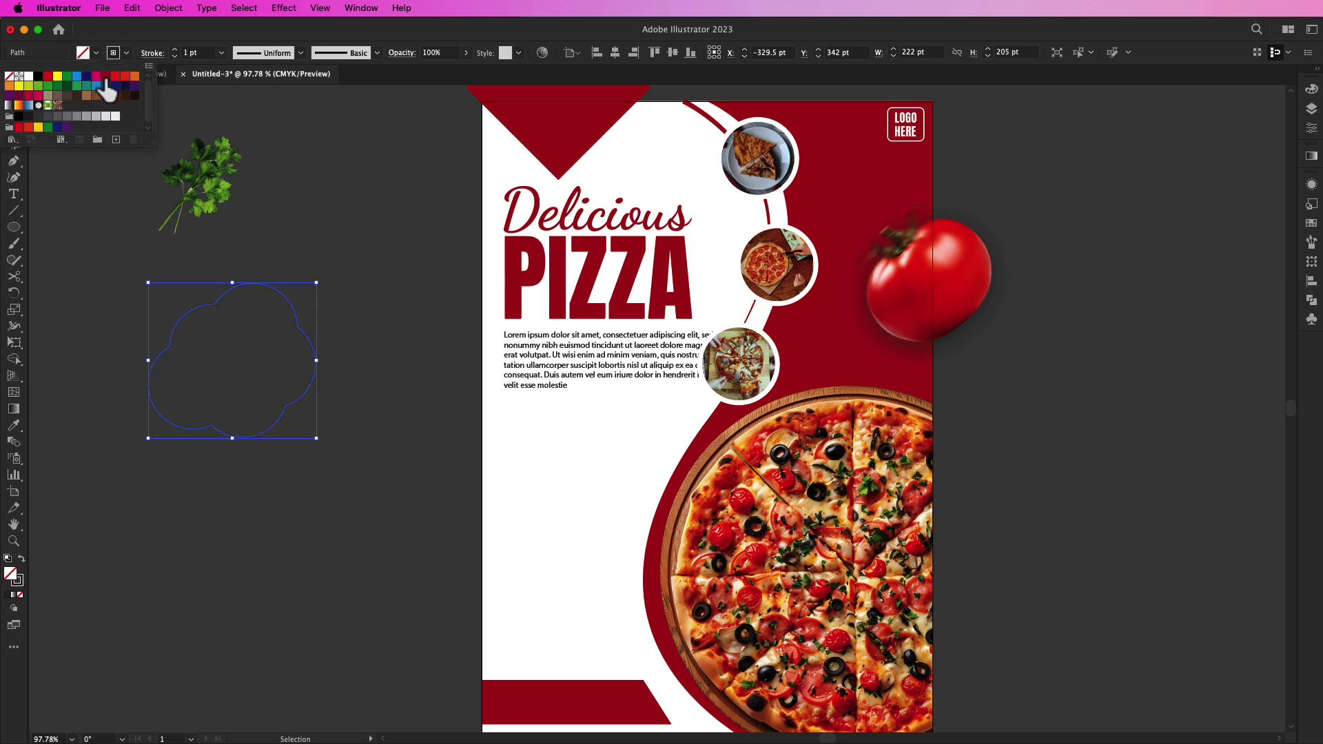
double_click(175, 50)
click(328, 272)
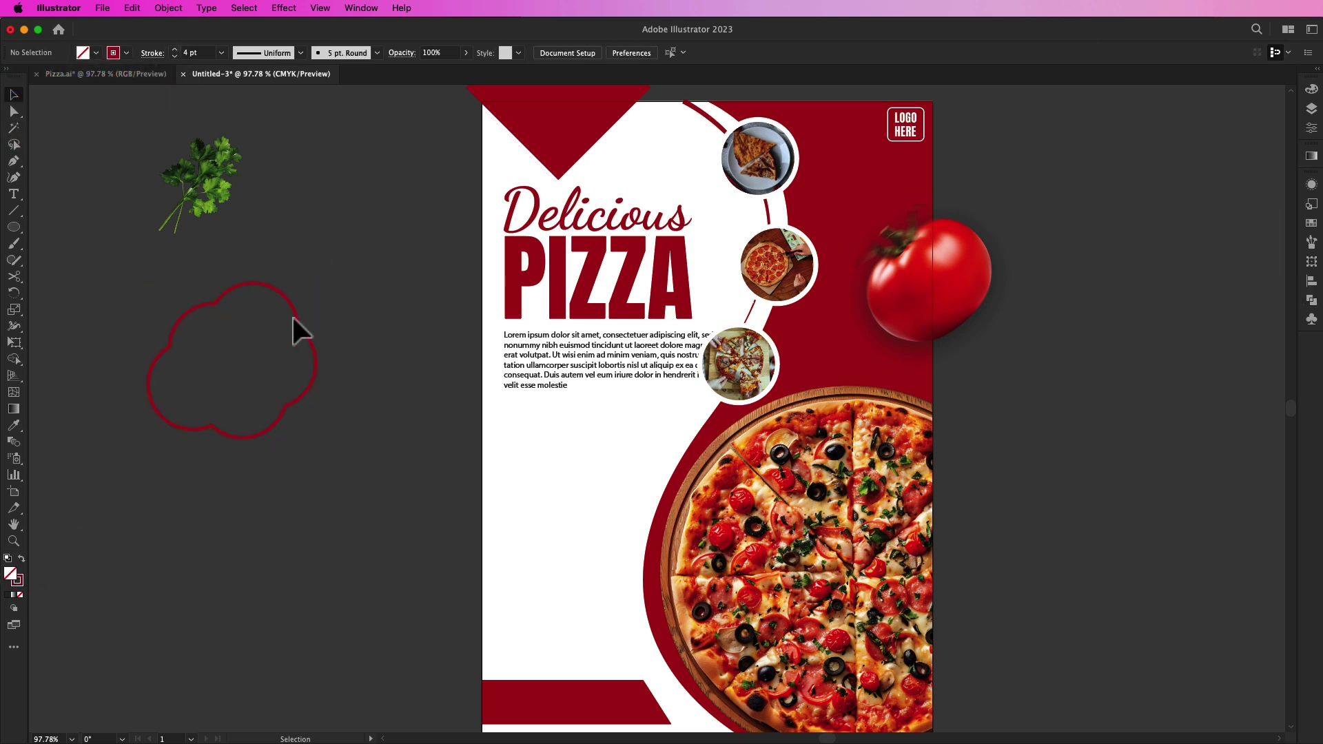
Step: Shrink the cloud onto the flyer and position two cloud outlines below the body text
mouse_move(303, 338)
mouse_down()
mouse_move(557, 429)
mouse_move(601, 429)
mouse_move(569, 438)
mouse_up()
click(636, 415)
click(514, 453)
drag(510, 460, 621, 546)
click(585, 484)
drag(561, 465, 575, 457)
click(533, 507)
drag(533, 506, 529, 504)
click(350, 501)
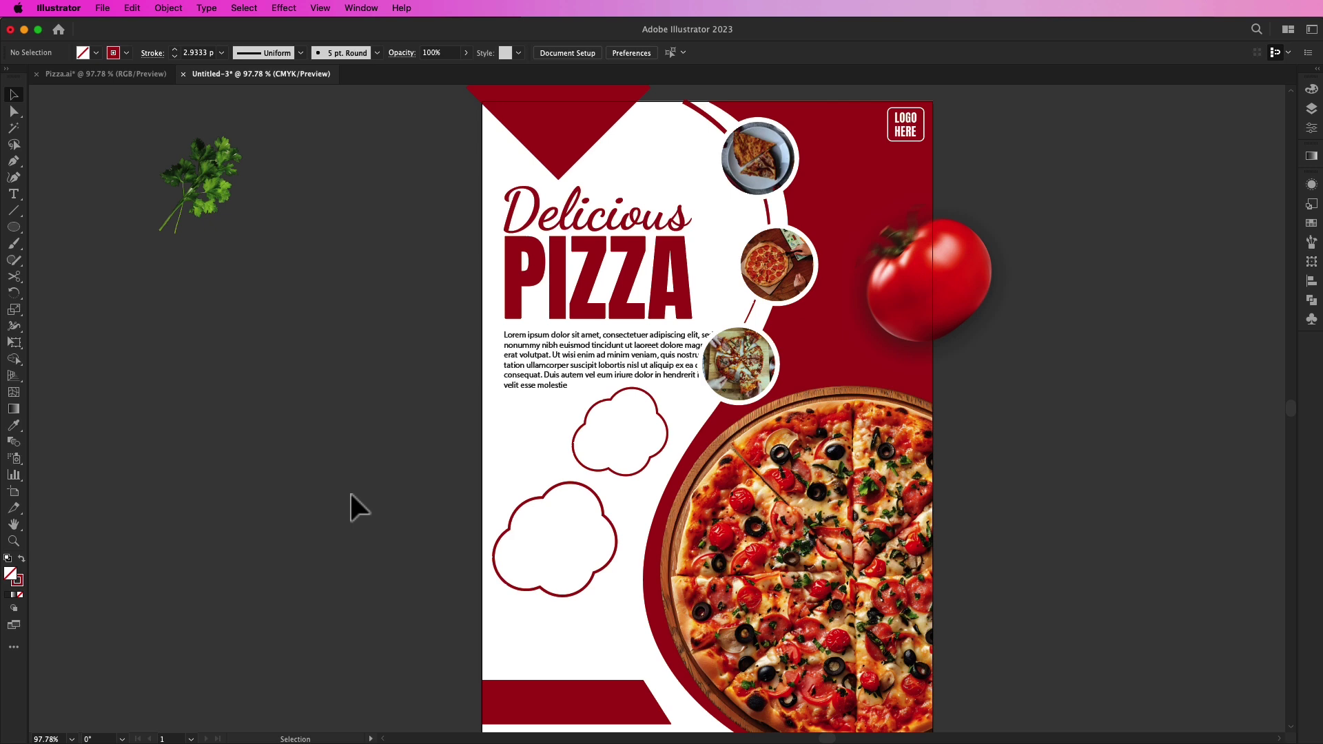
drag(350, 495, 353, 484)
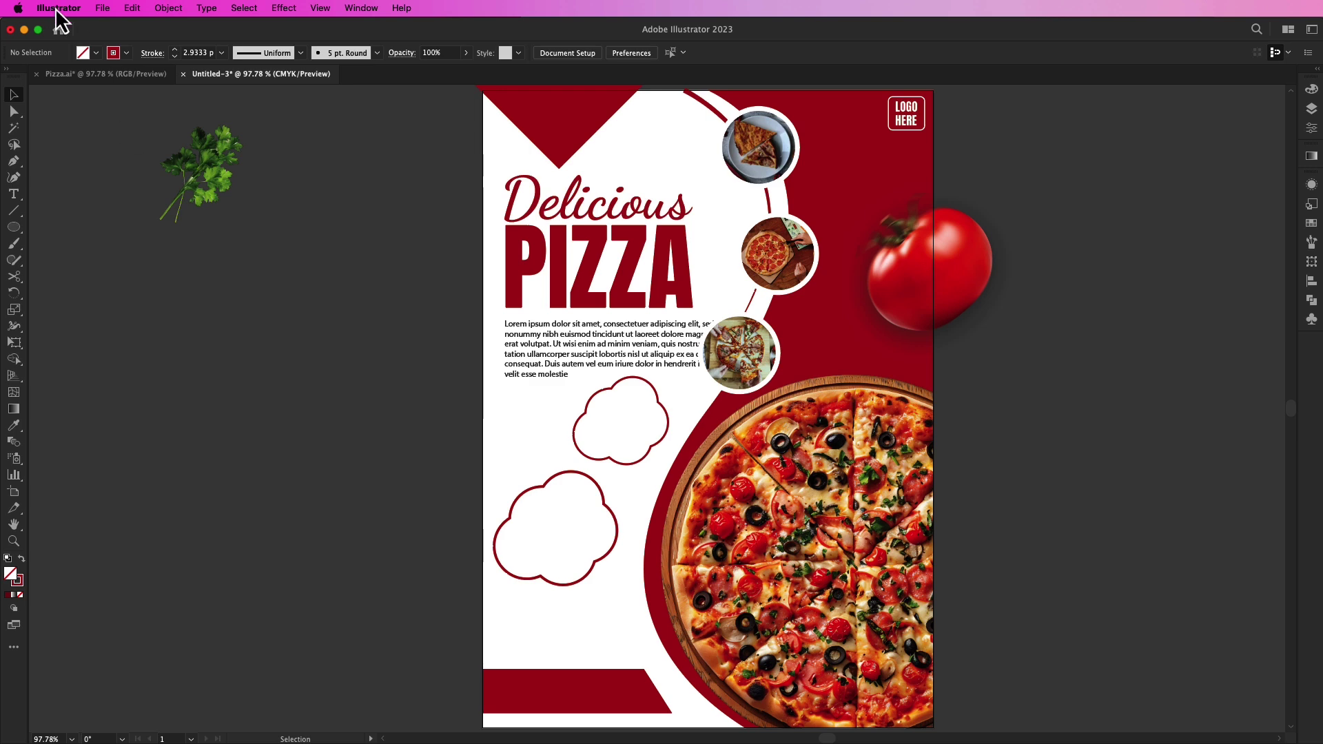
Step: Add 30% text in Anton Regular, enlarged and tilted inside the upper cloud
click(15, 195)
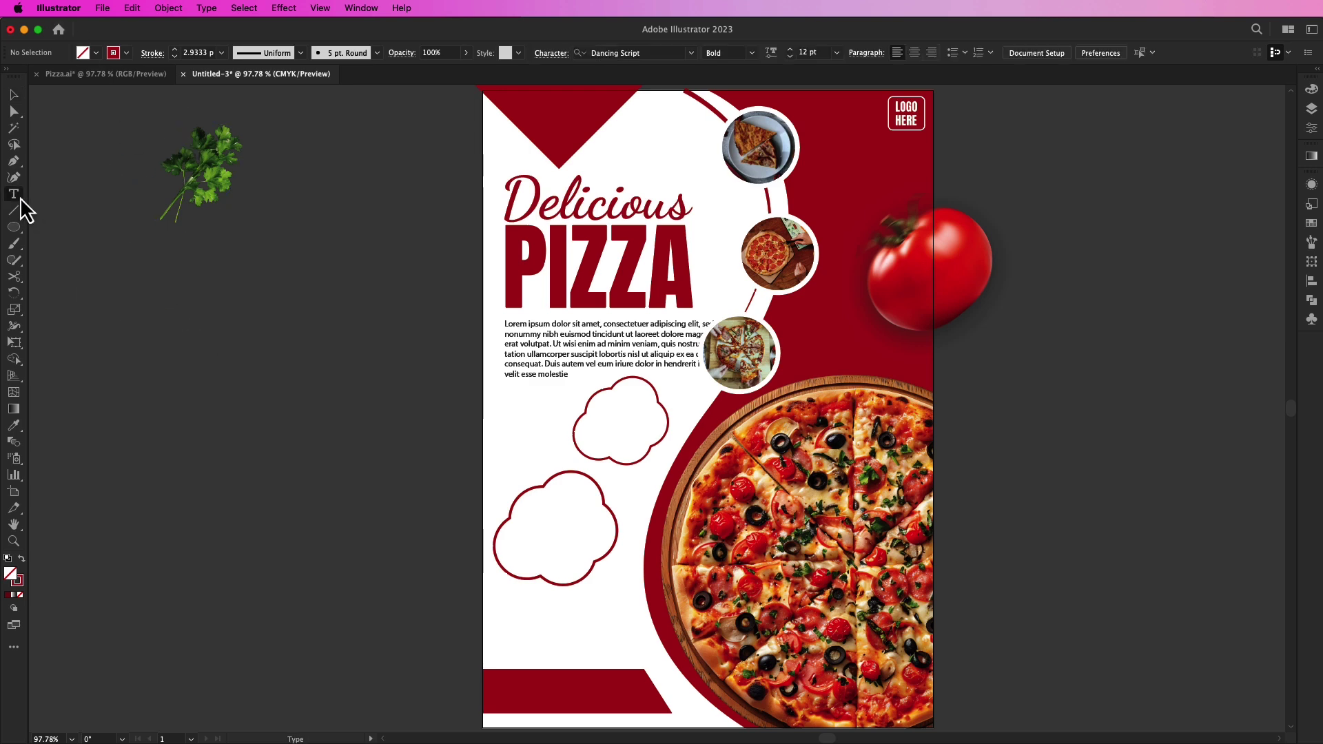
click(245, 405)
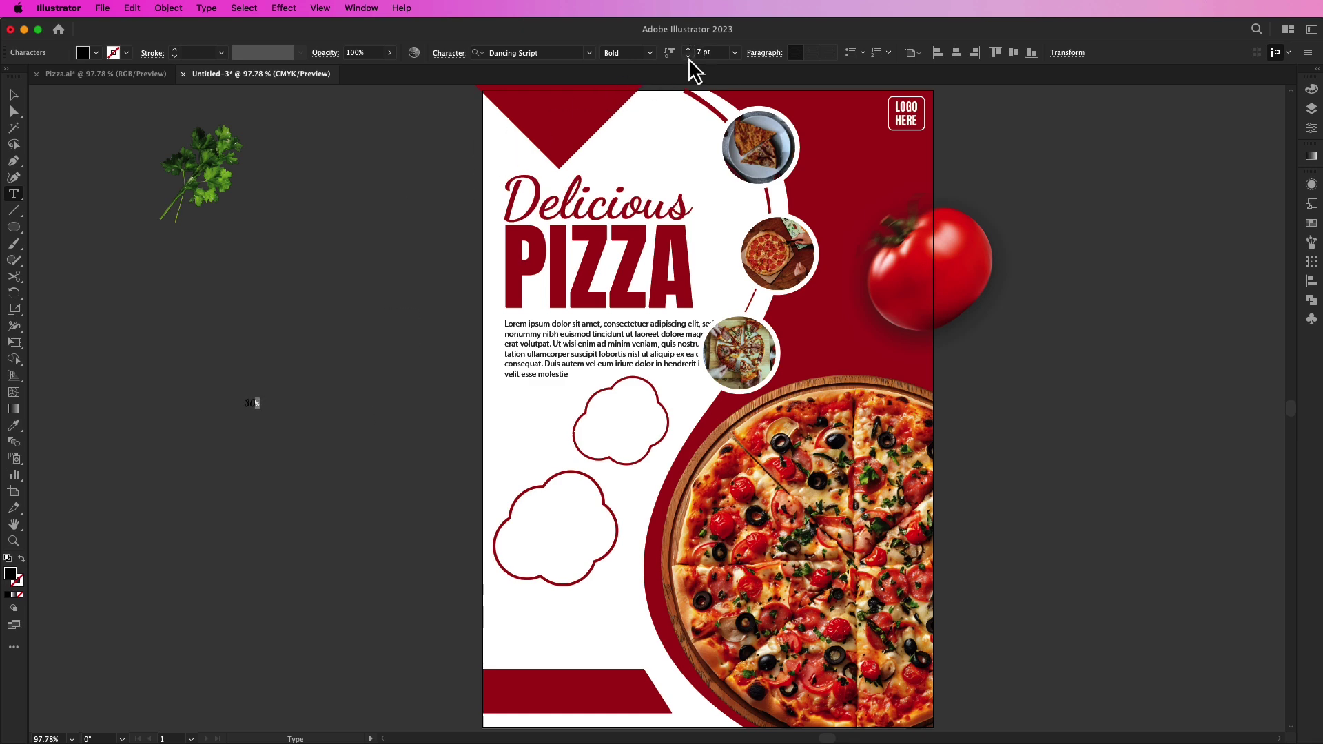
click(13, 99)
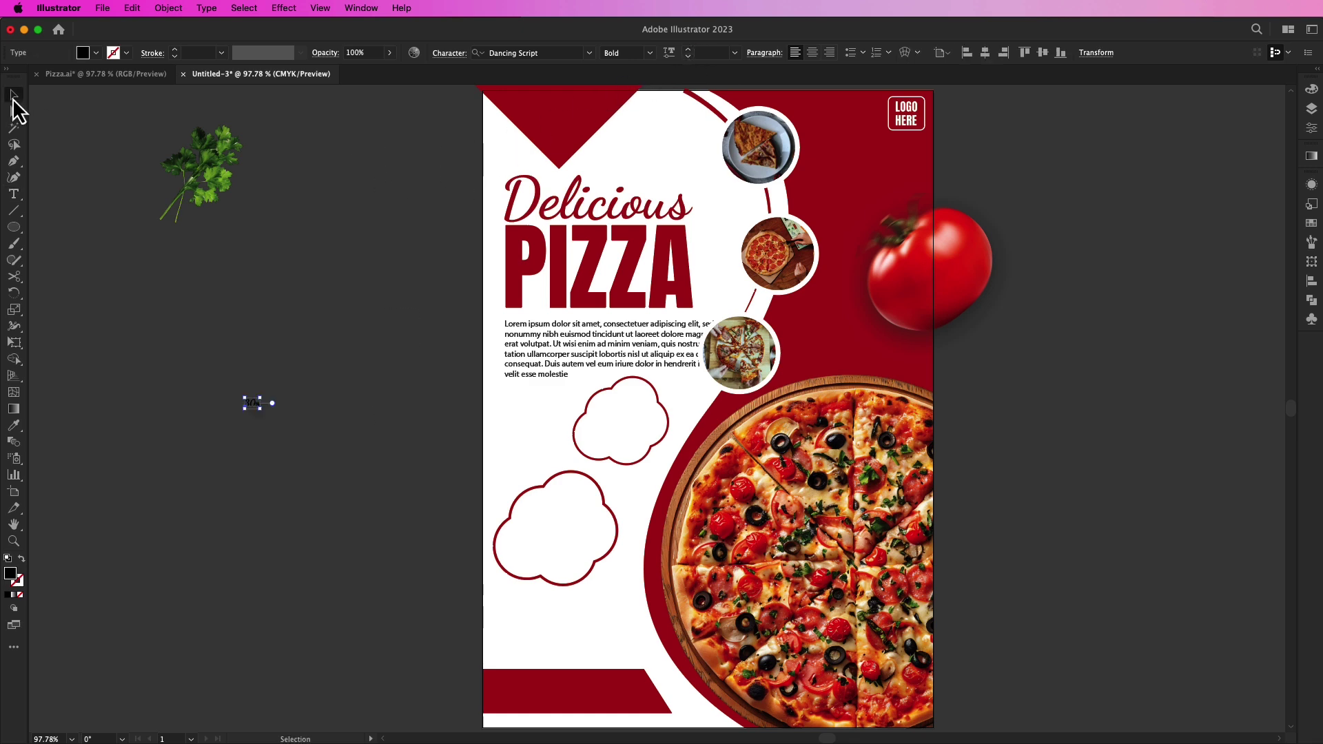
click(589, 52)
click(629, 142)
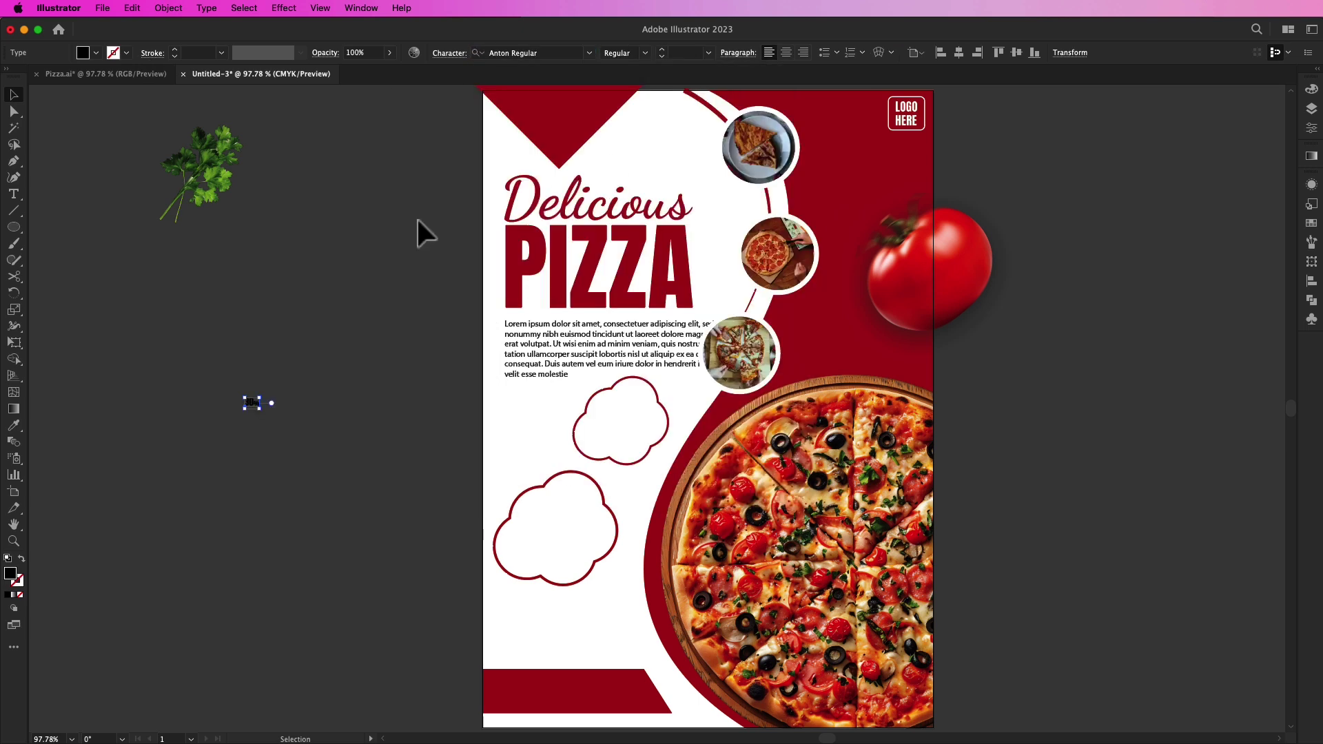
drag(262, 411, 672, 418)
click(375, 424)
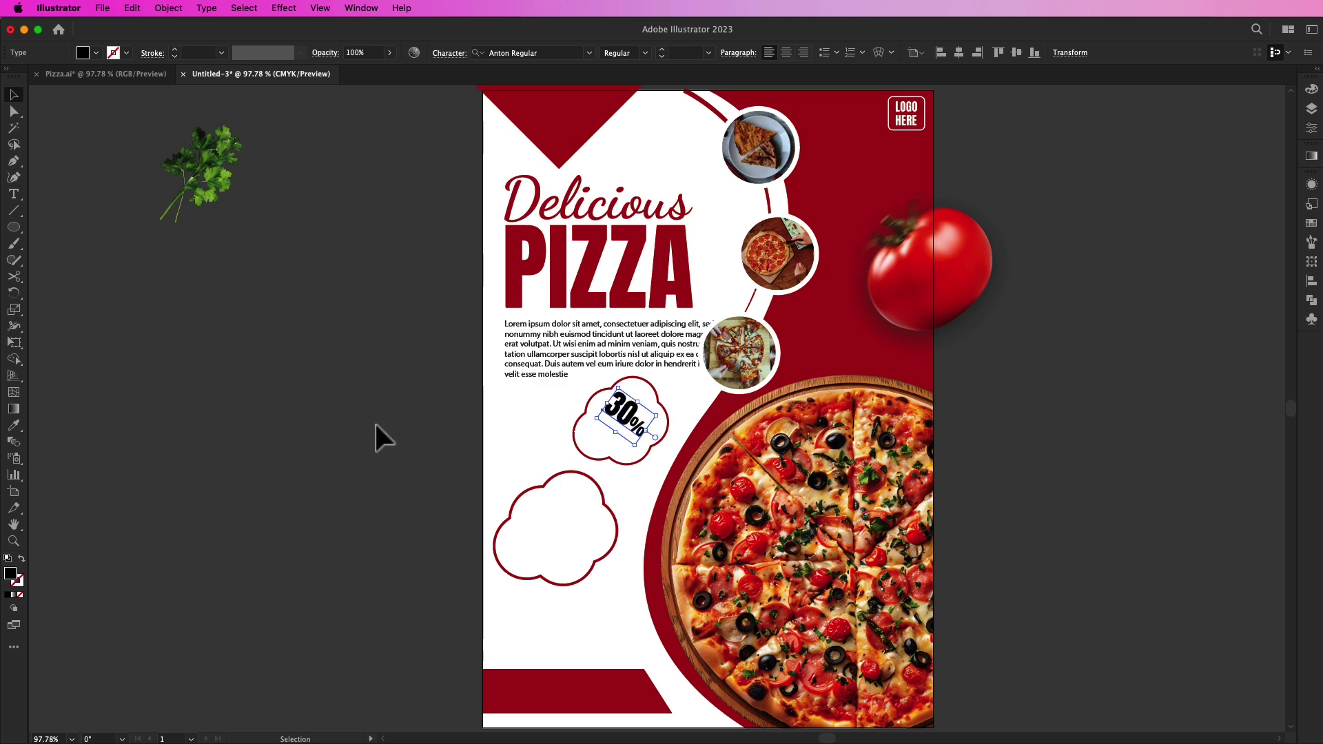
Step: Add an enlarged, tilted OFF label and fill the 30% OFF text dark red
key(t)
click(283, 419)
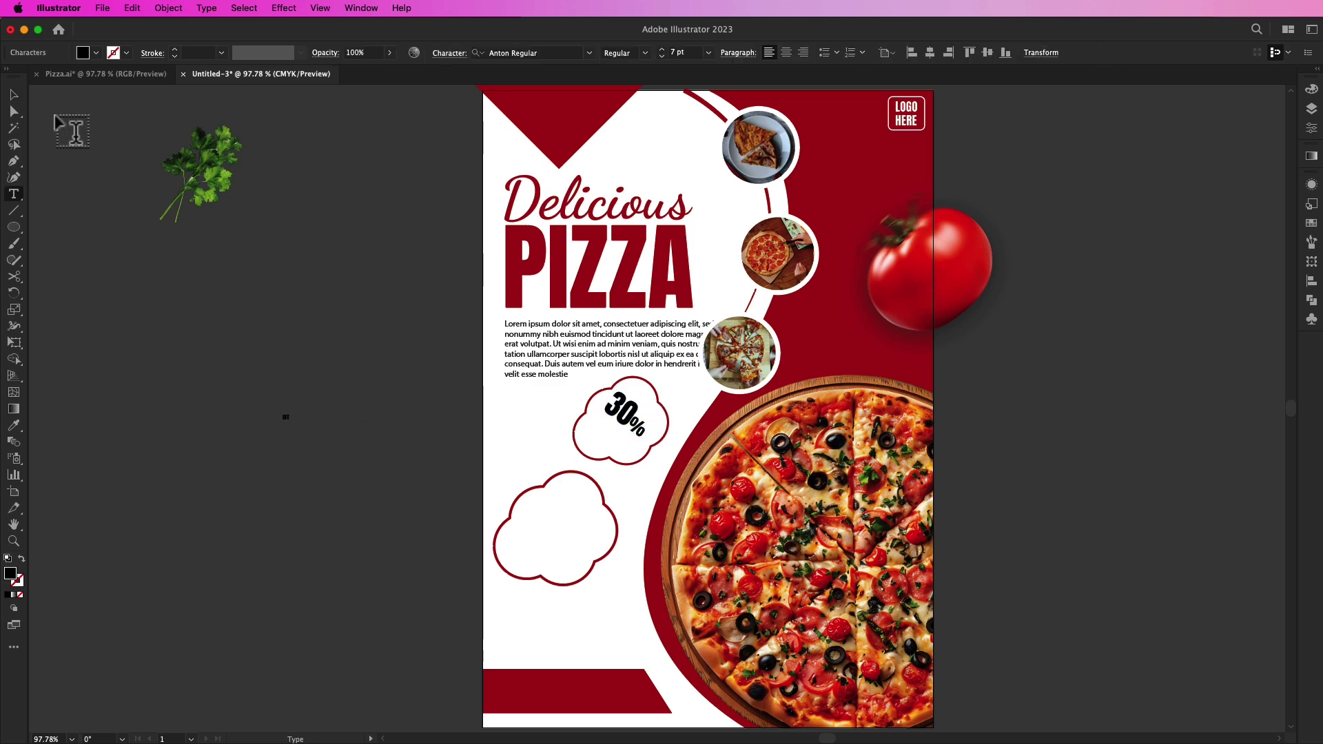
click(13, 95)
drag(287, 417, 314, 446)
drag(314, 398, 632, 418)
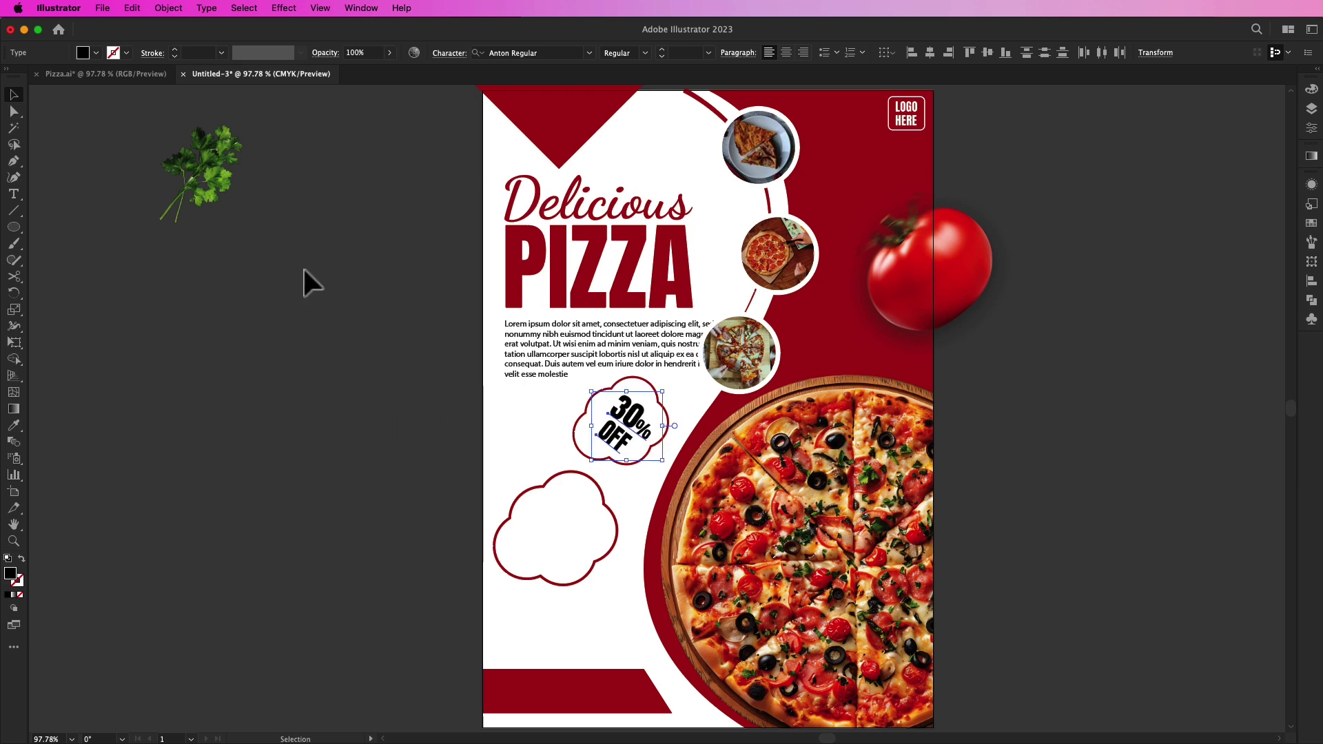
click(96, 53)
click(106, 77)
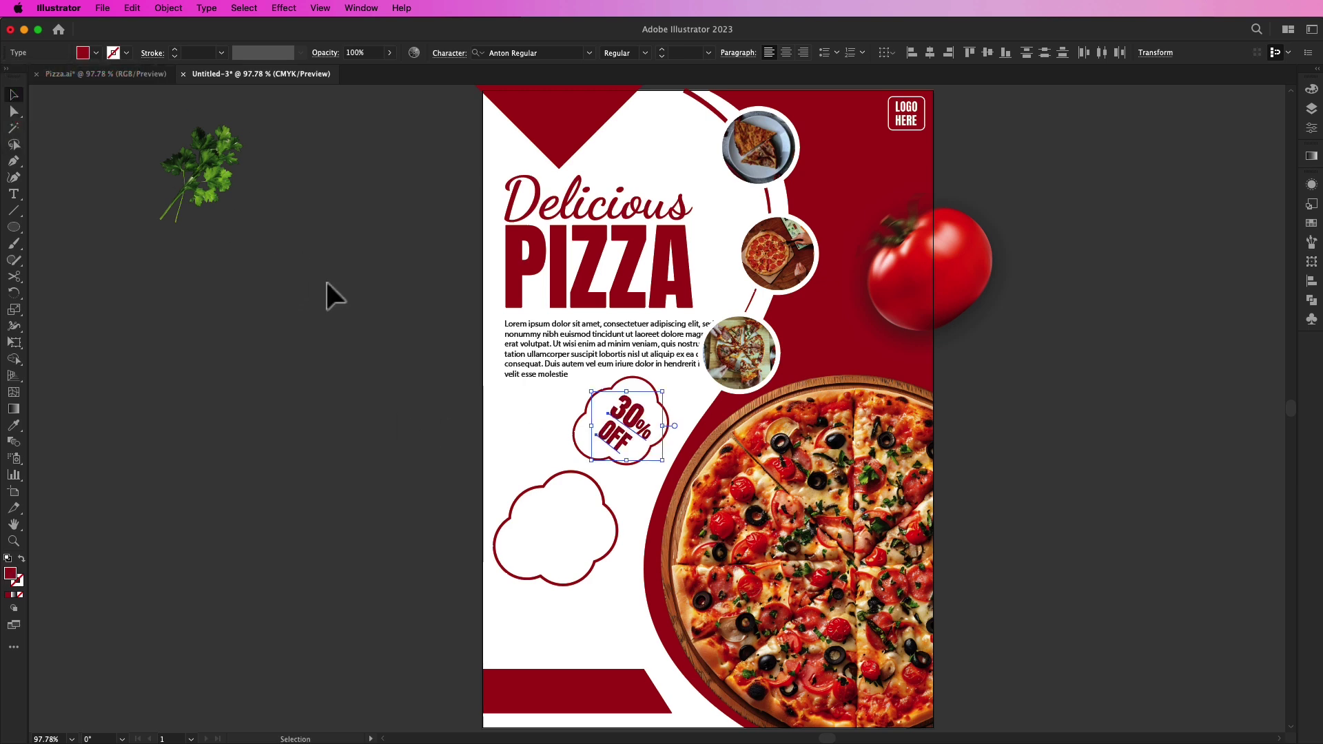
click(327, 283)
Step: Add FREE HOME DELIVERY text, enlarge it and tilt it about 20° into the lower cloud
key(t)
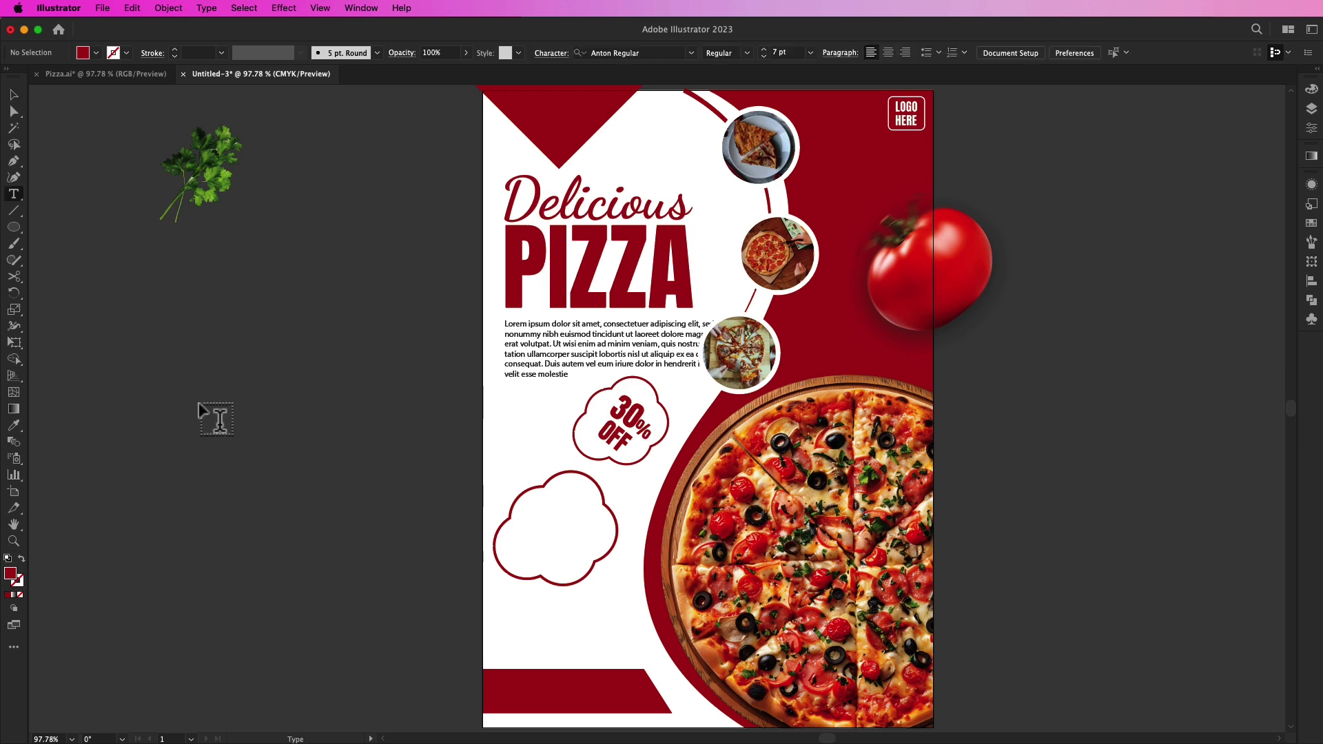
click(196, 402)
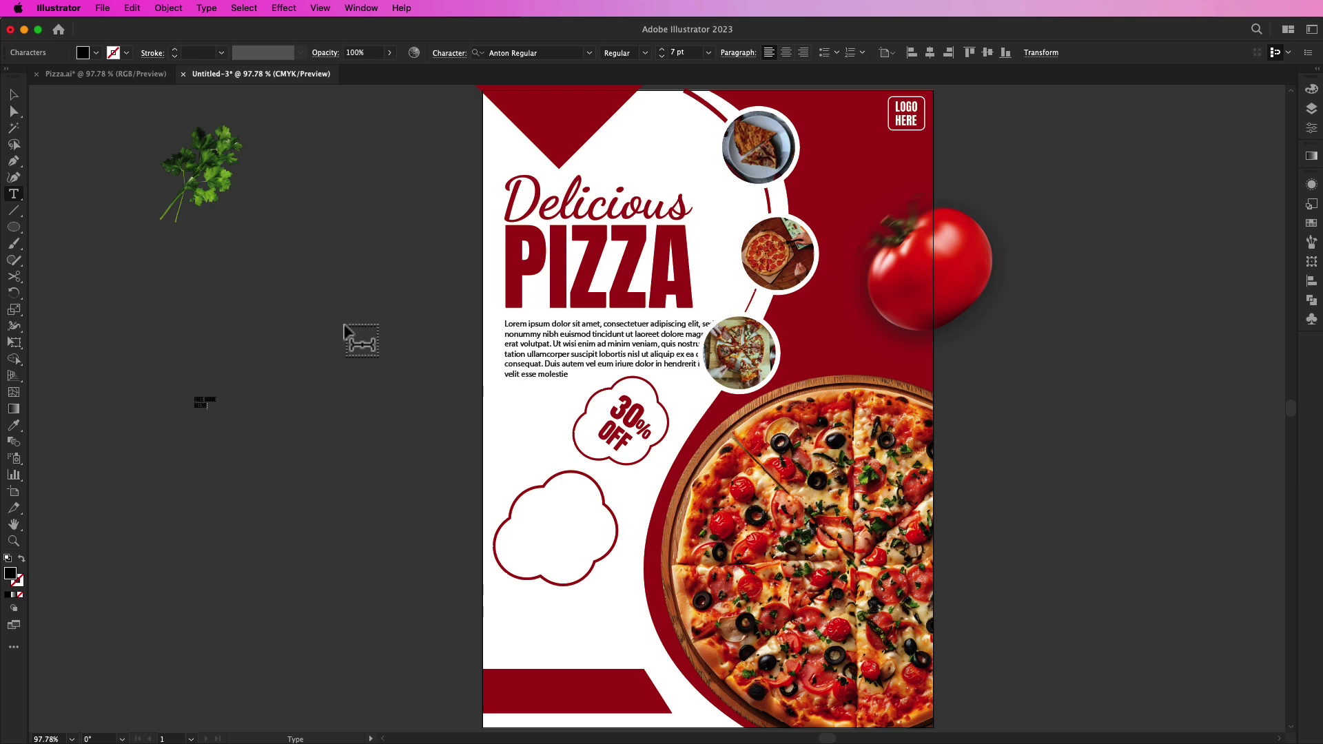
click(17, 96)
drag(217, 411, 297, 432)
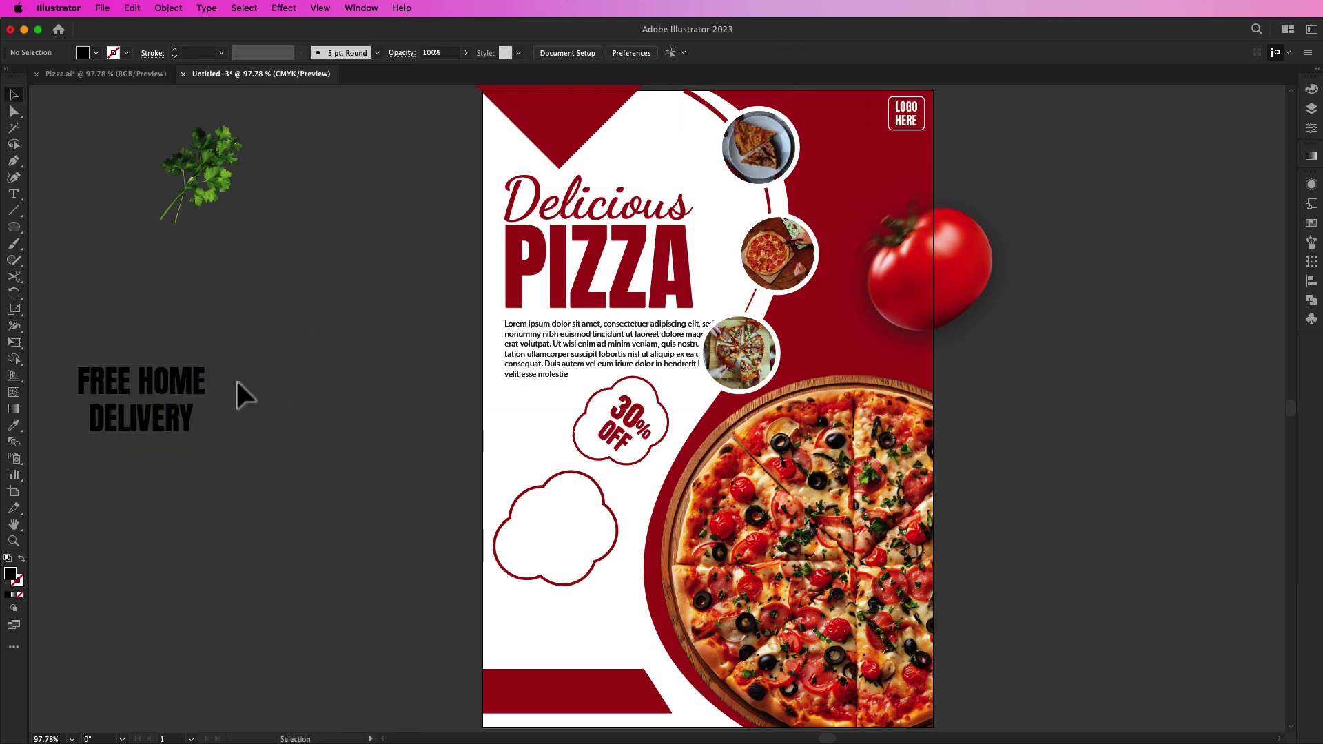
drag(170, 416, 415, 523)
drag(458, 472, 601, 540)
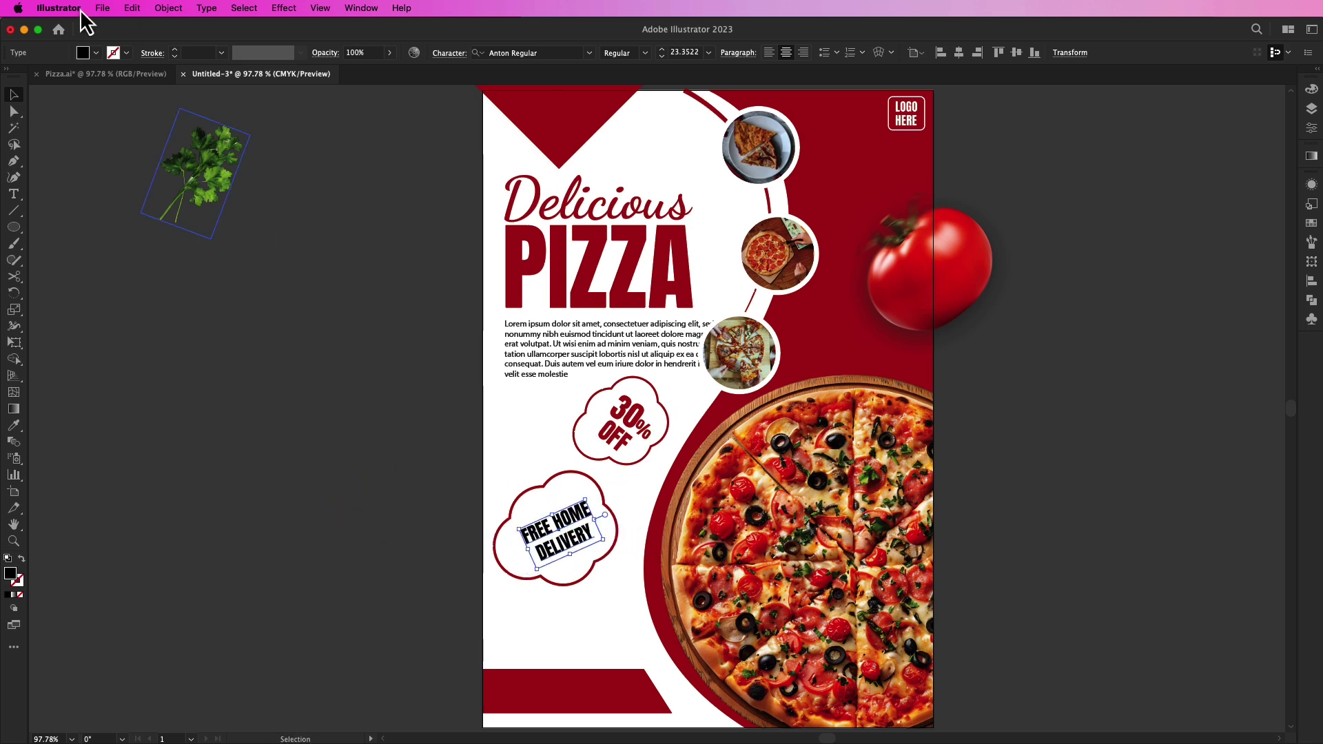
Step: Fill the delivery text dark red, fine-tune its tilt, and move the parsley beside the badge
click(96, 53)
click(97, 97)
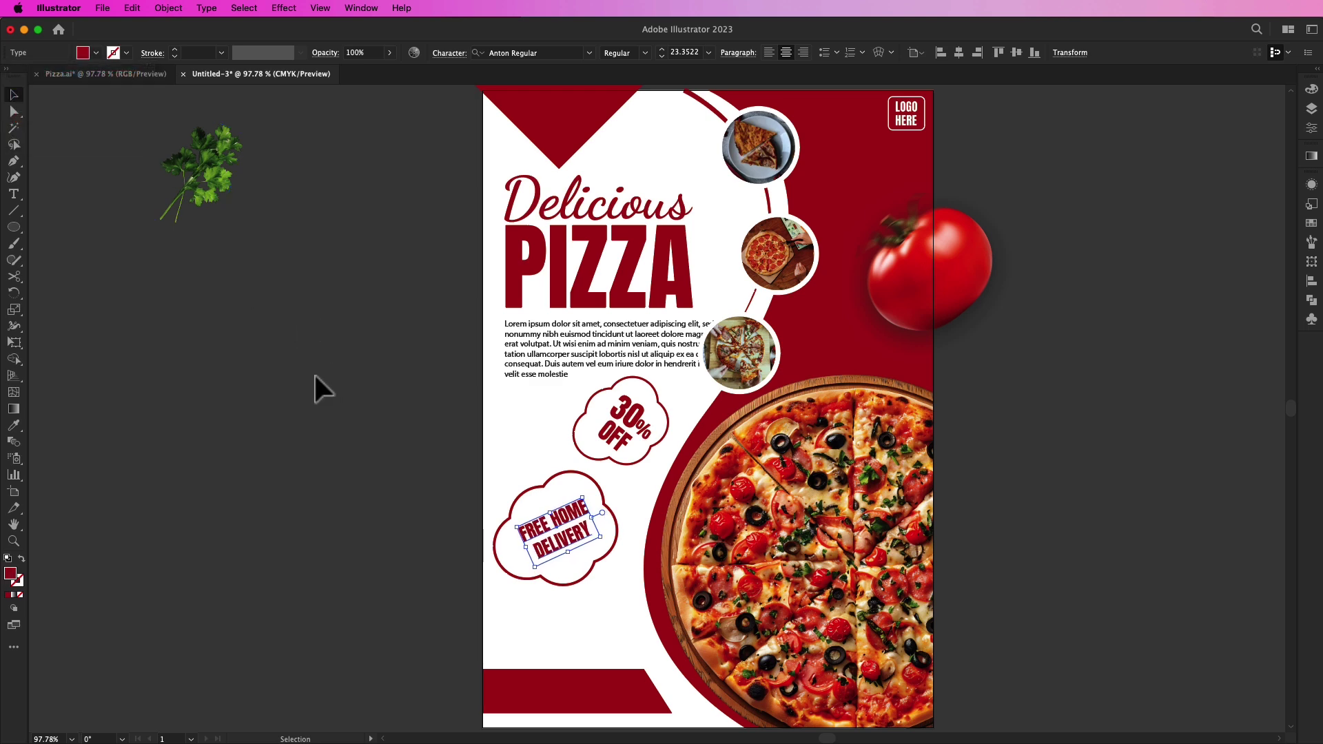
click(304, 421)
click(589, 538)
drag(599, 524, 595, 518)
click(354, 529)
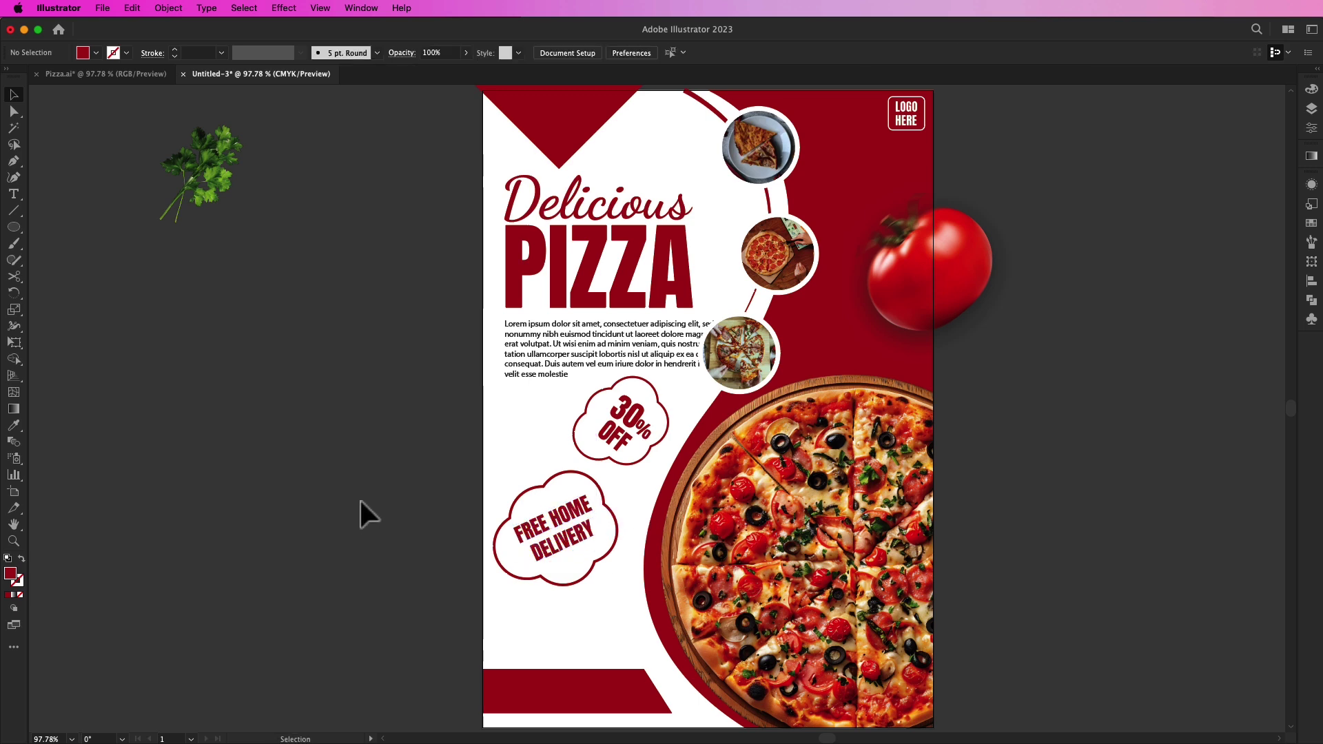
drag(228, 183, 538, 450)
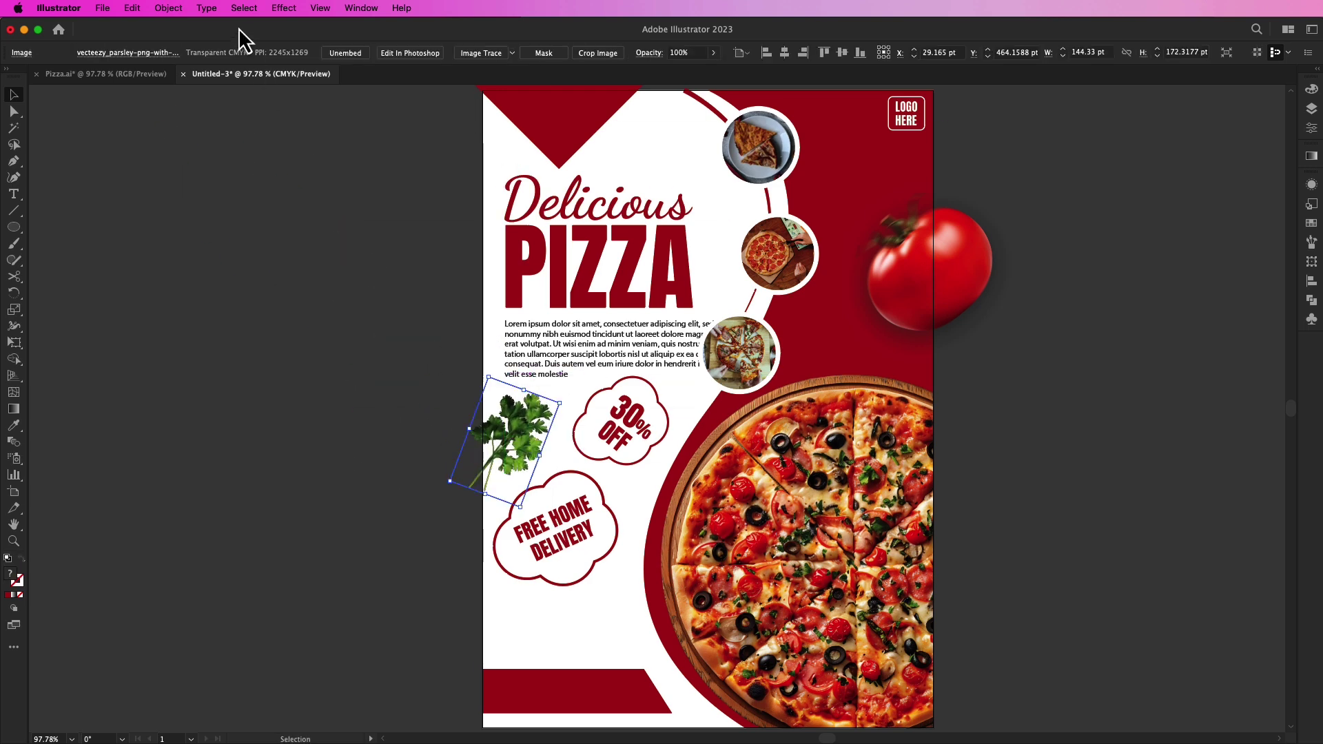
Step: Apply a Blur effect to the parsley sprig on the flyer
click(281, 8)
click(204, 247)
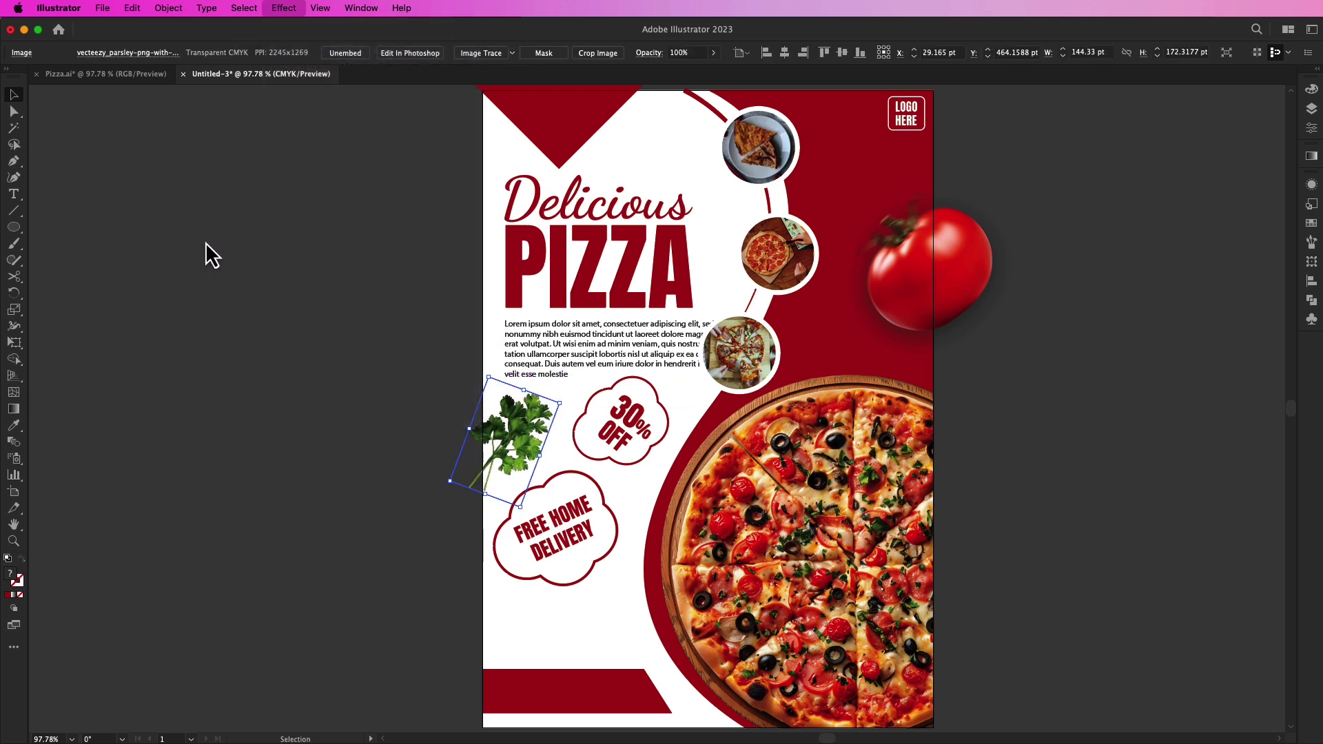
click(209, 235)
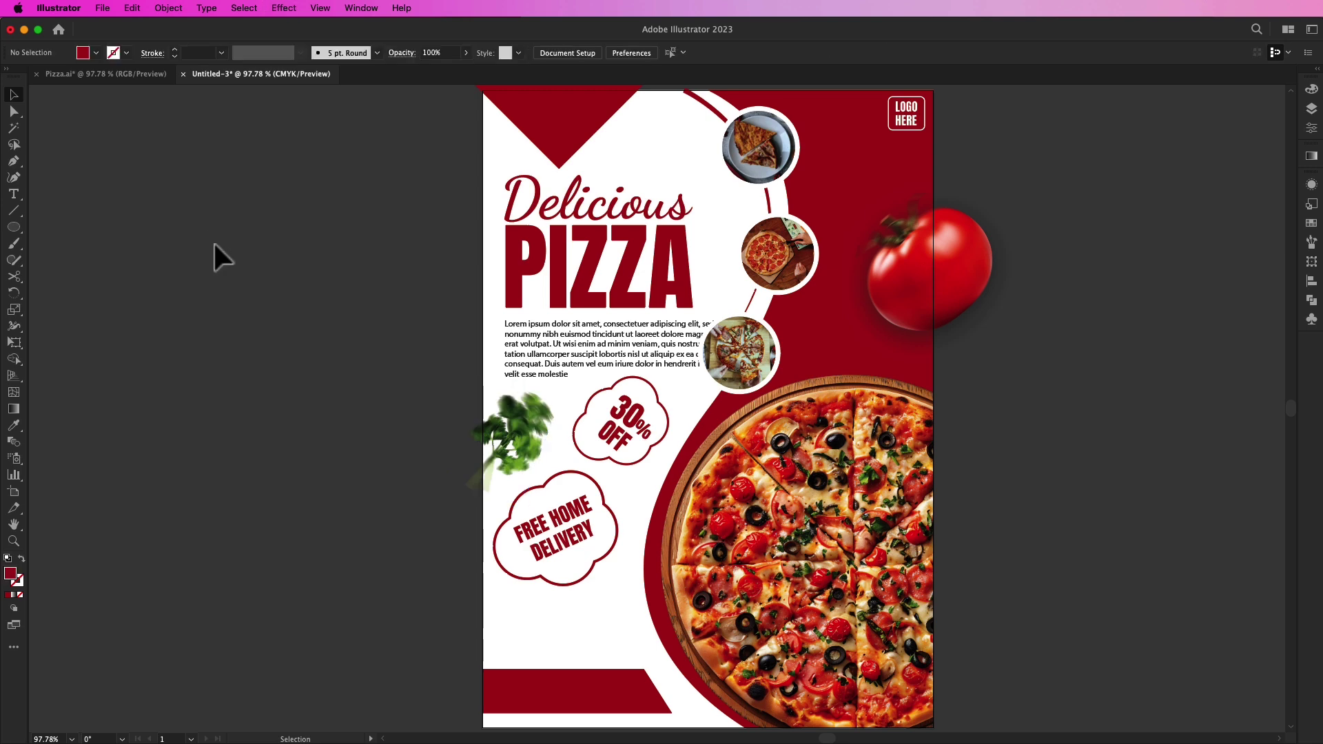
key(space)
drag(227, 313, 371, 321)
scroll(232, 309, down, 1)
key(space)
key(space)
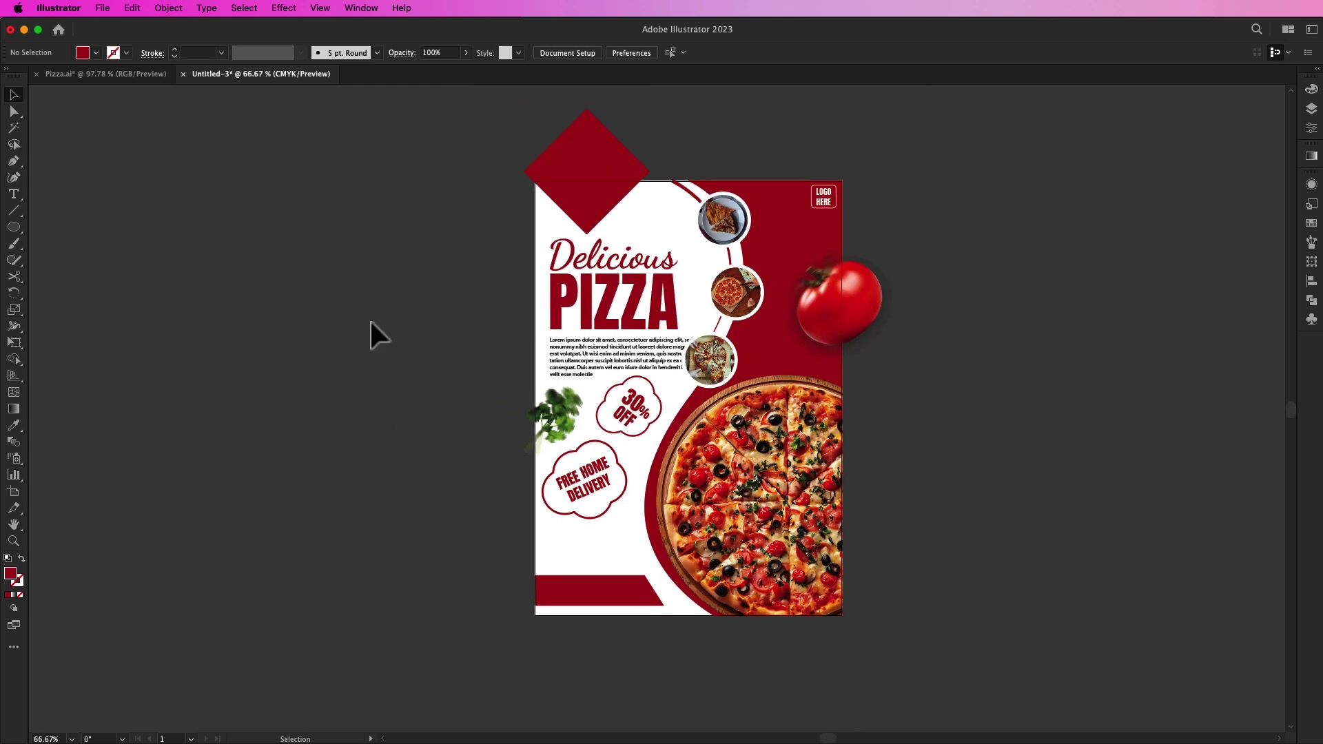
key(super+0)
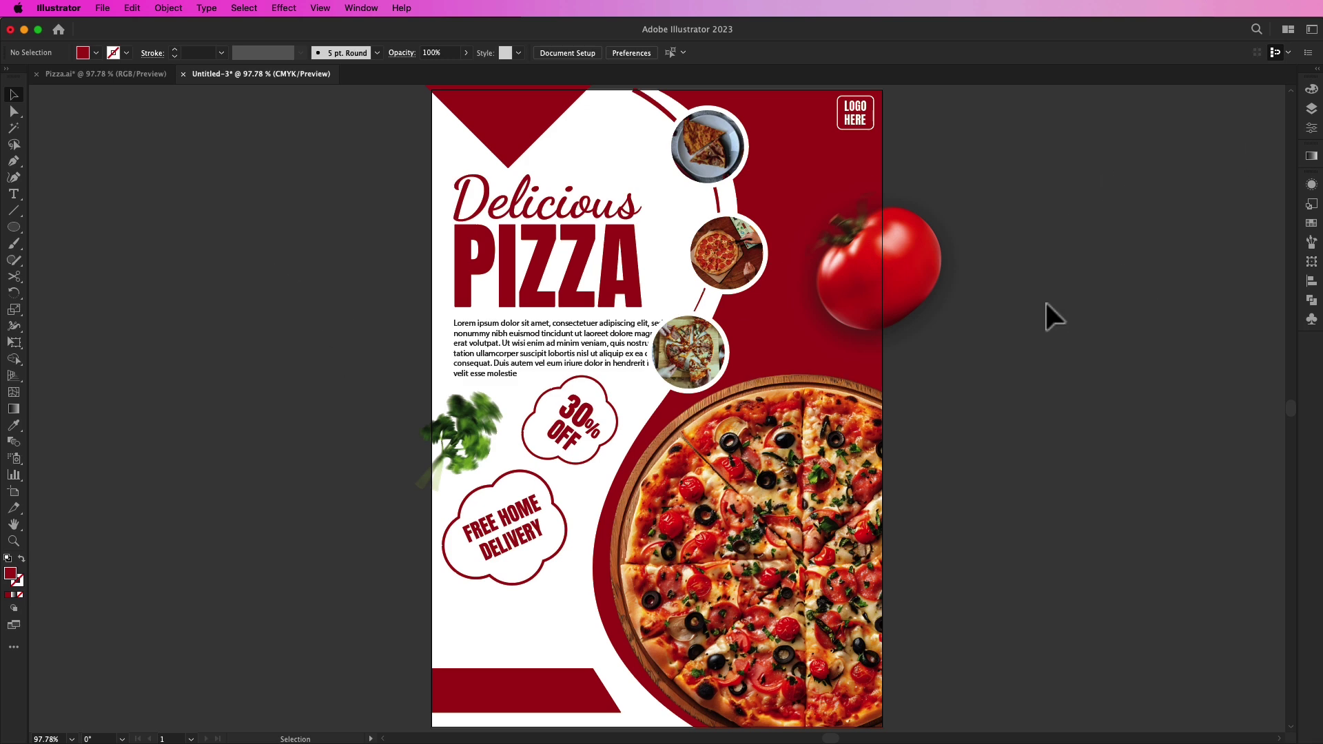
Step: Paste the basil leaf image beside the top pizza photo
key(super+v)
drag(679, 422, 629, 140)
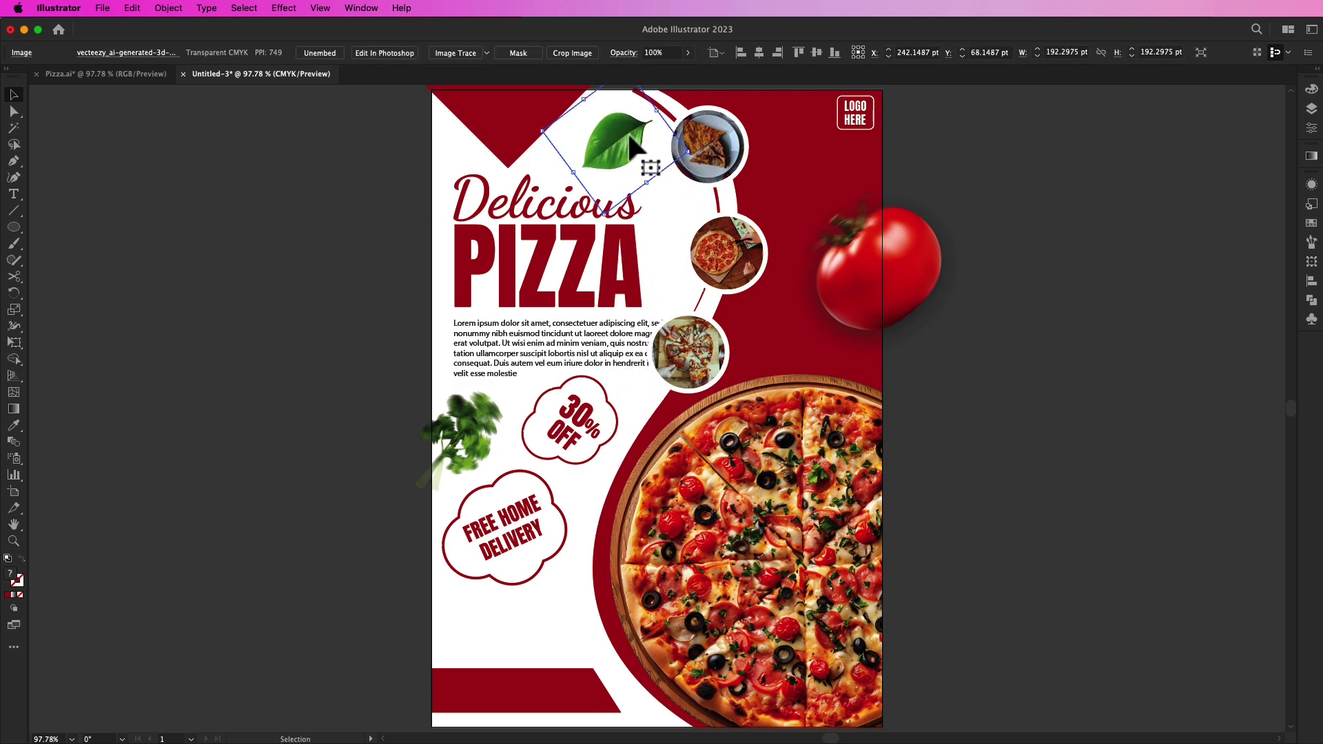
click(332, 315)
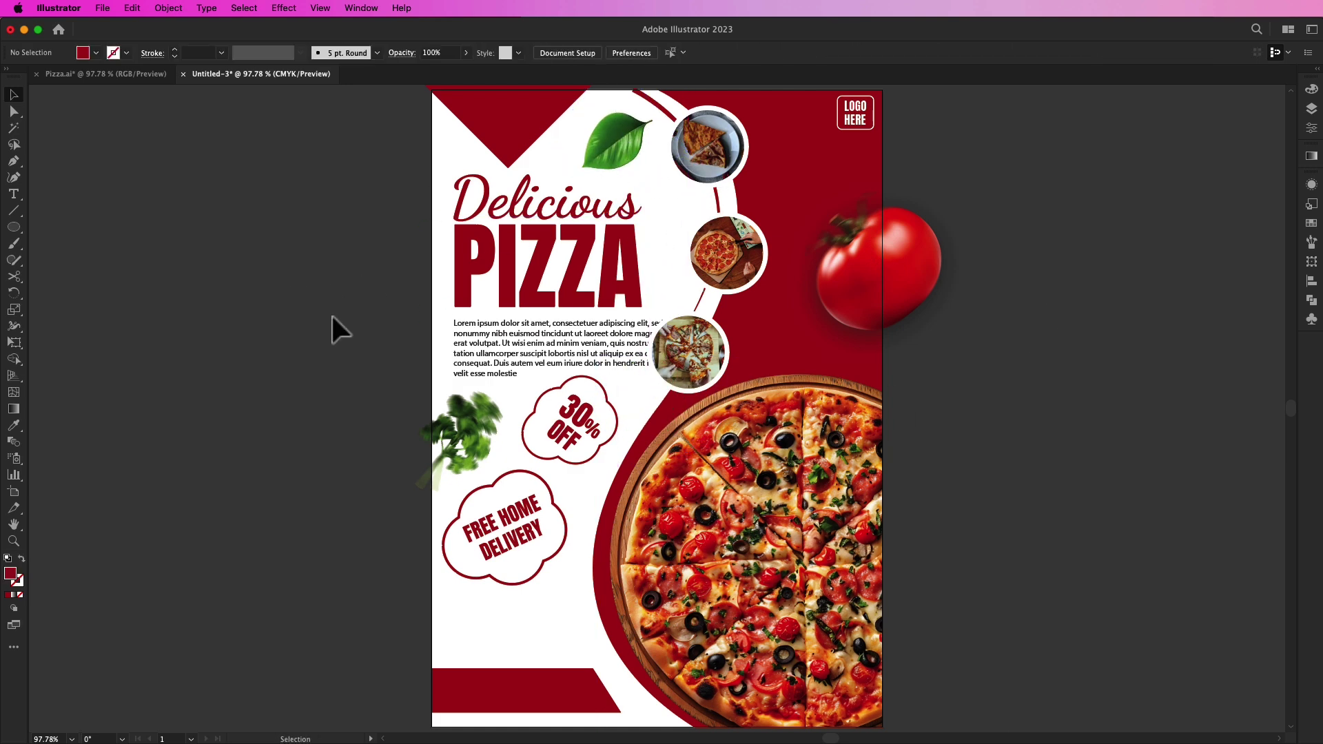
click(562, 161)
click(284, 8)
click(277, 251)
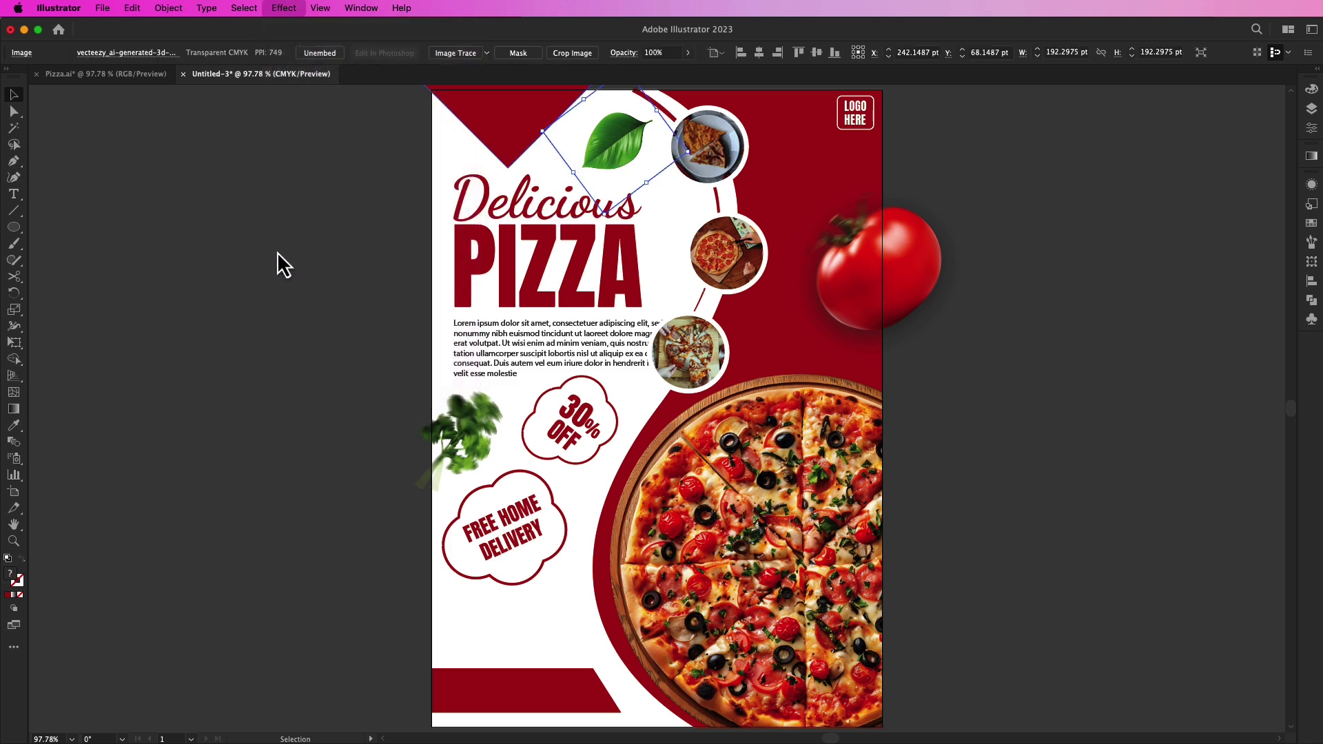
click(276, 254)
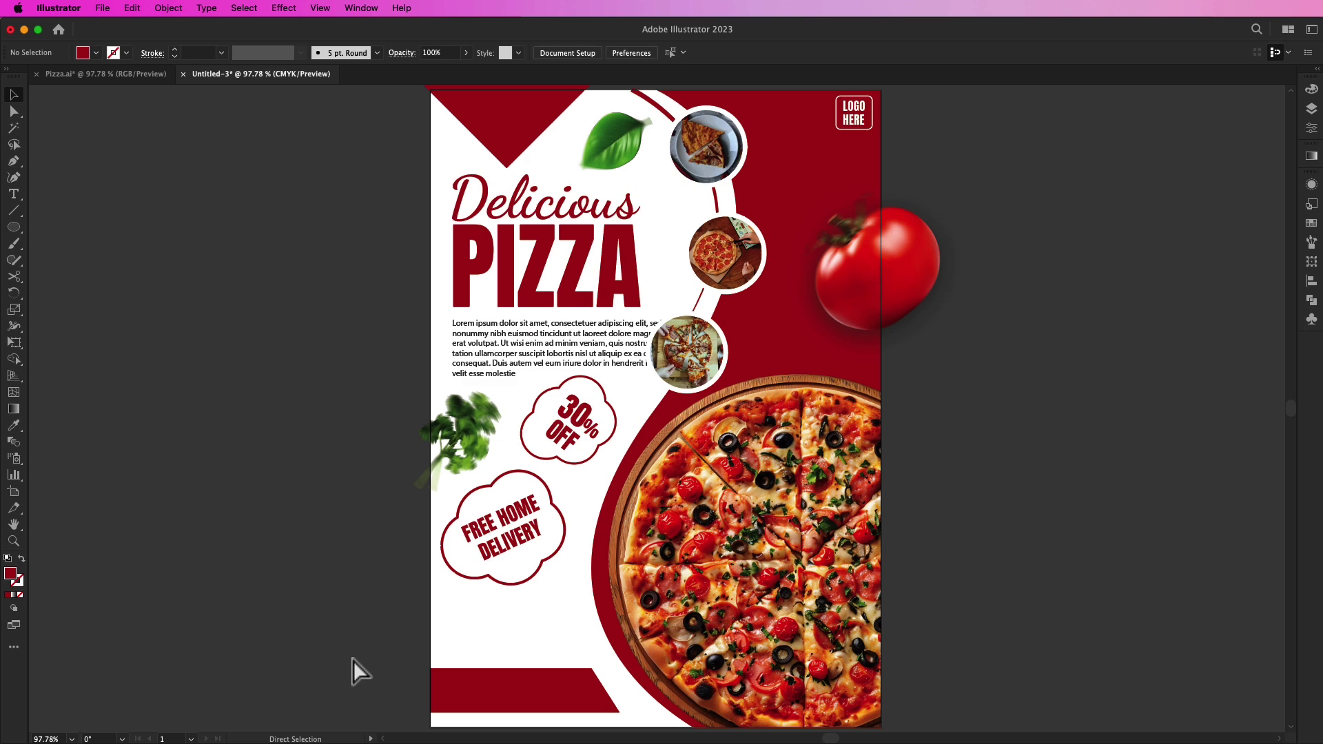
key(super+1)
drag(358, 656, 392, 586)
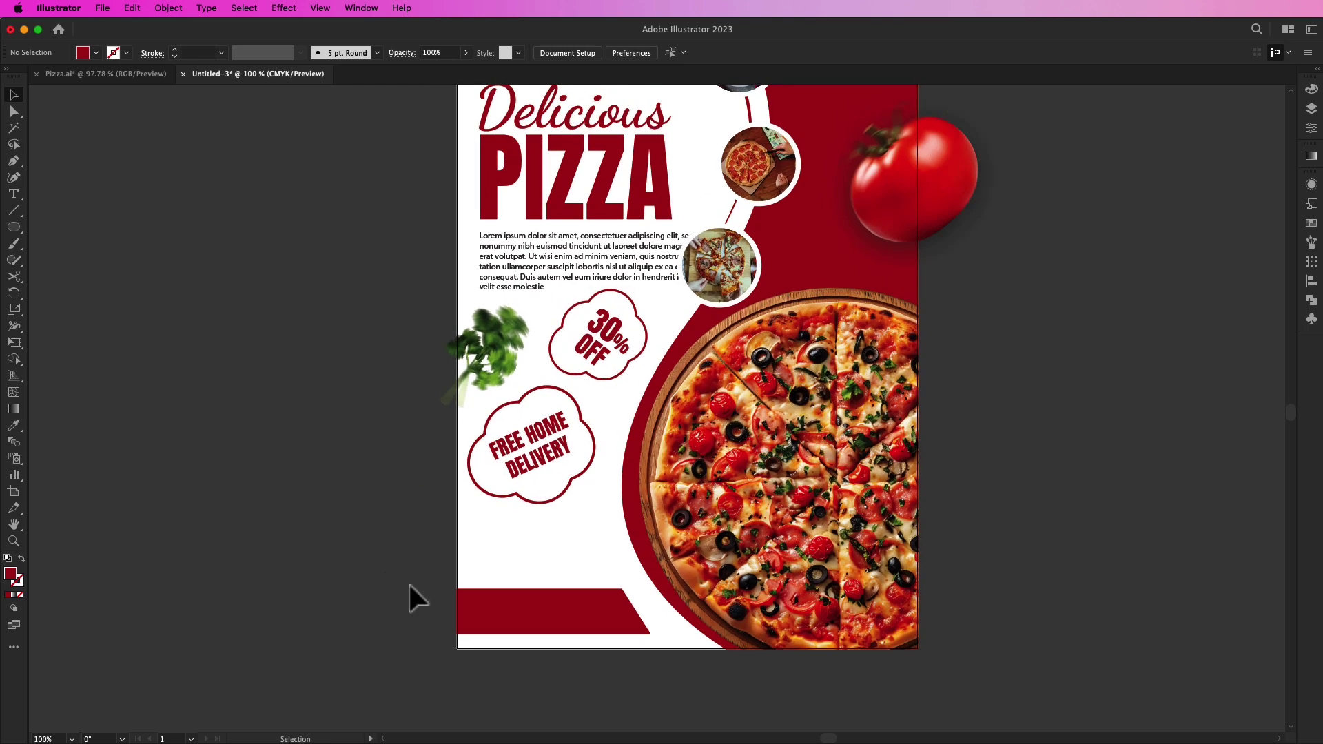
Step: Place pngwing.com (2).png as a QR code below the delivery badge, above the red bar
click(103, 9)
click(128, 262)
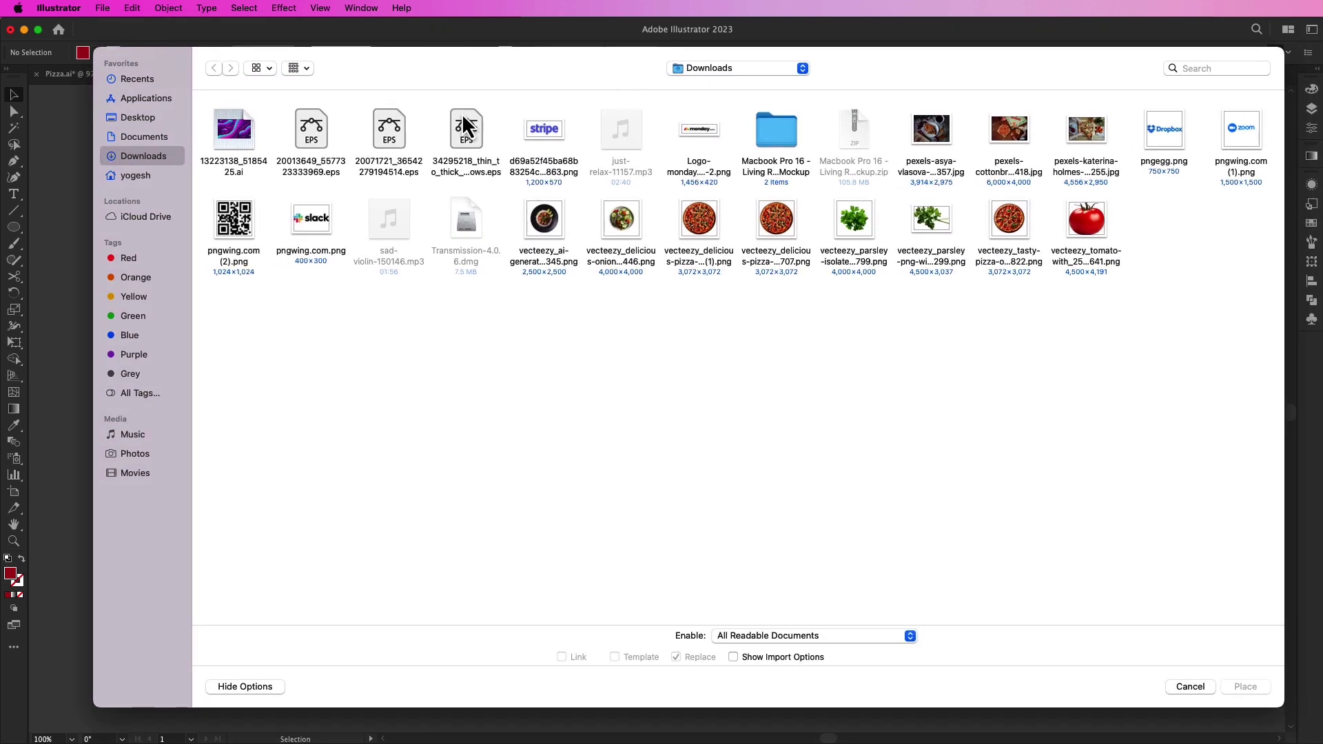
click(235, 219)
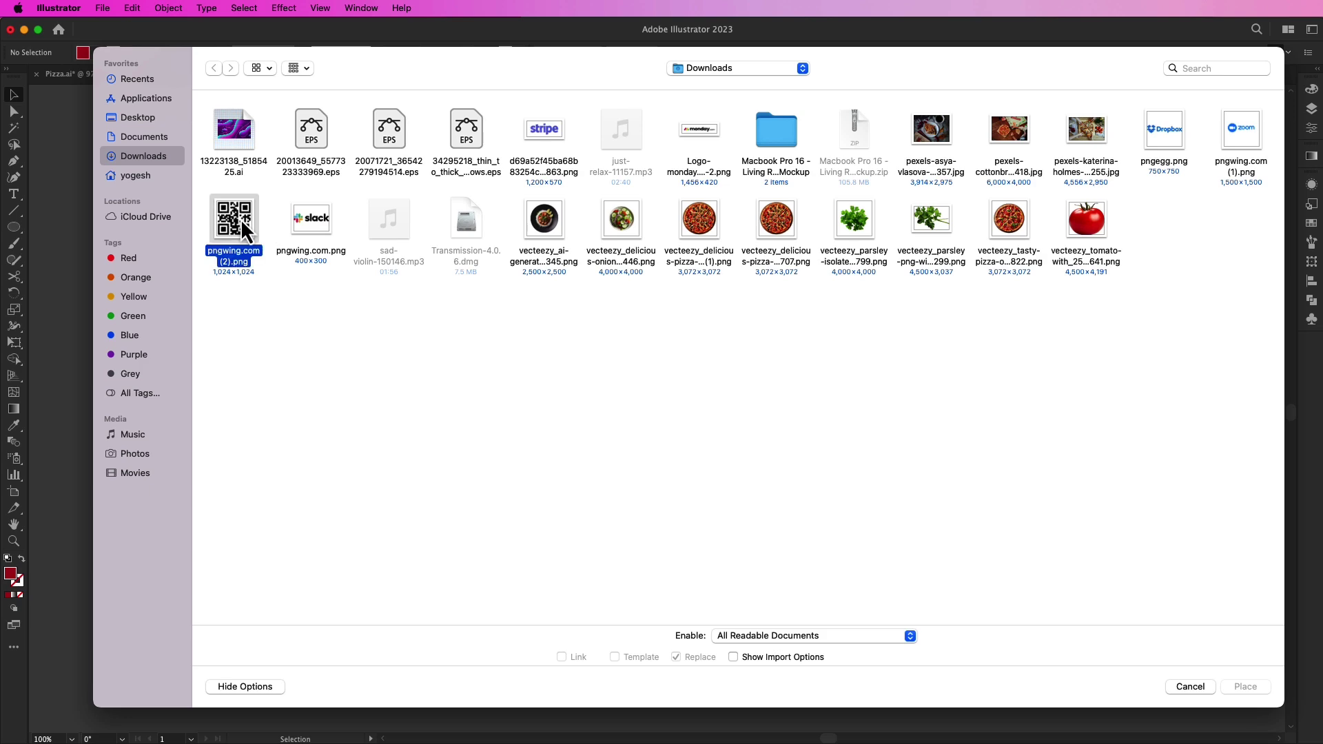
click(1245, 687)
drag(466, 518, 507, 561)
click(399, 553)
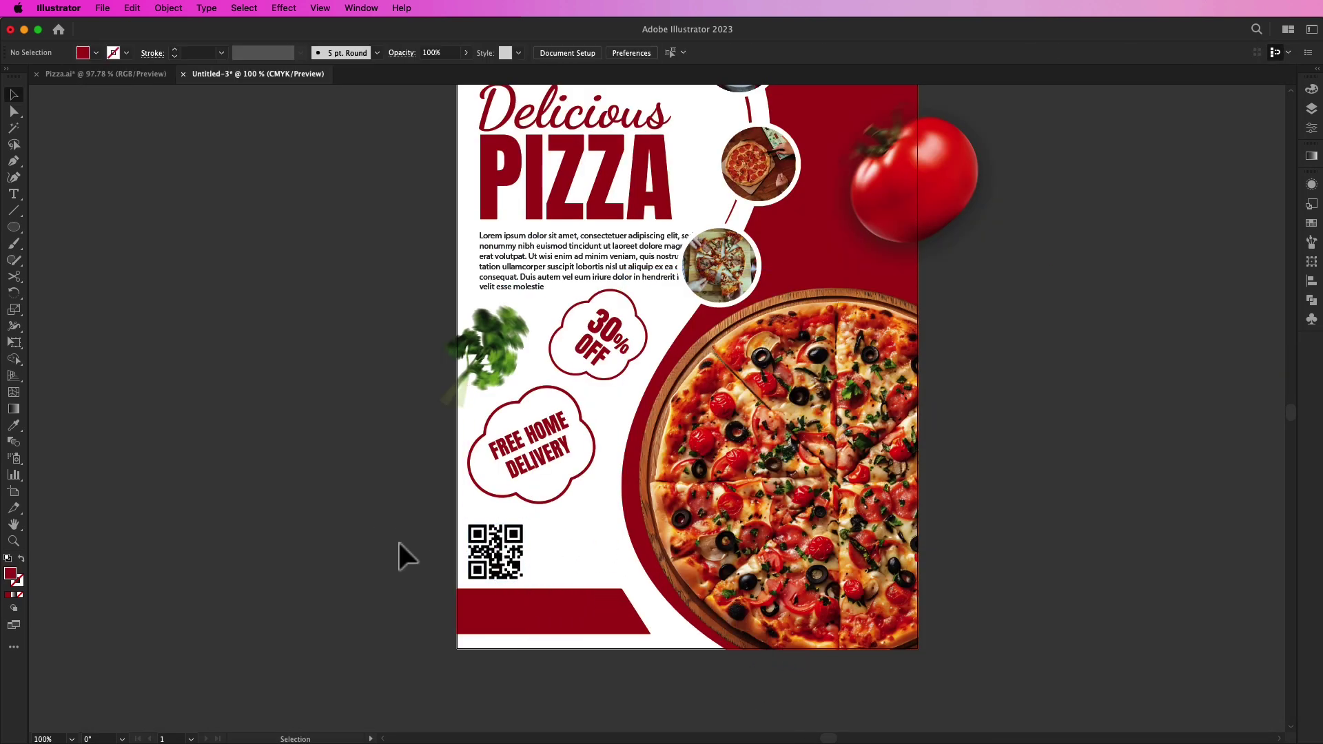
scroll(475, 589, up, 2)
drag(715, 562, 550, 472)
scroll(550, 471, up, 1)
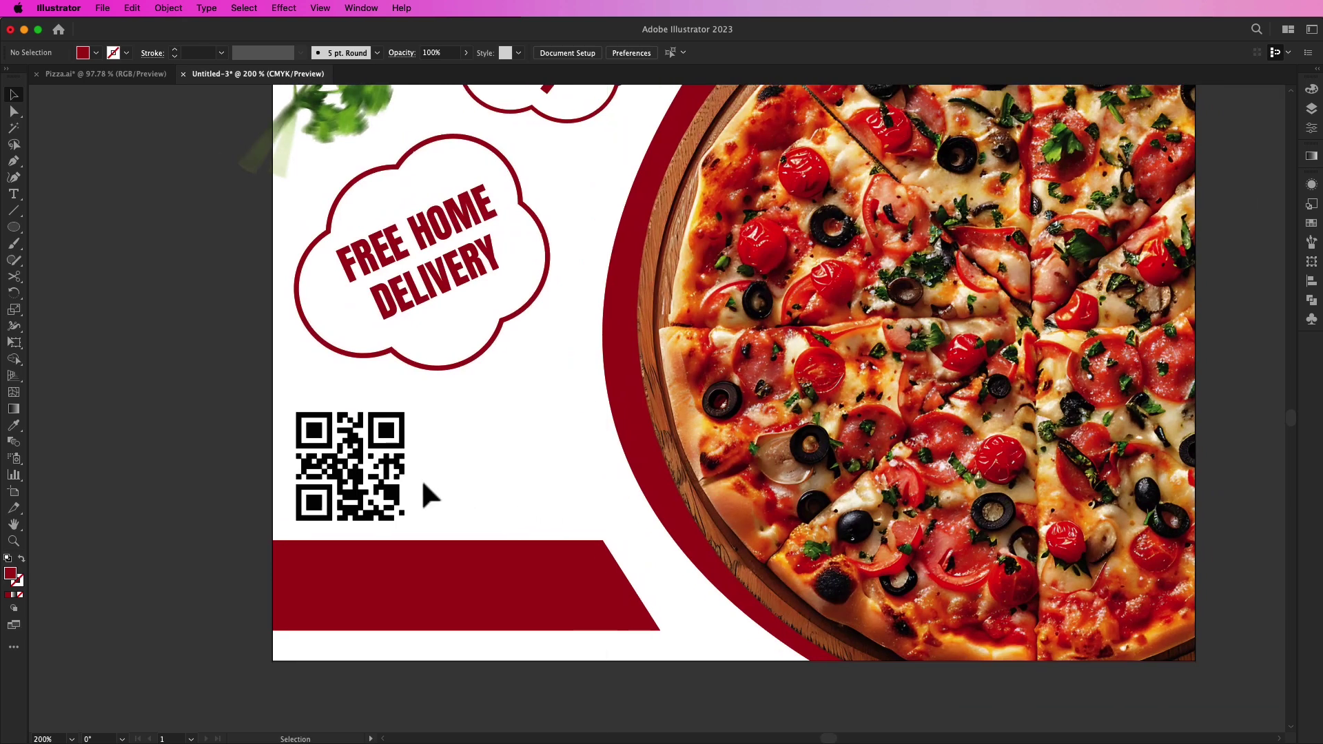
Step: Type THE BEST / PIZZA OF / YOUR TOWN as three lines beside the QR code
click(370, 474)
click(210, 417)
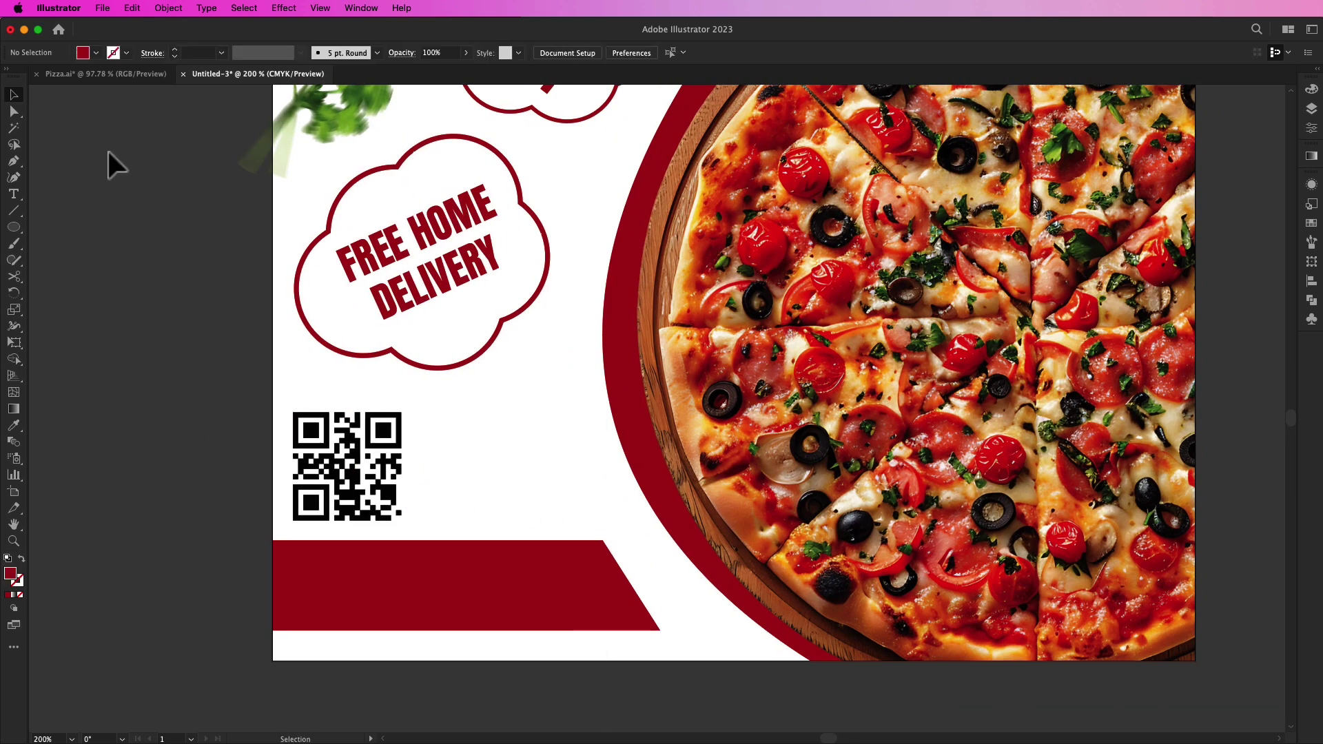
click(15, 196)
click(432, 422)
text(THE BEST)
key(Return)
text(PIZZA OF)
key(Return)
text(YOUR TOWN)
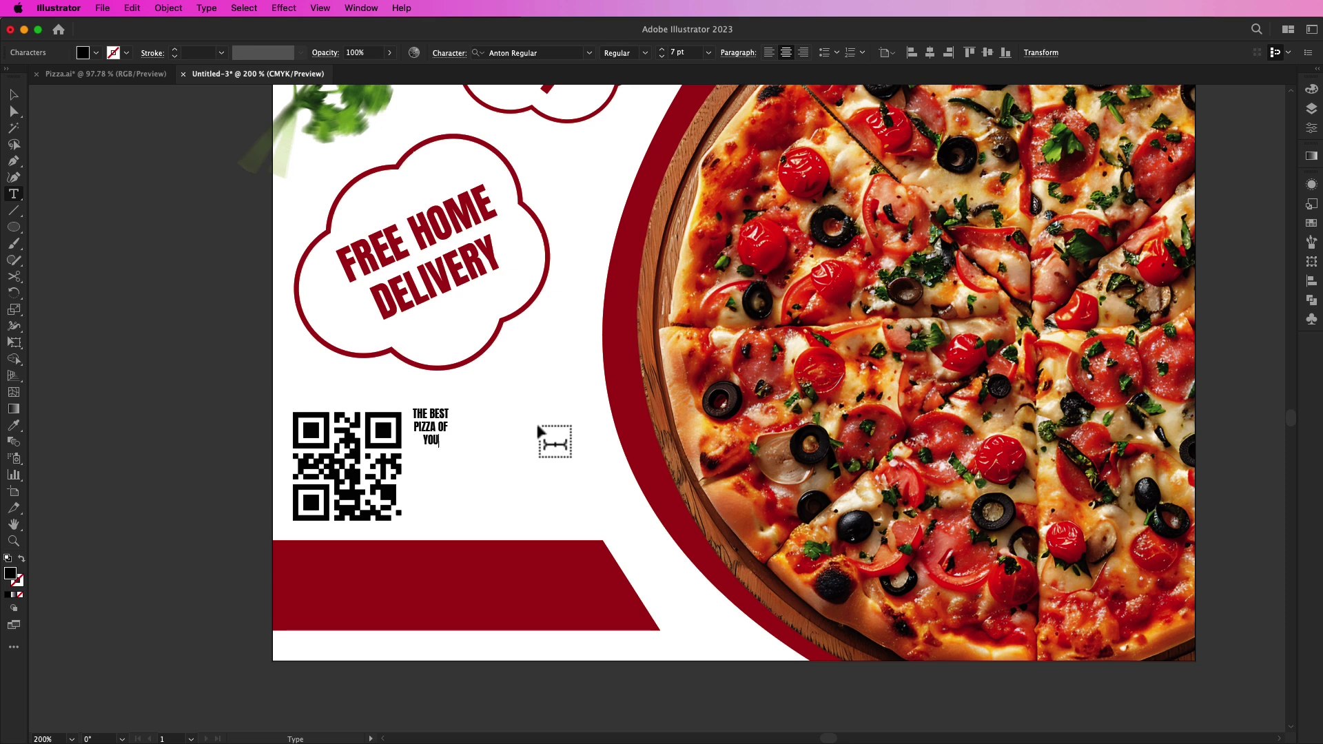
Step: Left-align the tagline, enlarge it and position it beside the QR code
click(14, 95)
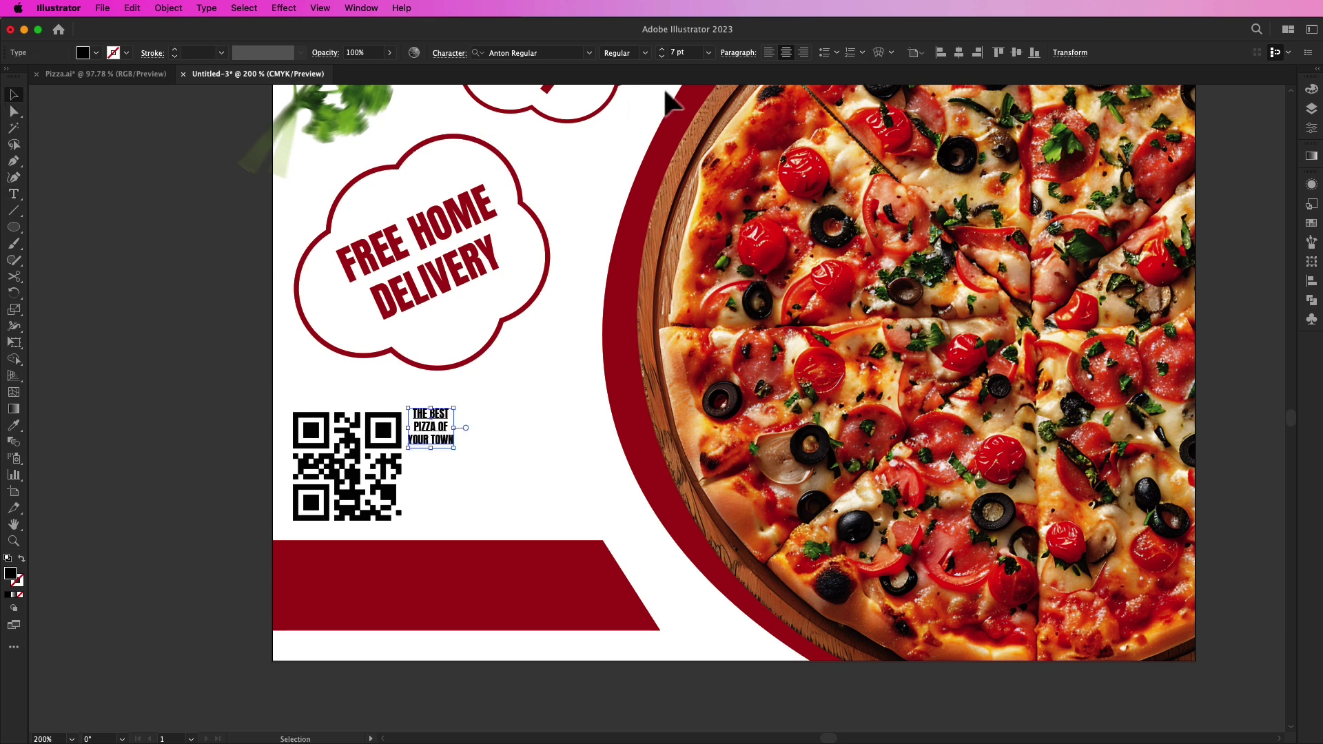
click(769, 53)
drag(475, 448, 491, 475)
drag(476, 431, 541, 513)
drag(491, 465, 509, 477)
click(169, 458)
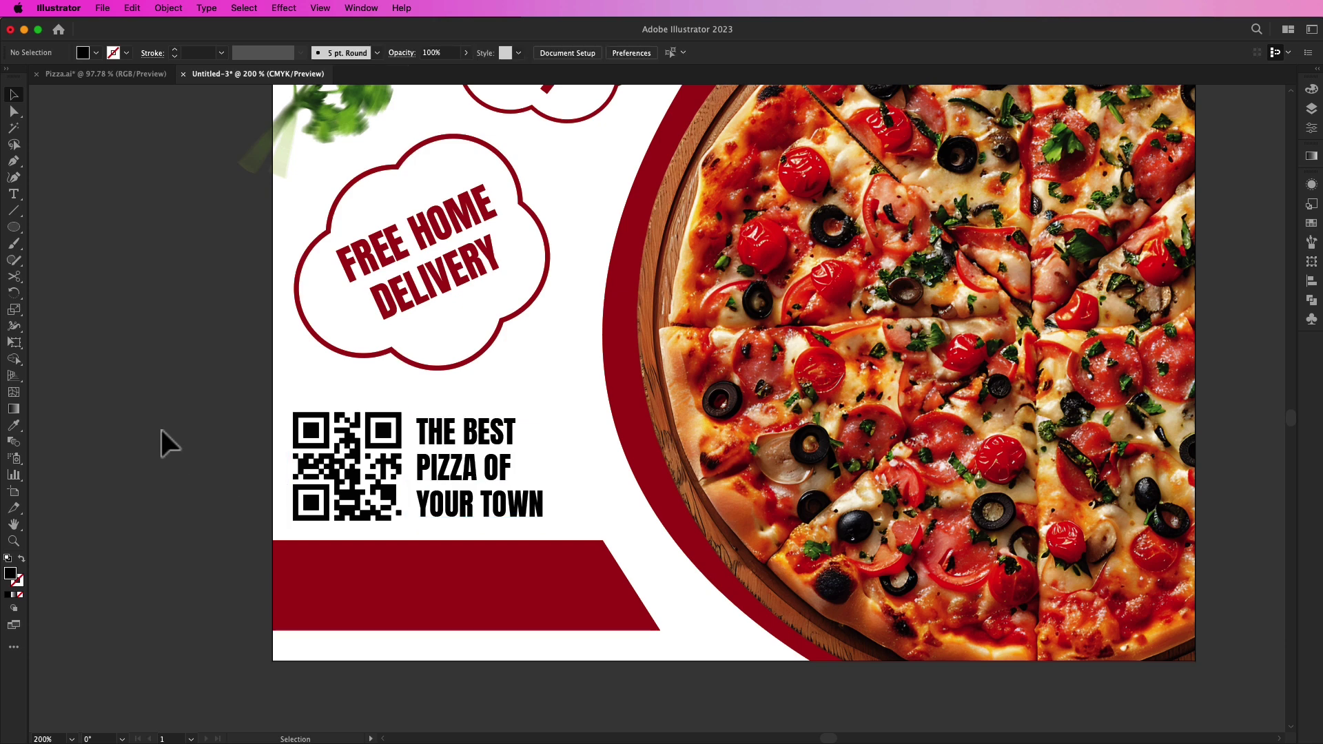
click(15, 196)
click(319, 557)
Step: Type 'Call For Delivery' on the red band and fill it white
key(BackSpace)
text(Call For Delivery)
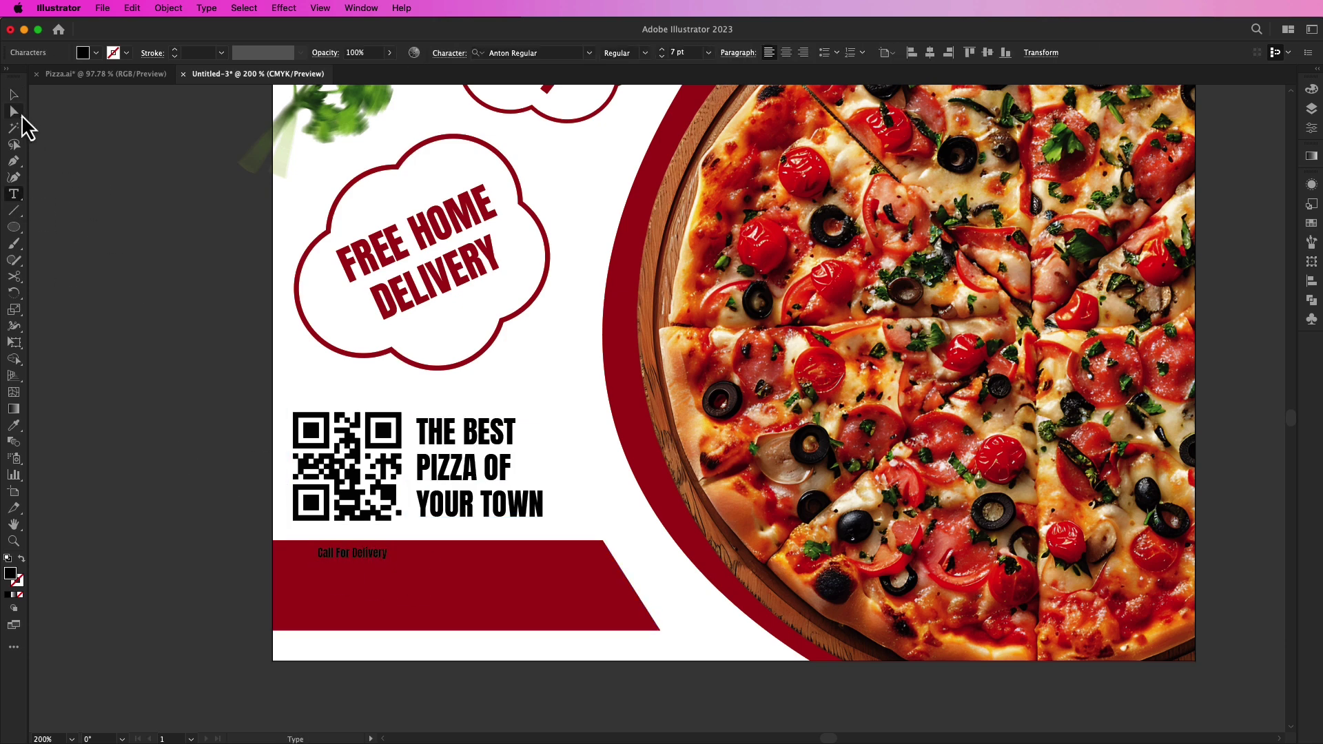
click(14, 94)
click(96, 53)
click(28, 76)
click(113, 314)
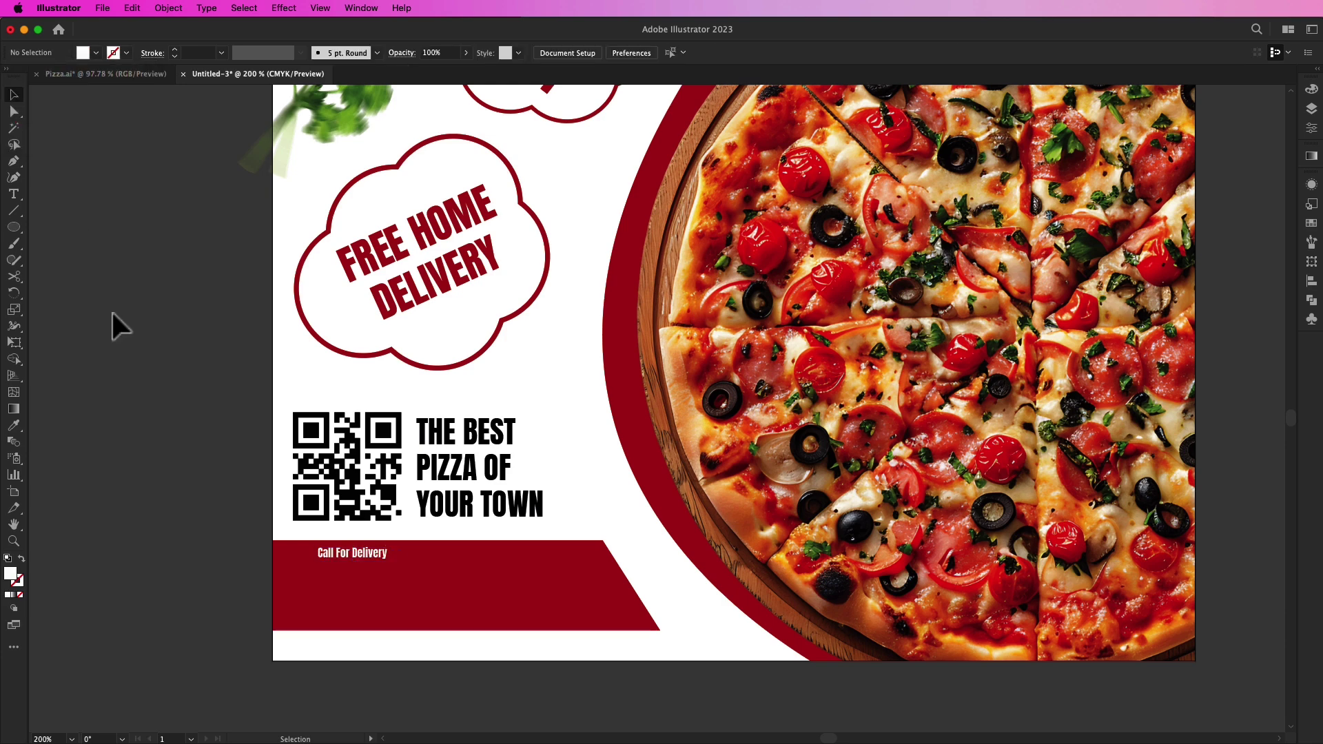
Step: Add the delivery phone number below the heading, about 15 pt and filled white
key(t)
click(308, 593)
key(BackSpace)
click(14, 94)
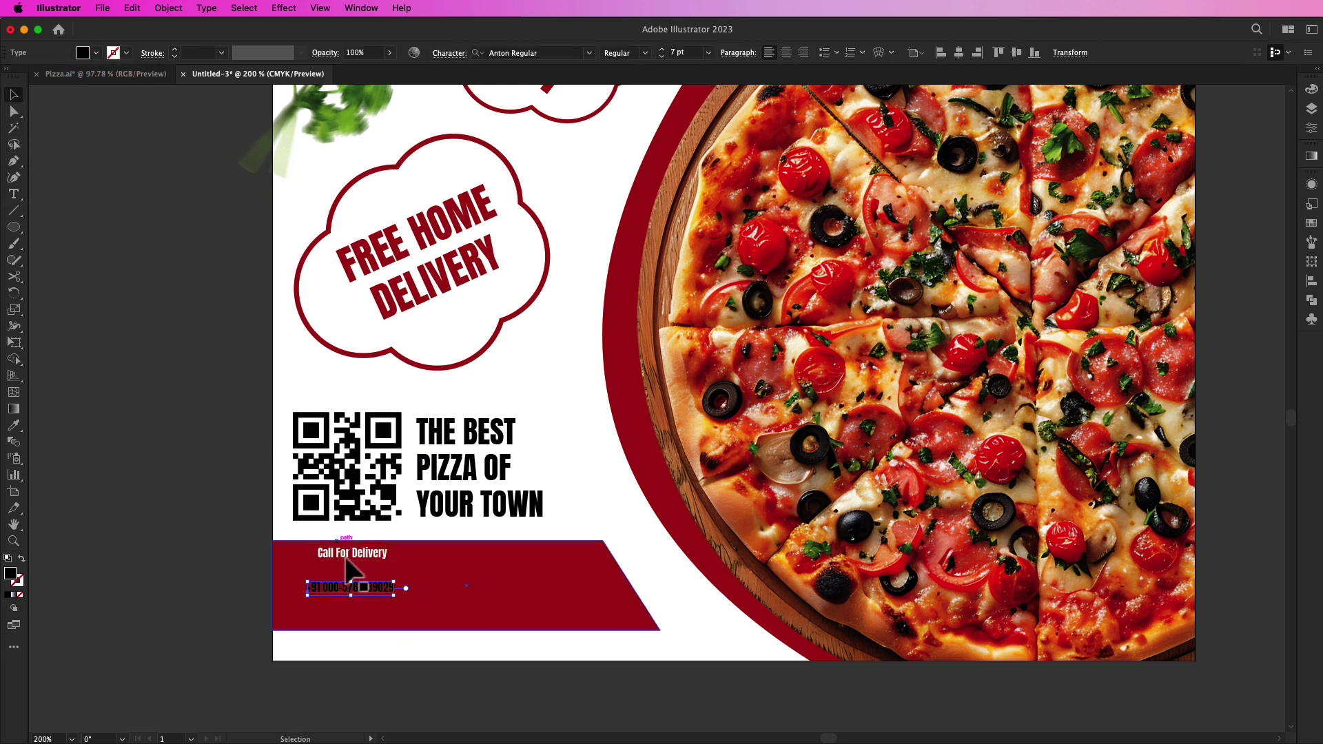
drag(400, 602, 501, 617)
click(96, 53)
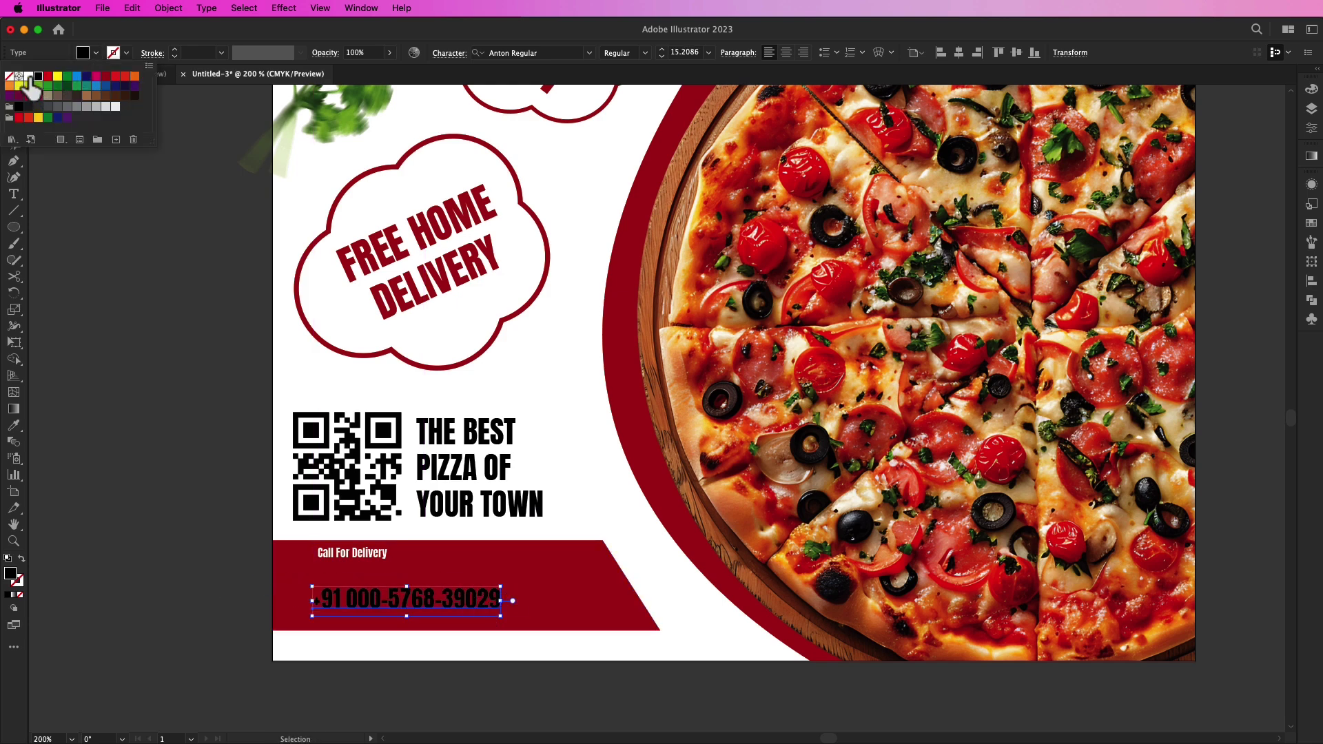
click(29, 77)
Step: Enlarge the heading to about 13 pt and set it in Source Sans Variable Bold
click(296, 546)
click(351, 552)
drag(389, 561, 487, 605)
shift+click(478, 603)
click(219, 543)
click(421, 576)
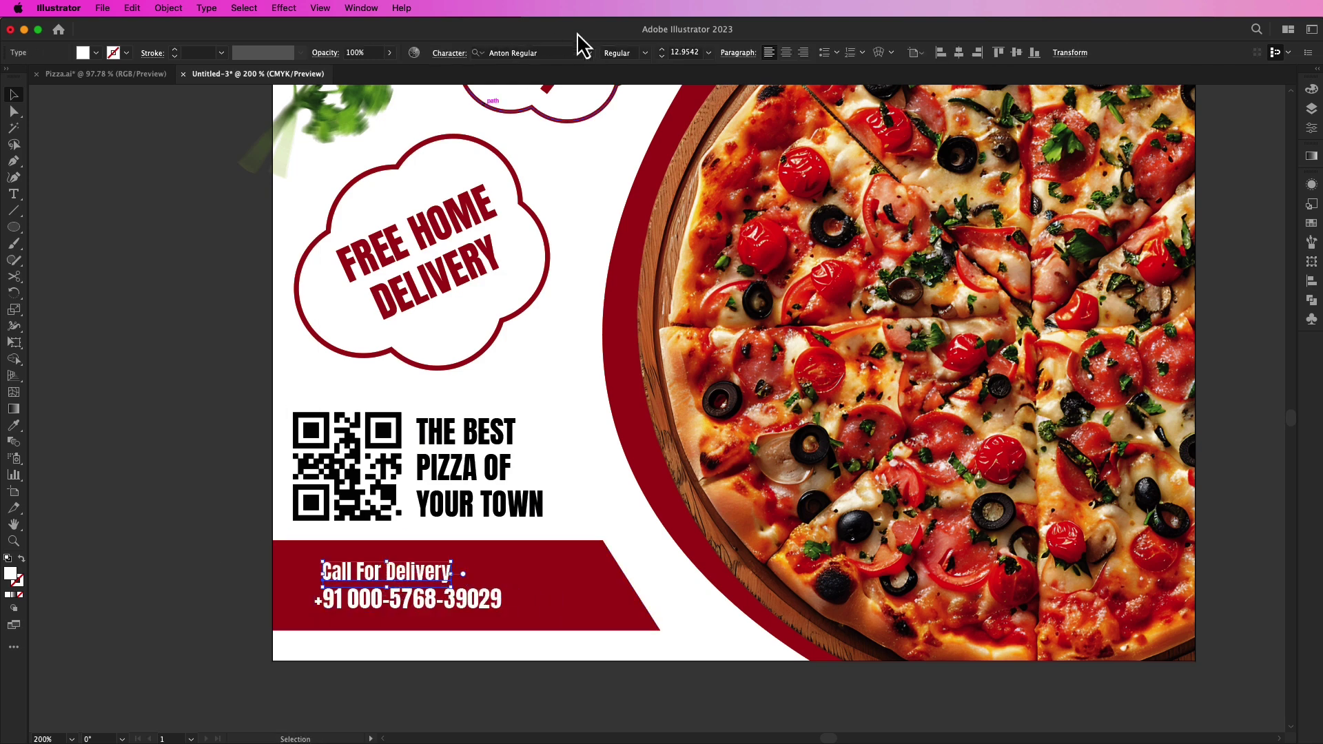
click(589, 53)
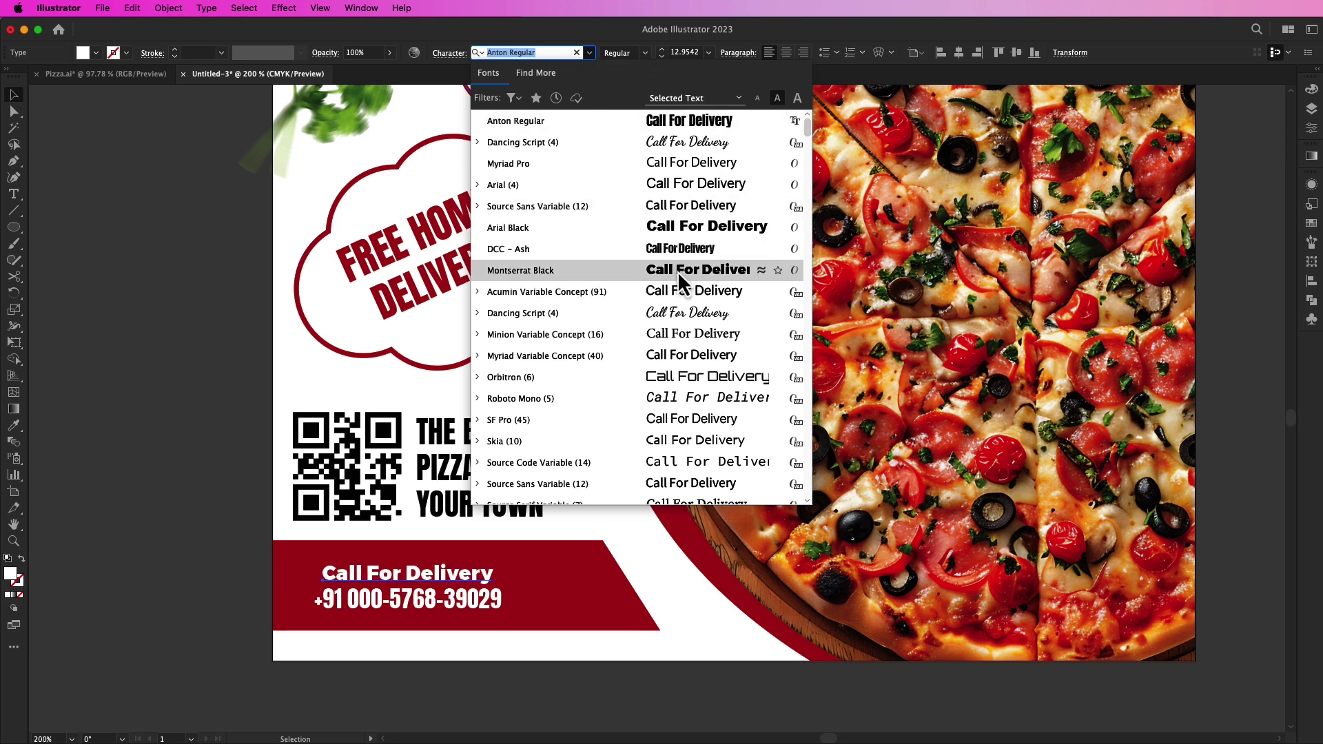
click(681, 215)
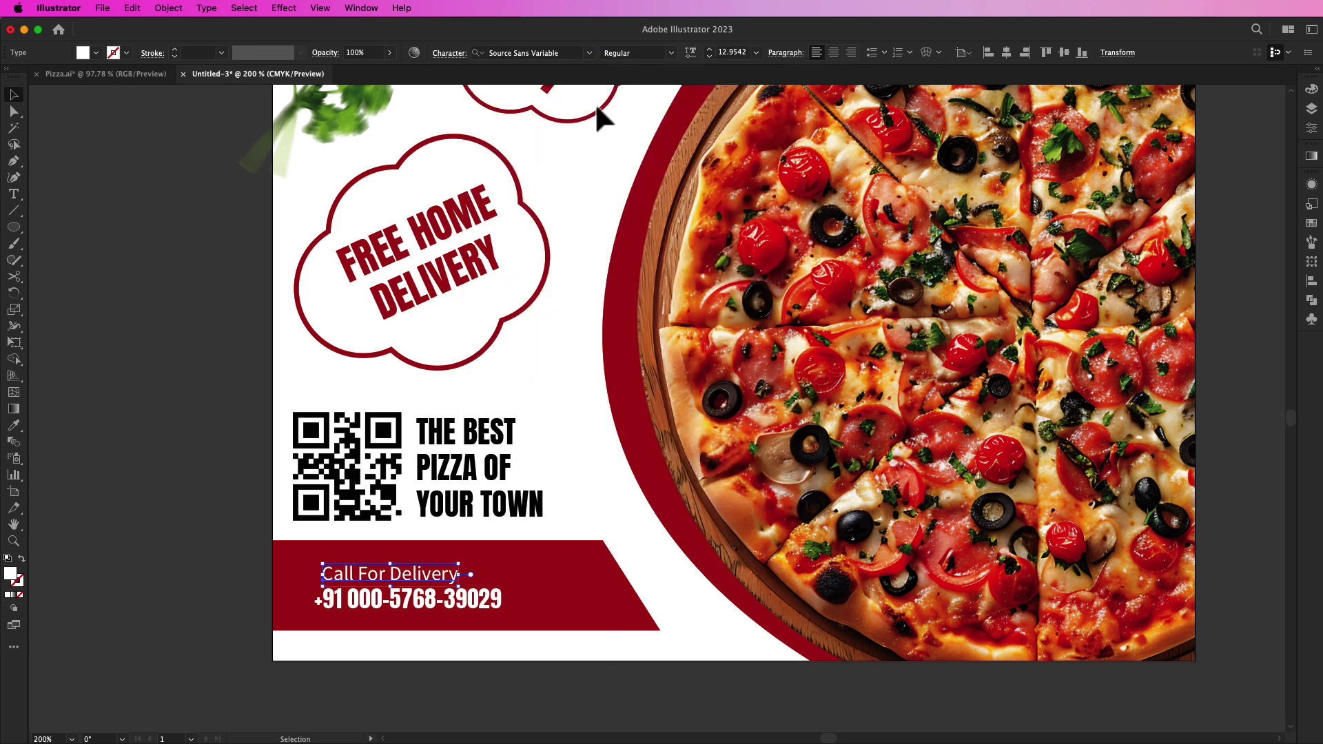
click(672, 54)
click(656, 133)
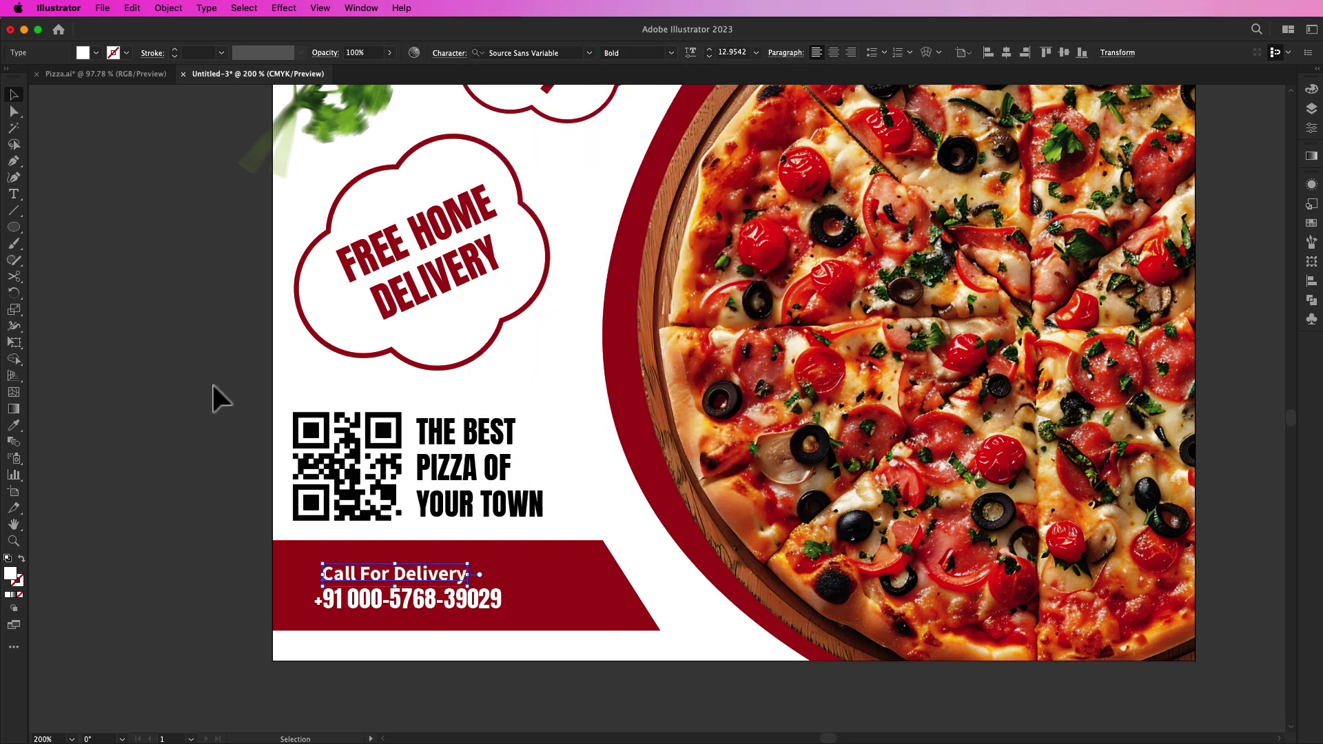
Step: Align the heading's left edge with the phone number and nudge both lines into place
shift+click(473, 603)
drag(466, 599, 466, 597)
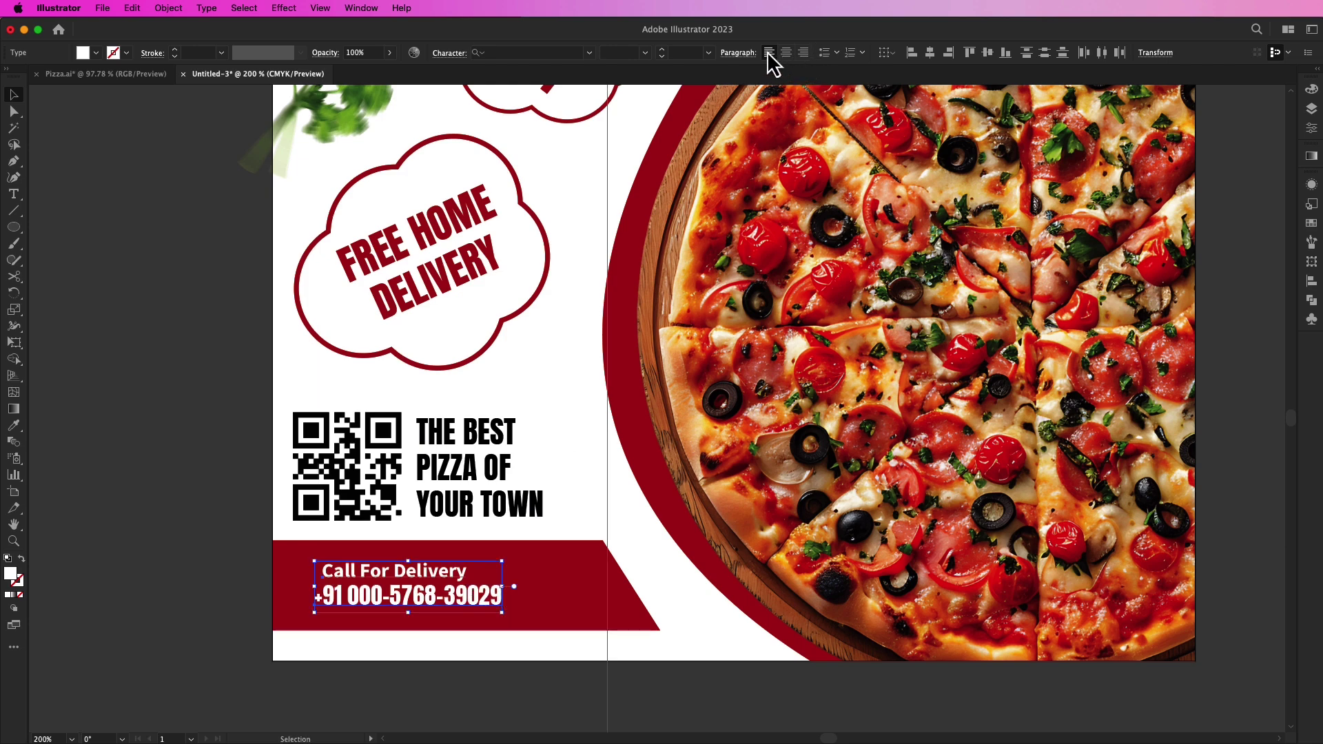
click(912, 52)
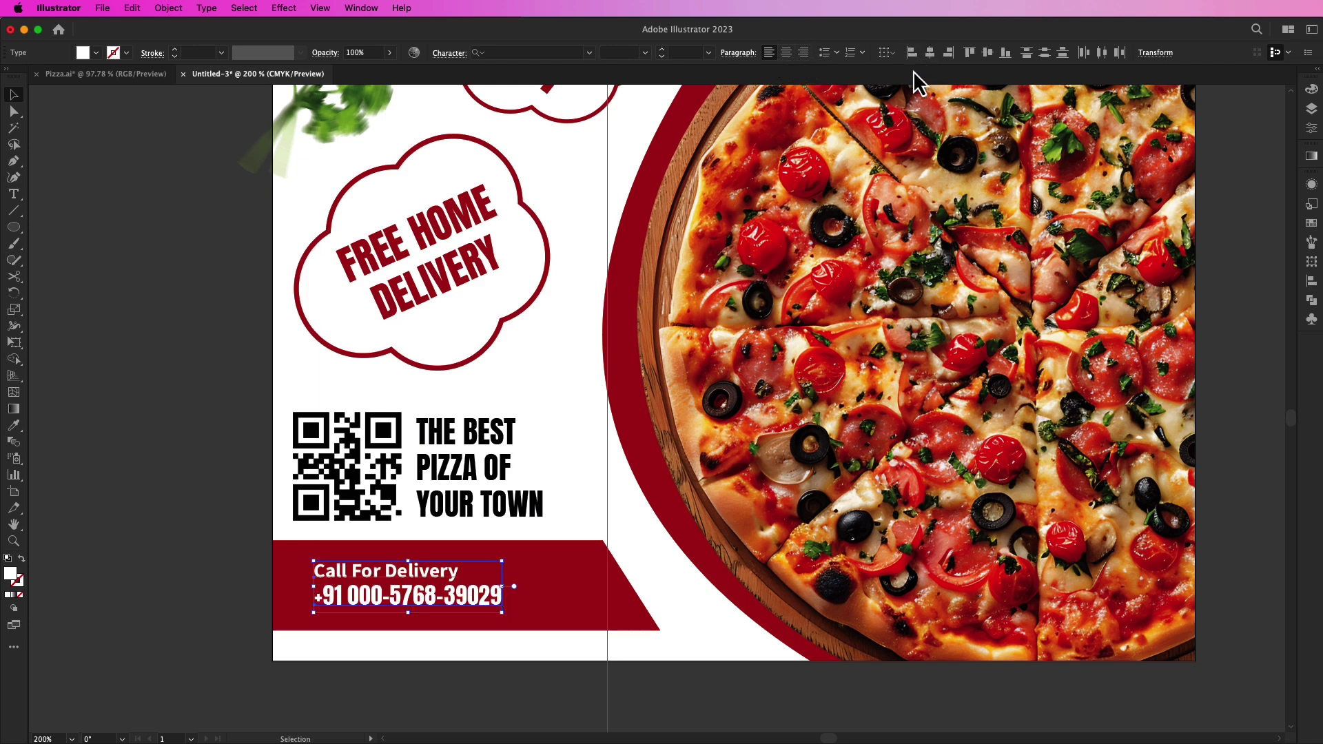
click(183, 494)
drag(348, 578, 358, 578)
click(173, 549)
scroll(171, 528, down, 2)
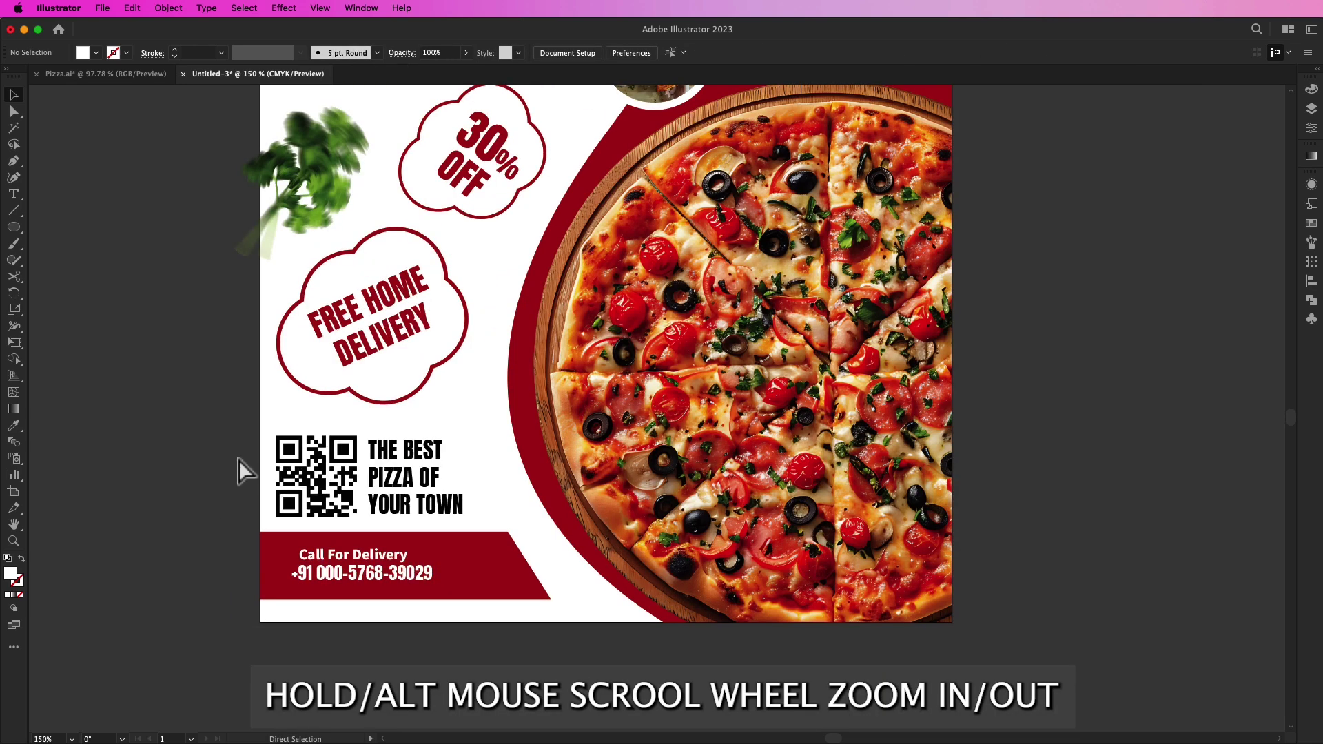
key(super+0)
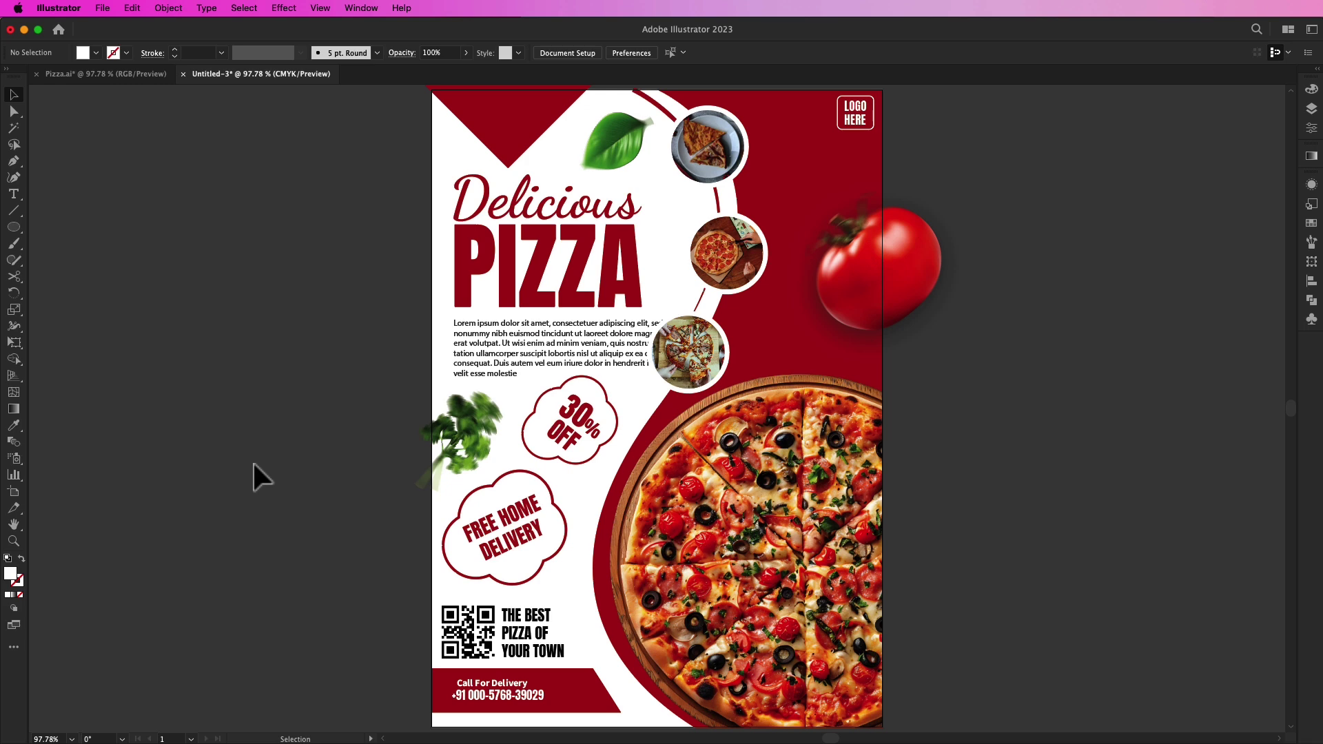
Step: Drag a copy of the basil leaf down beside the QR code tagline
click(620, 146)
drag(622, 148, 604, 650)
click(276, 519)
scroll(283, 511, left, 1)
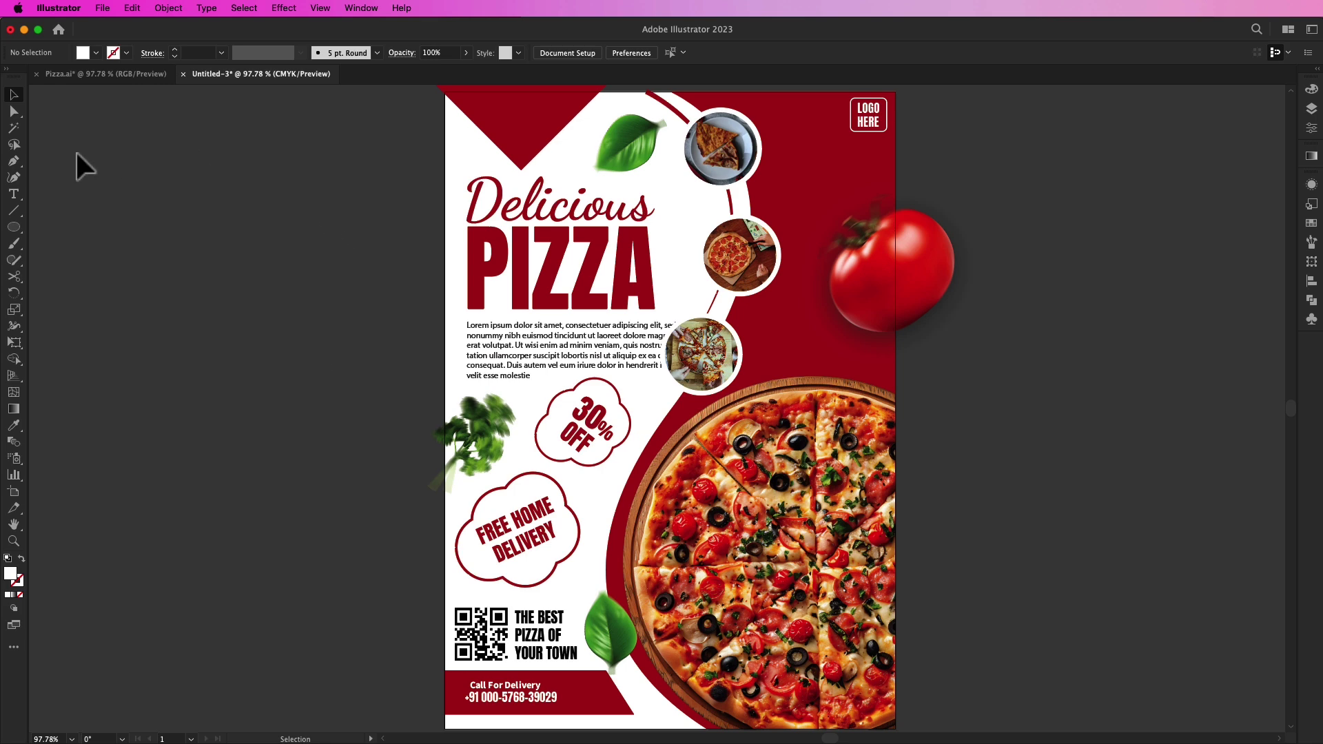
click(14, 193)
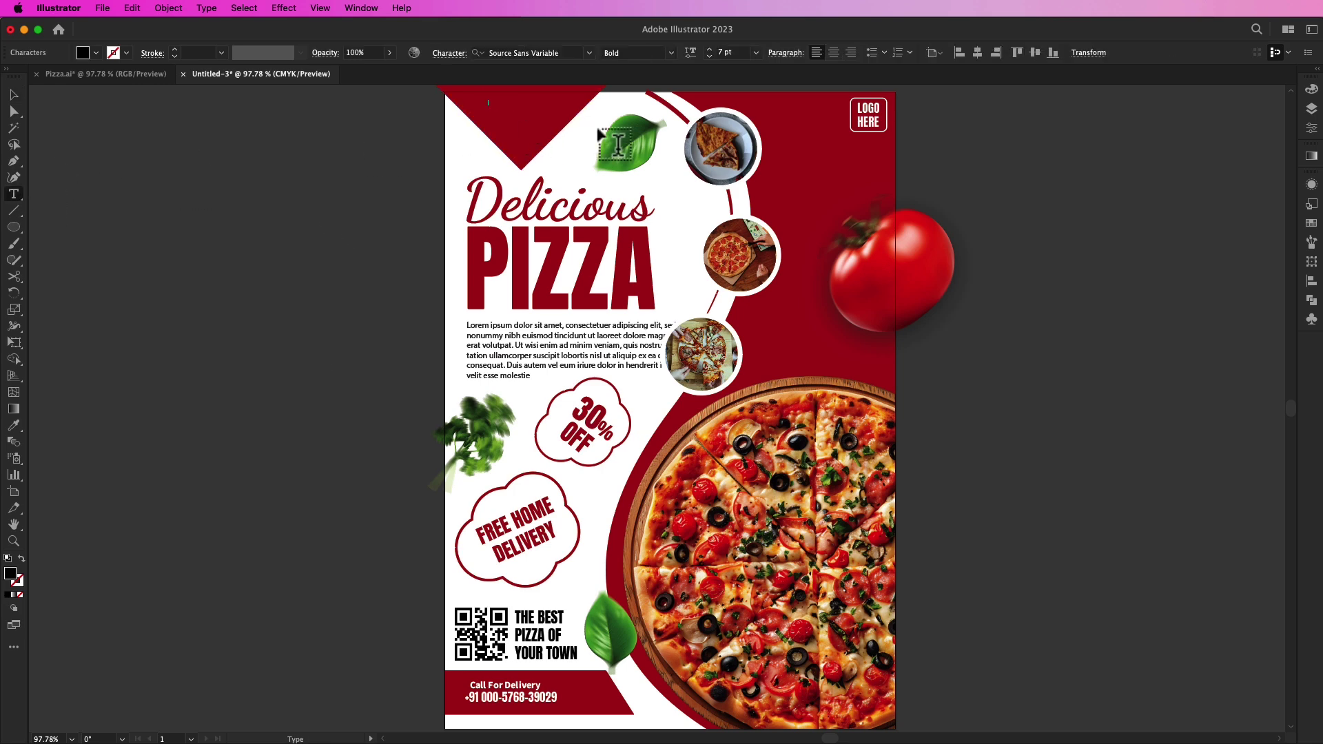
Step: Duplicate the white ONLY text just below the original inside the red triangle
click(14, 96)
drag(502, 106, 515, 139)
click(96, 53)
click(29, 77)
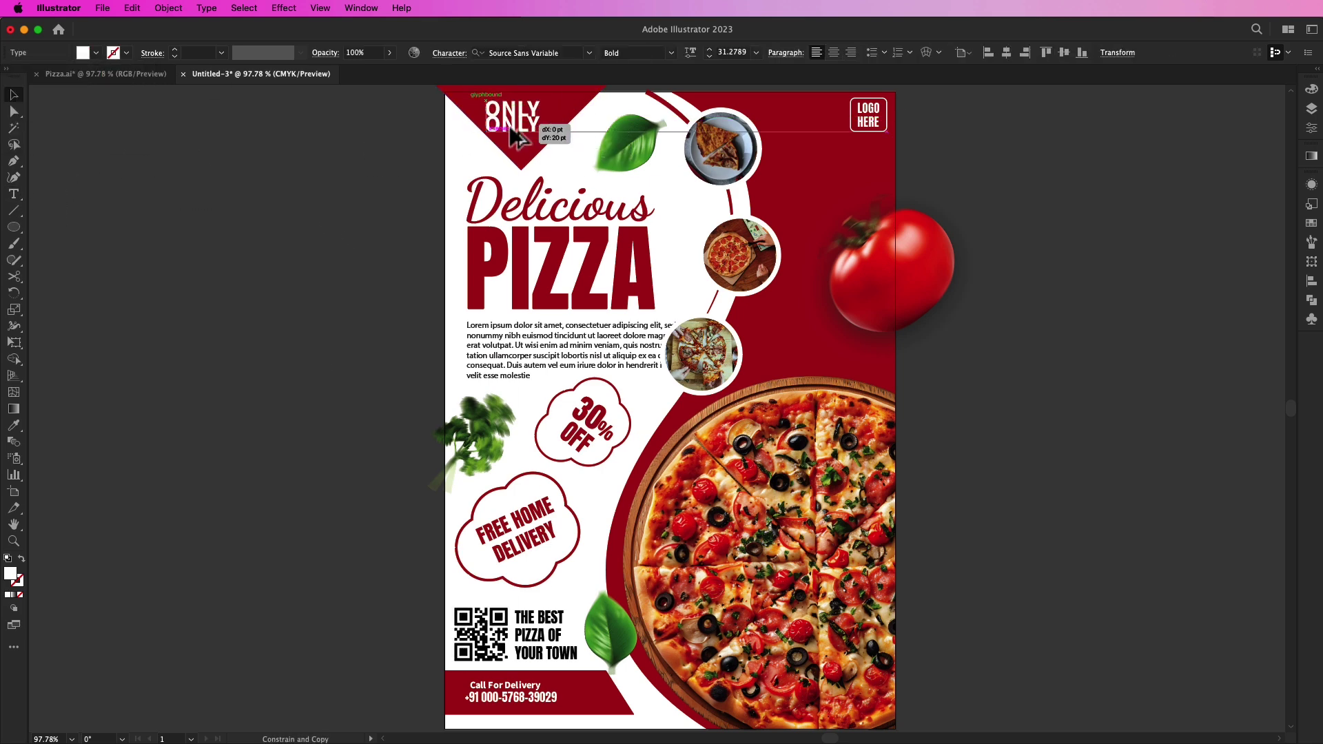
Step: Change the copy's text to $12.99 and move it up under ONLY
double_click(515, 140)
key(super+a)
key(BackSpace)
text($12.99)
click(14, 95)
drag(543, 152, 529, 118)
click(253, 181)
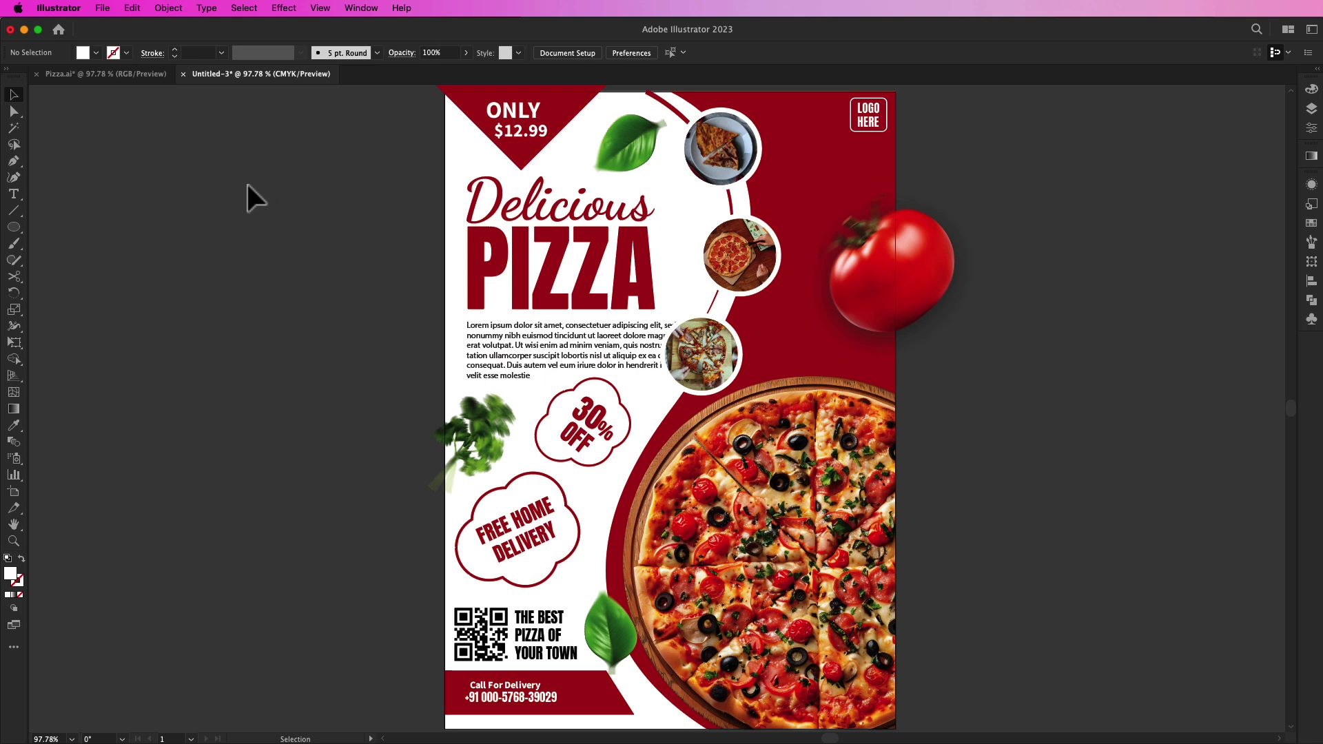
click(673, 112)
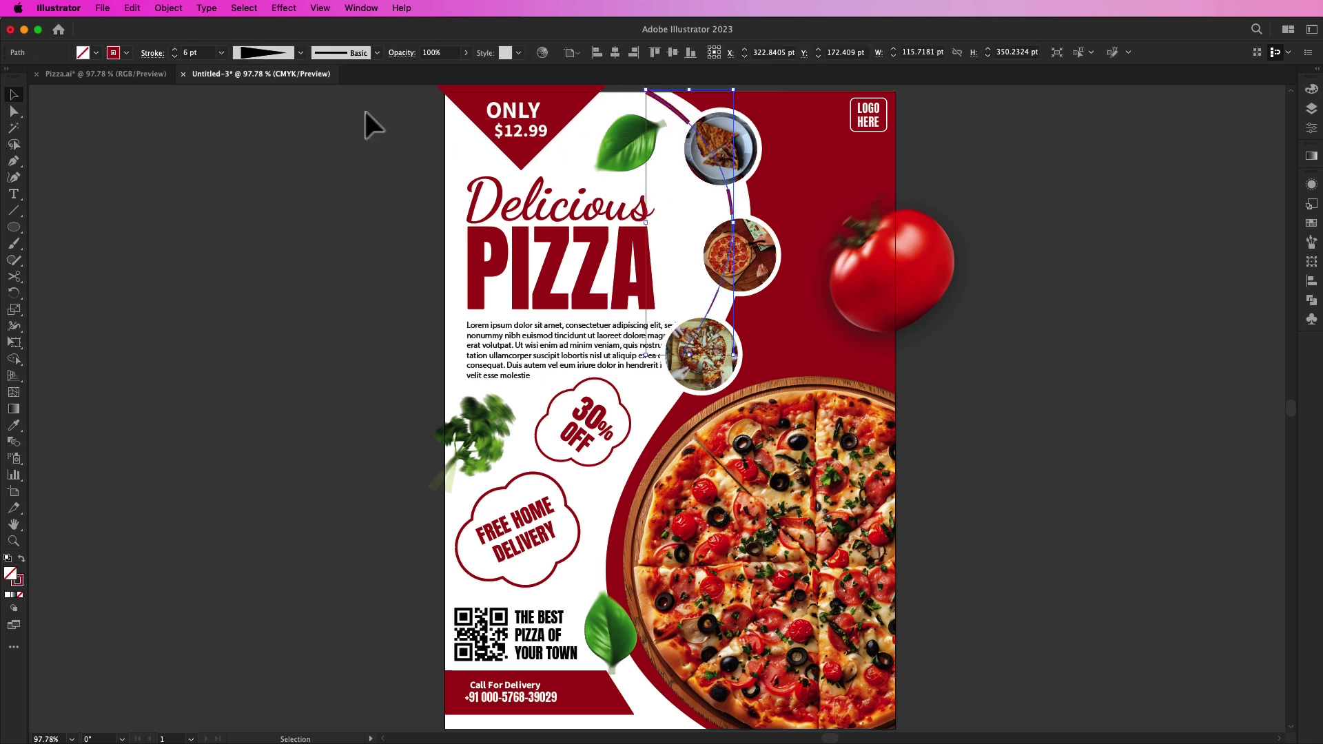
click(154, 55)
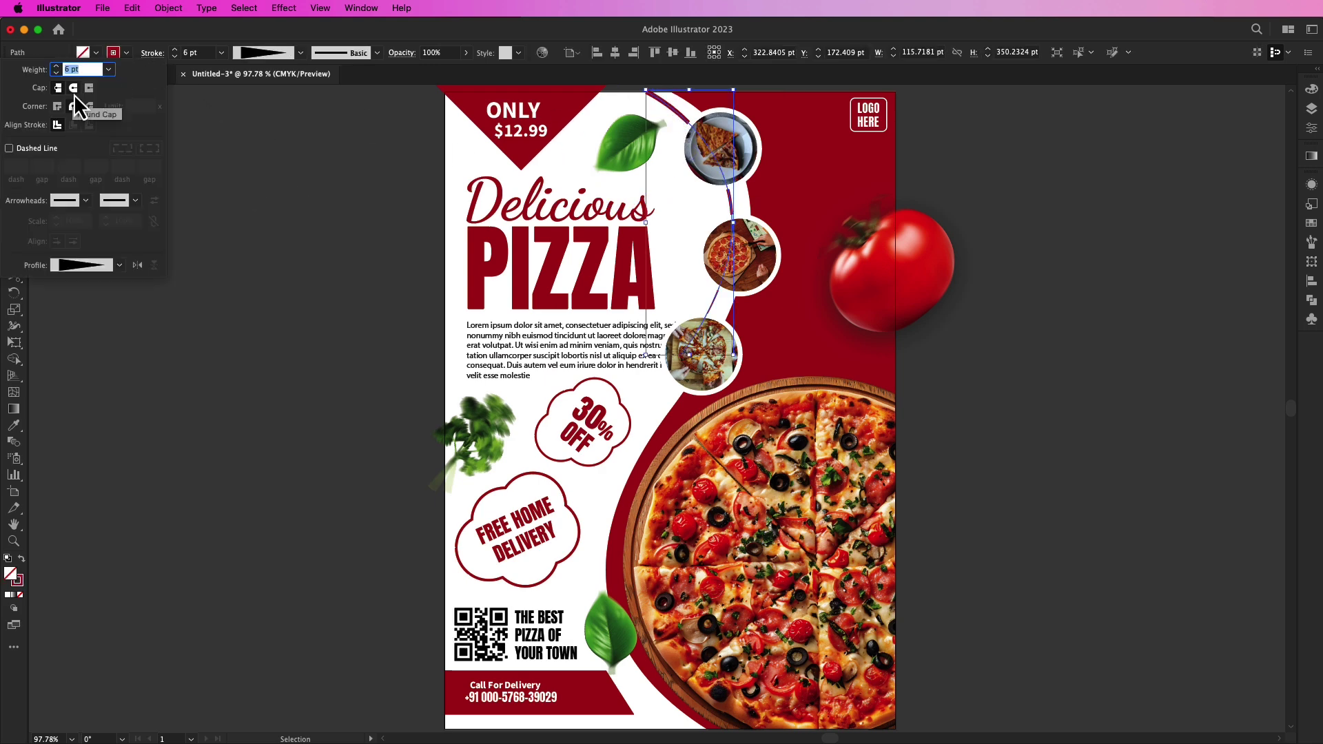
click(235, 126)
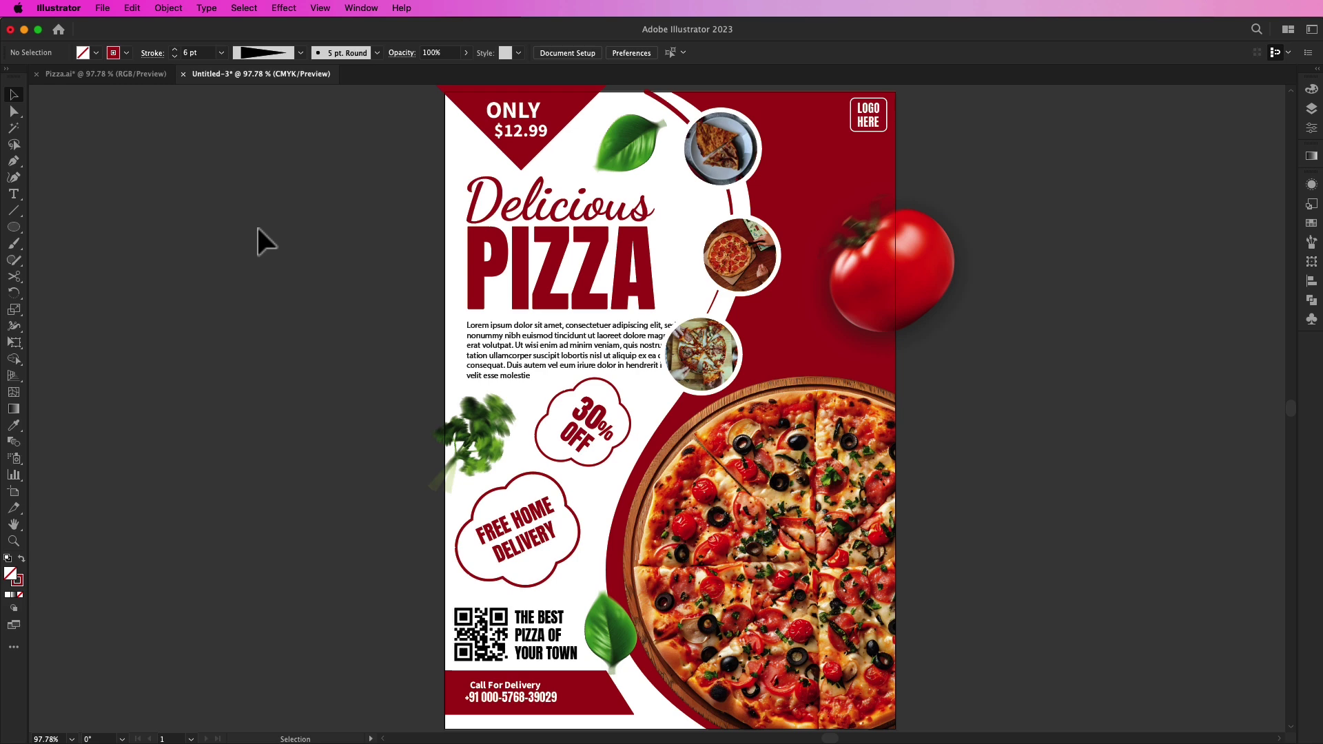
key(super+minus)
Step: Center the flyer in view and unlock all locked artwork via Object > Unlock All
drag(271, 233, 409, 262)
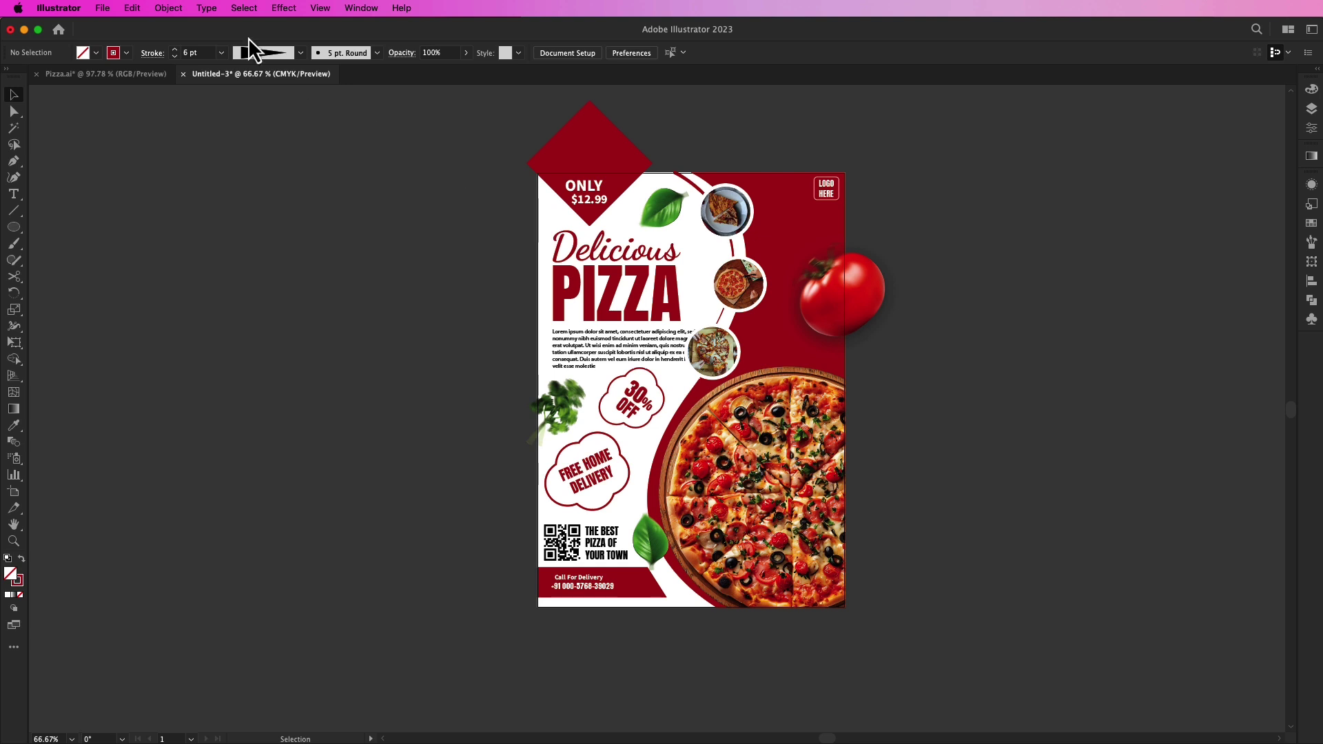
click(200, 8)
mouse_move(163, 14)
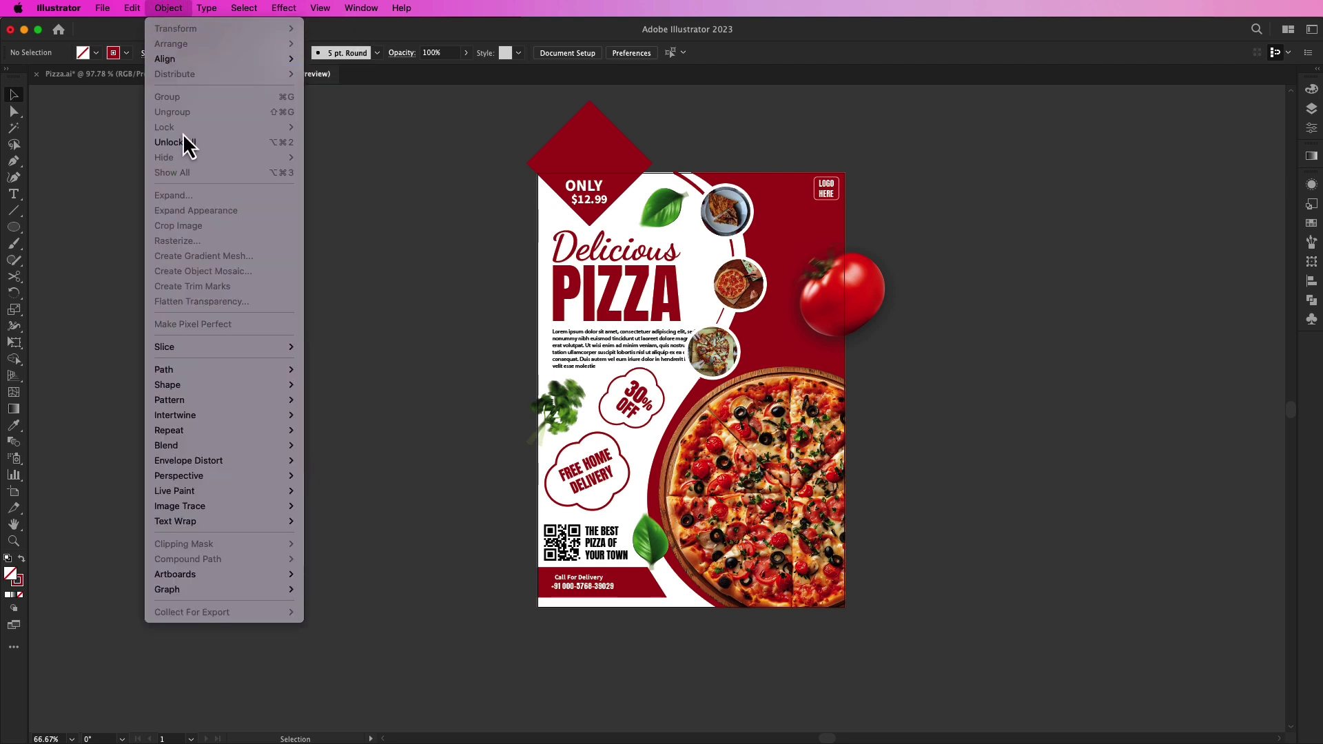
click(184, 143)
Step: Draw a rectangle over the whole A4 page, sized to 595 pt wide
drag(23, 229, 65, 226)
mouse_move(537, 174)
mouse_down()
mouse_move(655, 220)
mouse_move(815, 457)
mouse_move(841, 531)
mouse_move(845, 607)
mouse_up()
key(v)
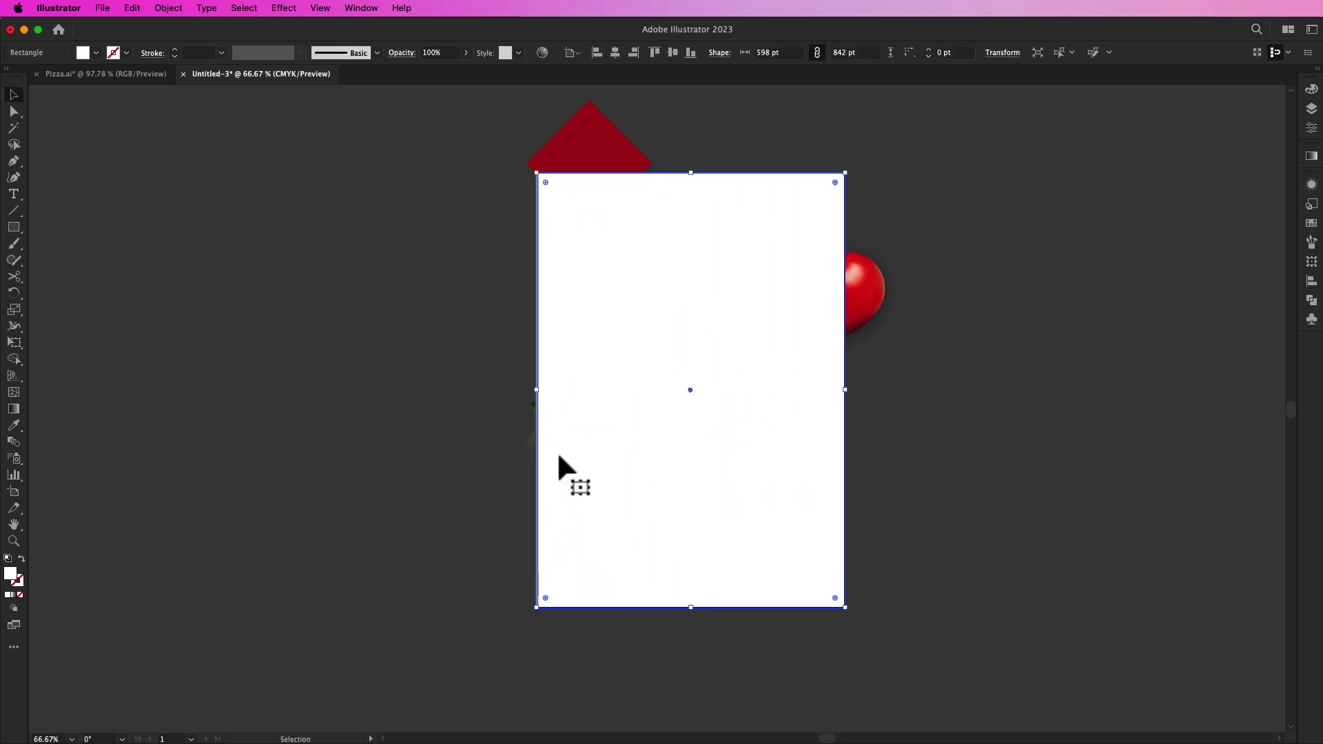
drag(536, 395, 539, 391)
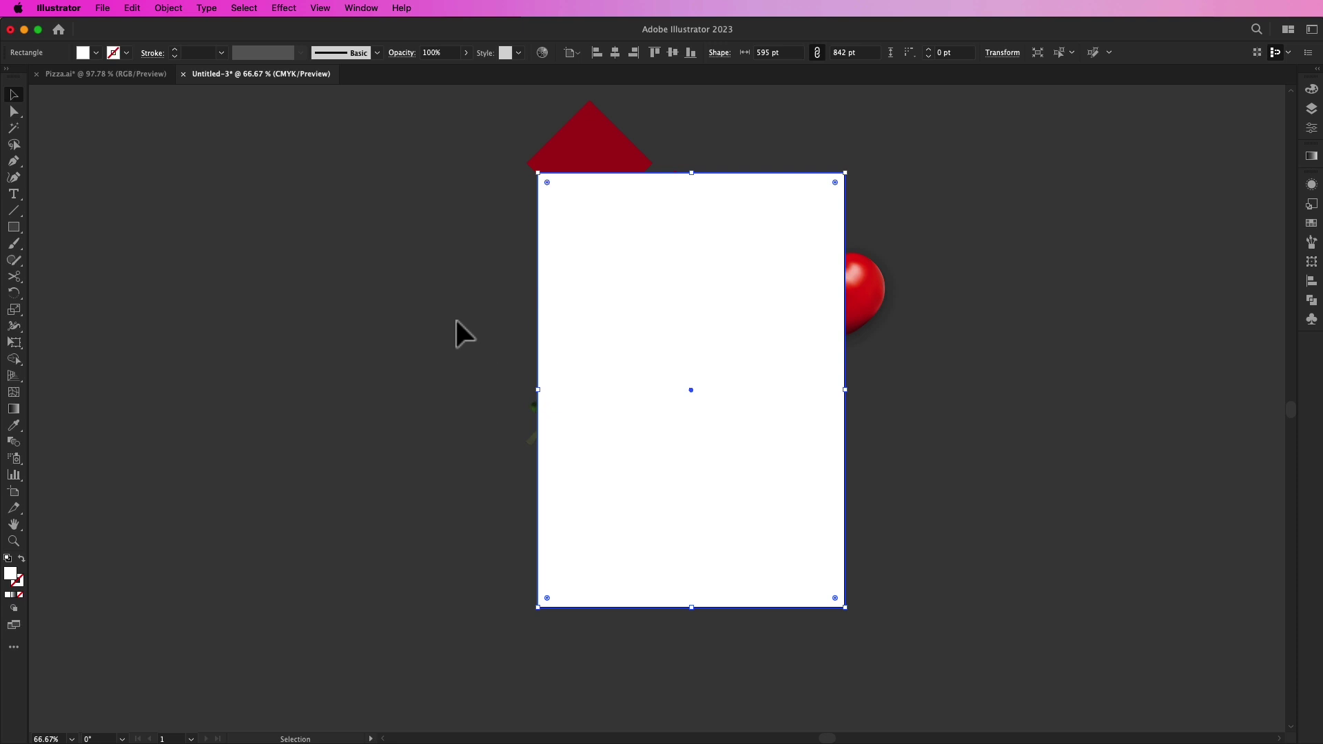
Step: Select all artwork, make a clipping mask with the page rectangle, and fit the flyer in the window
key(super+a)
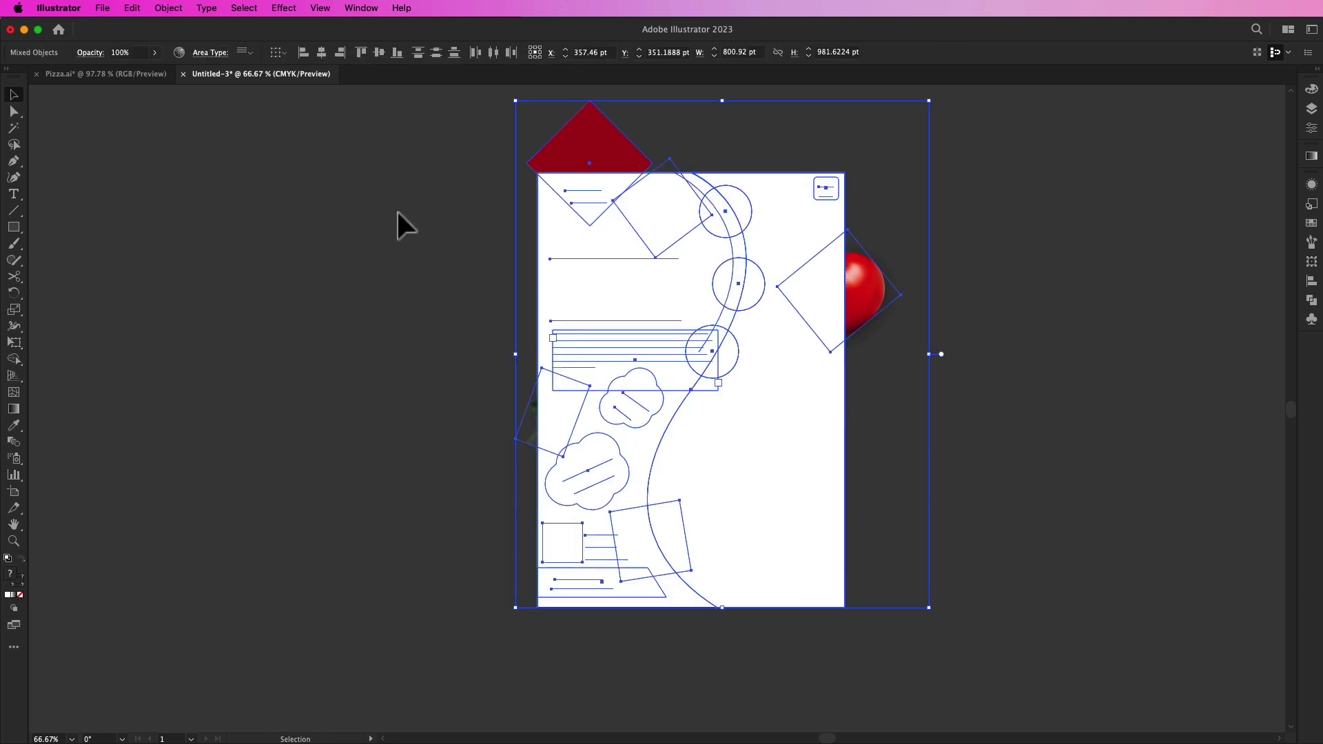
right_click(625, 239)
click(689, 440)
click(435, 344)
key(super+0)
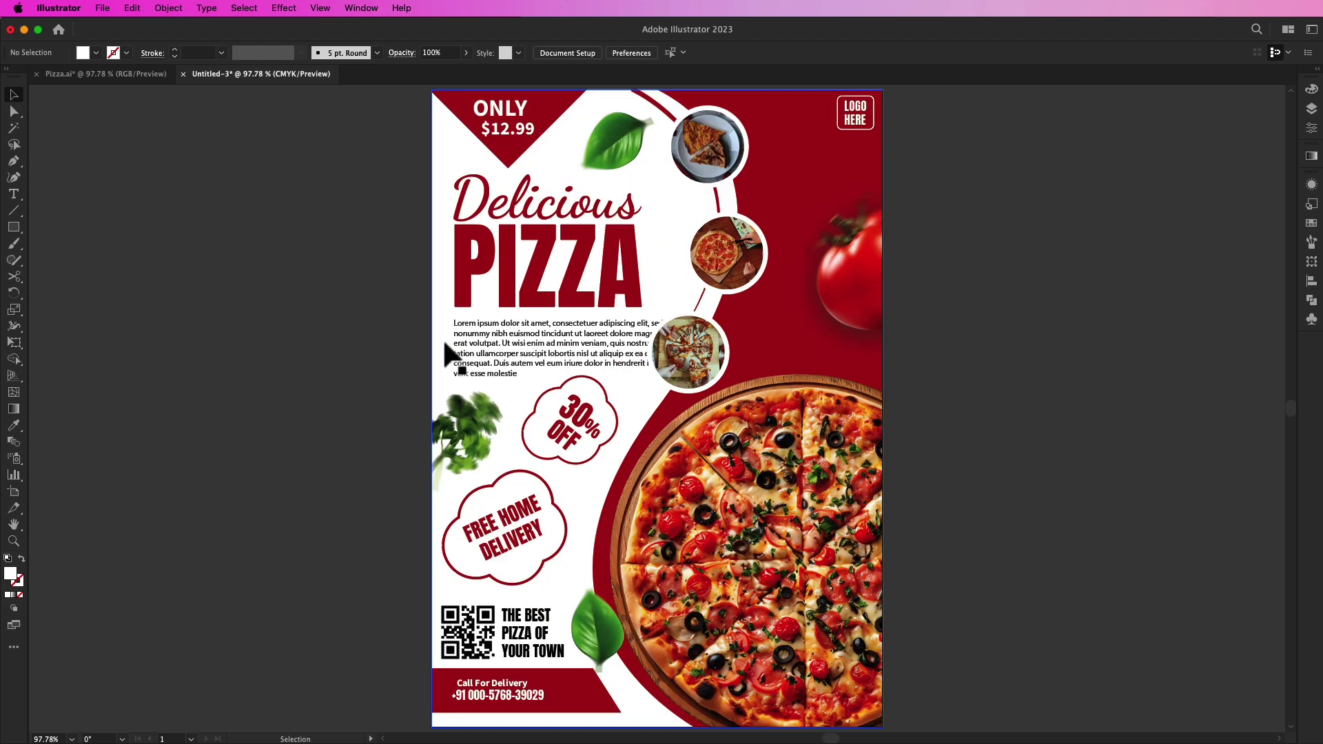